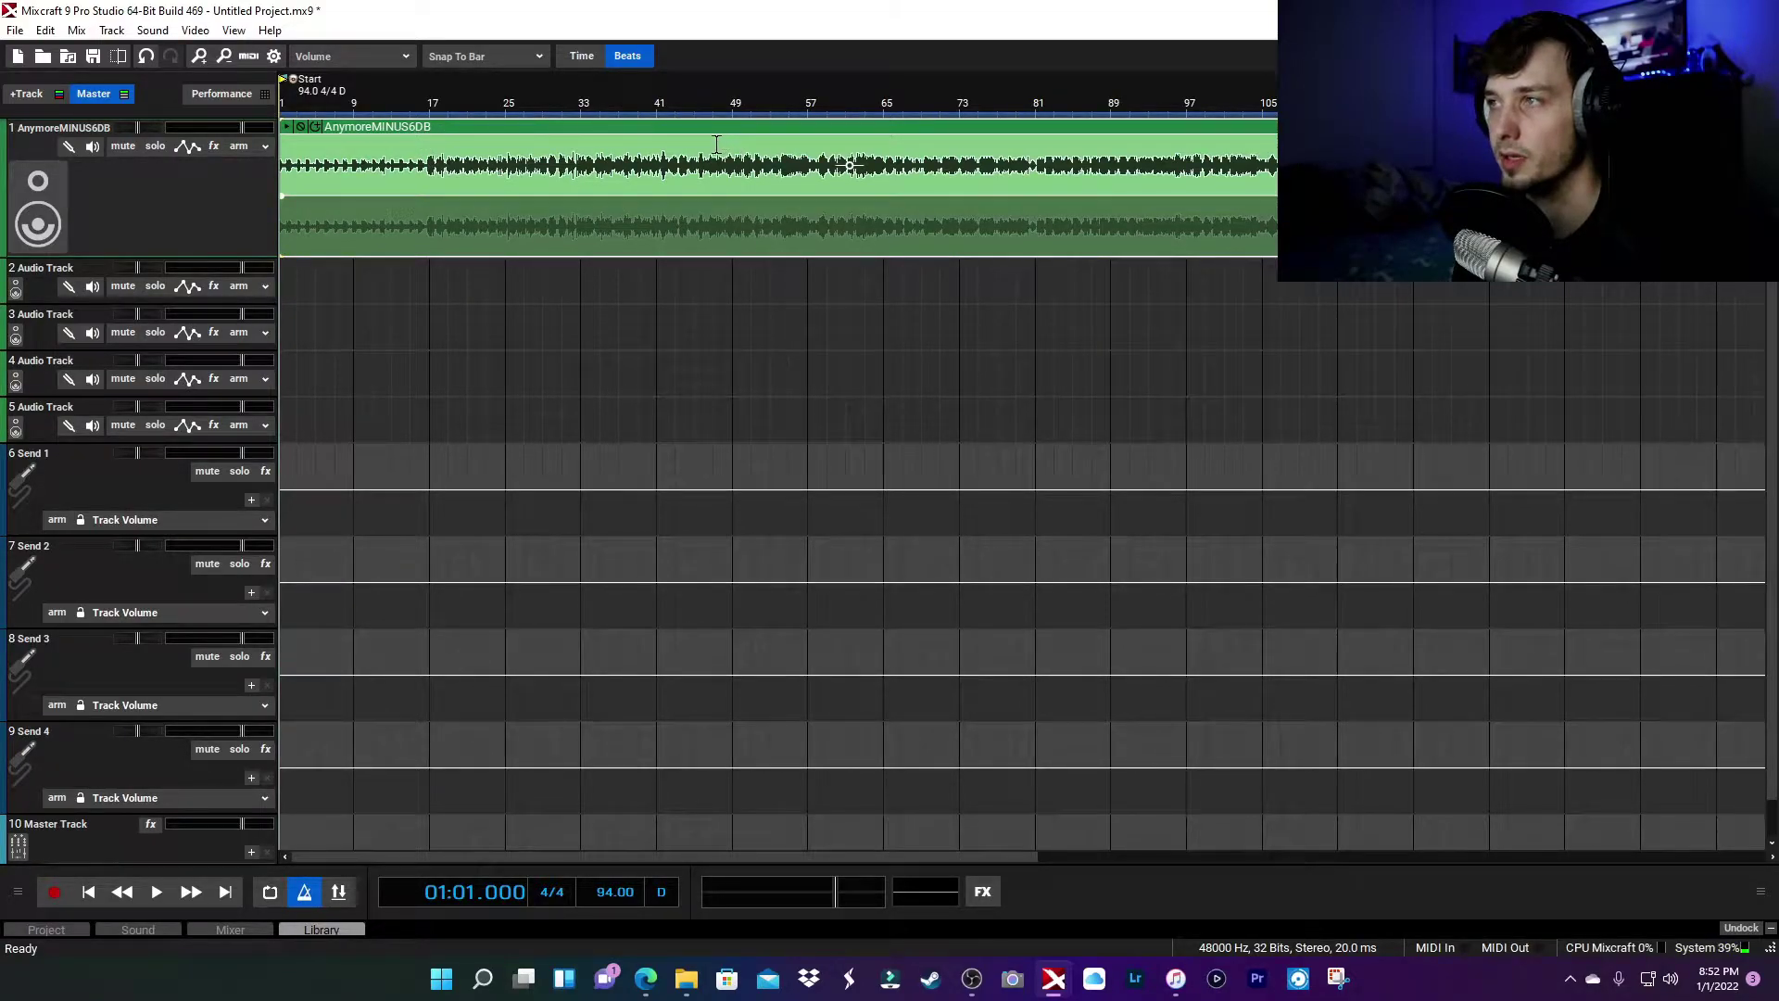
Enlarge the height of the AnymoreMINUS6DB track so its waveform is taller
scroll(267, 201, up, 4)
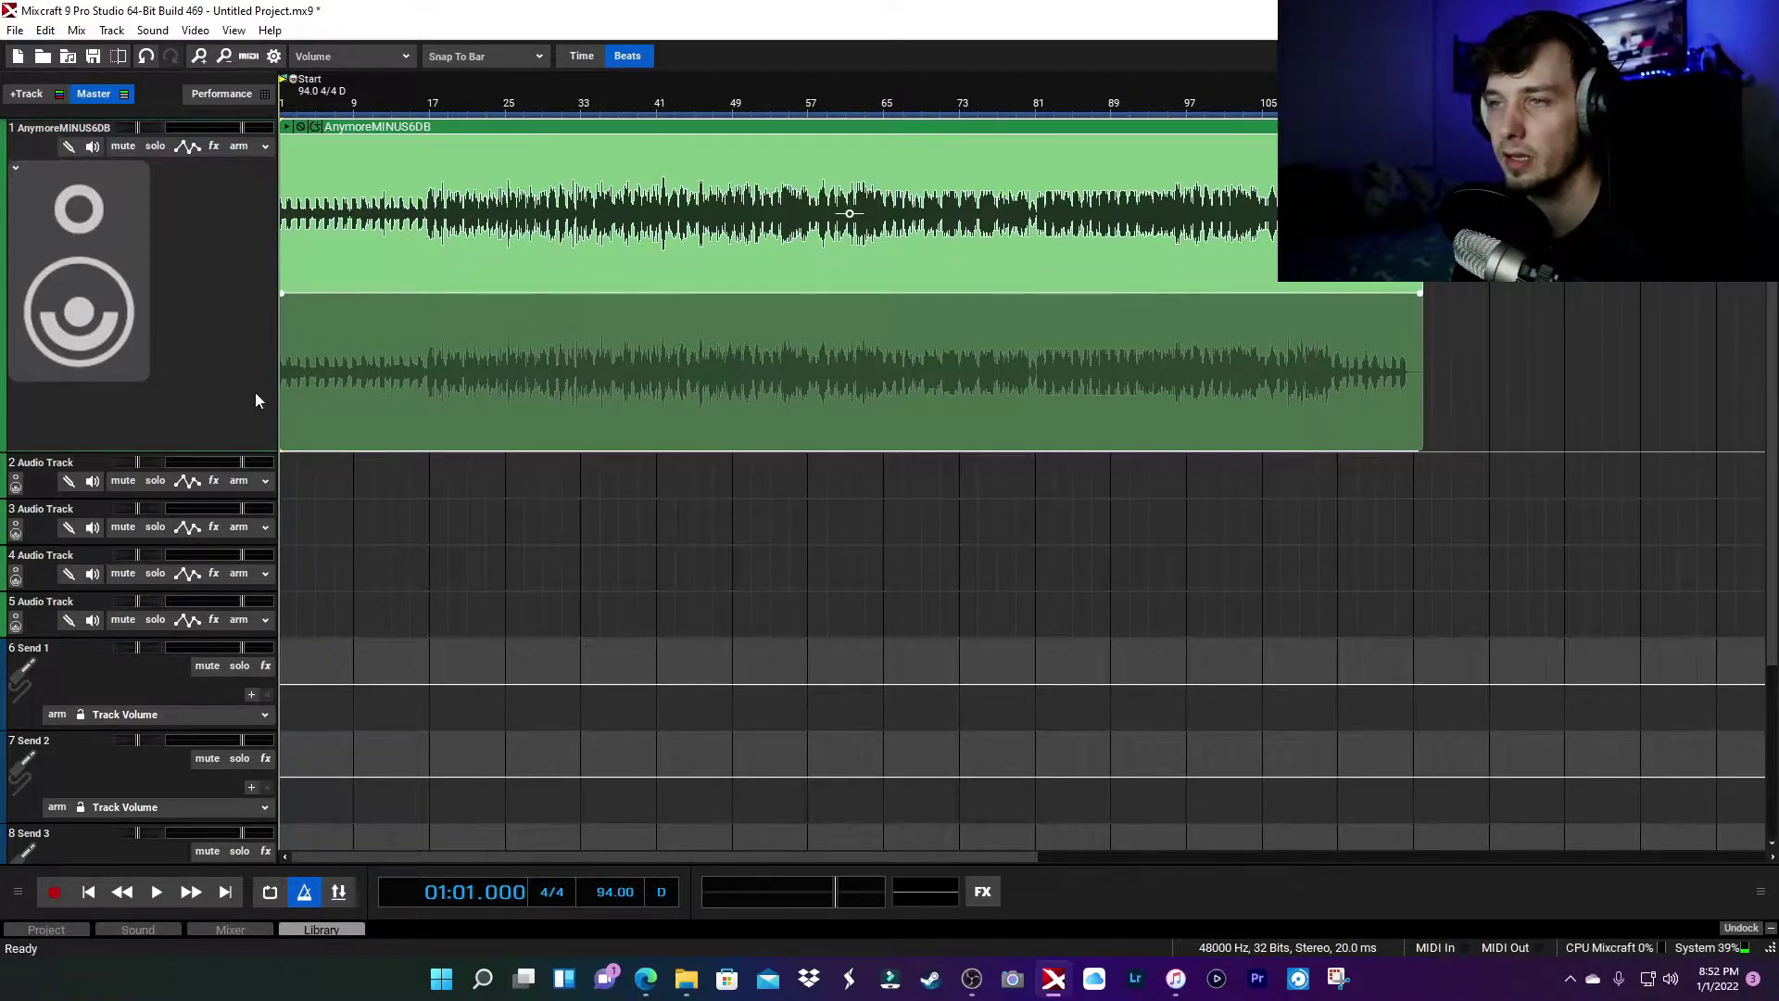
drag(220, 449, 168, 322)
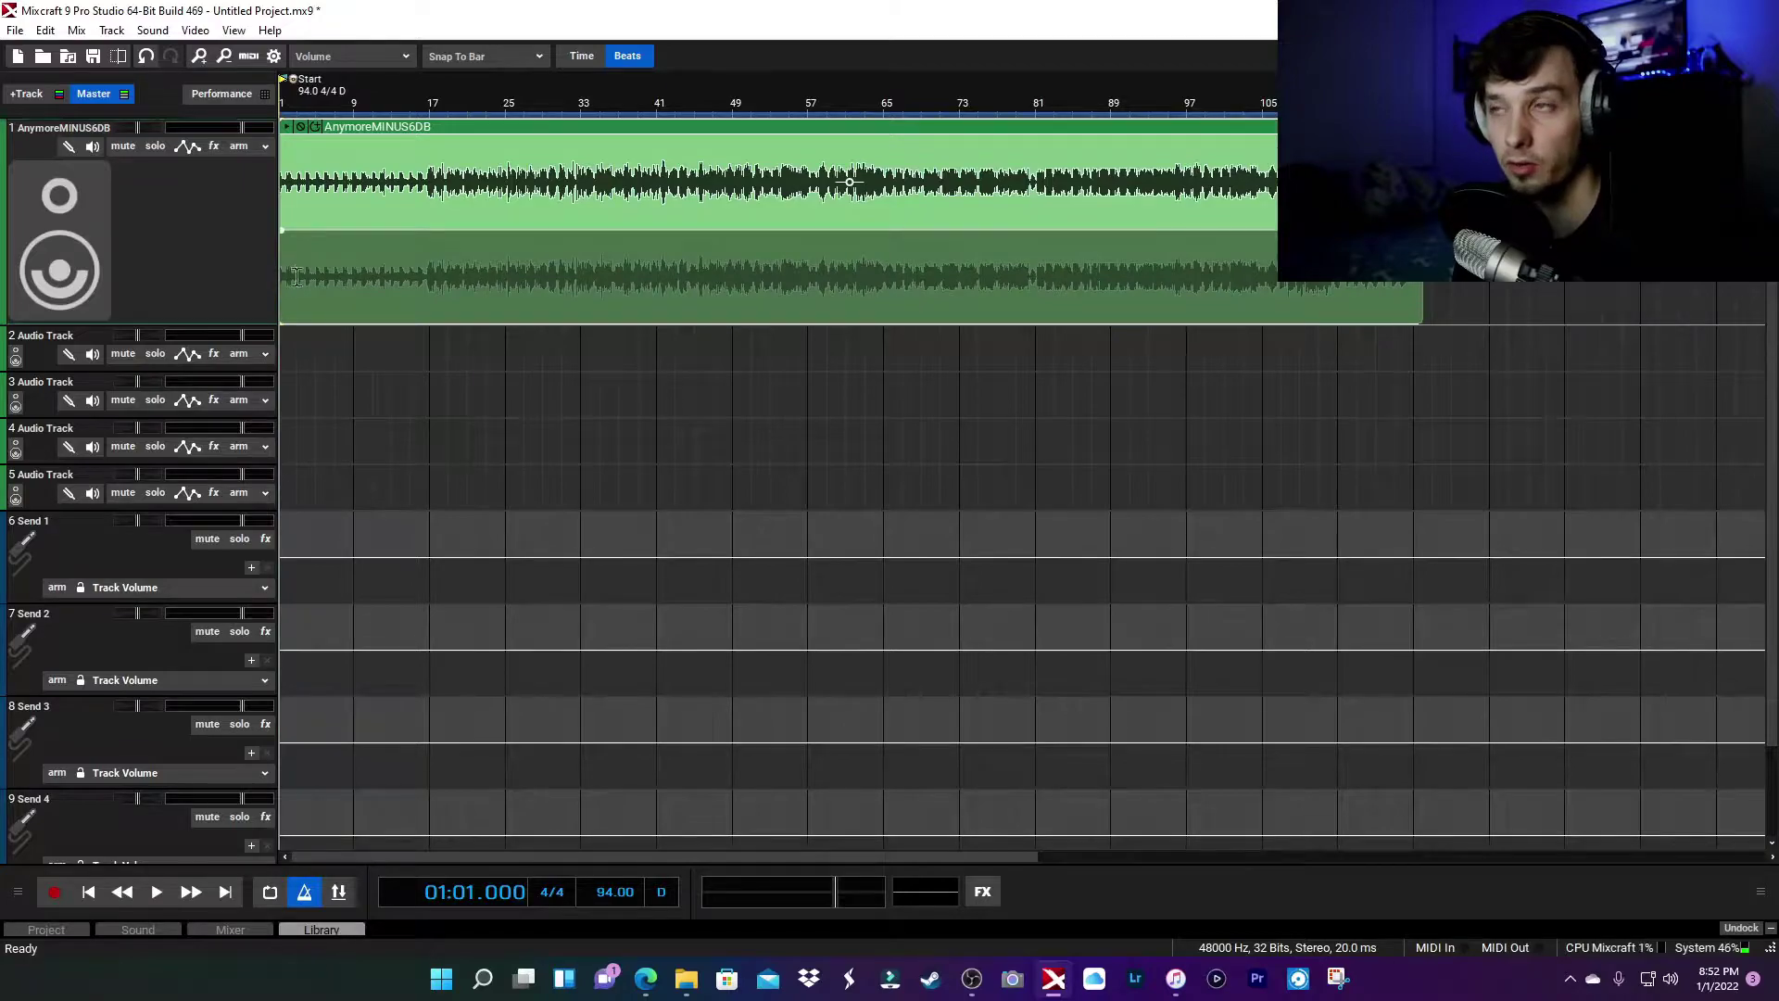
Play the beat from the start and check its audio levels in the OBS mixer
click(156, 892)
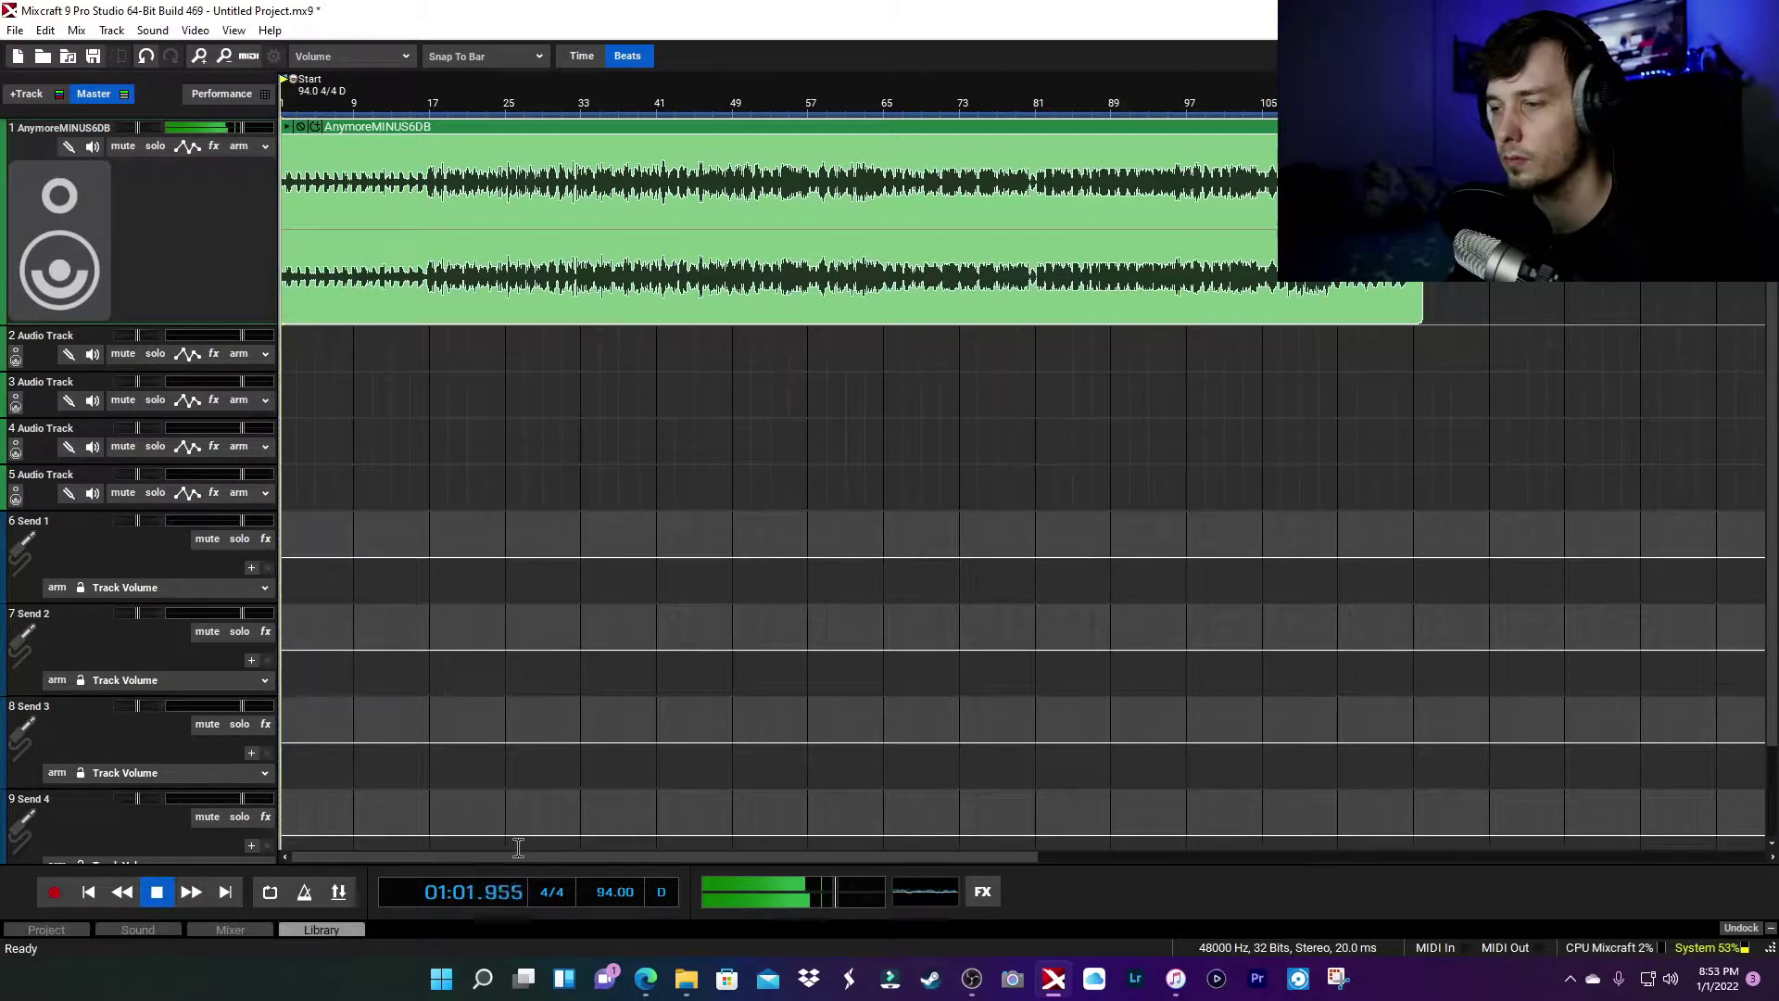
click(972, 979)
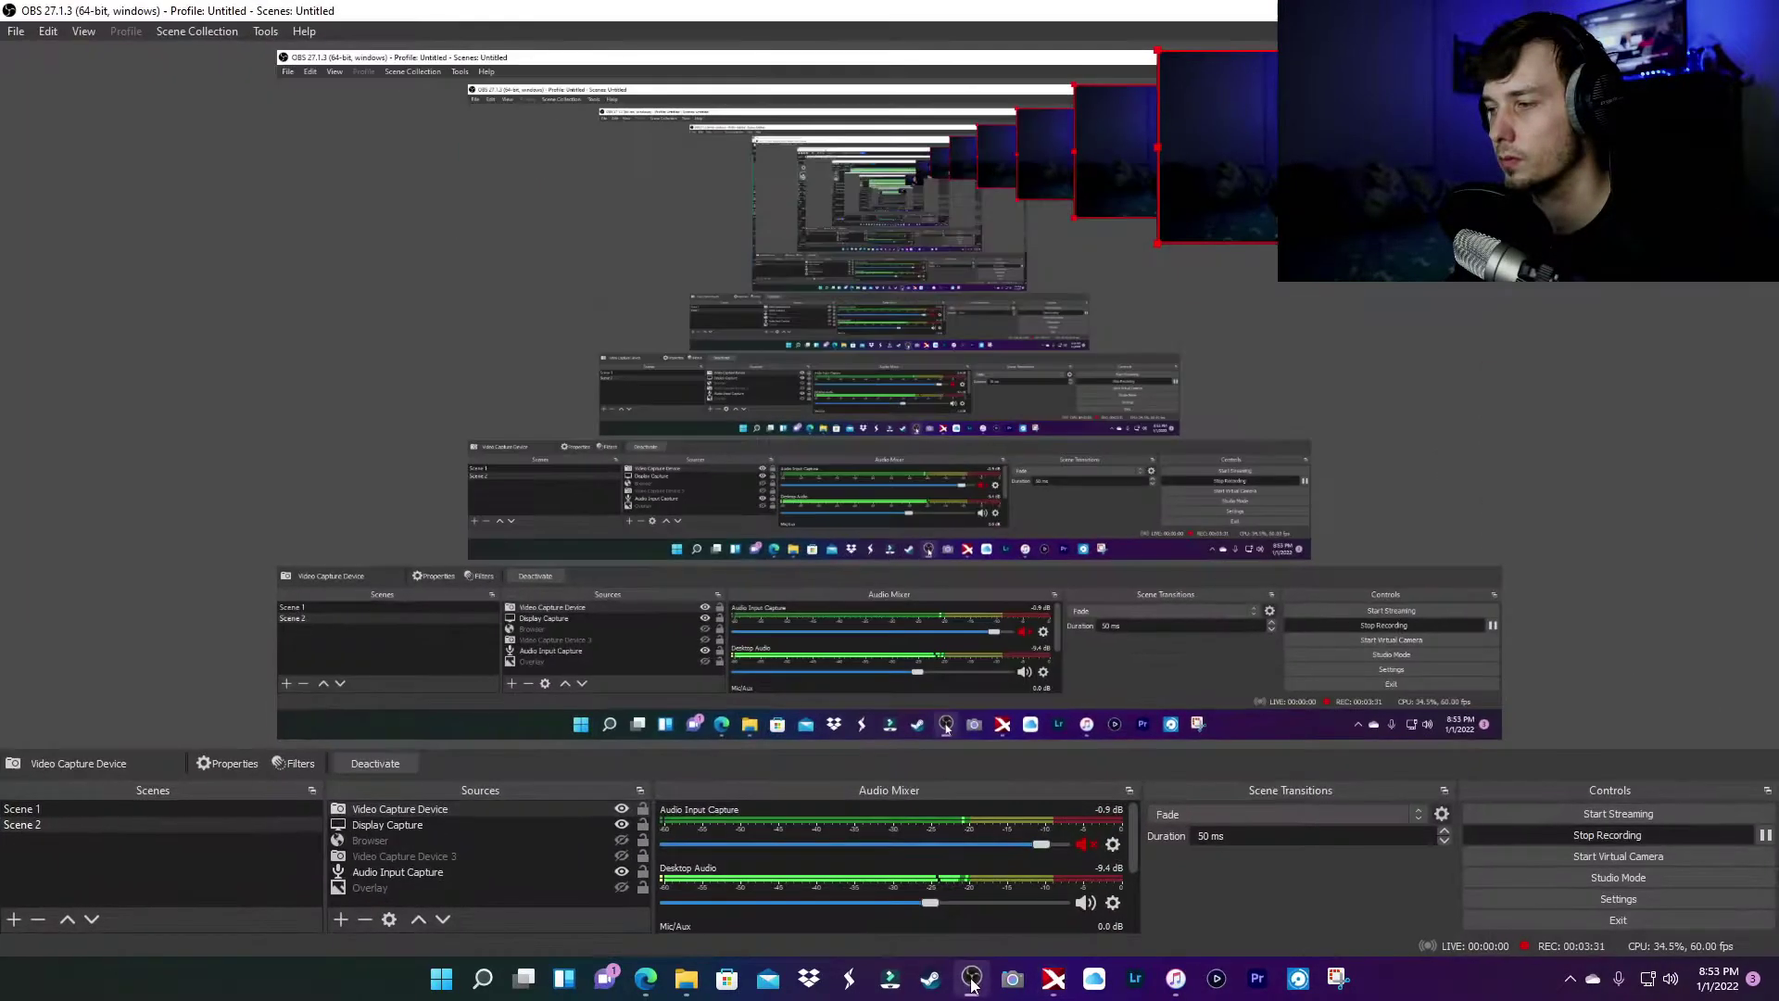
click(972, 985)
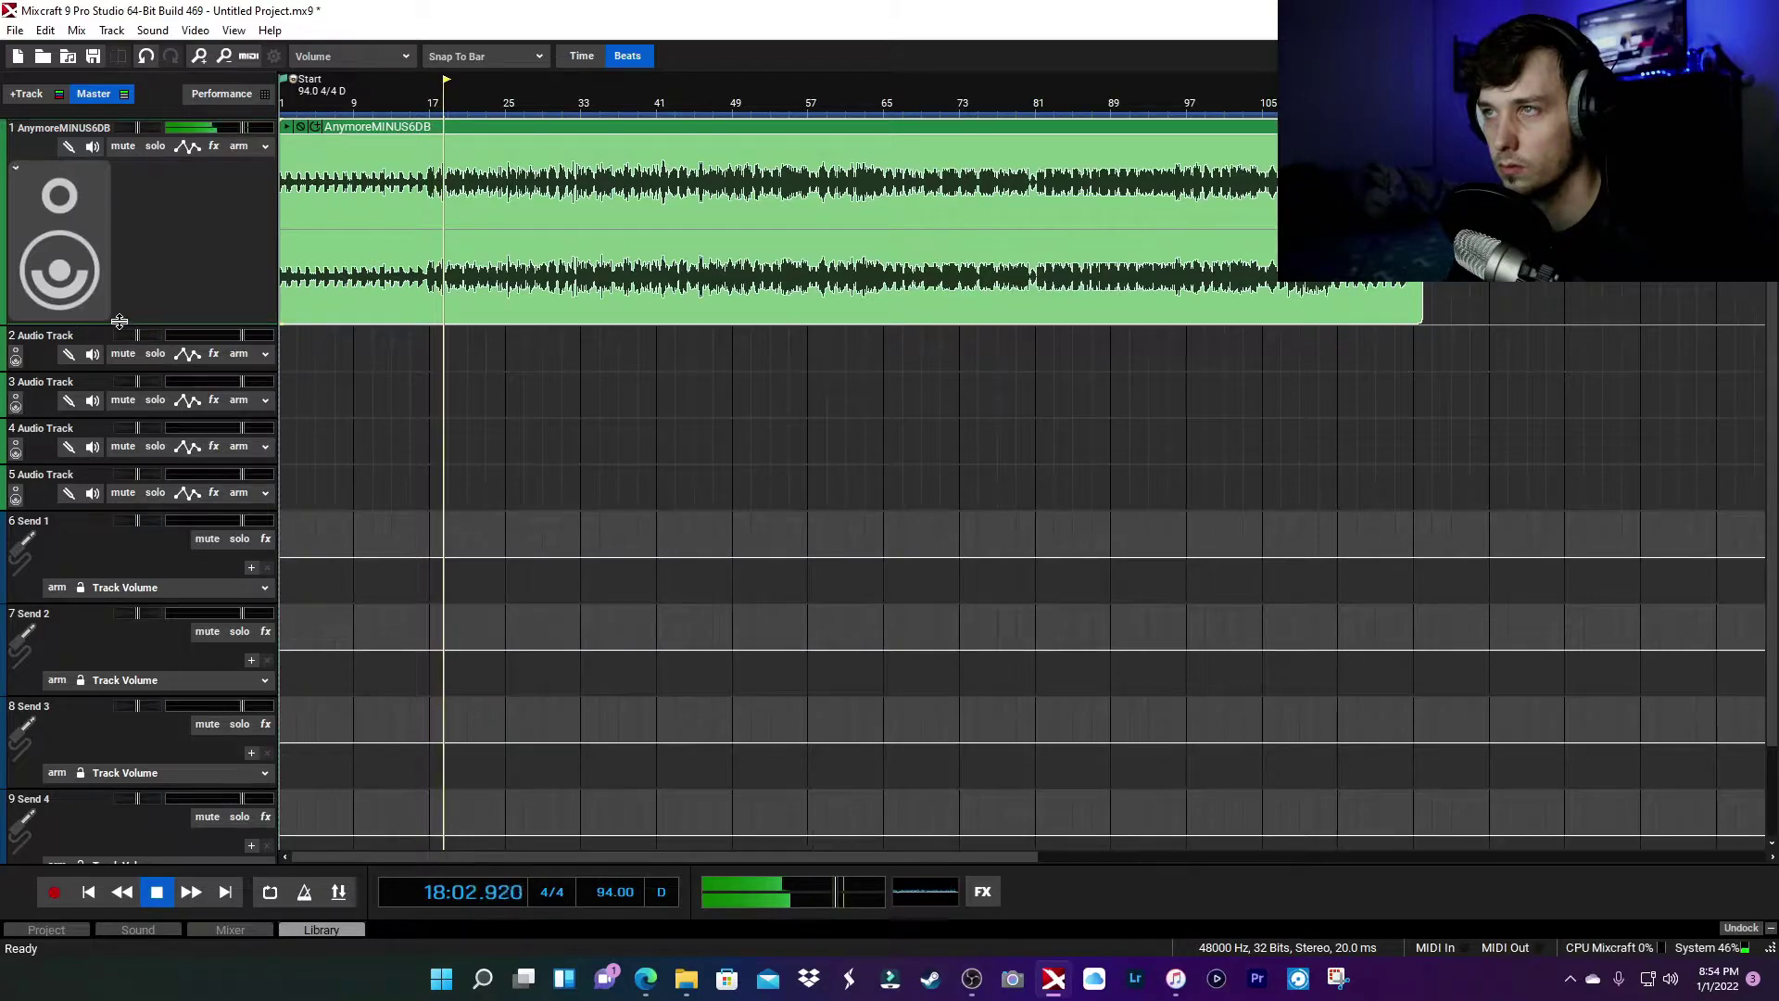
Stop playback and add the REQ 6 Stereo equalizer as the first effect on the AnymoreMINUS6DB track
click(213, 147)
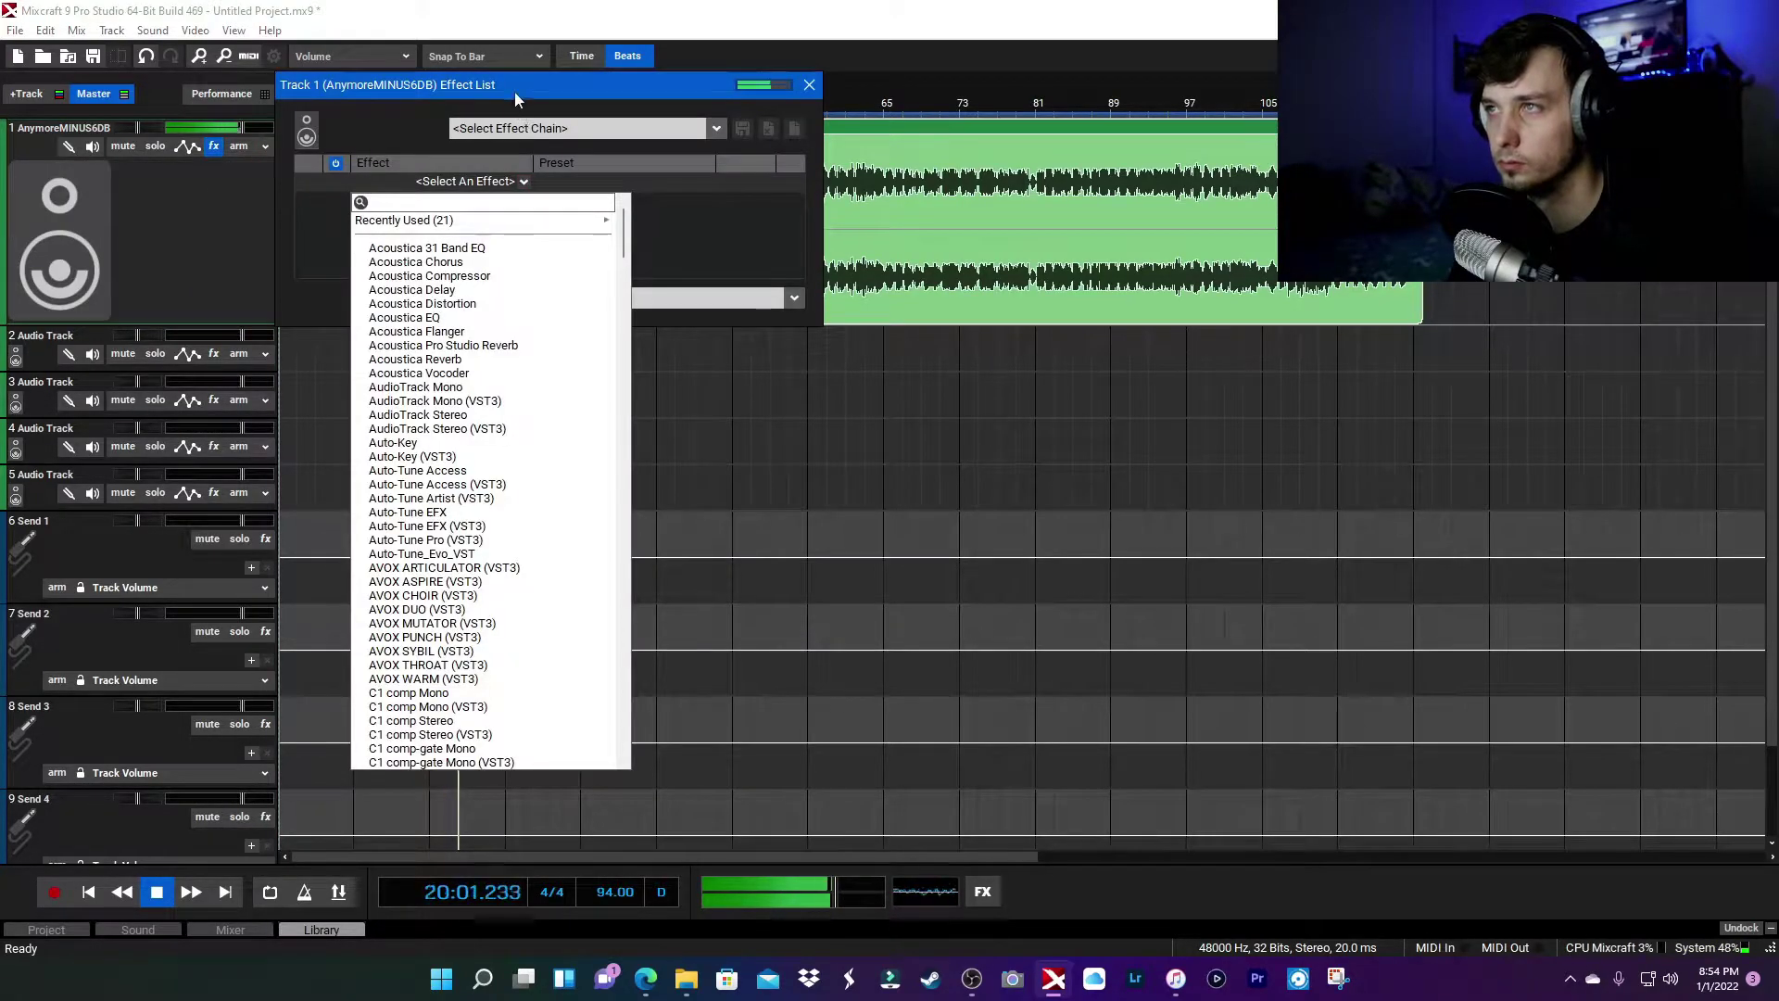
click(515, 92)
drag(502, 89, 897, 219)
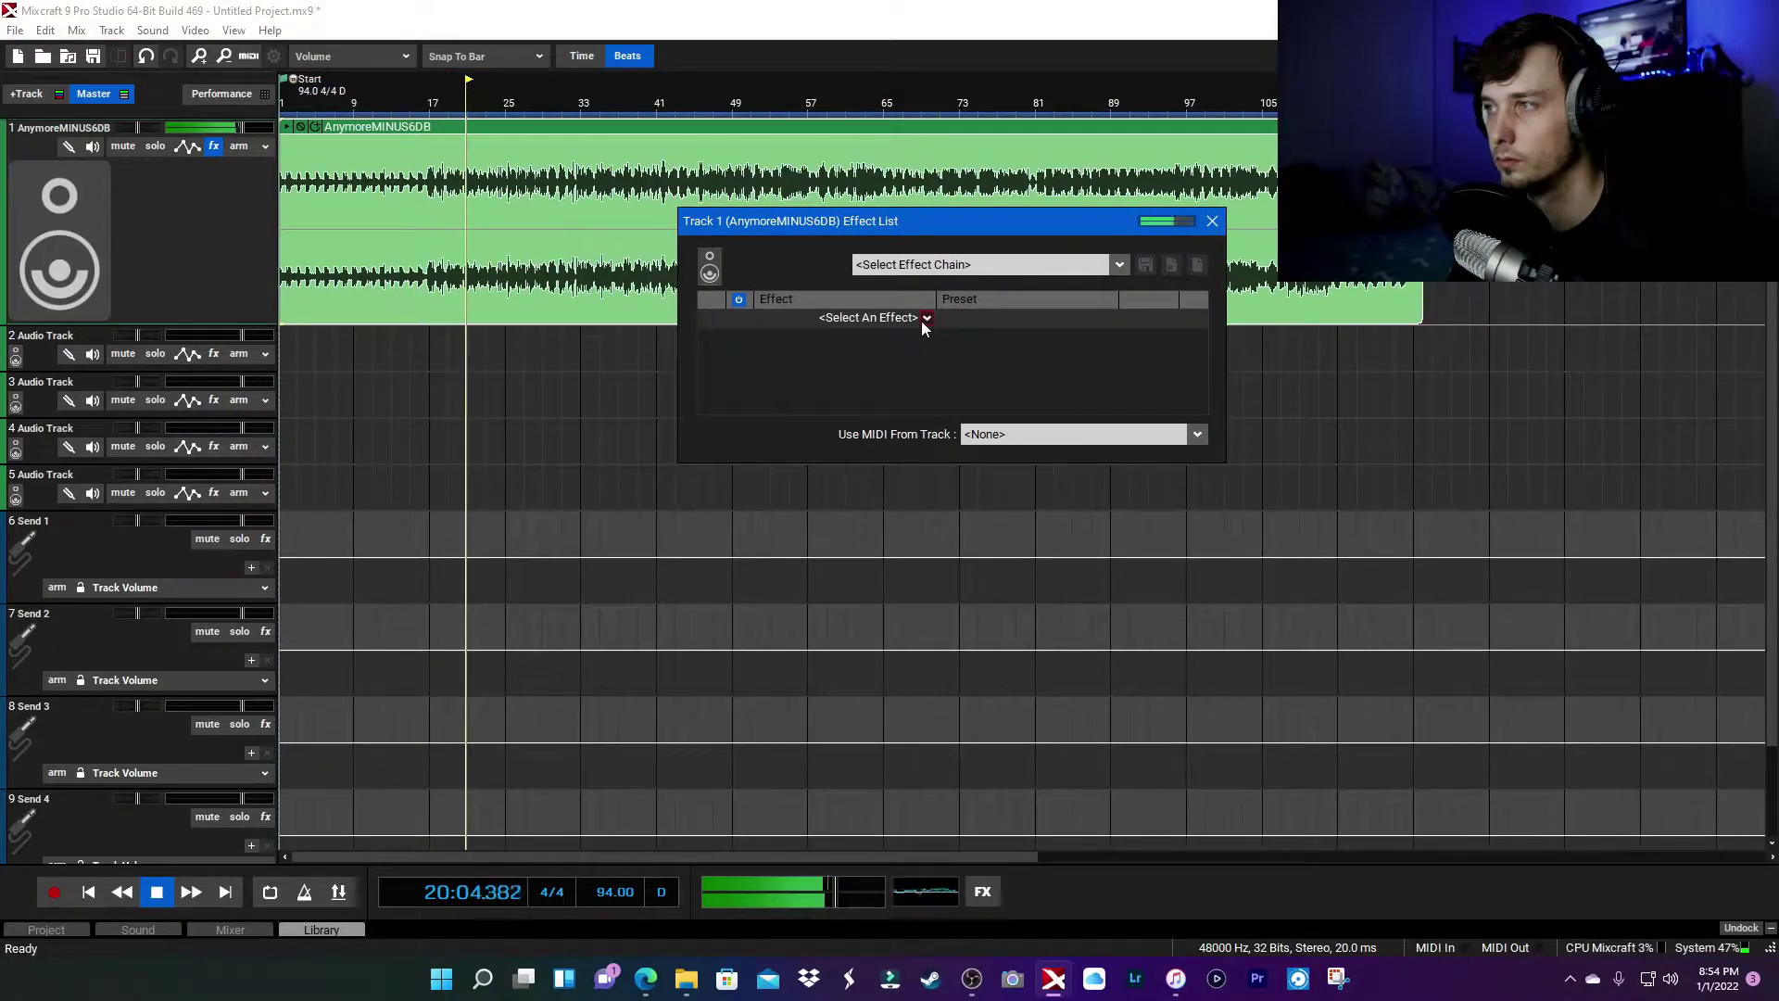
click(159, 891)
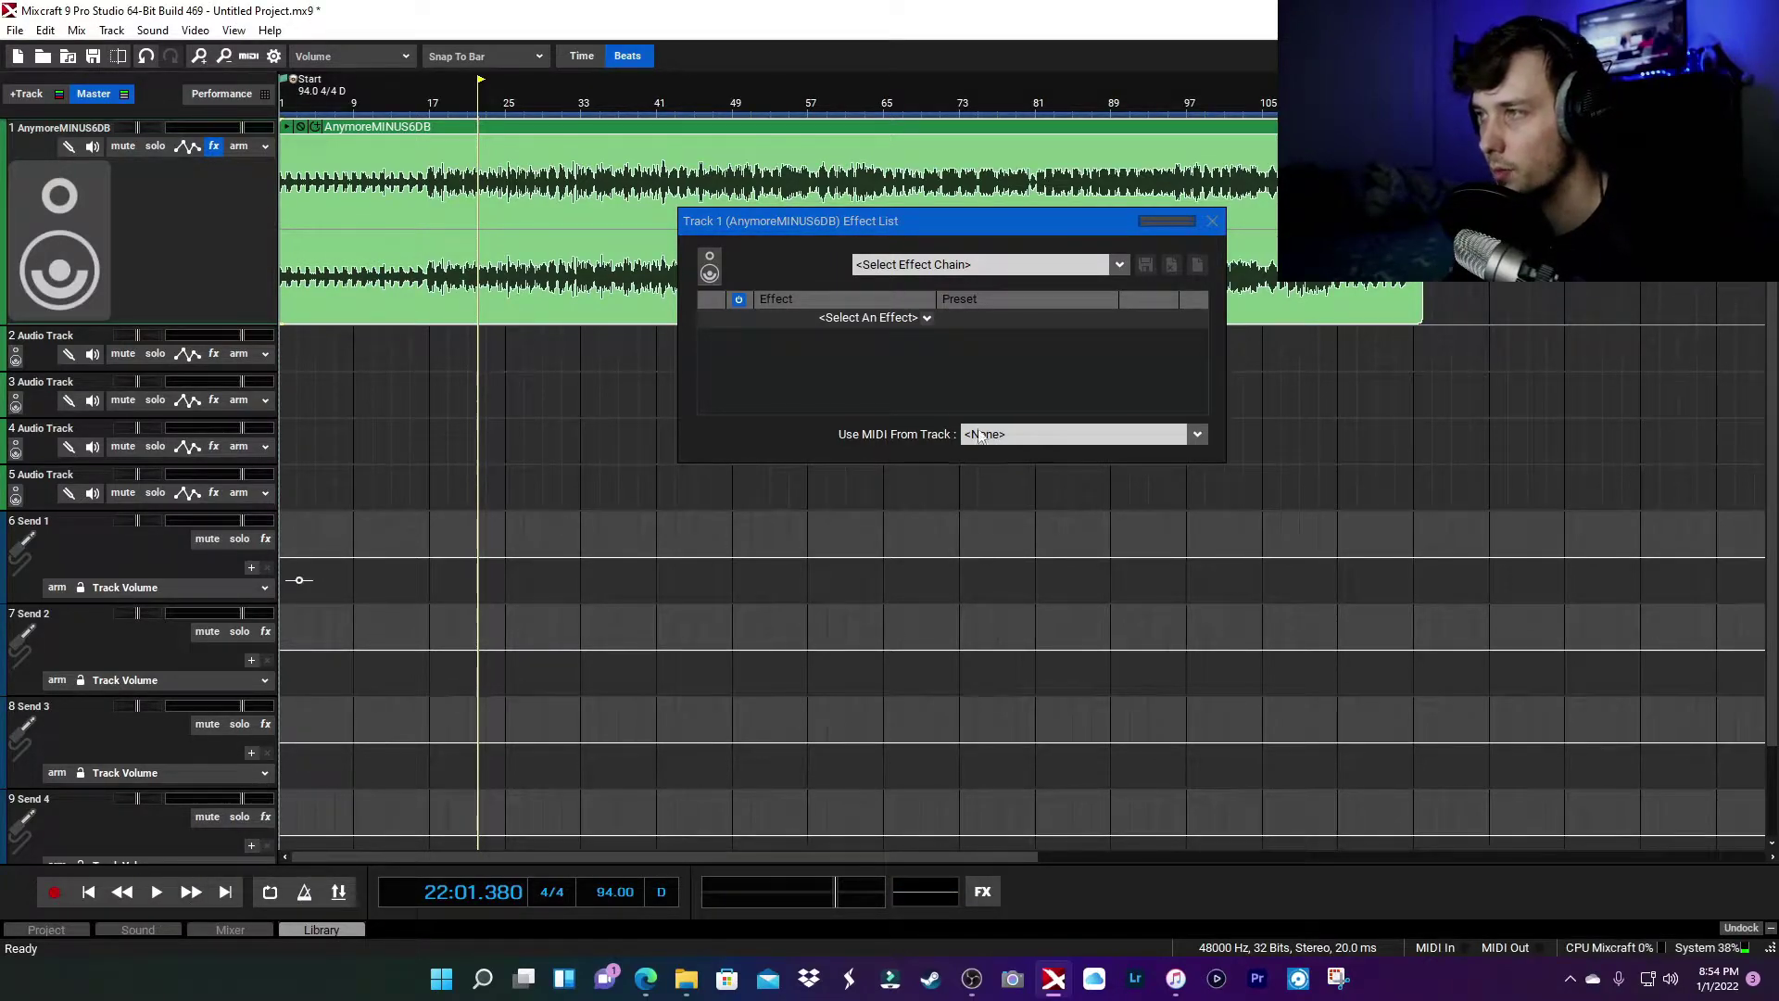
click(920, 319)
mouse_move(980, 360)
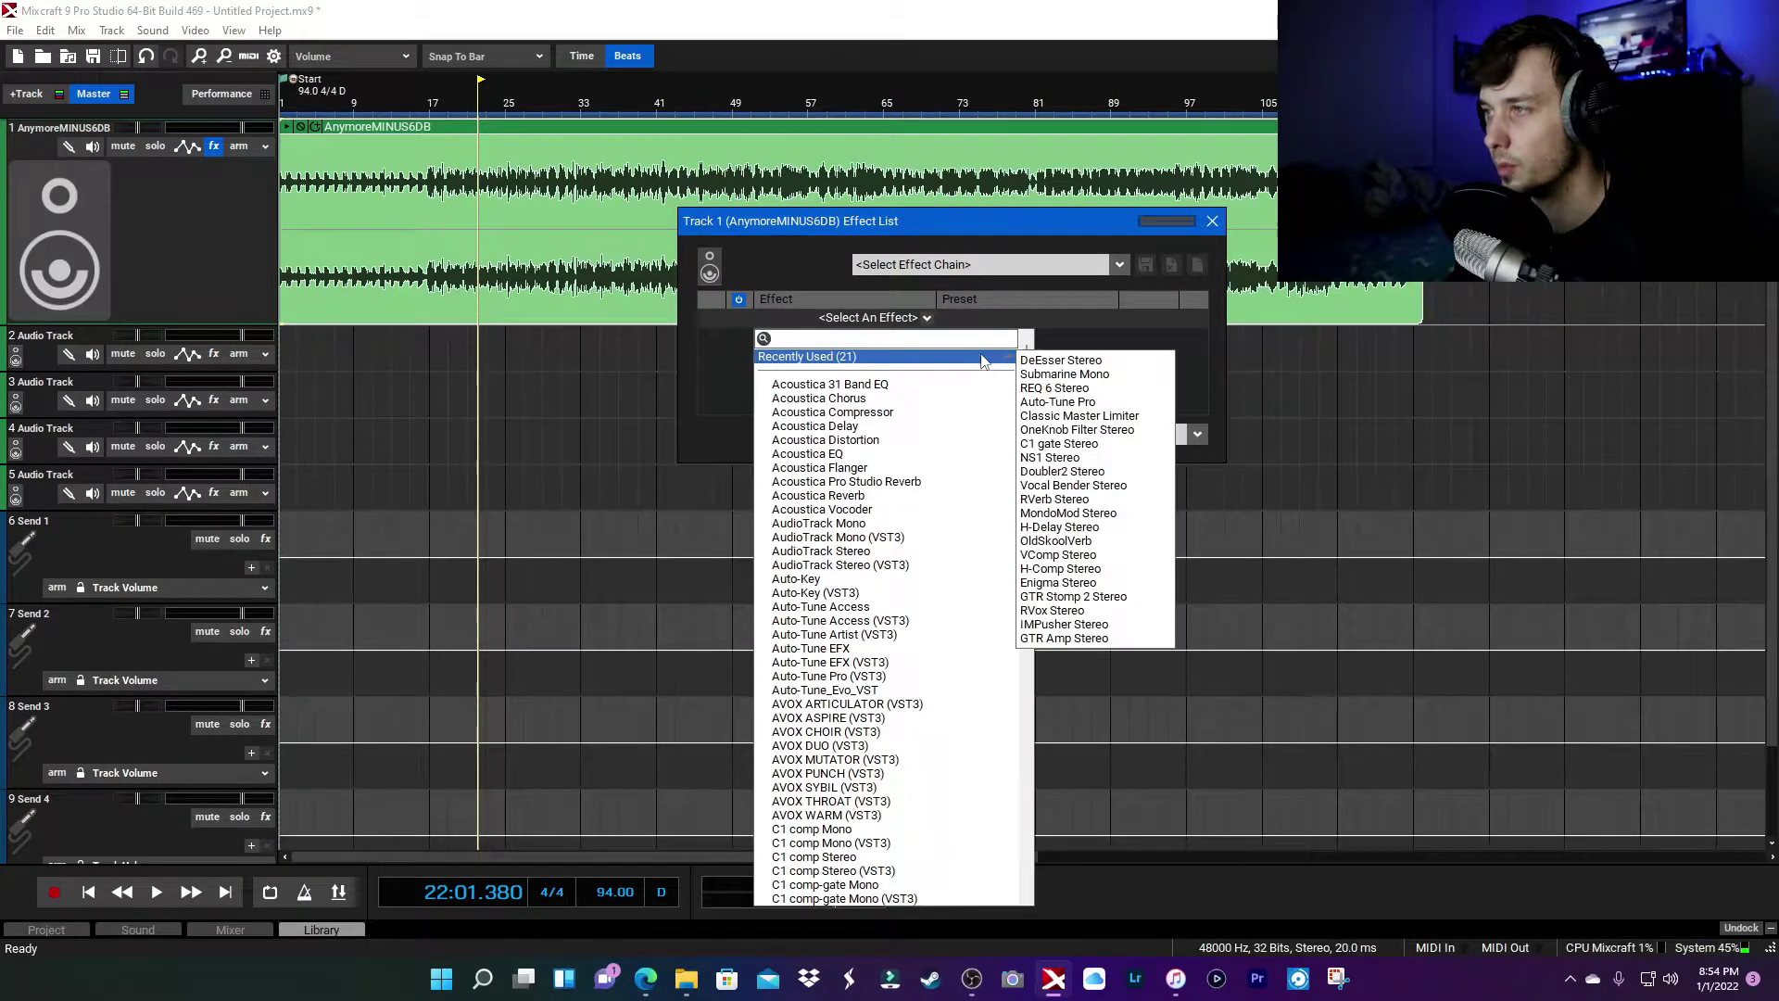
click(1055, 385)
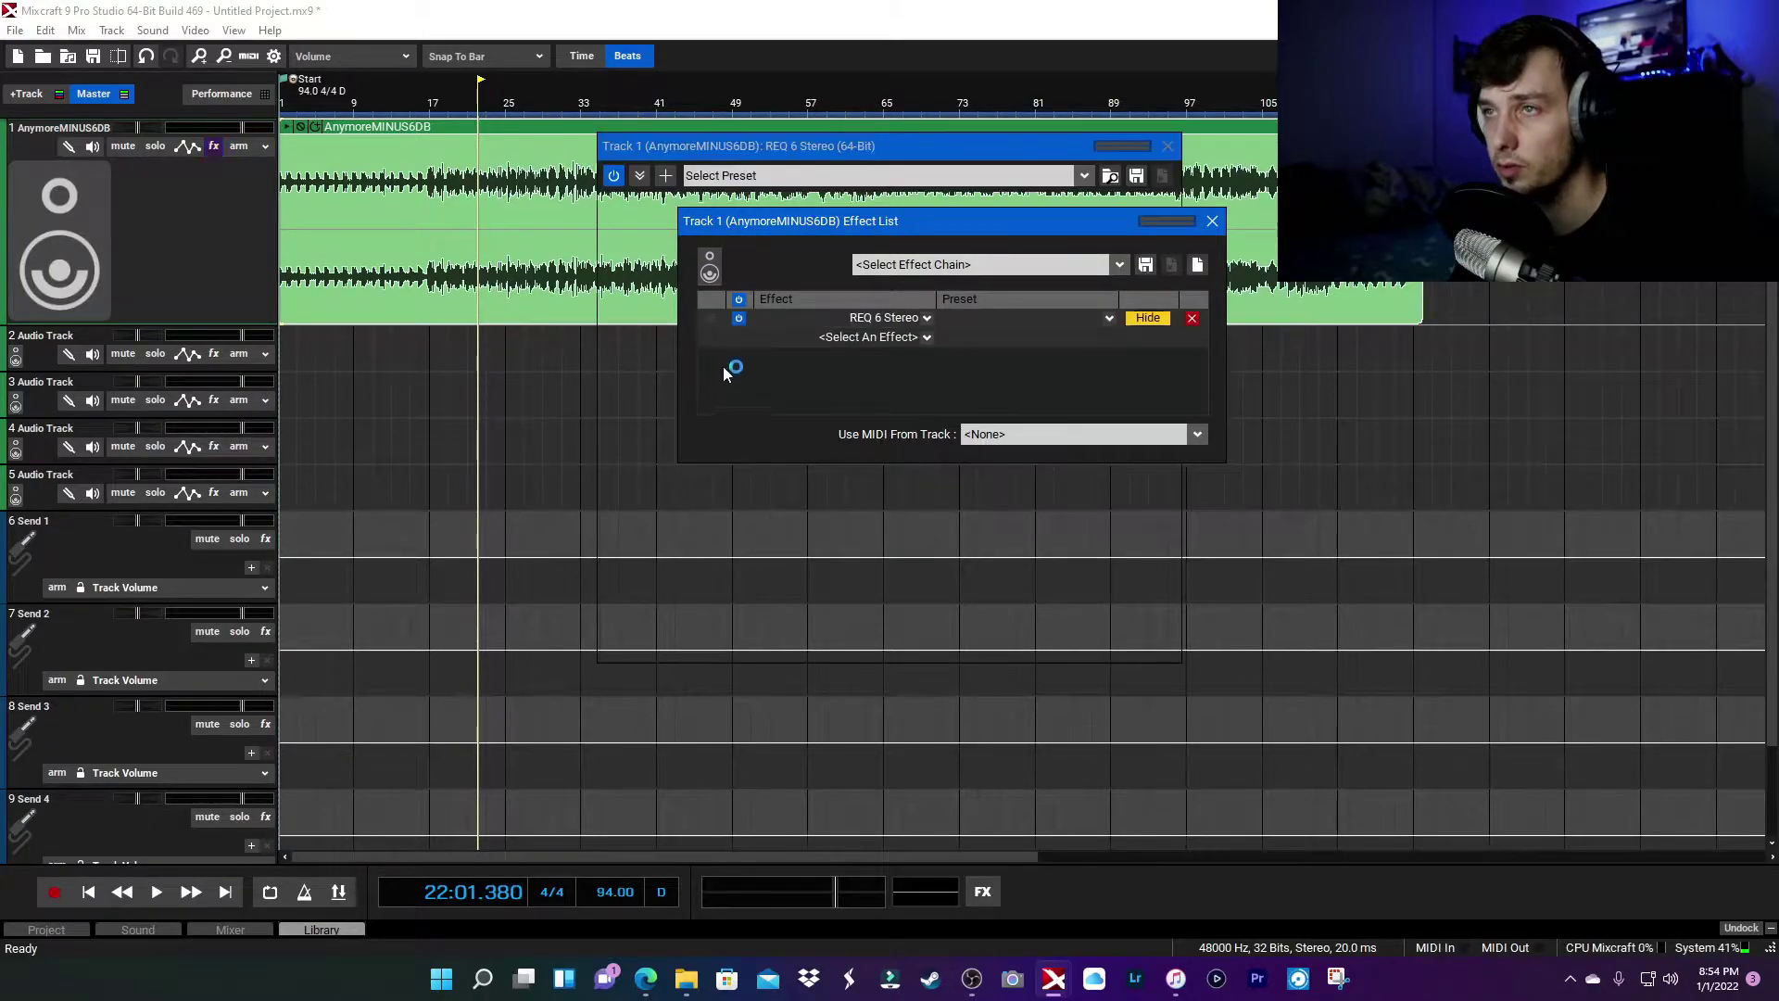
drag(875, 157, 967, 260)
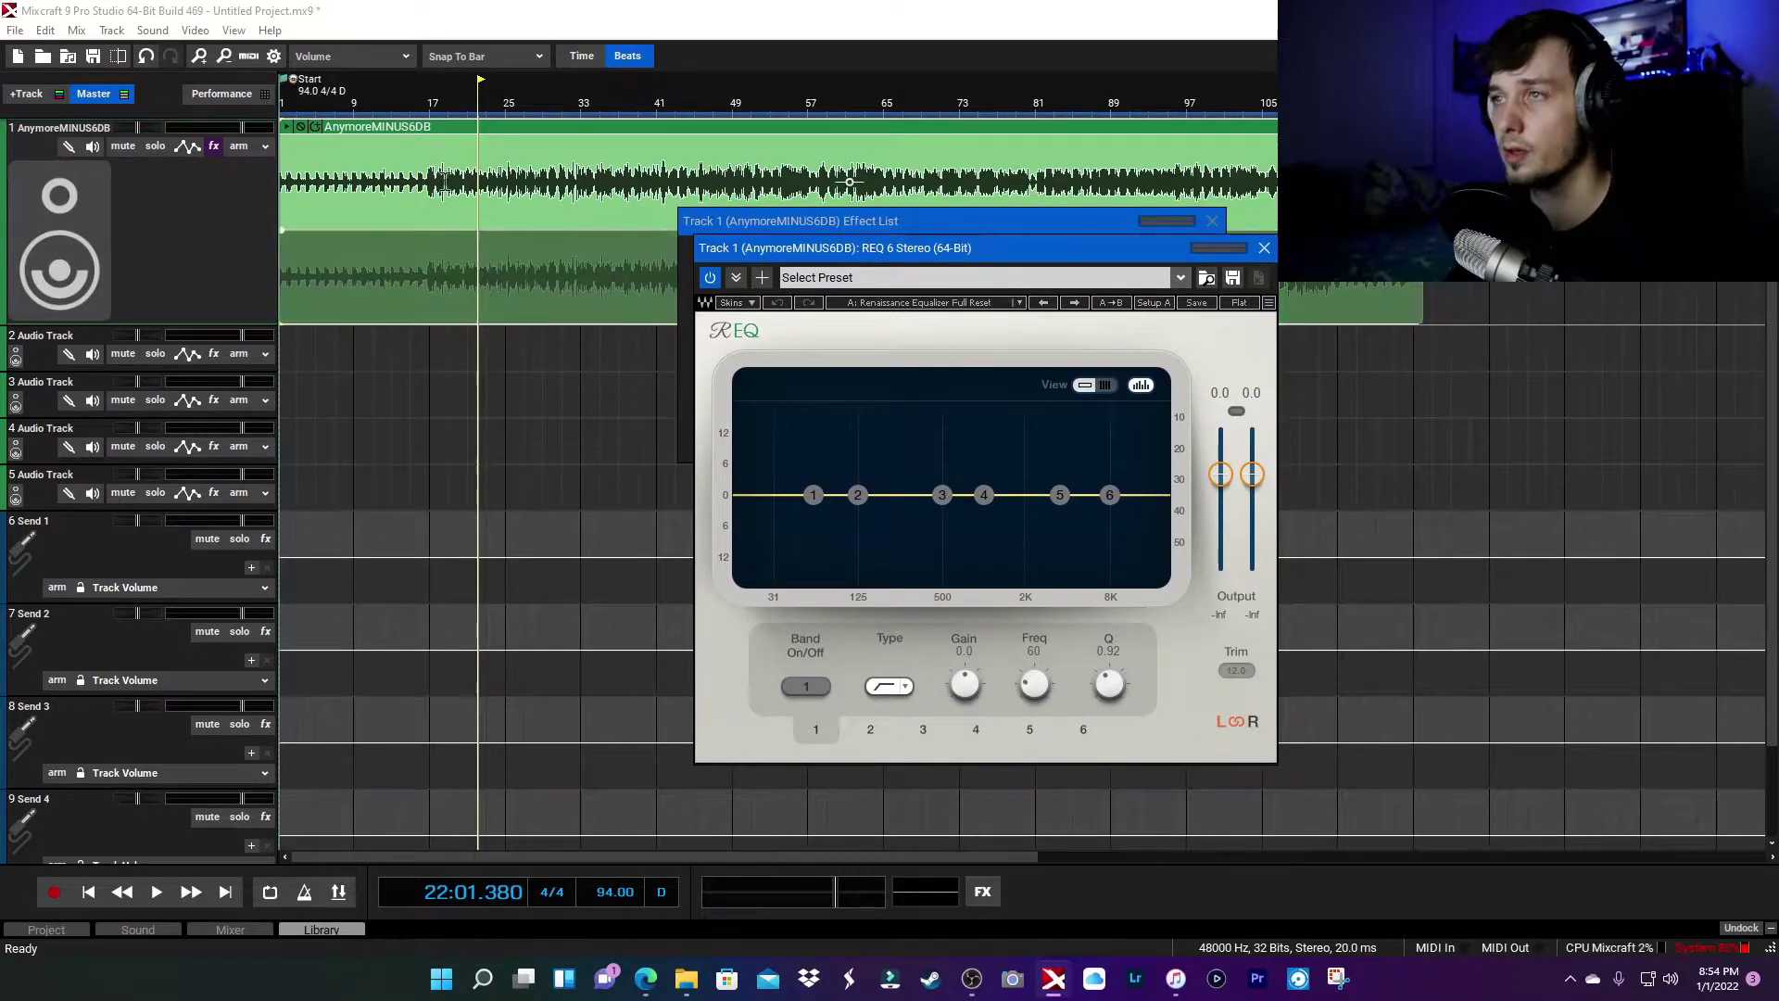
Set equalizer band 1 to cut the lows at about 40 Hz with a Q of 1.41, and play from bar 17
click(428, 121)
drag(812, 495, 792, 544)
scroll(1113, 684, up, 3)
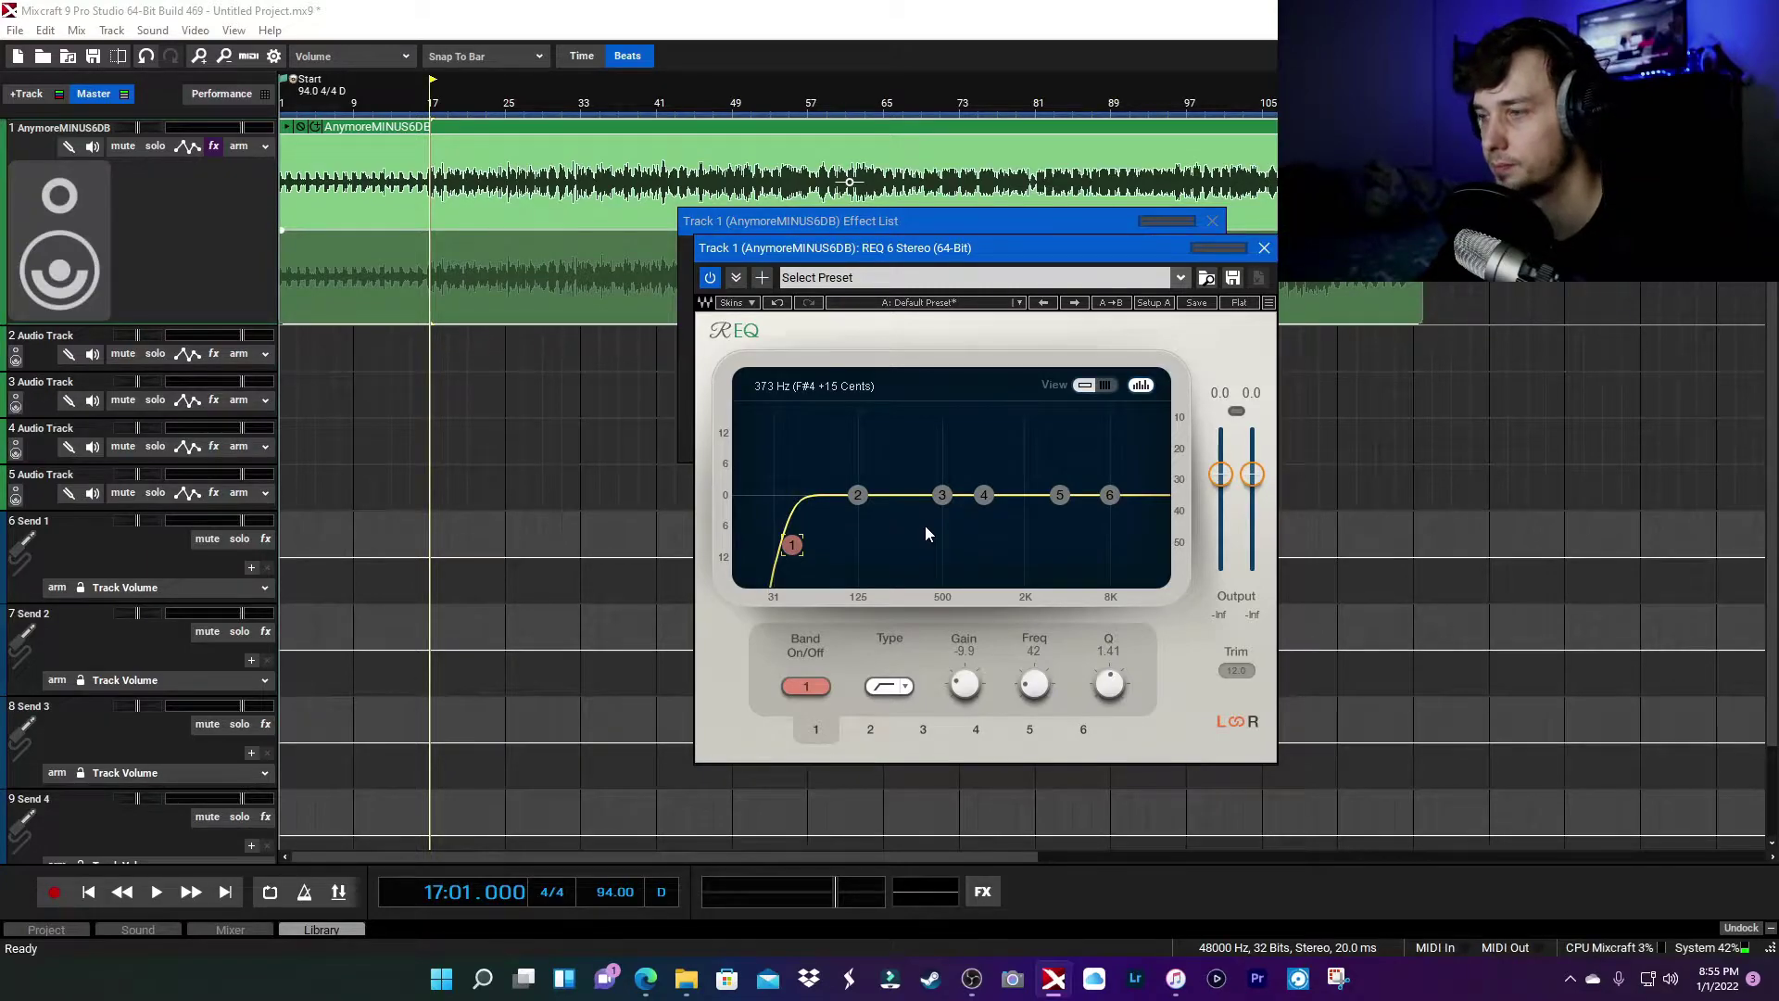
key(space)
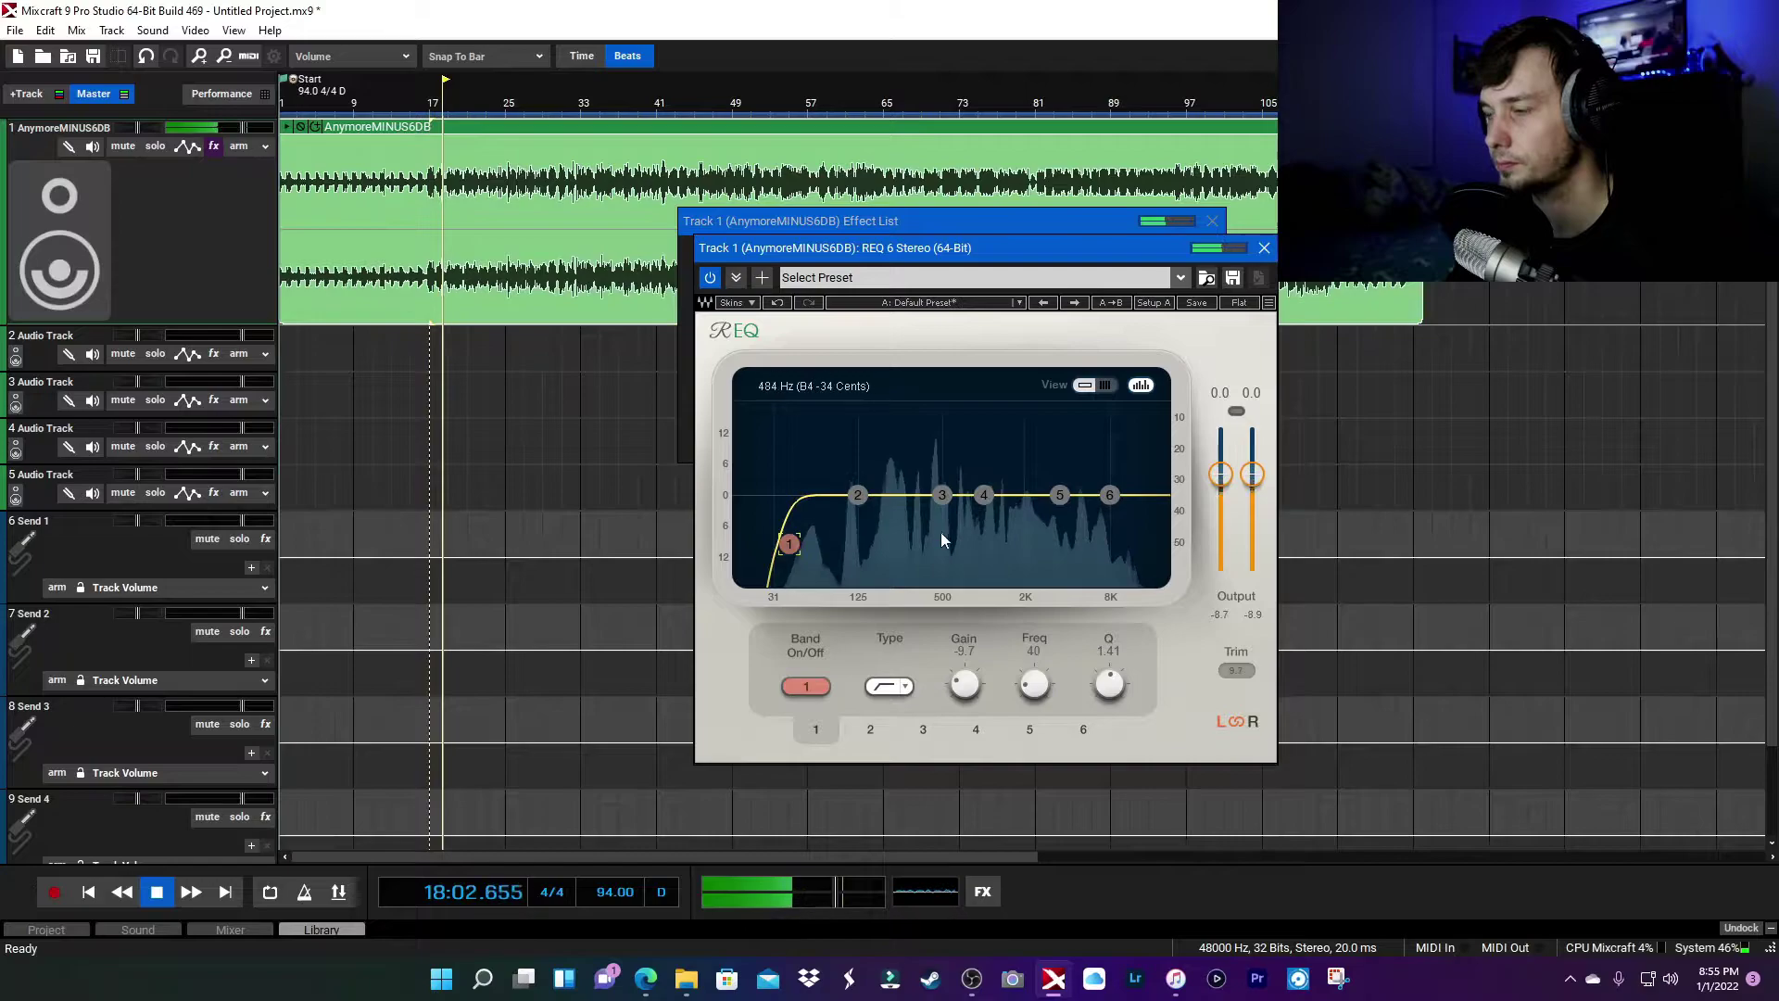
Enable equalizer band 3 with a Q of 1.91, sweep it boosted through the low mids, and return it to 0 dB at about 513 Hz
click(942, 497)
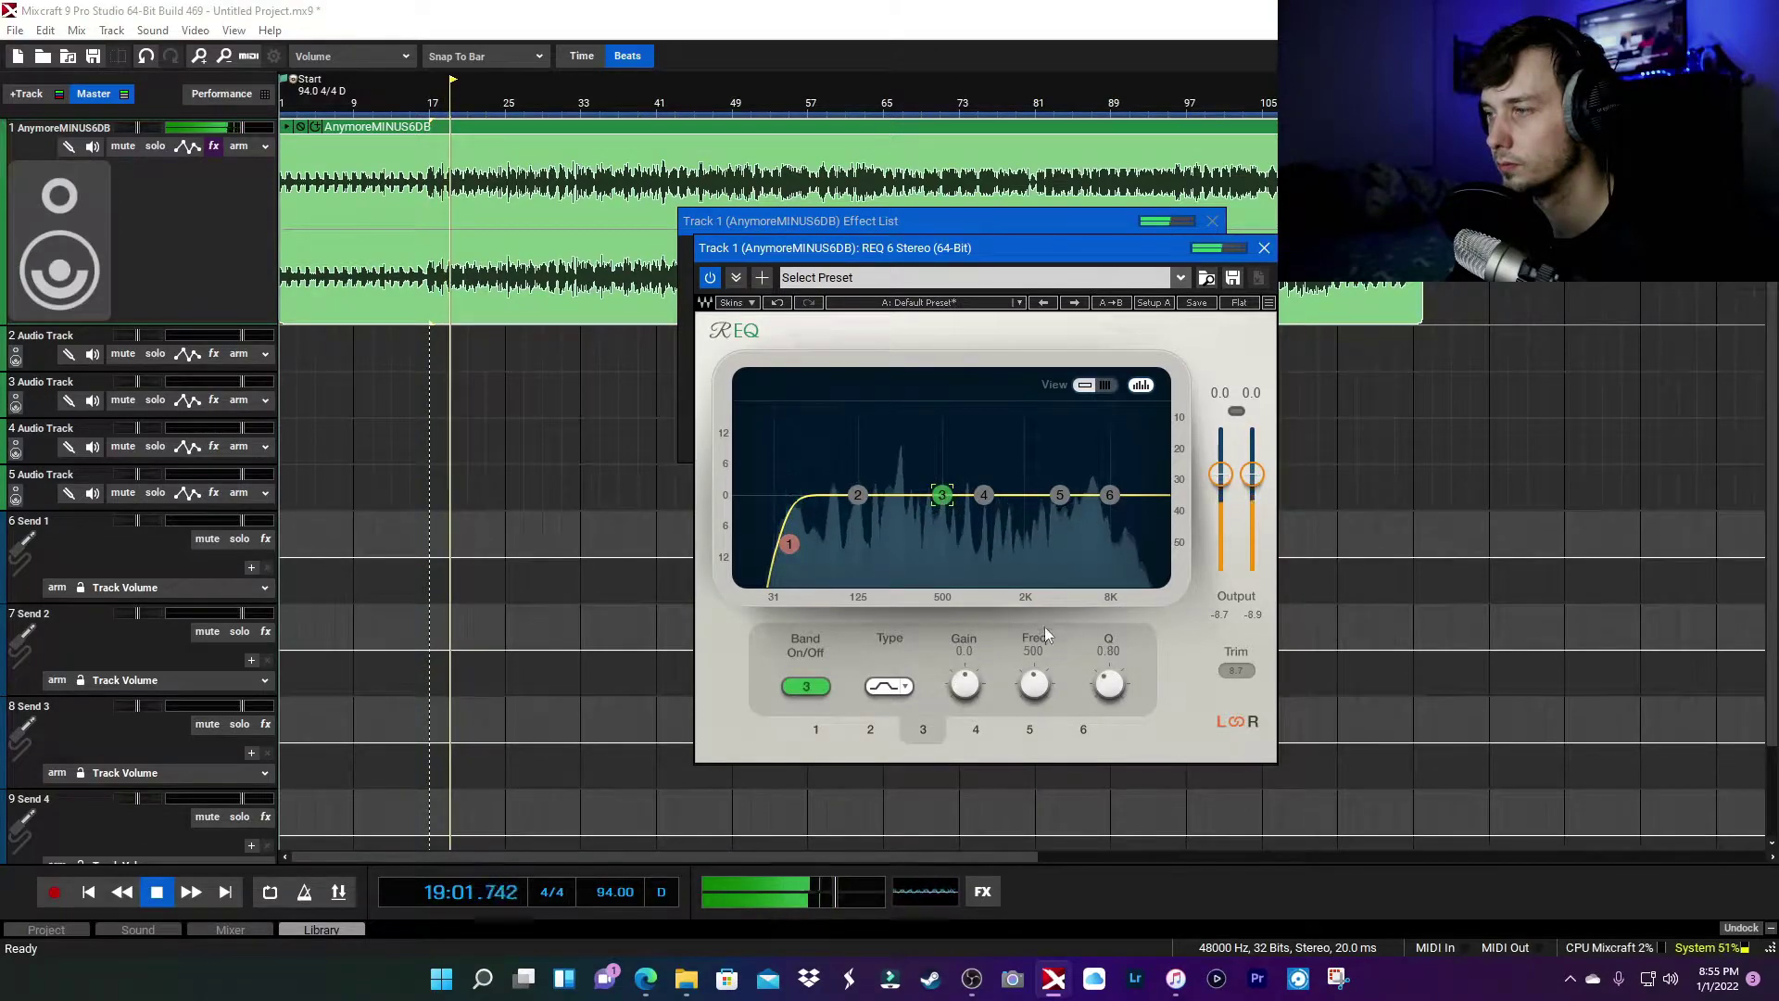
scroll(936, 501, up, 5)
scroll(945, 495, down, 2)
scroll(941, 495, down, 2)
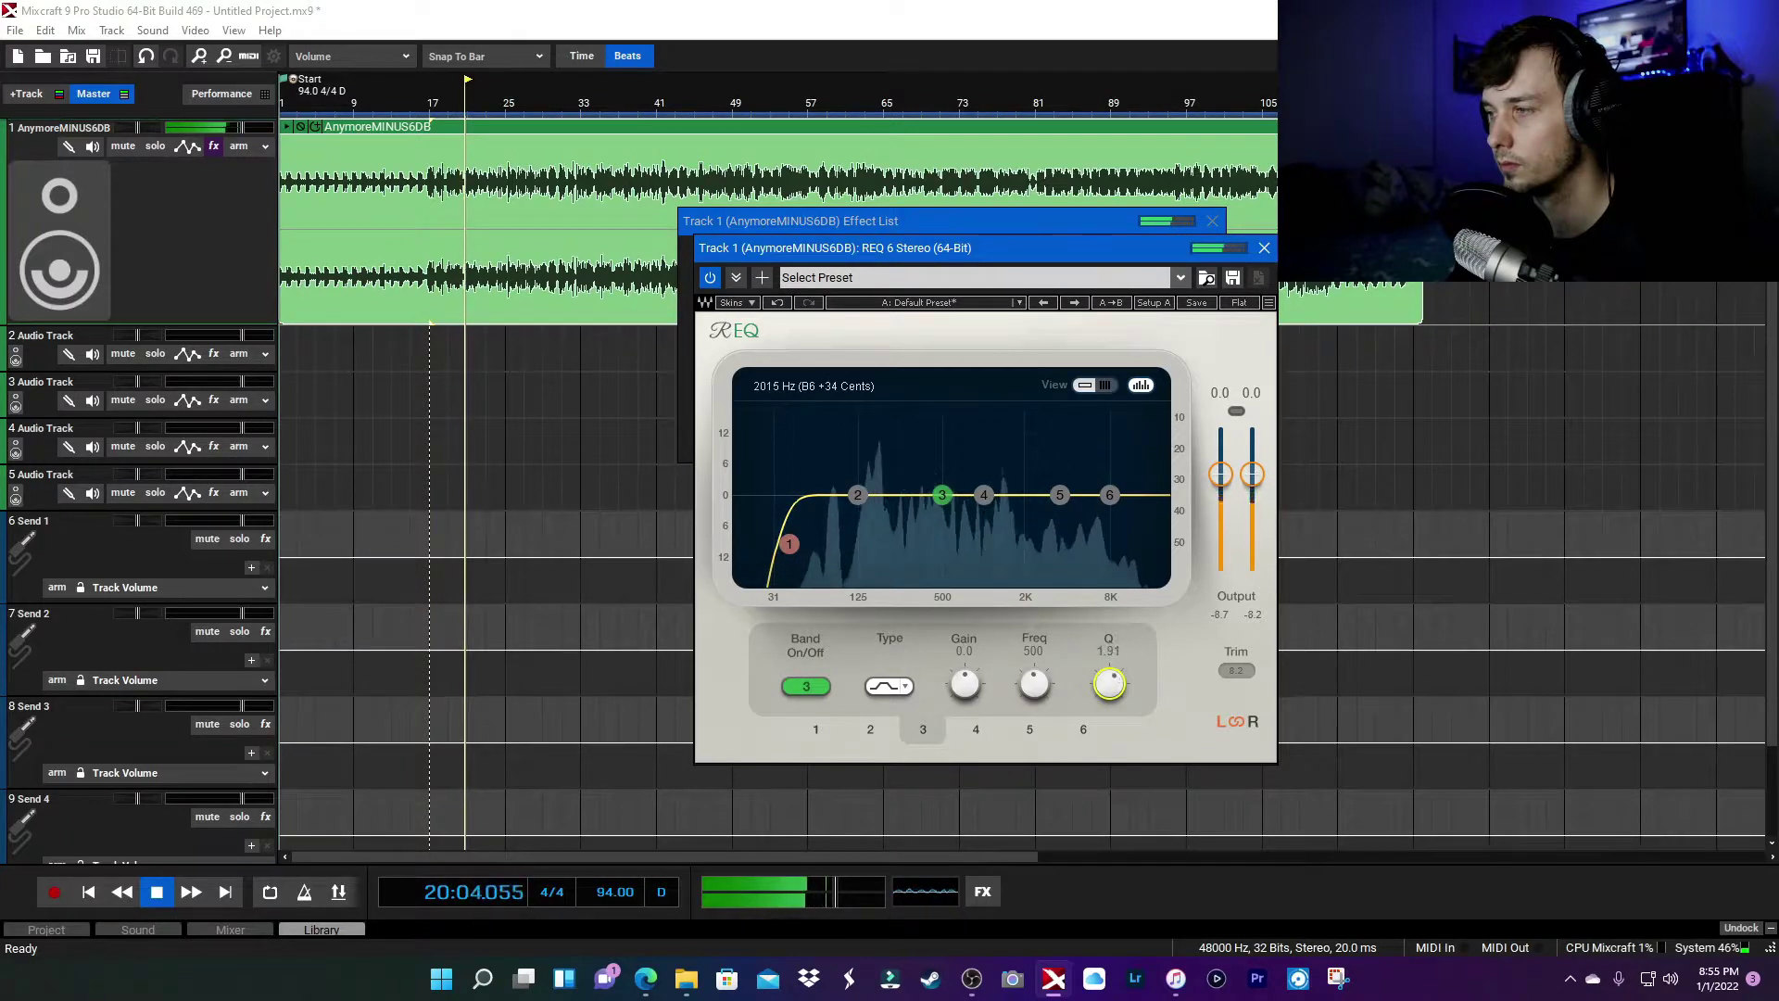
drag(941, 495, 860, 454)
drag(858, 457, 942, 493)
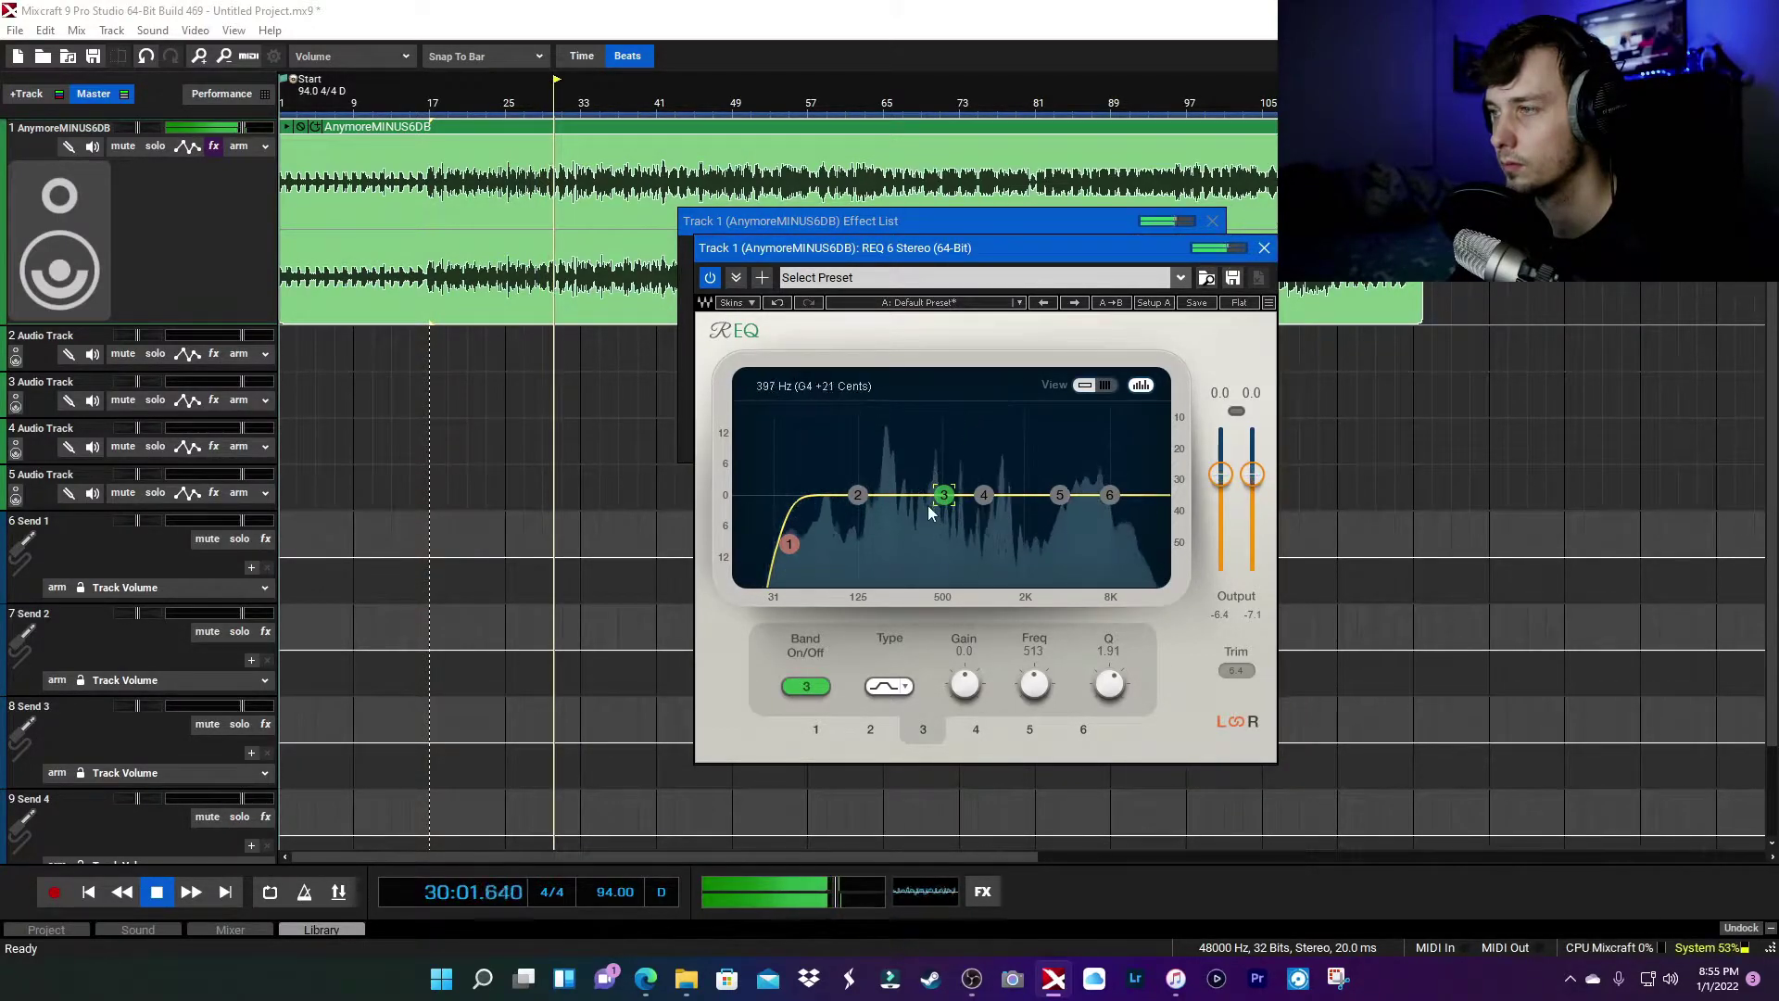
Enable equalizer band 6 as a high-cut filter with a Q of 1.41 at about 12,800 Hz, and close the equalizer
click(1111, 498)
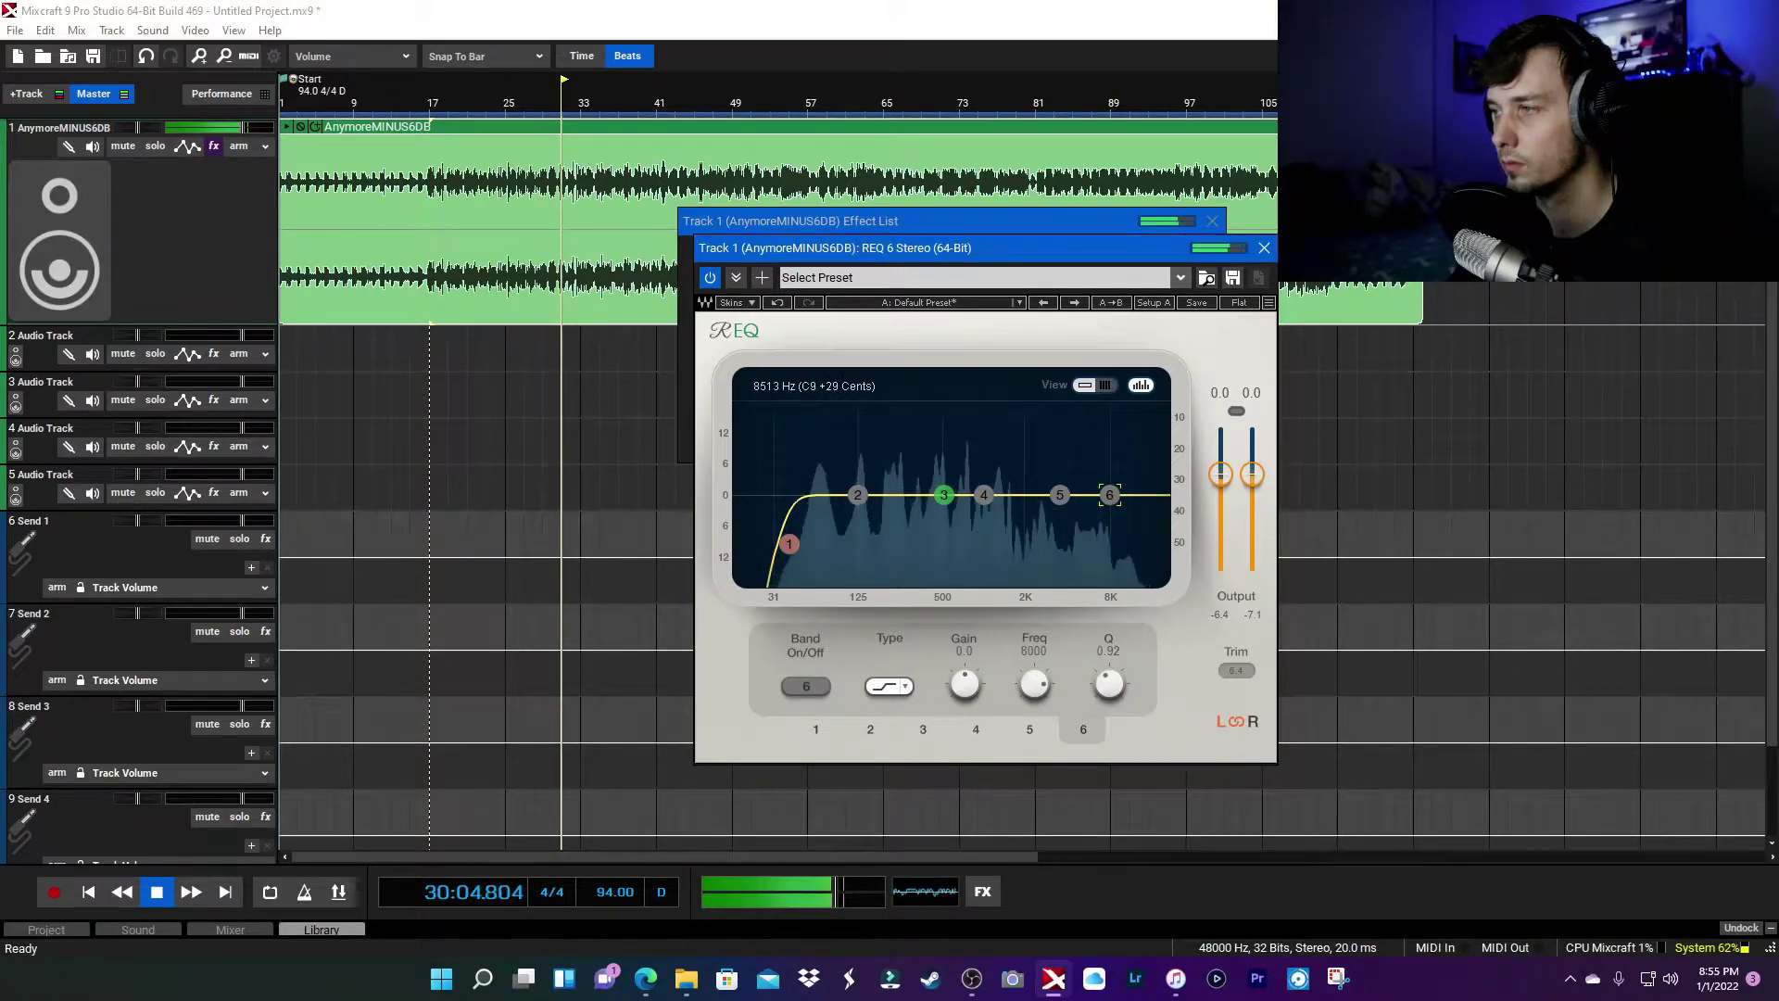
double_click(1110, 494)
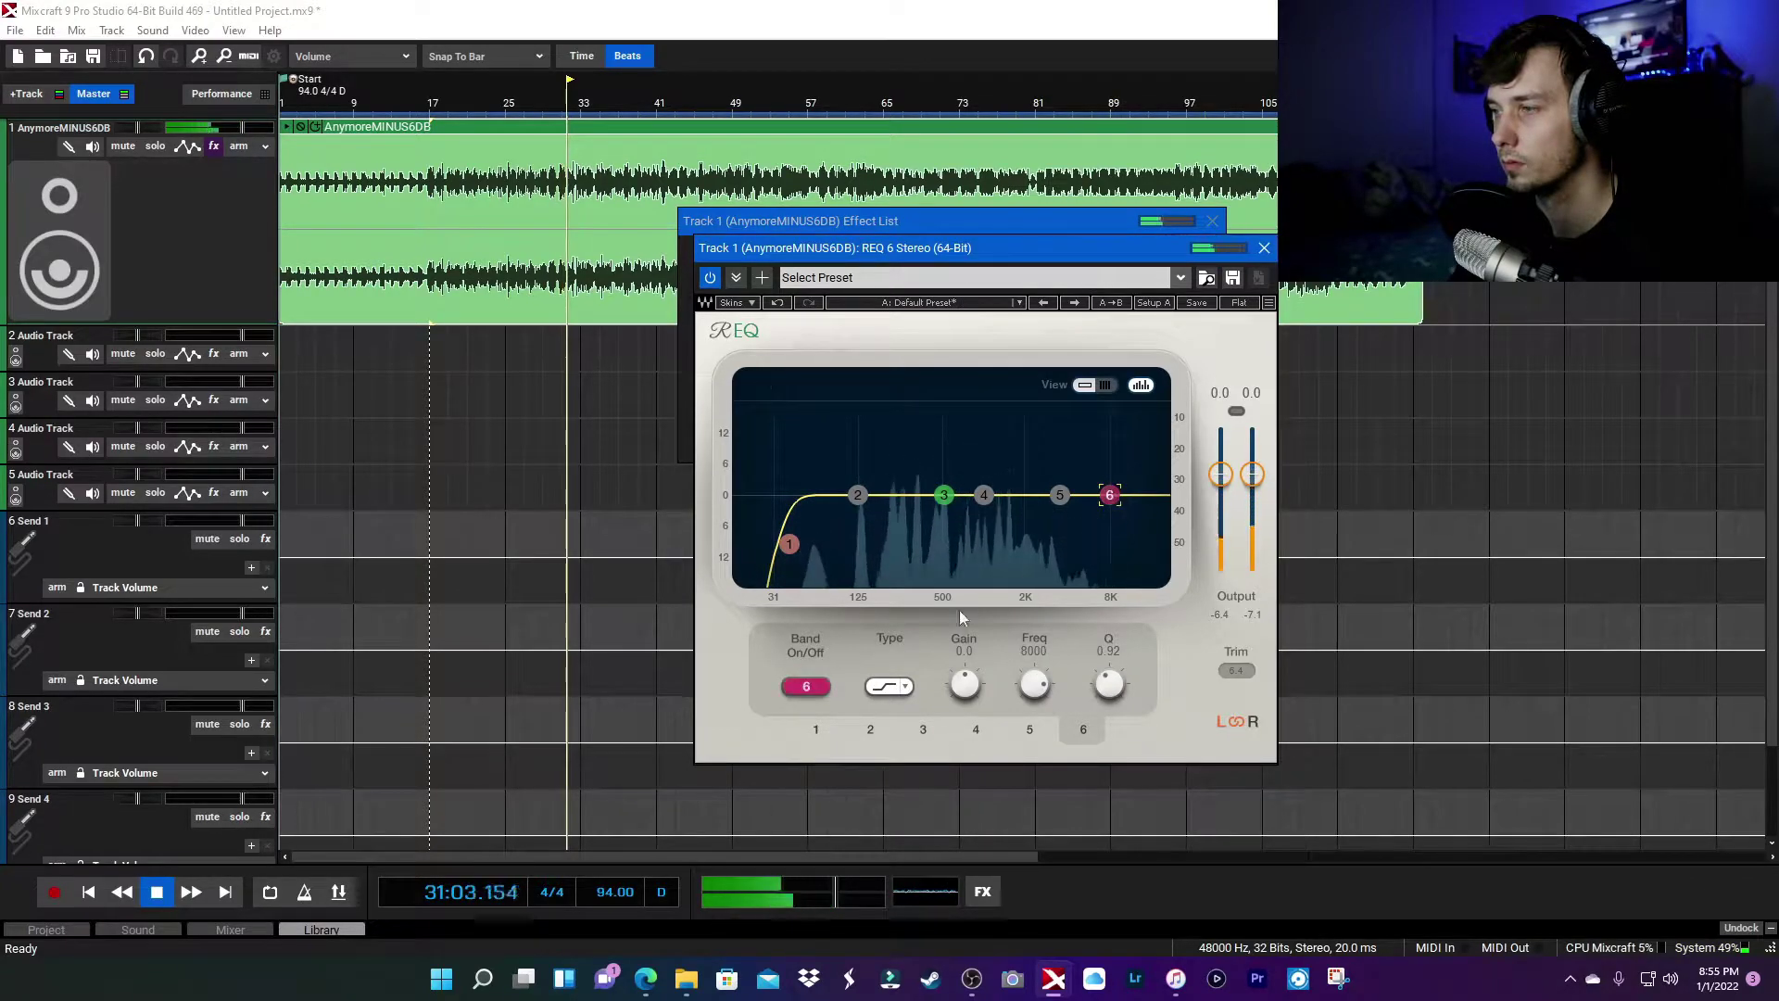
click(904, 687)
click(983, 747)
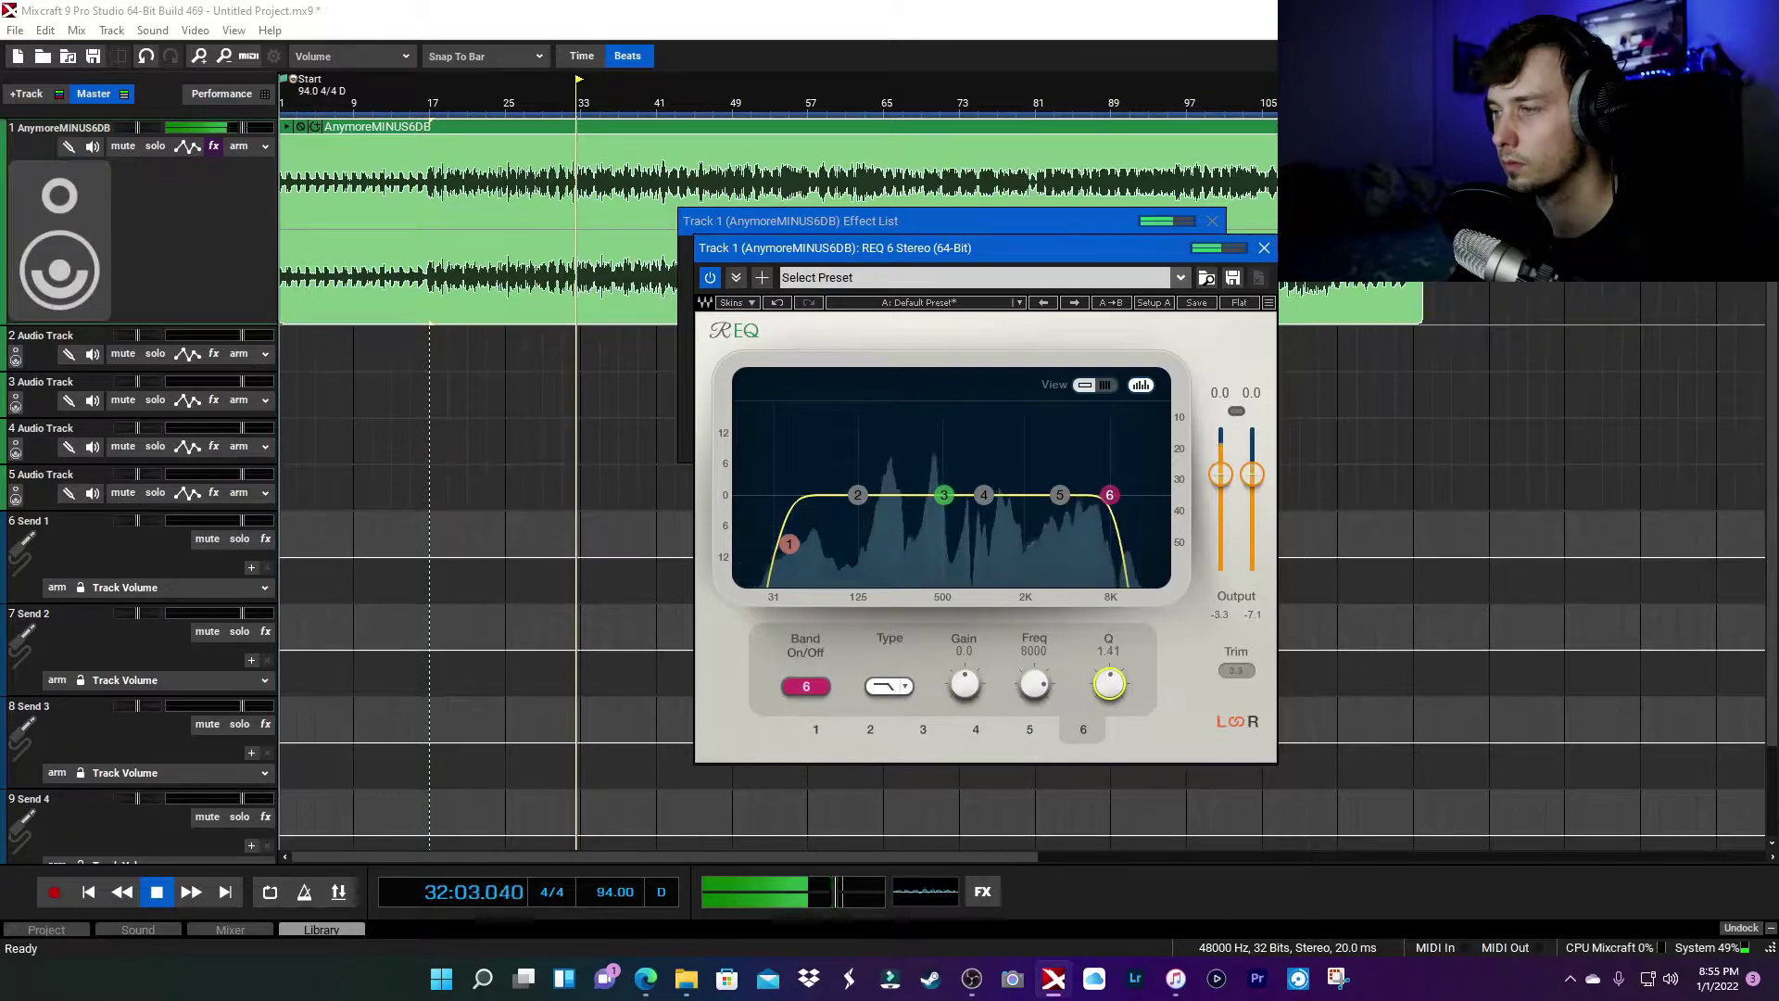
scroll(1109, 494, up, 4)
drag(1109, 495, 1138, 498)
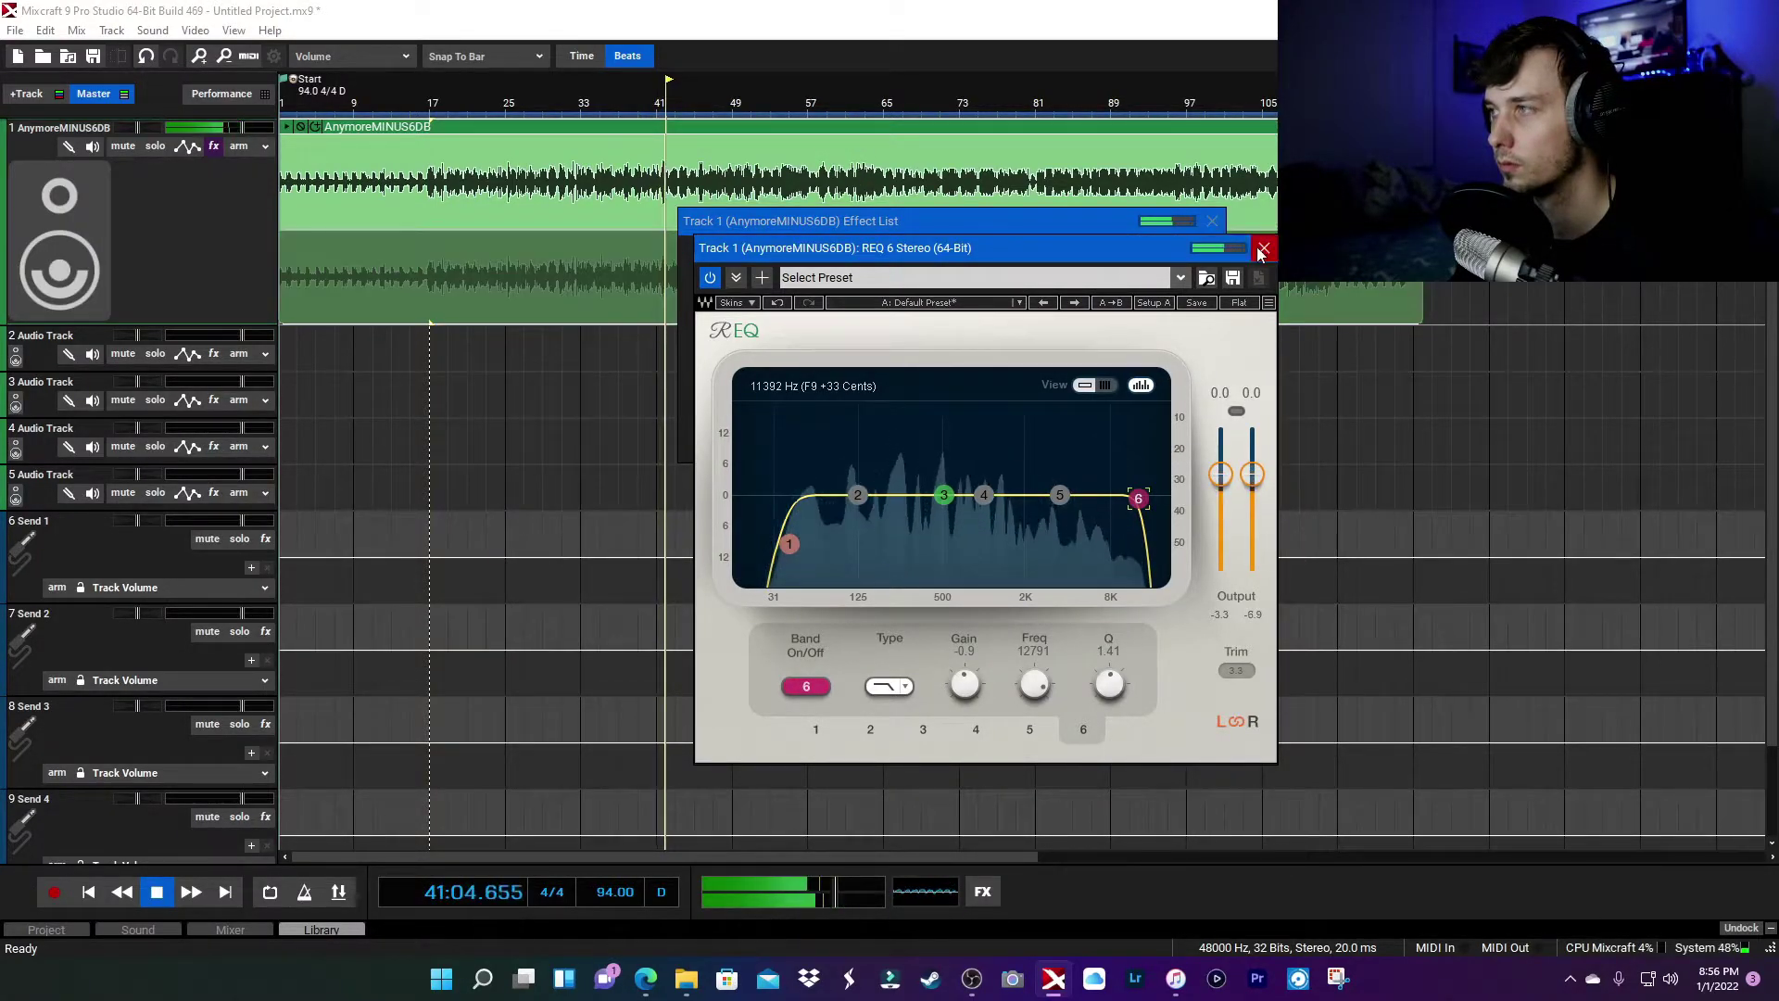
click(1262, 248)
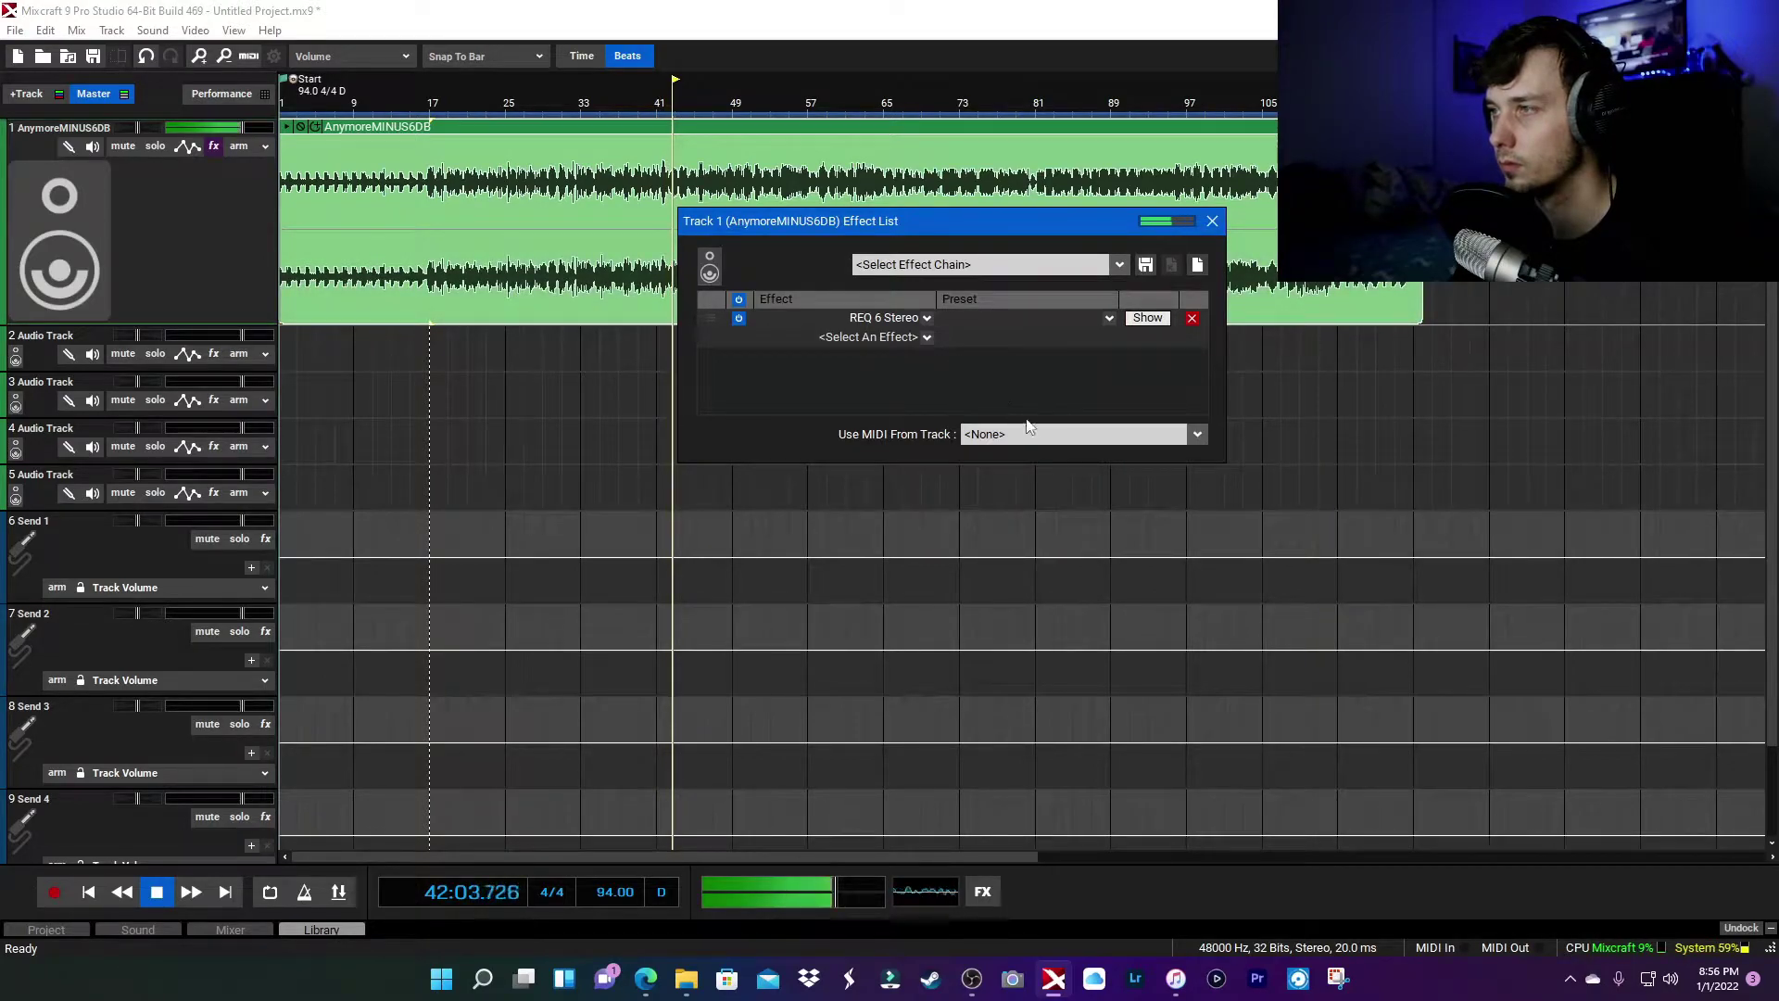
Find the compressors with "comp" and add H-Comp Stereo after the equalizer on the AnymoreMINUS6DB track
click(927, 338)
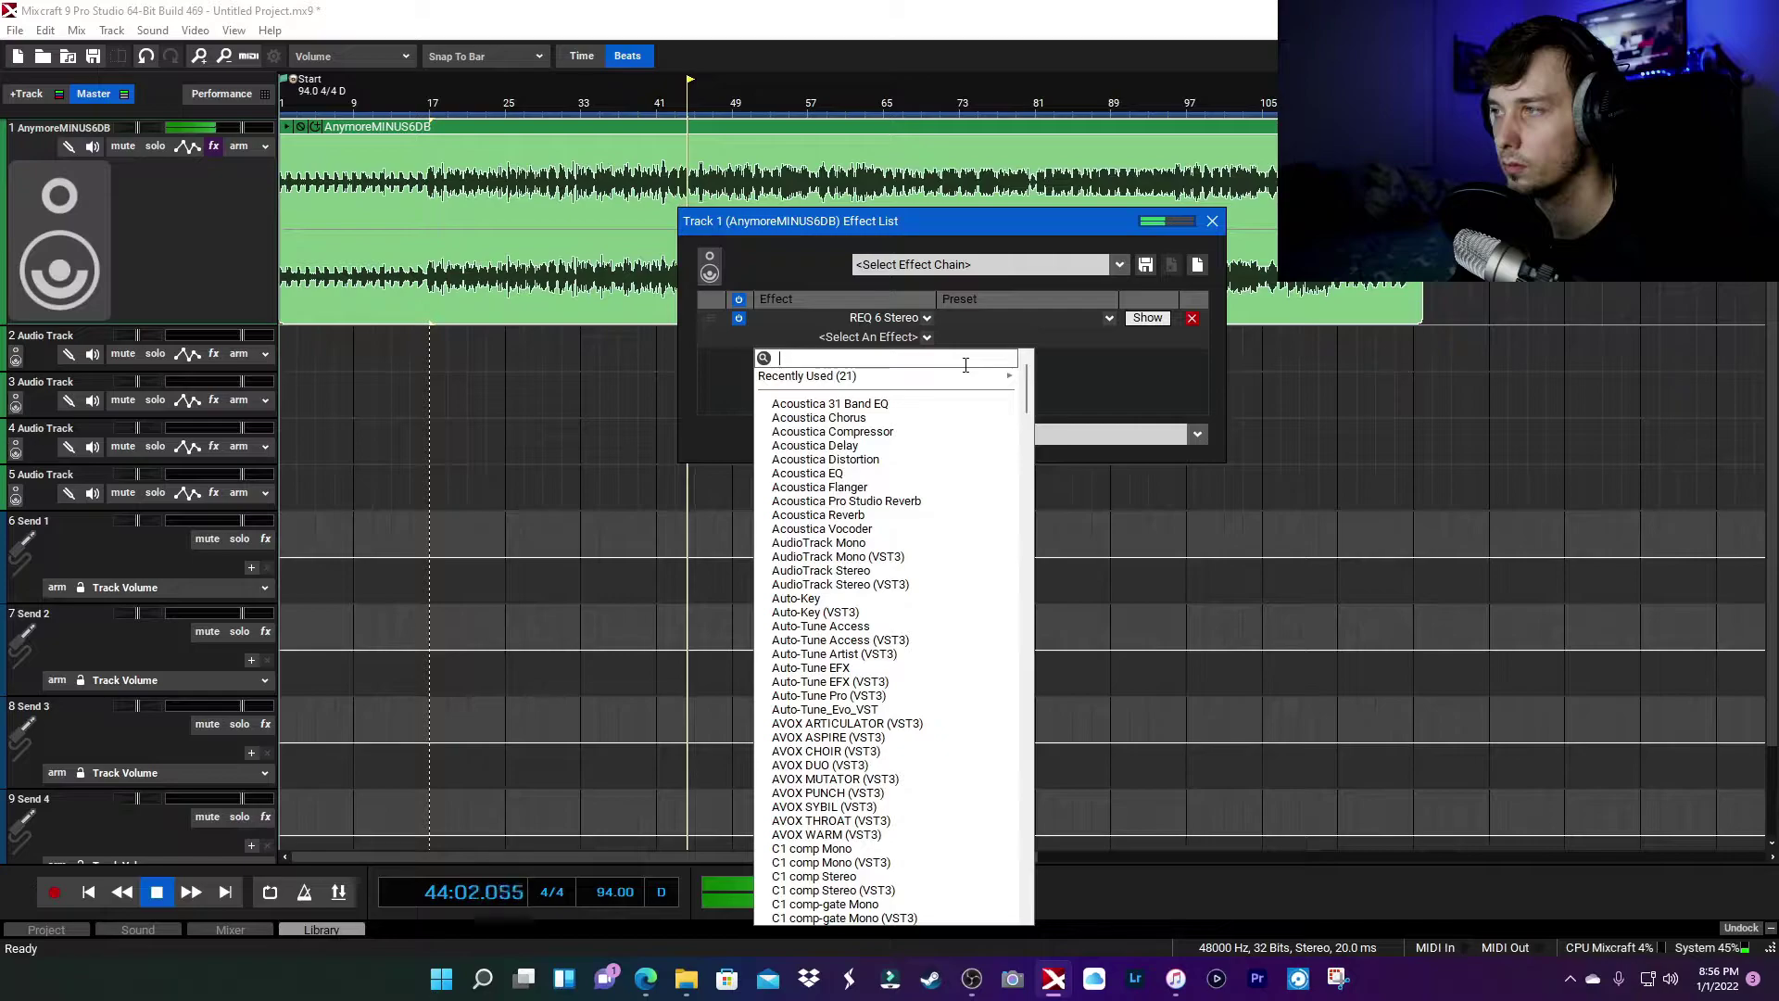
text(comp)
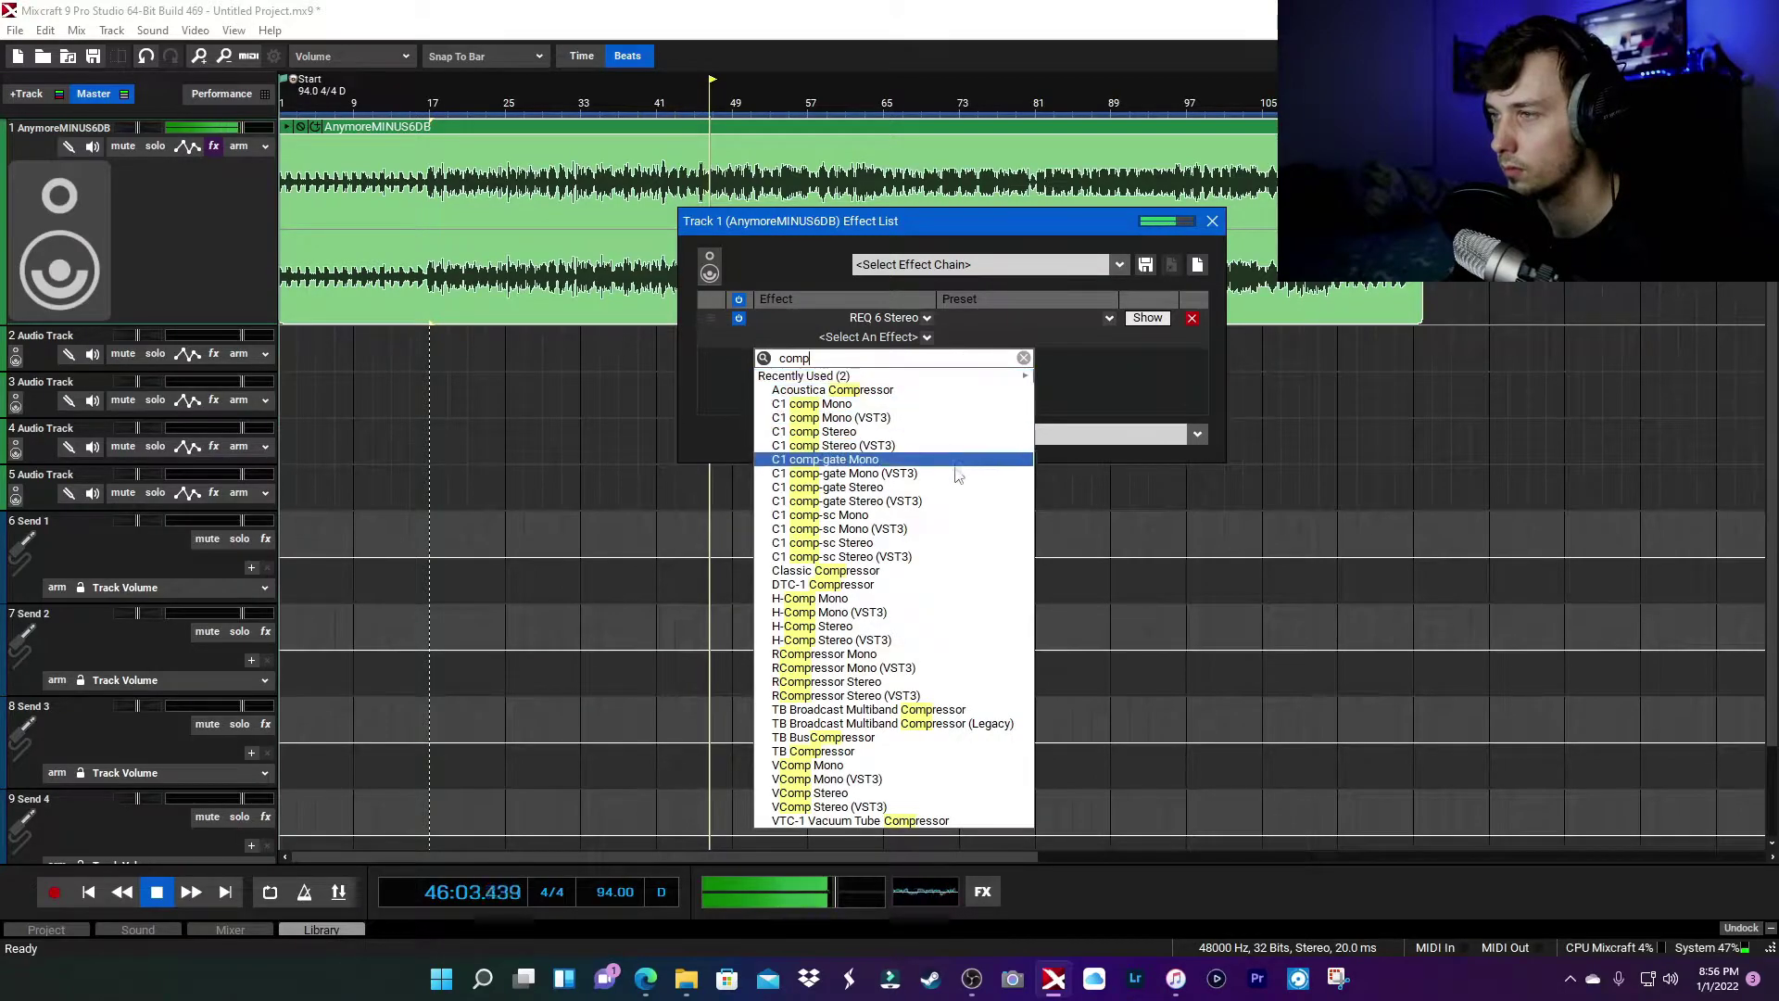
click(933, 570)
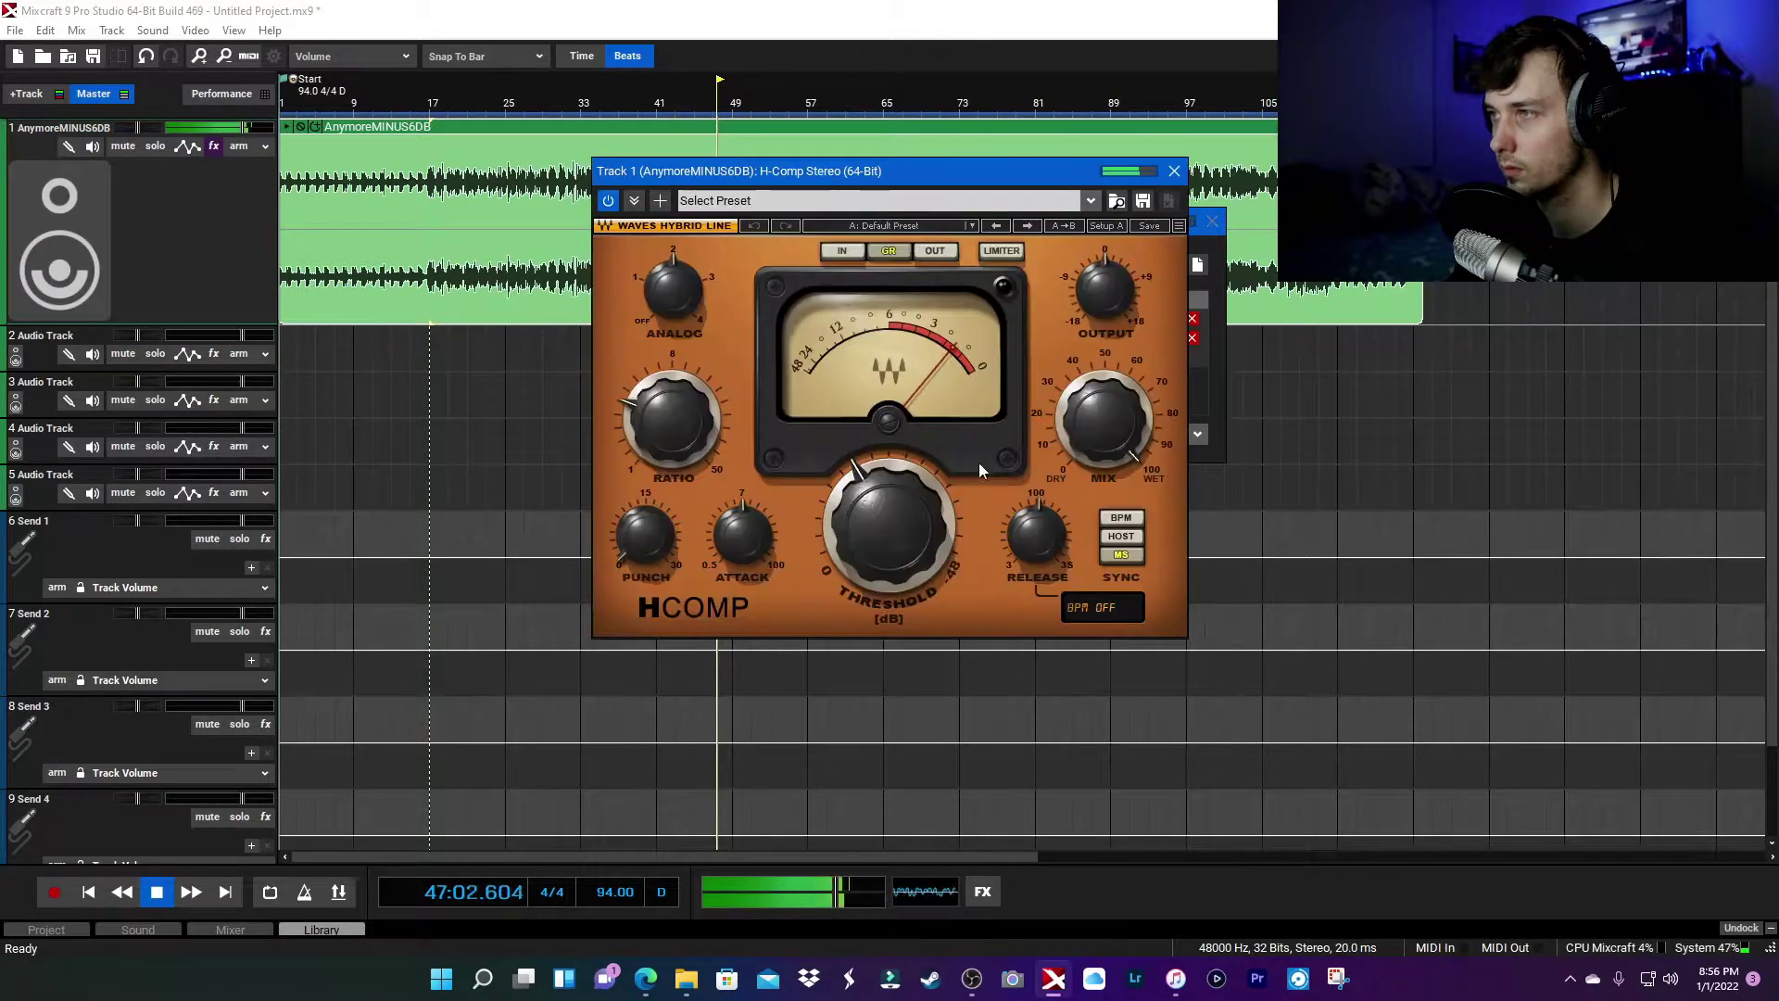
Load the Mastering preset in H-Comp, fine-tune its mix amount, and close the compressor and the track's effect list
click(885, 225)
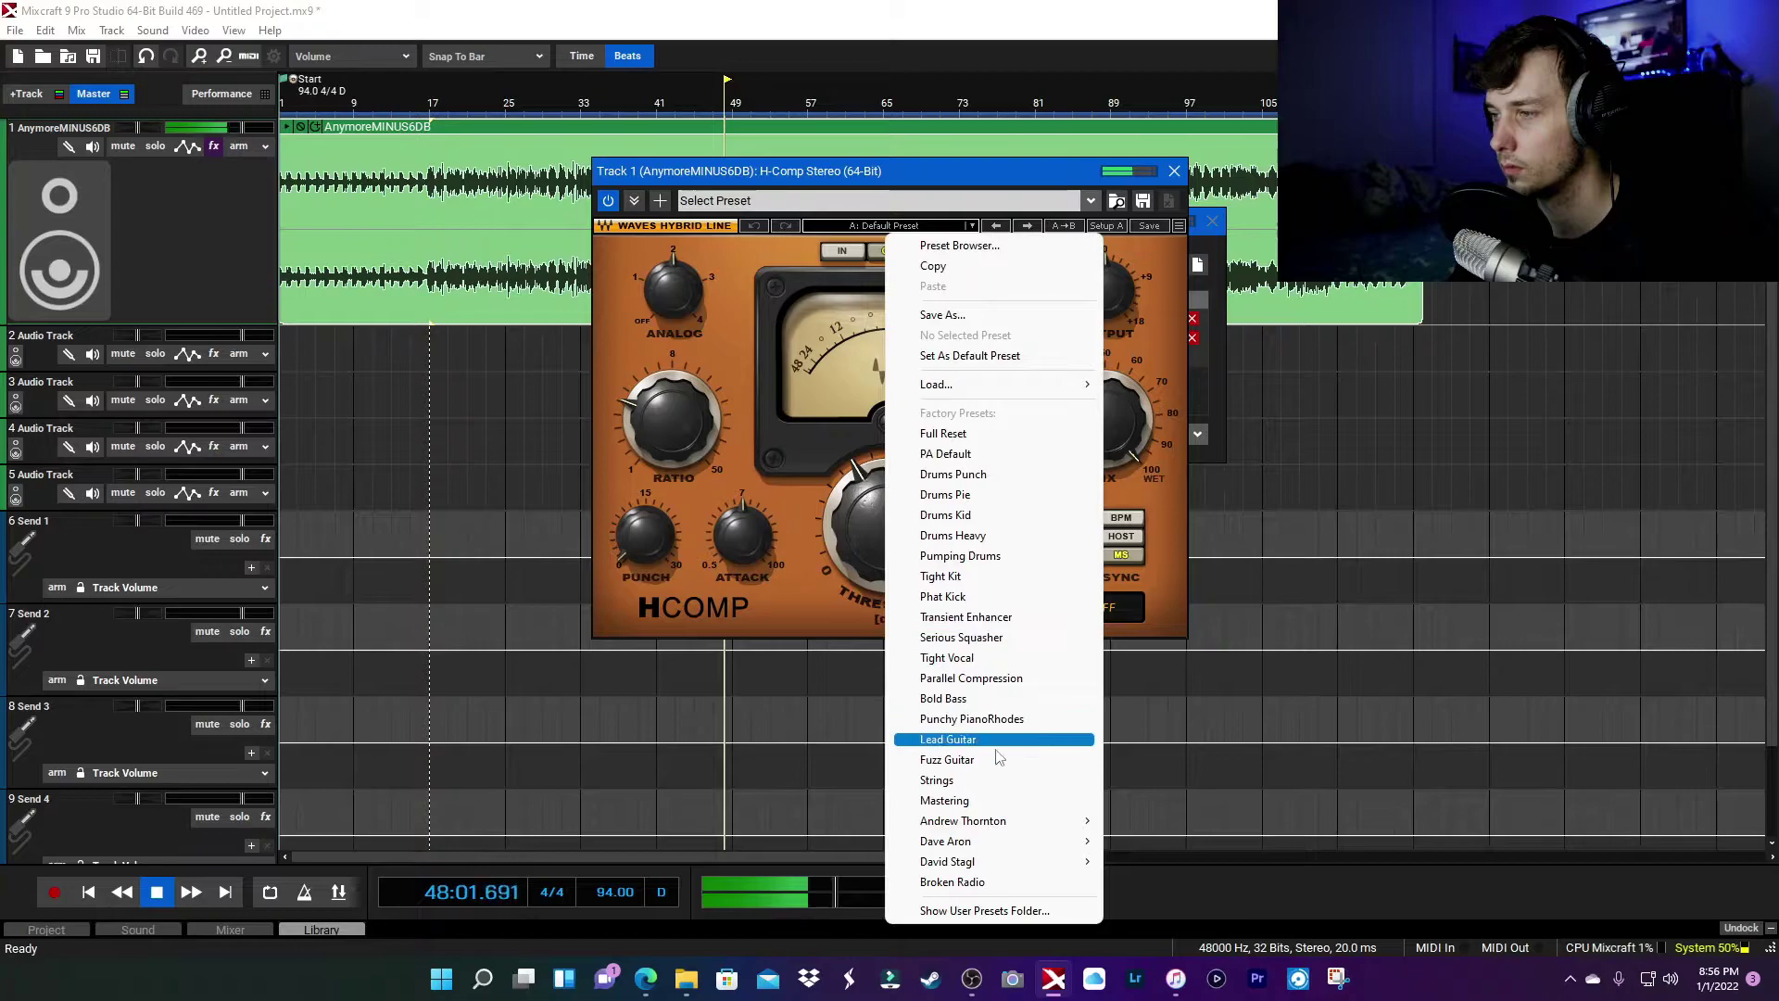
click(997, 800)
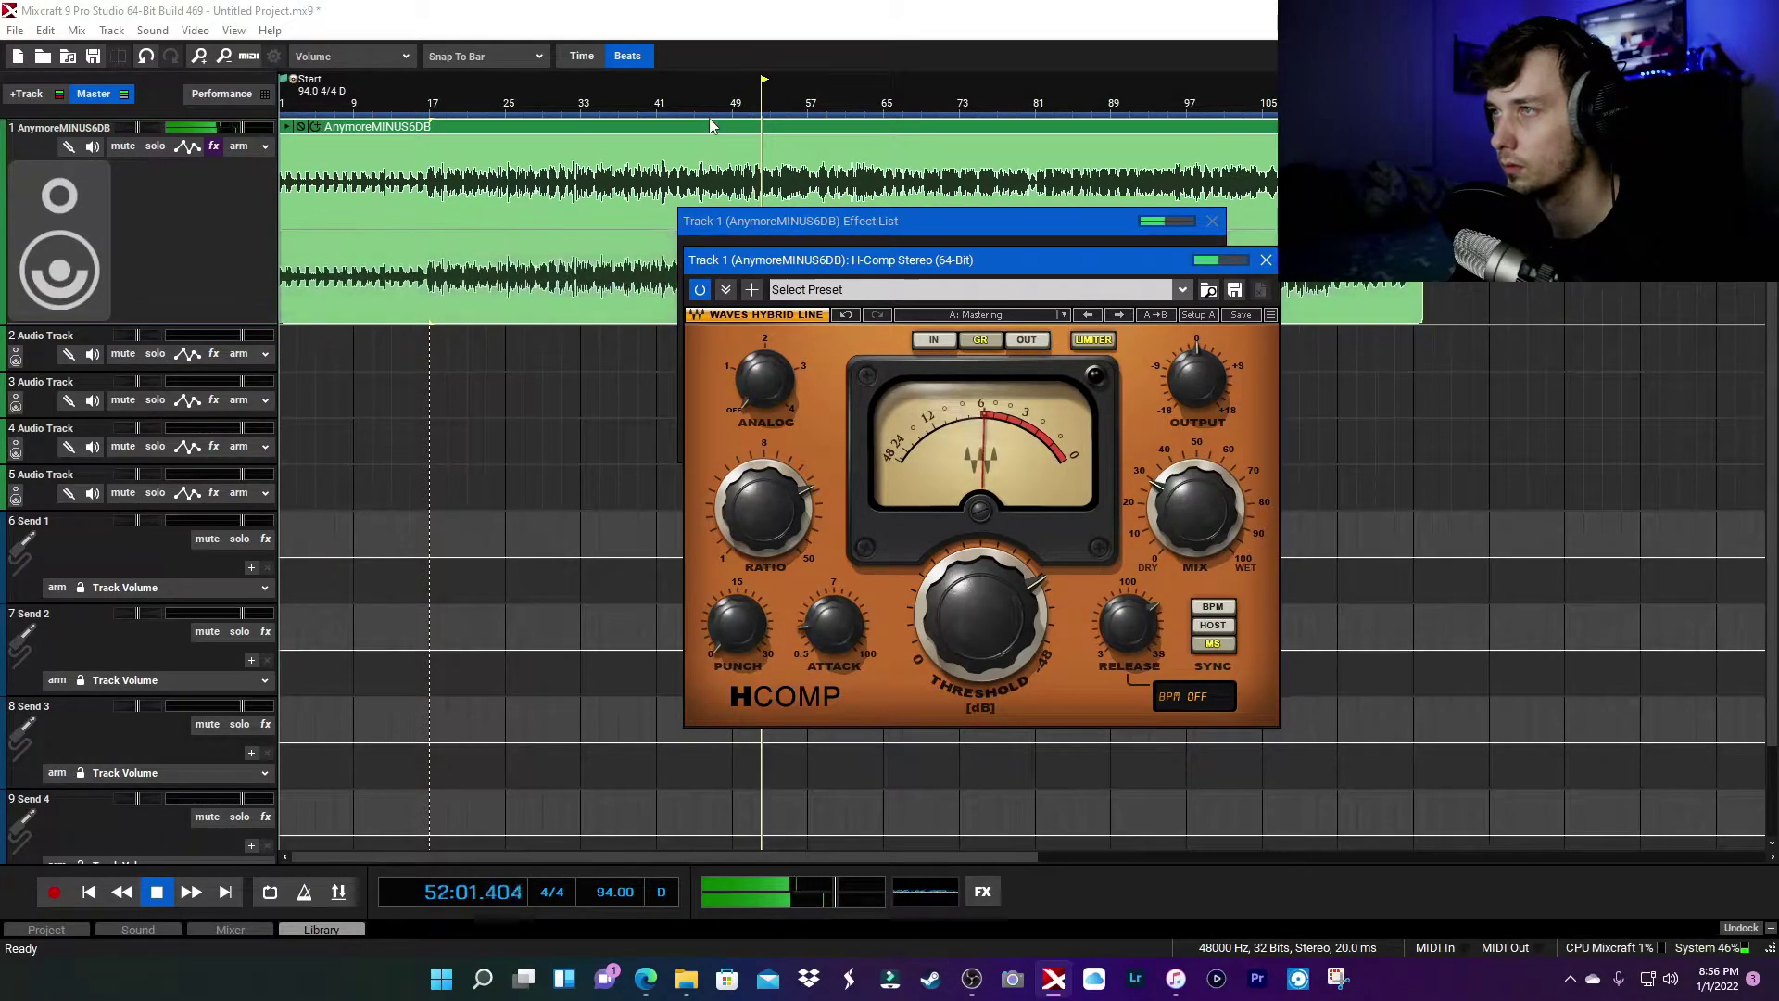
drag(1196, 507, 1196, 540)
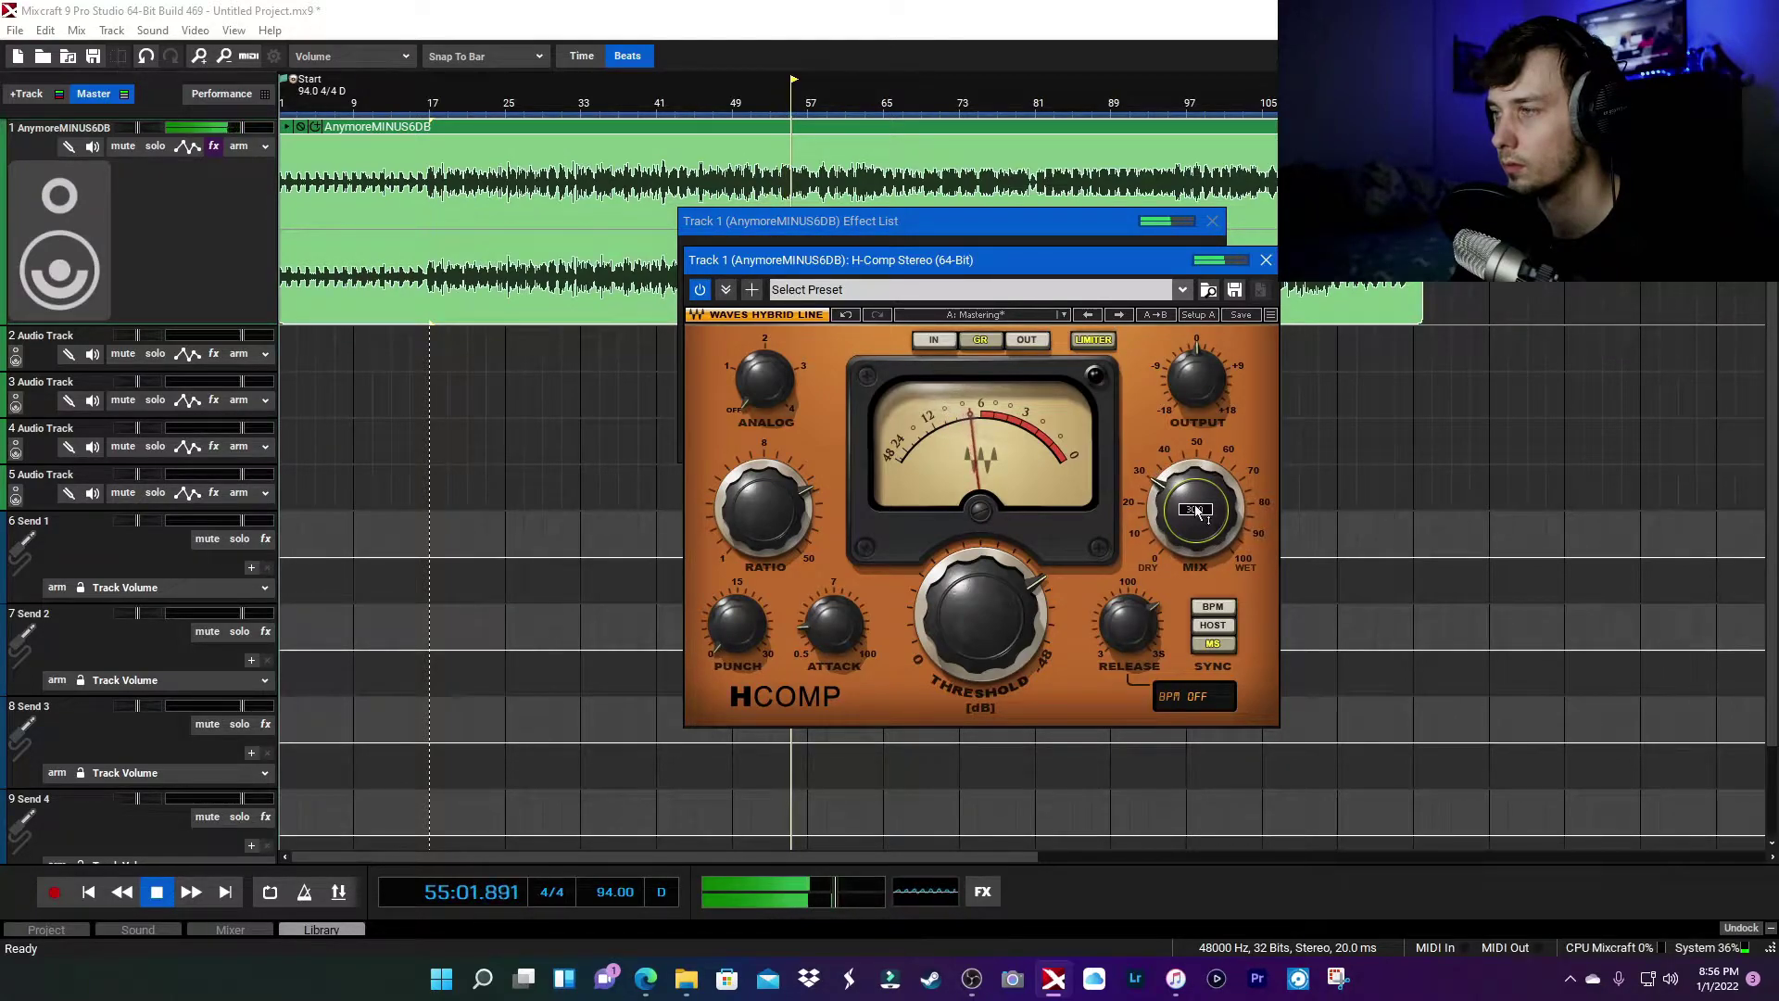
click(996, 626)
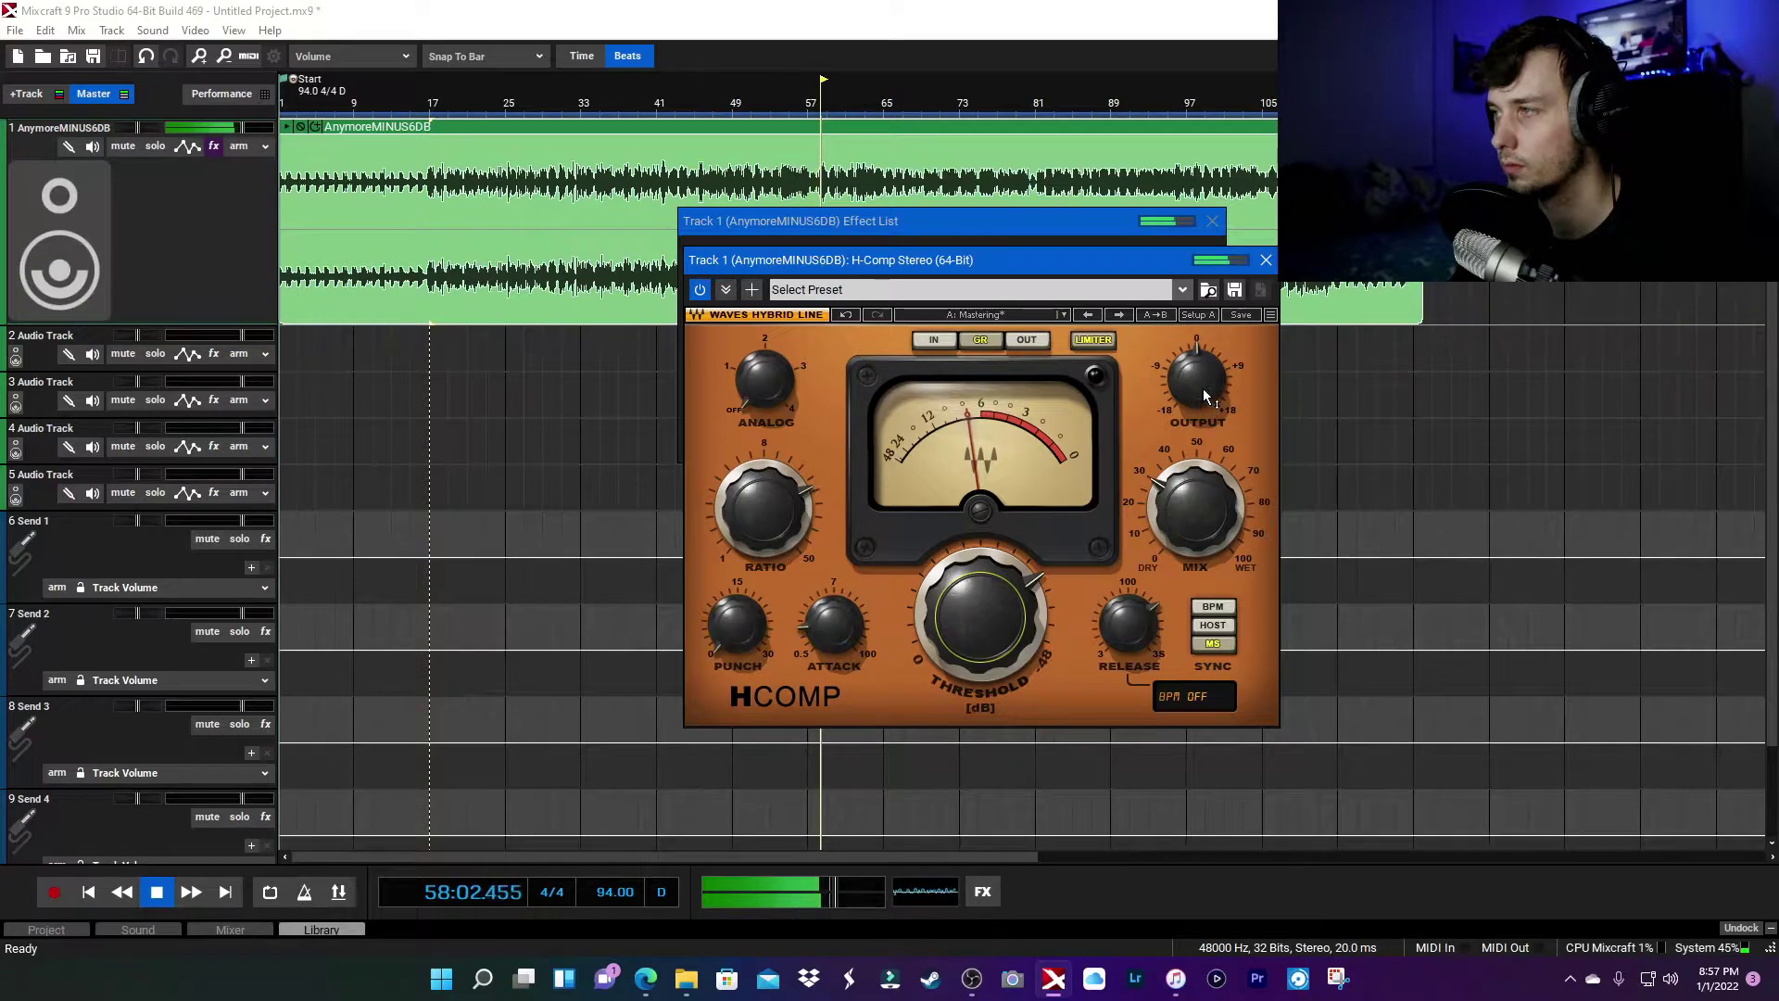
click(1265, 262)
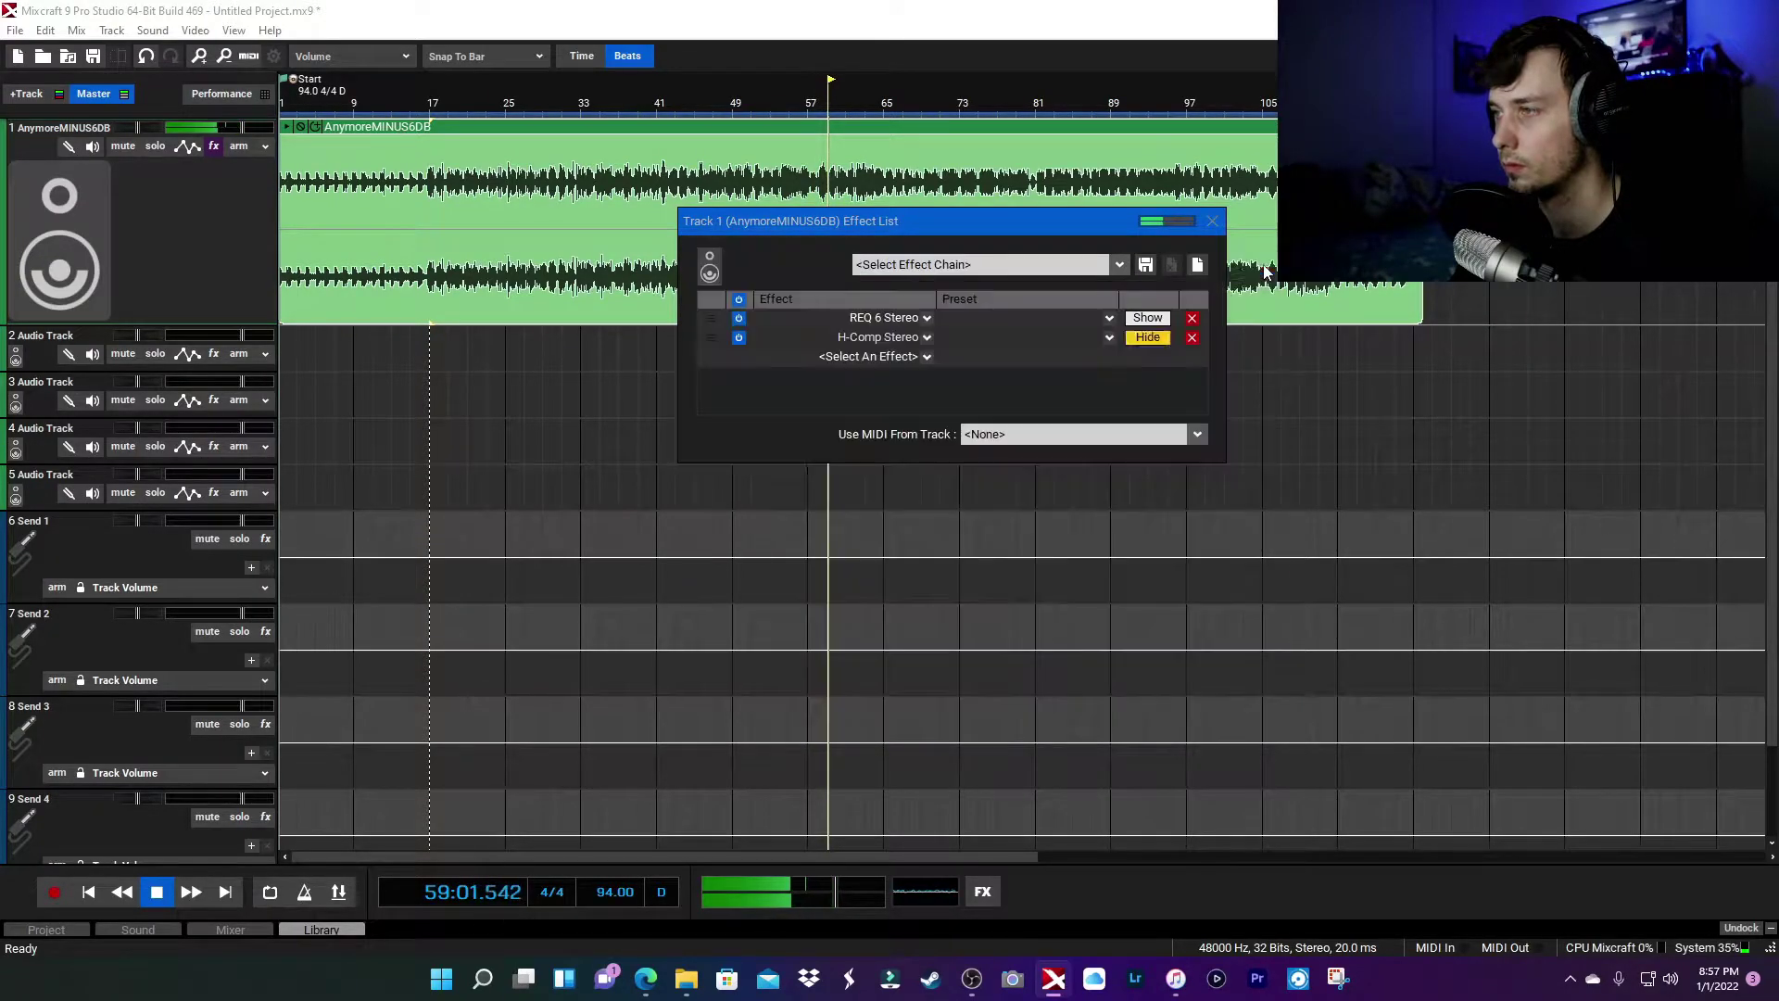
click(1212, 222)
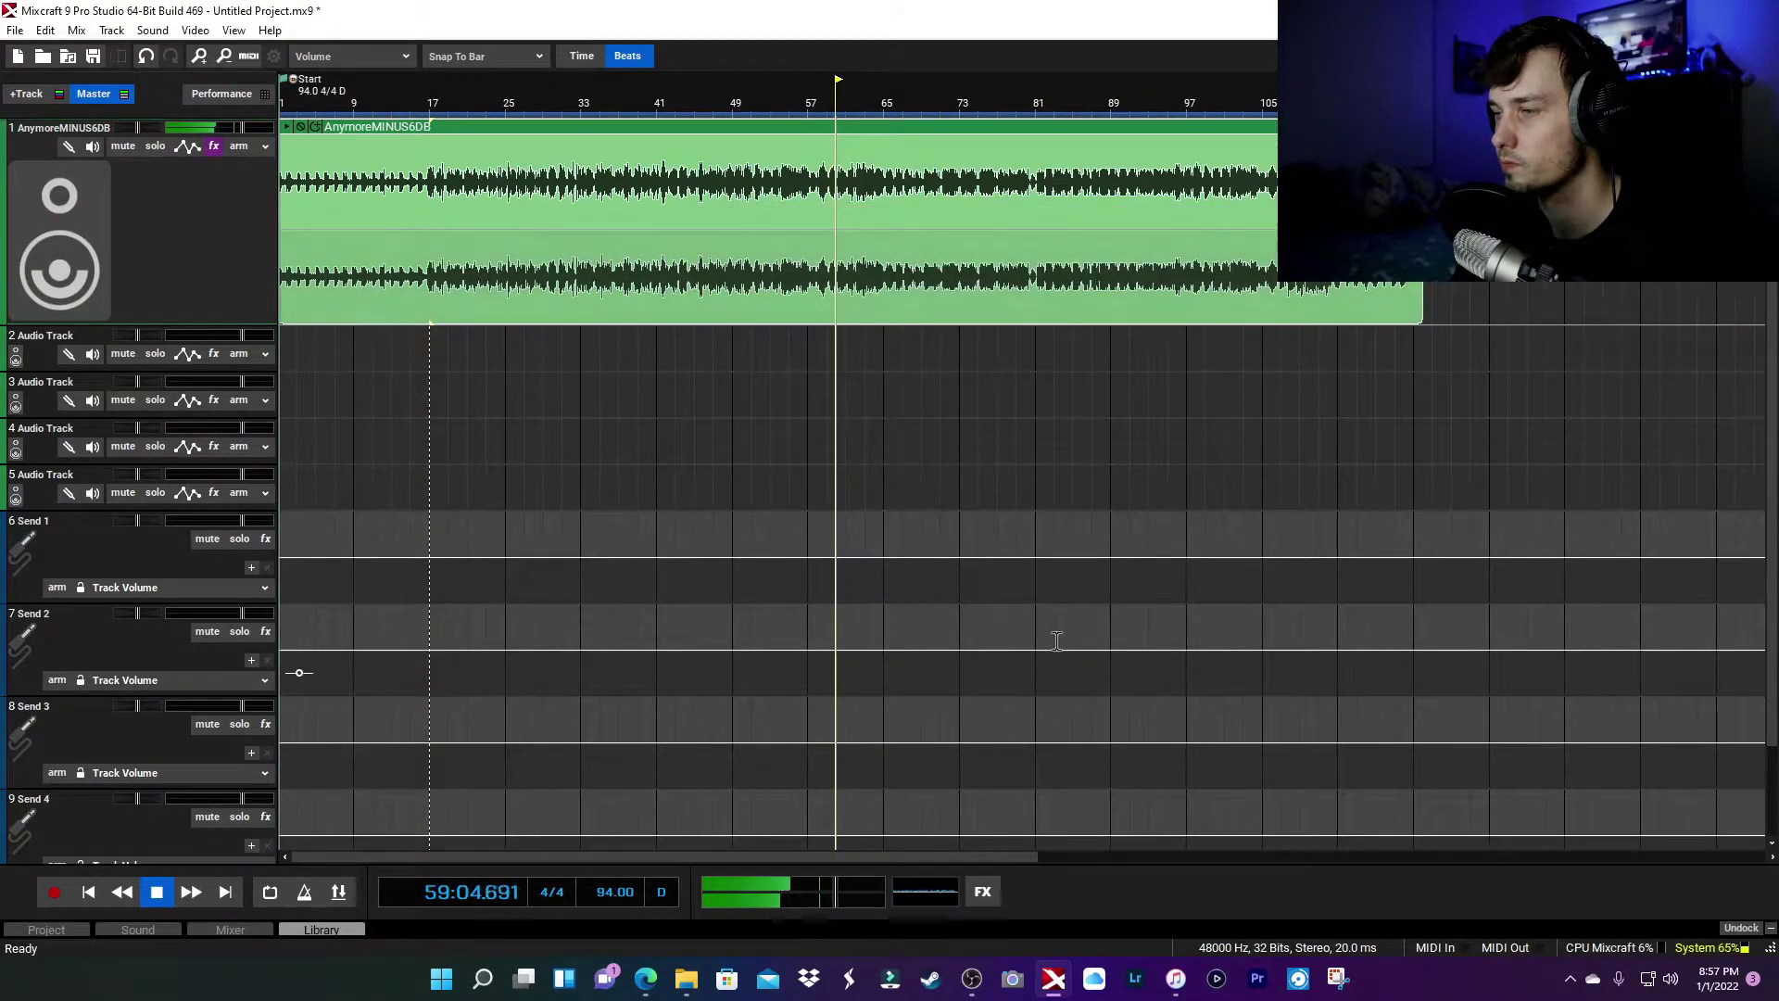
click(982, 892)
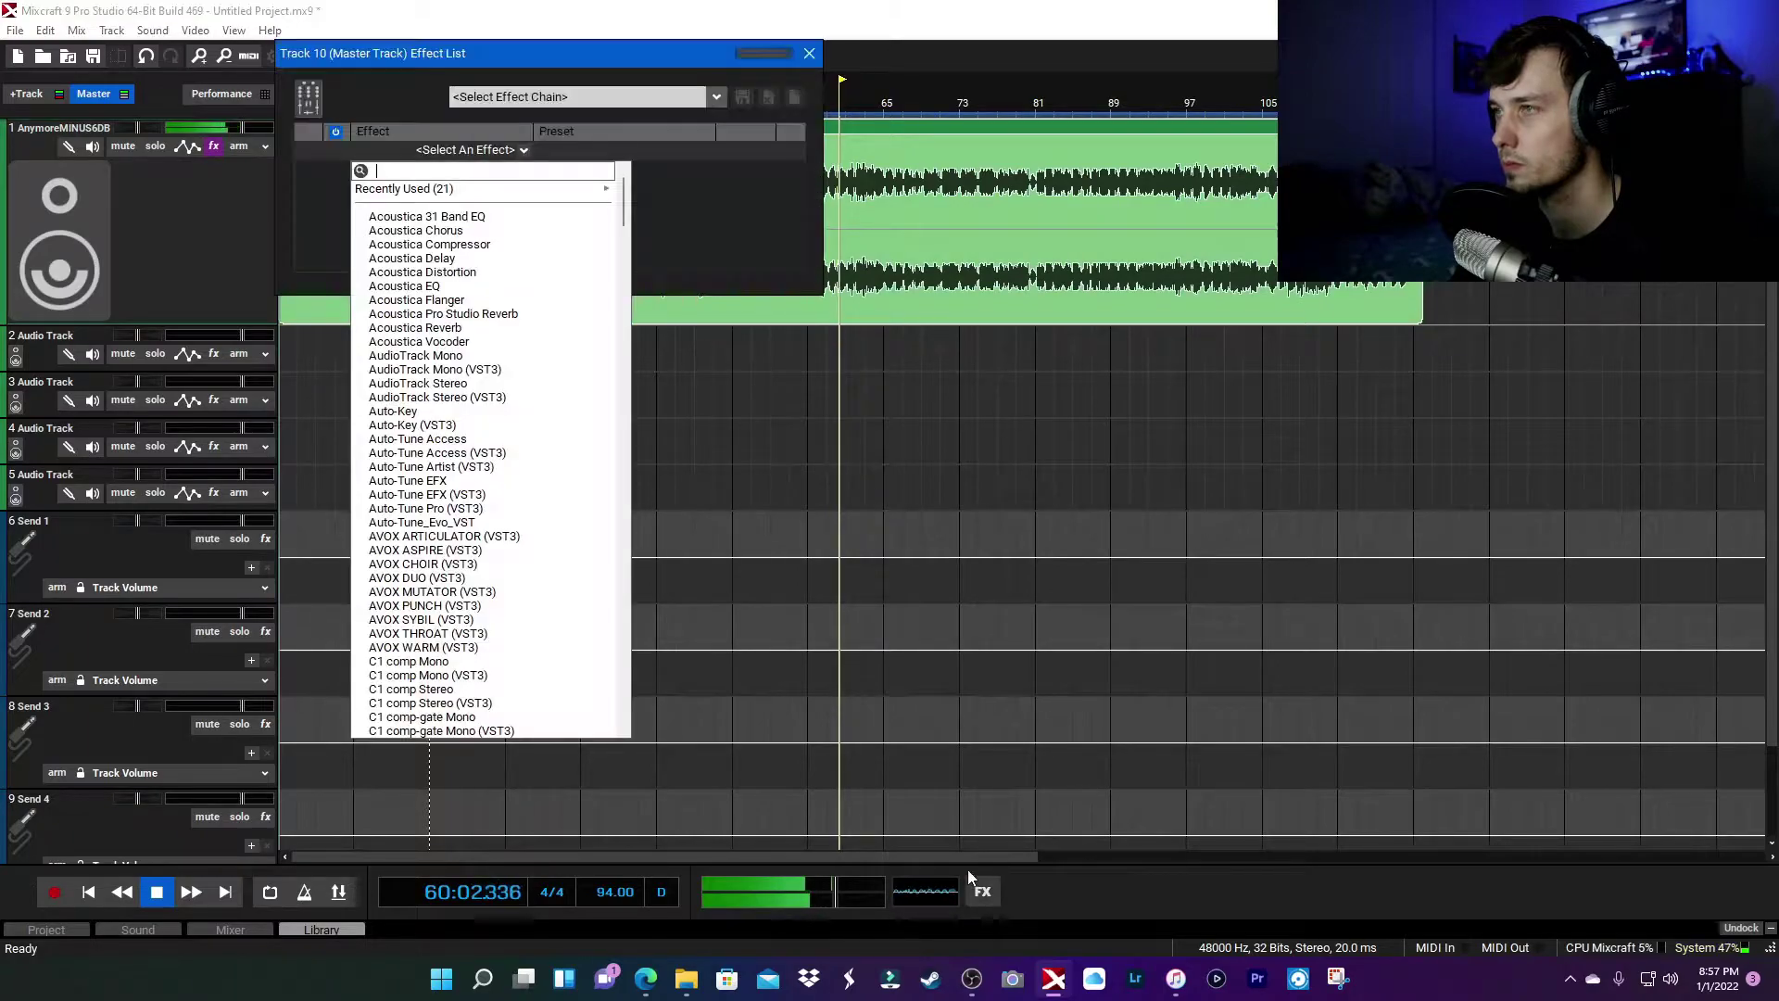
click(660, 58)
drag(669, 59, 1177, 313)
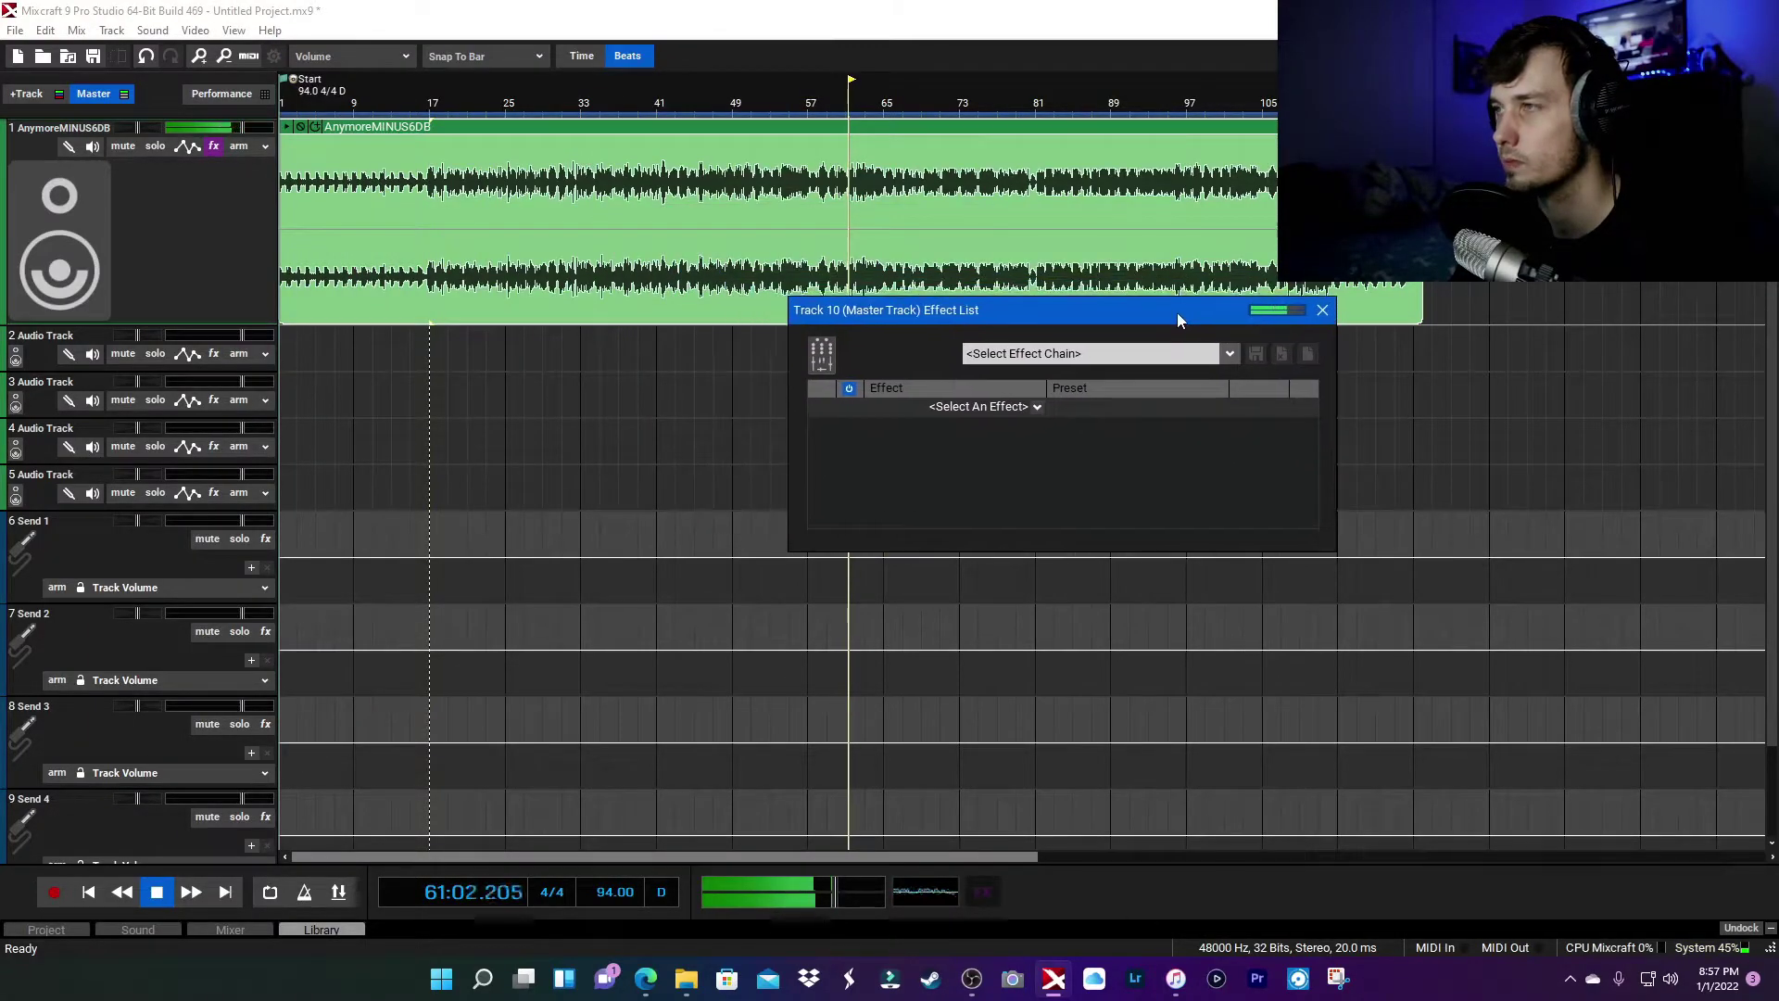
click(1321, 313)
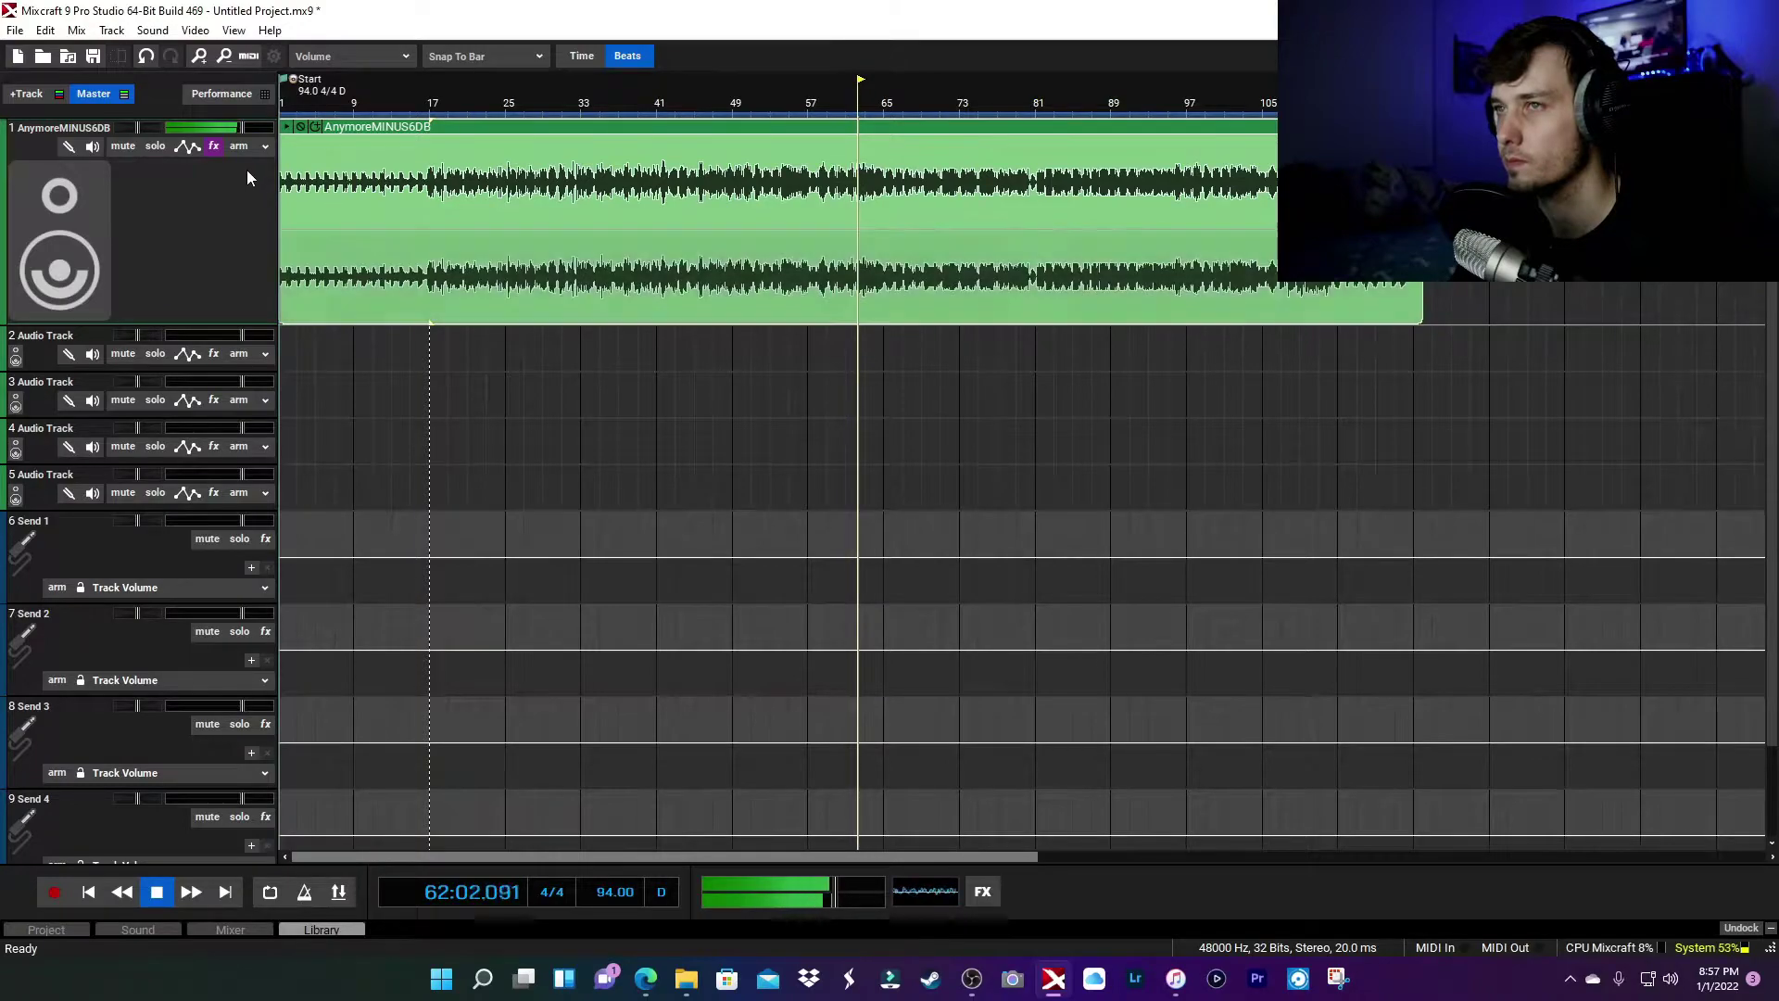
Open the AnymoreMINUS6DB track's effect list, look through the recently used effects, and search the available effects for "dr"
click(214, 146)
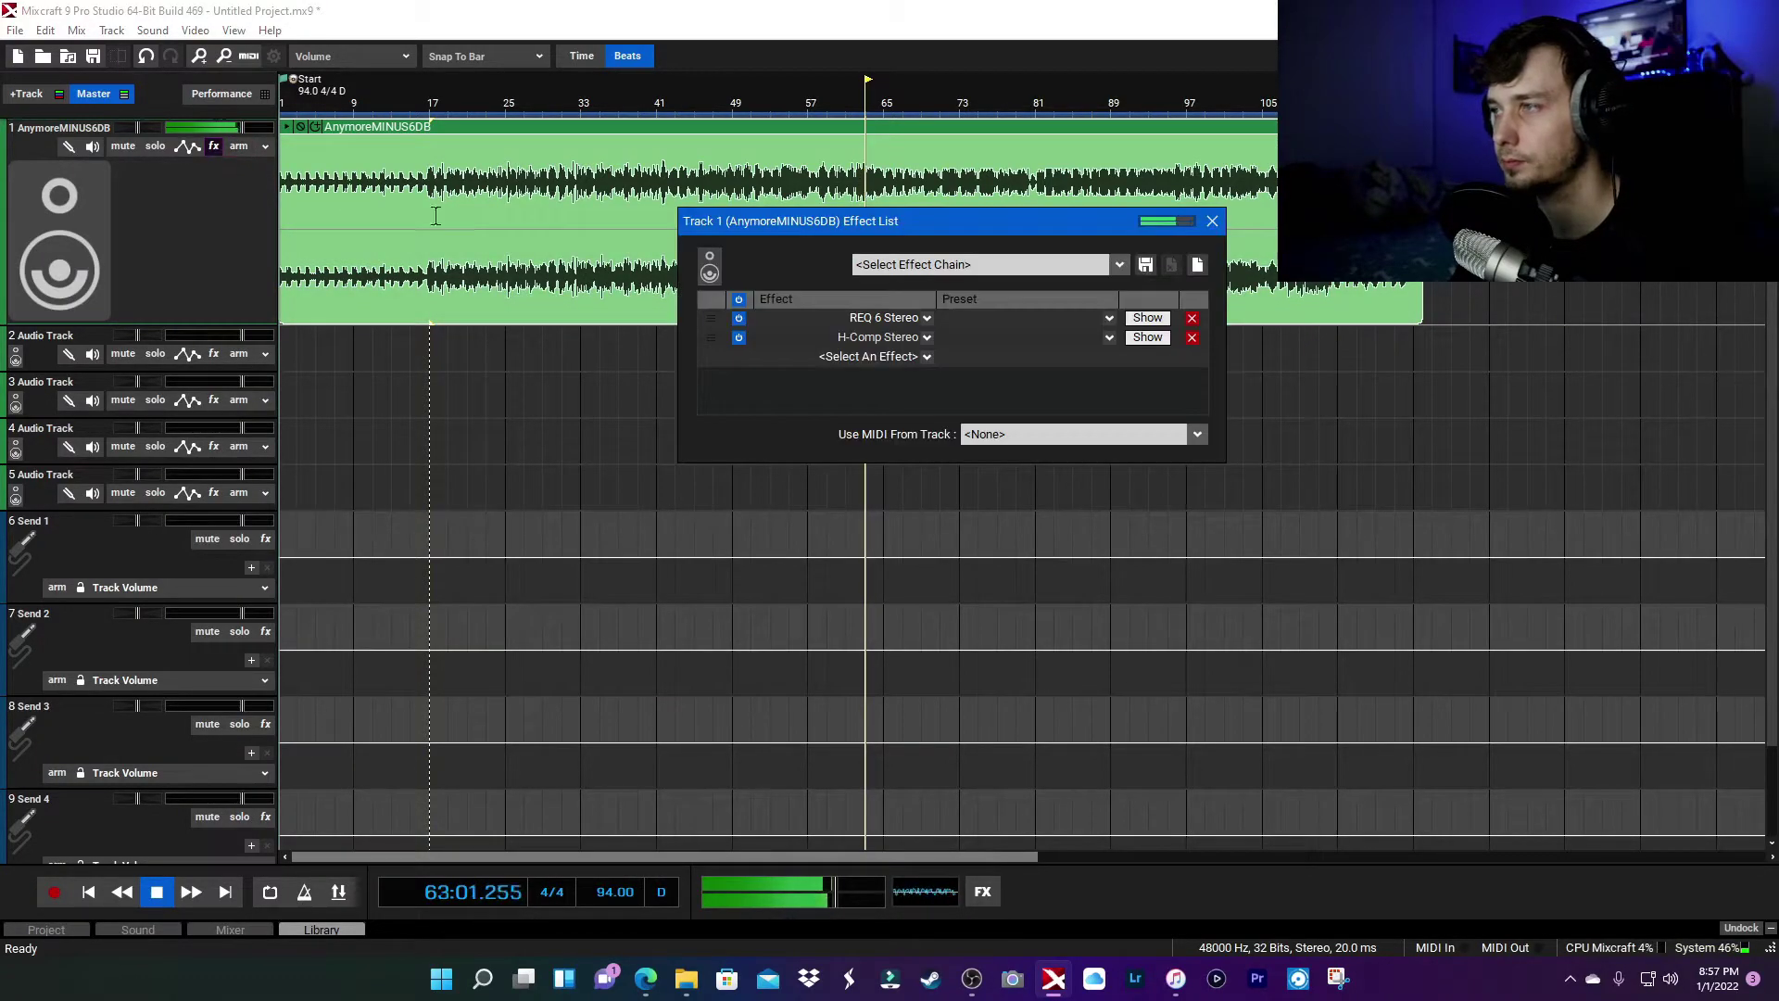
click(925, 358)
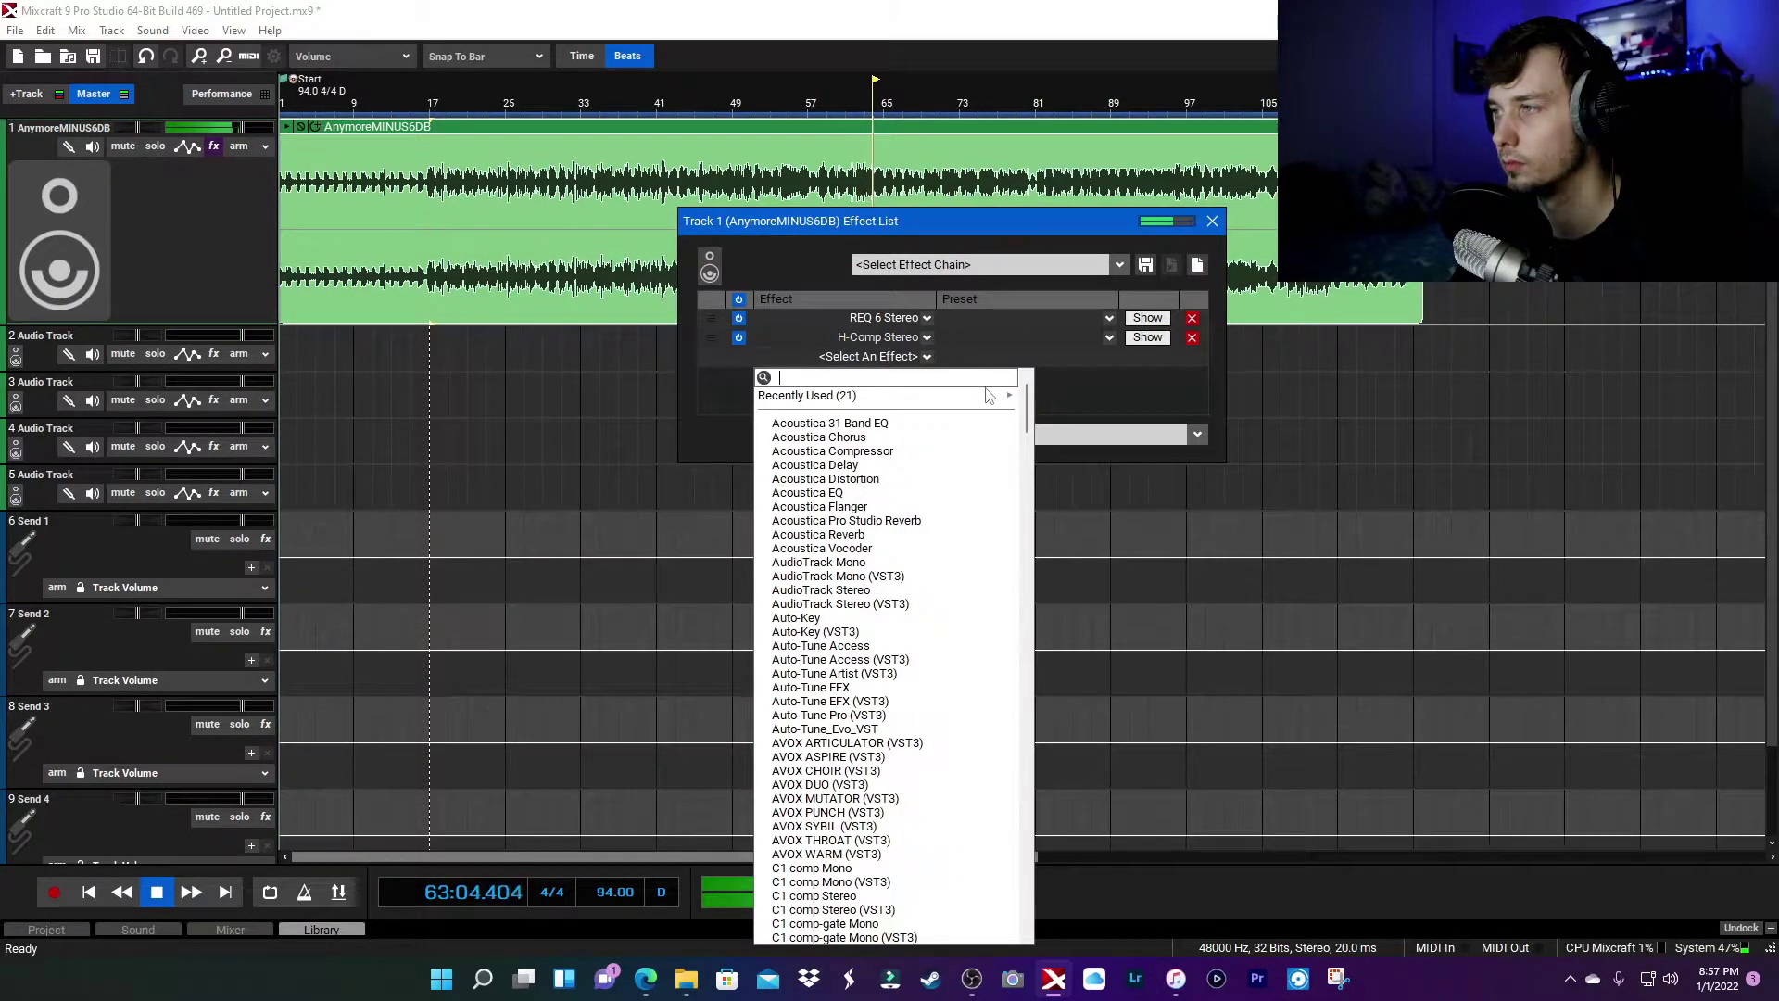
mouse_move(987, 398)
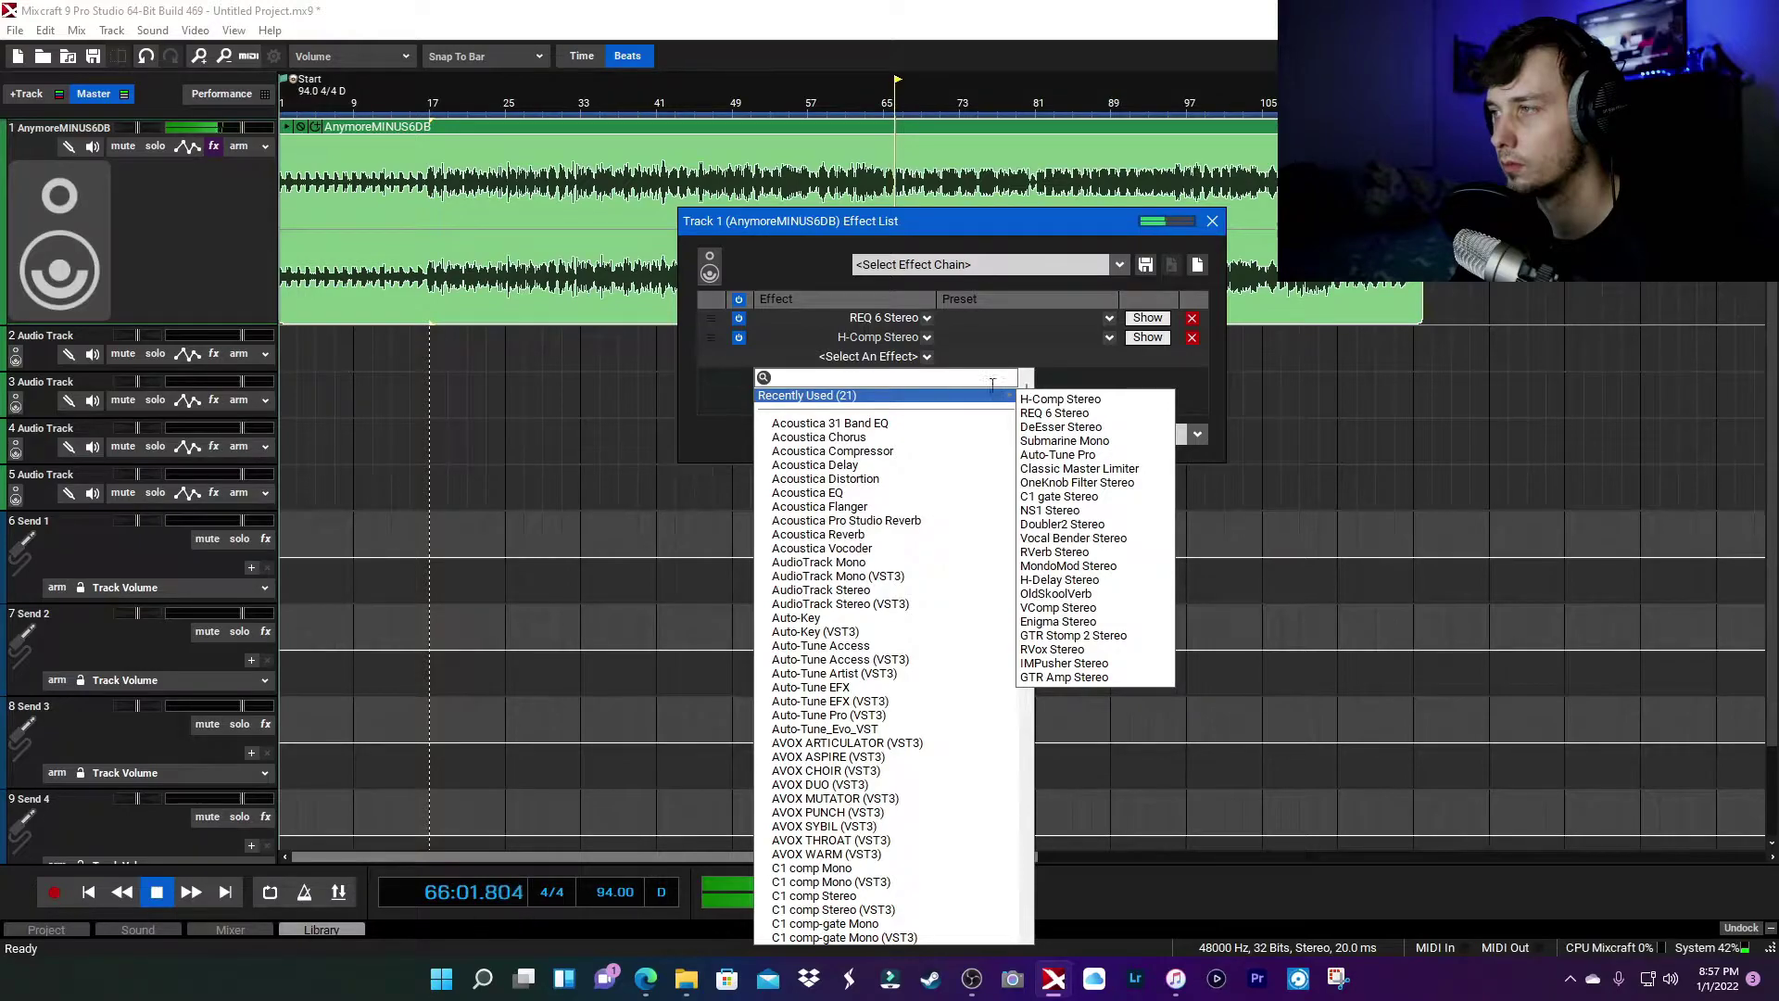
click(1061, 380)
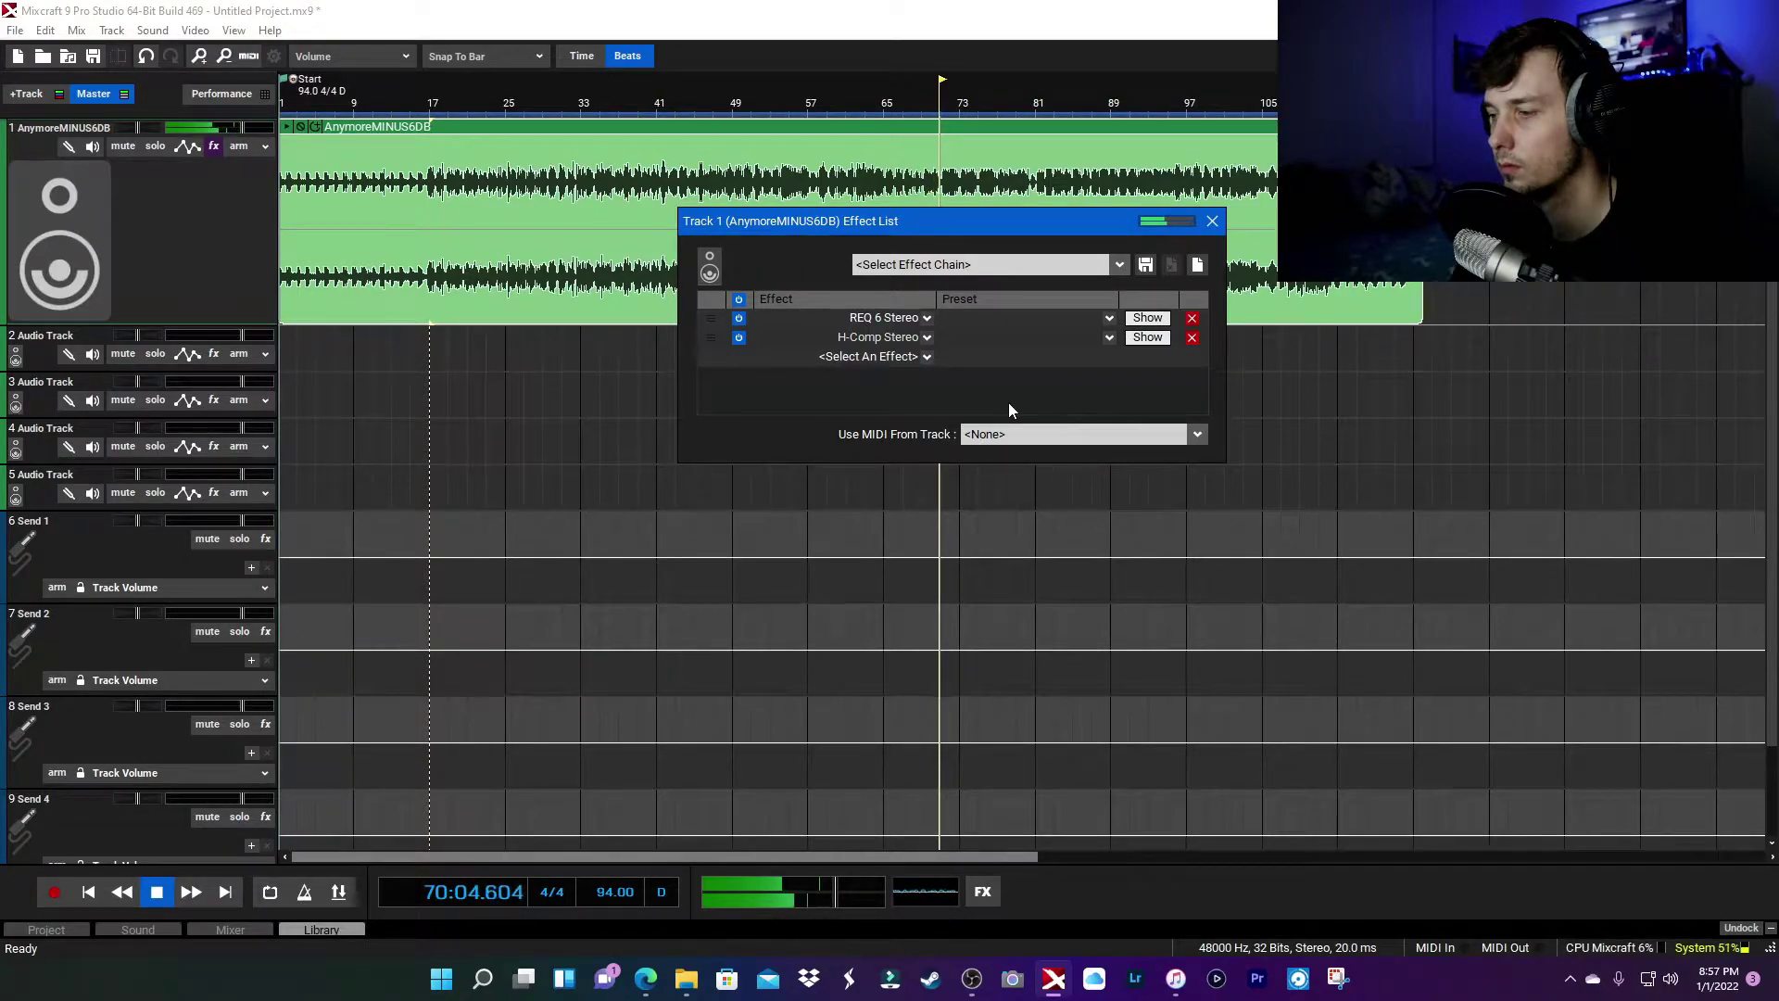
drag(938, 228, 990, 352)
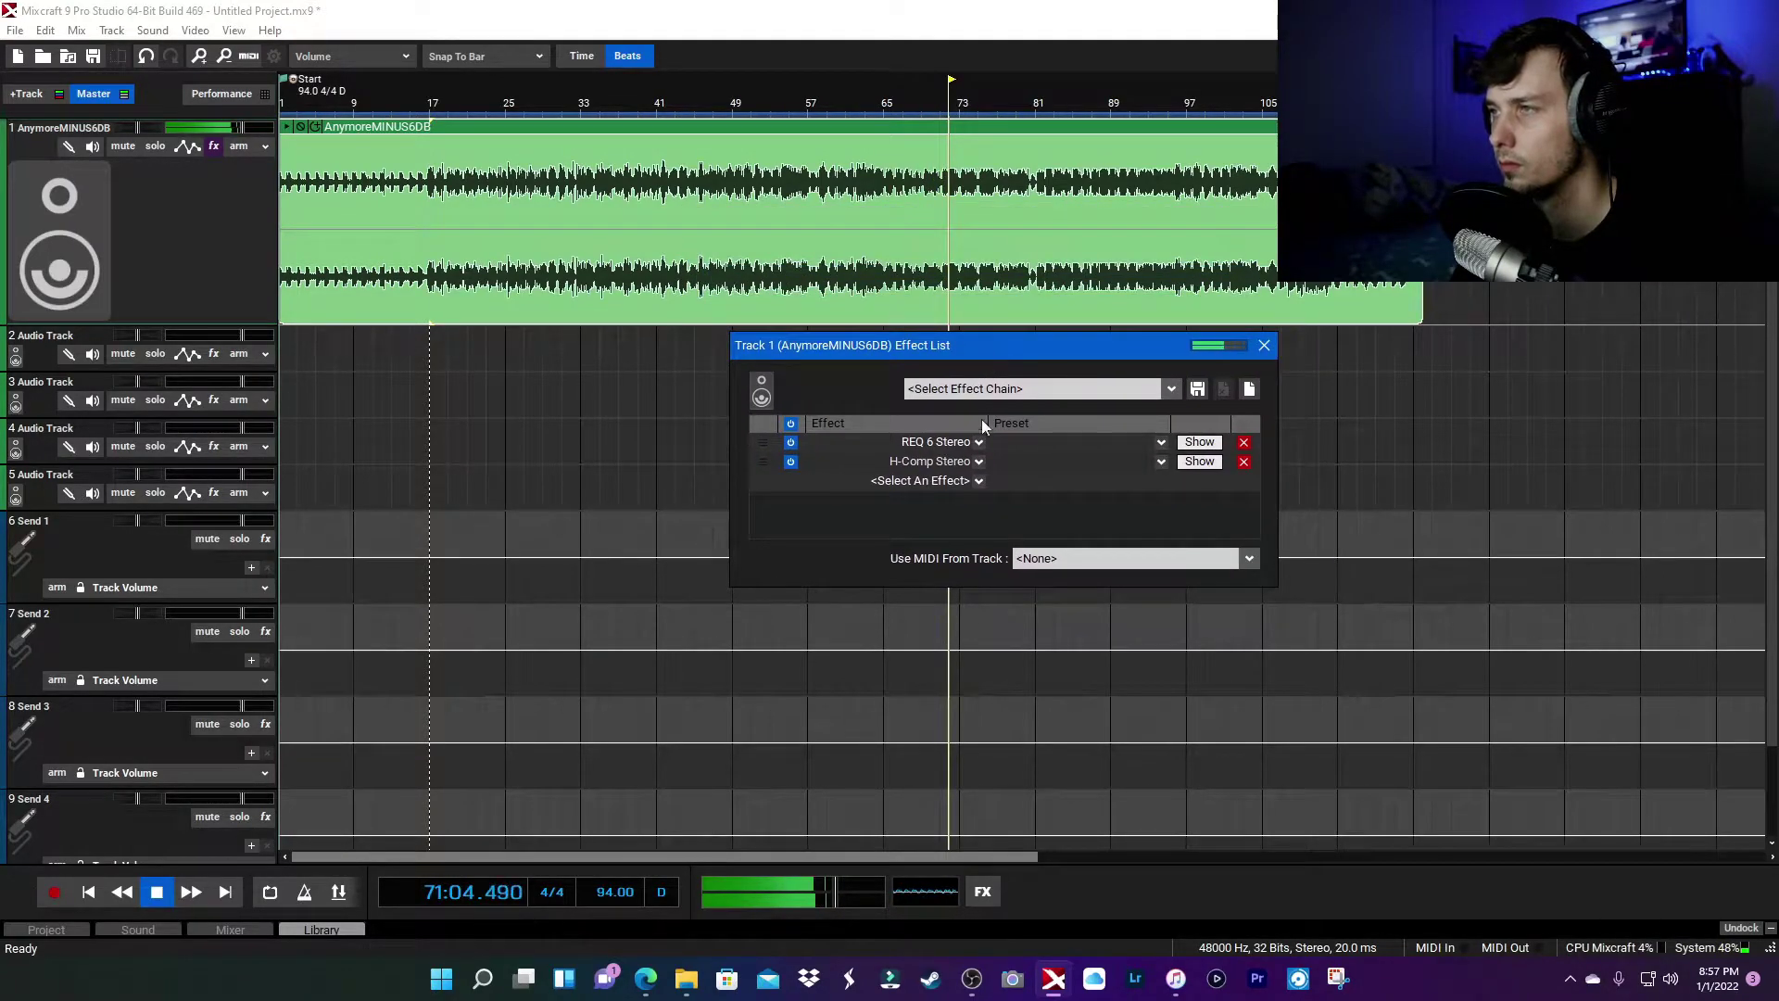
click(978, 481)
text(dr)
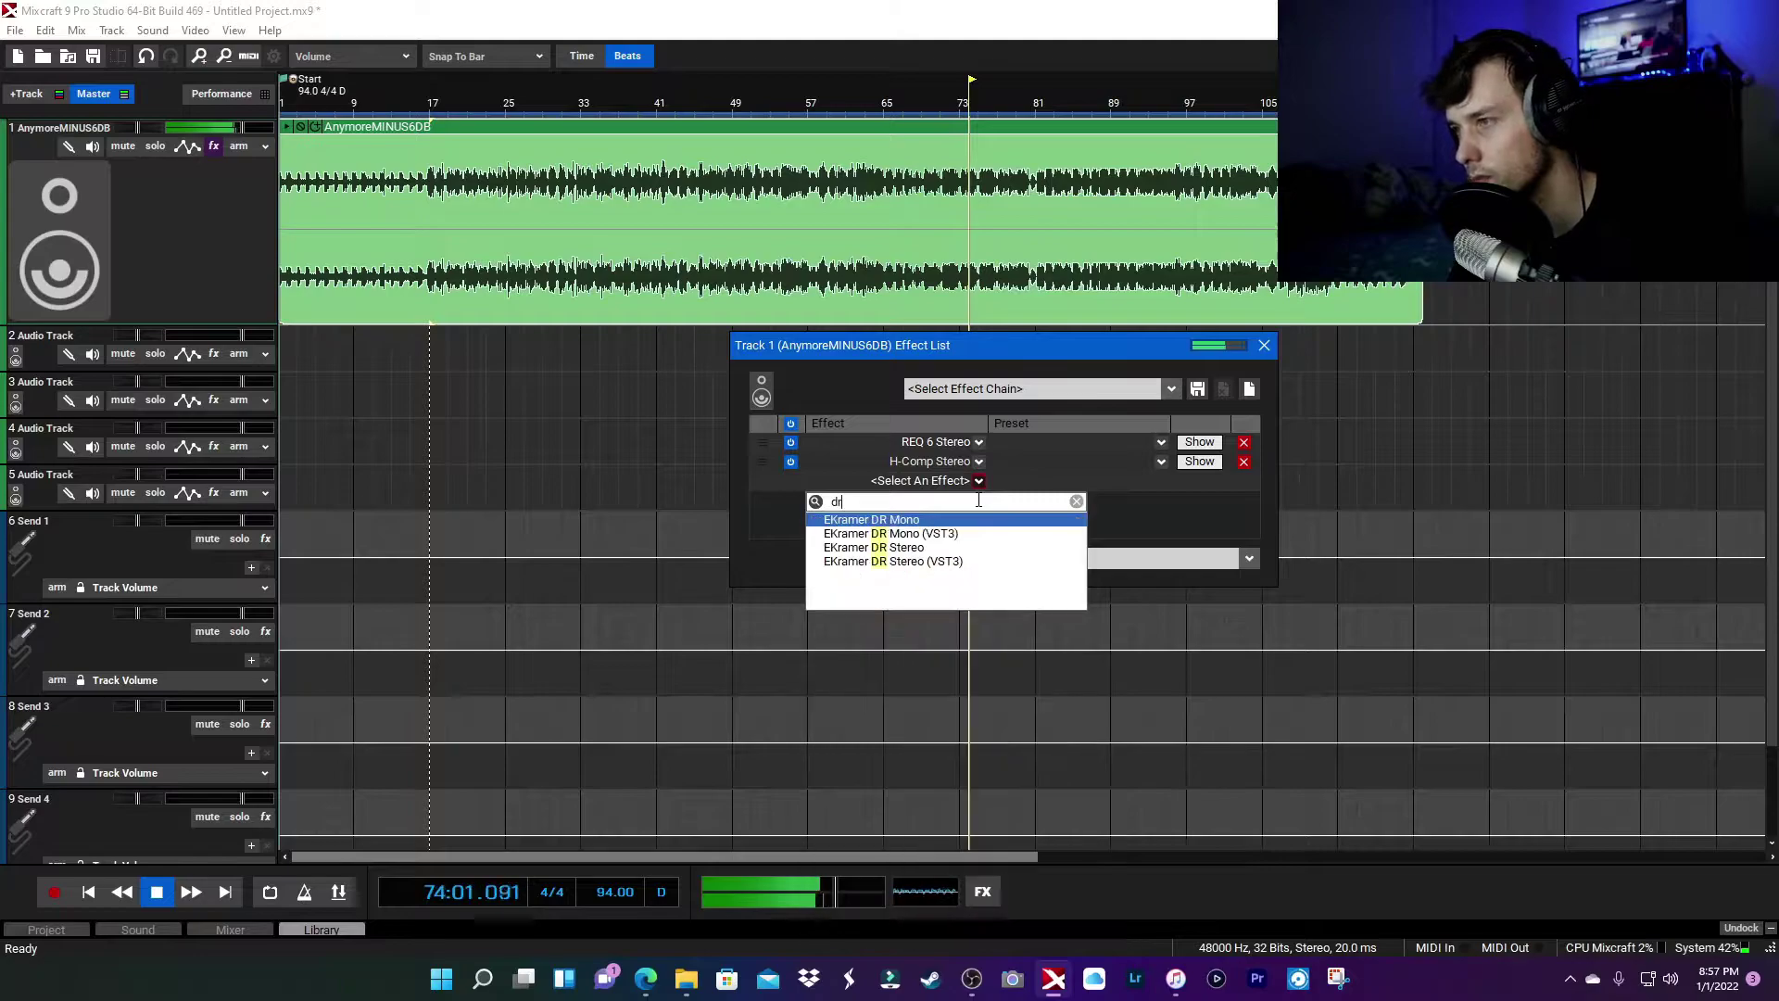
click(1076, 502)
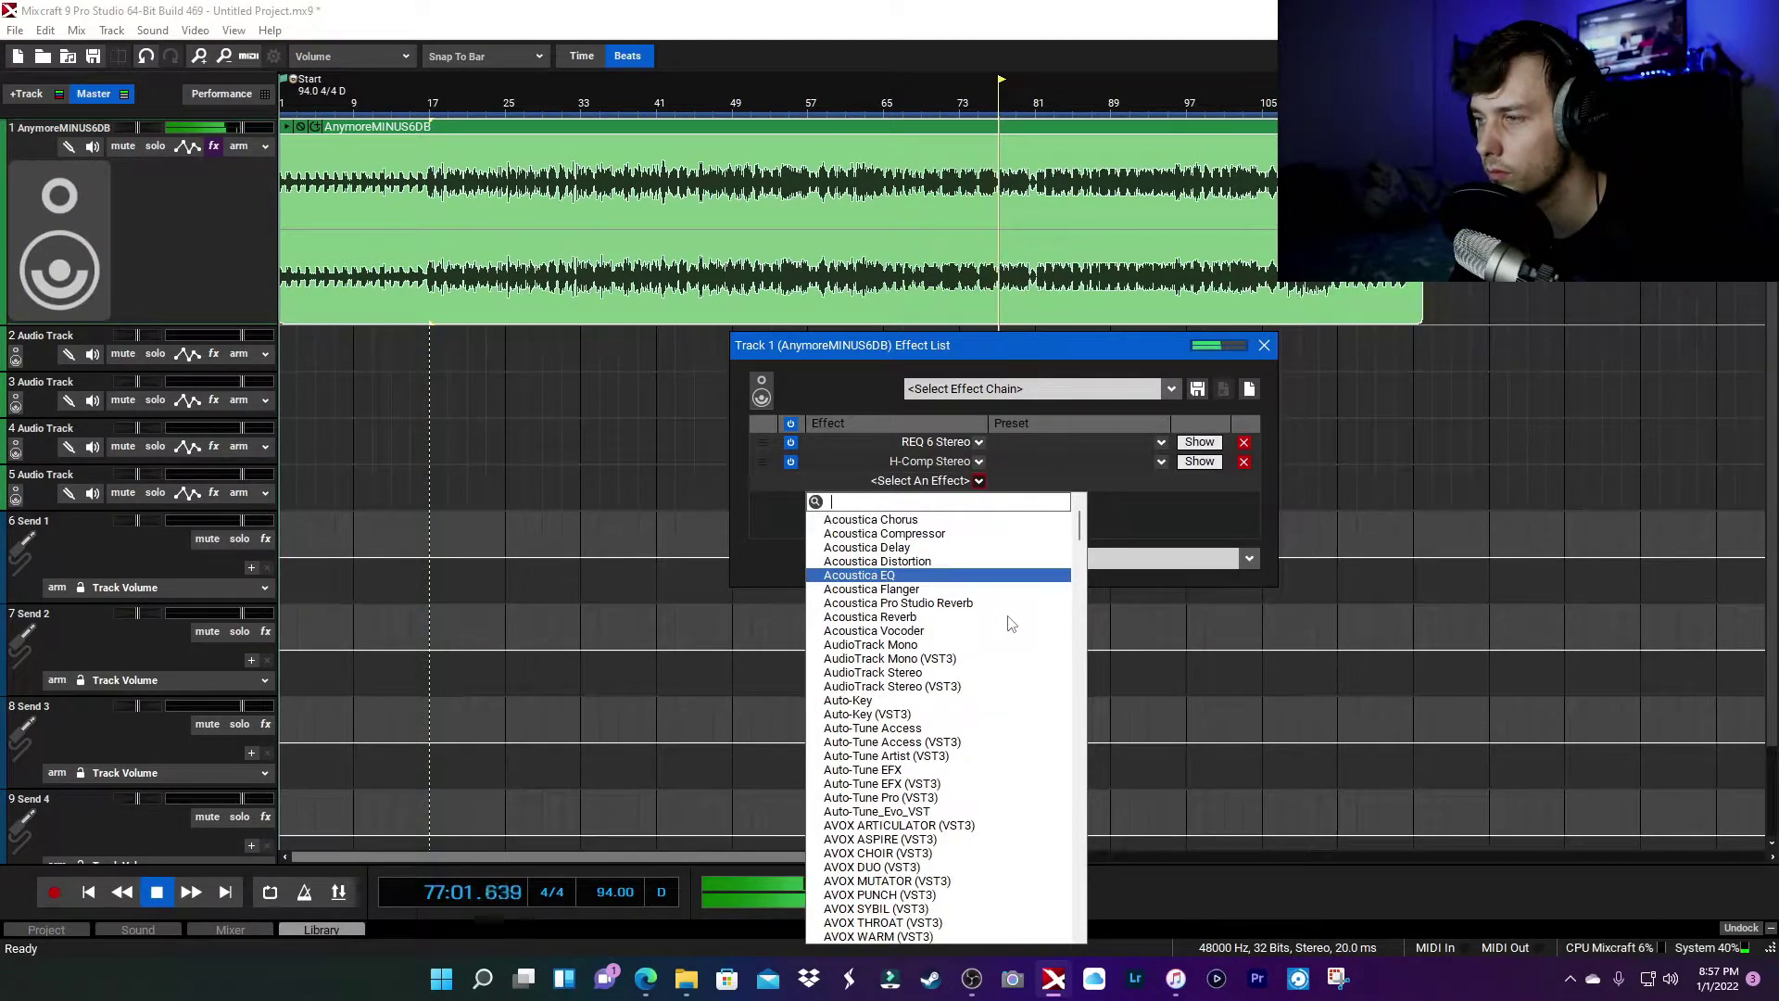
Add C4 Stereo after H-Comp Stereo on the AnymoreMINUS6DB track
scroll(1011, 623, down, 9)
scroll(1011, 624, down, 6)
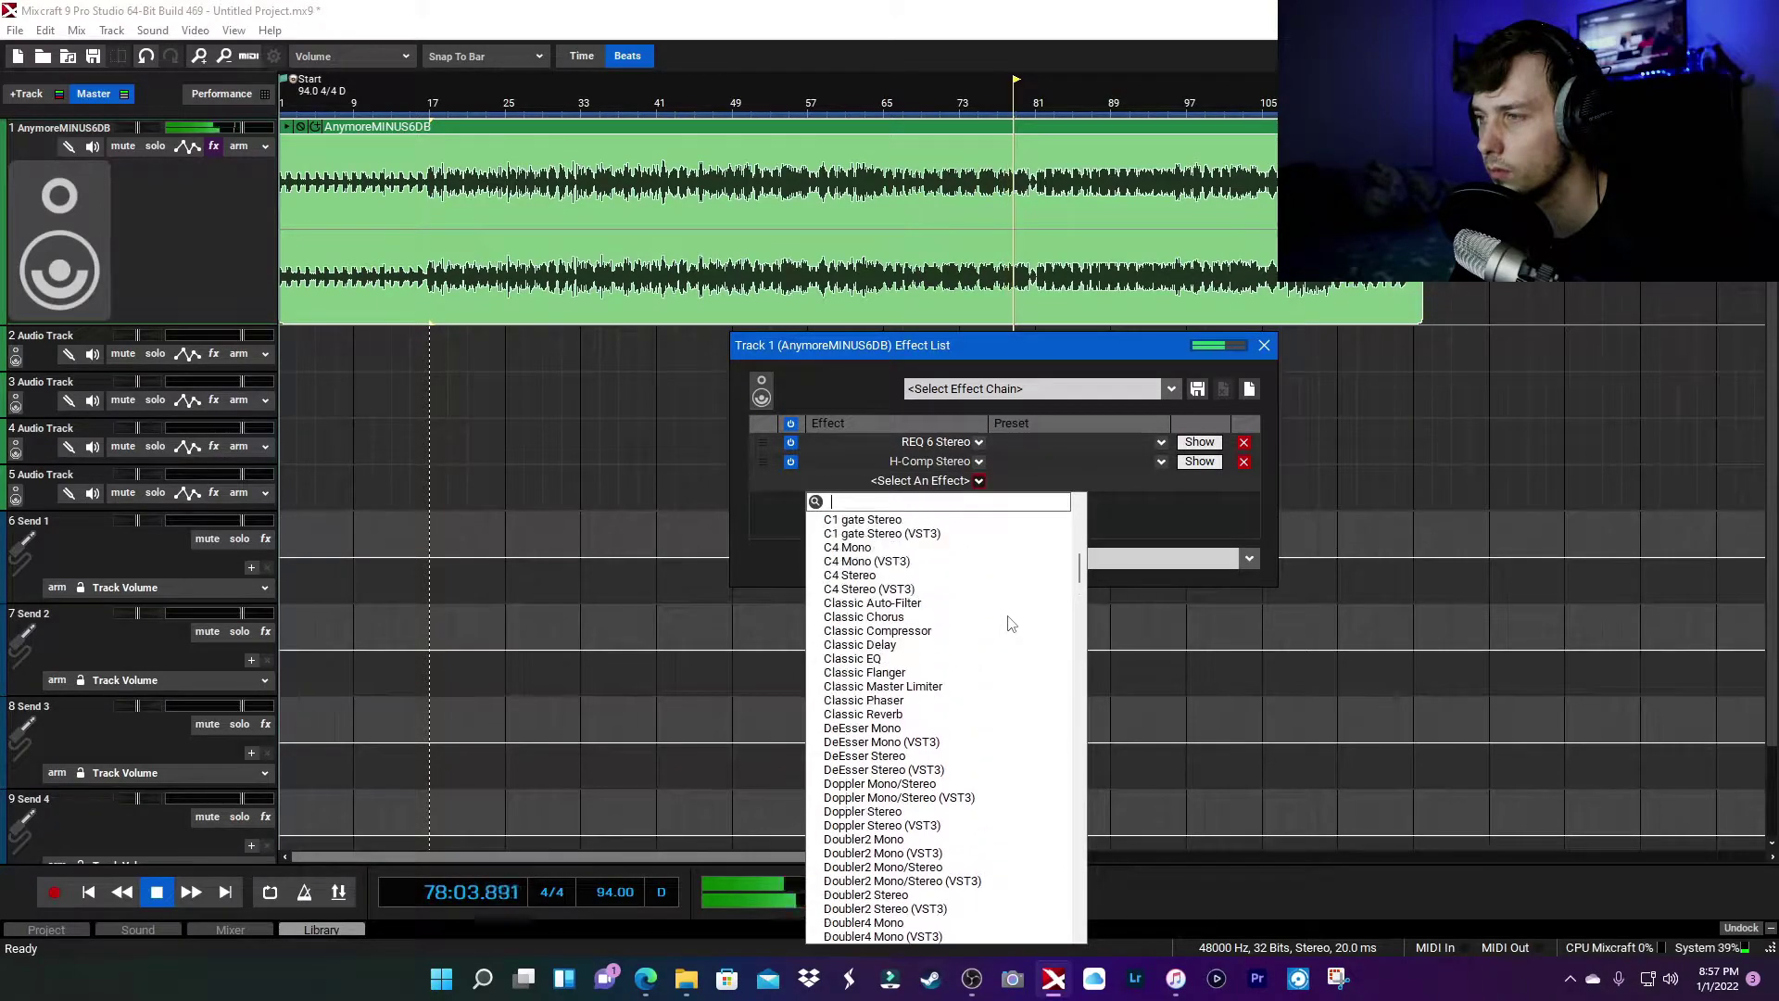
scroll(1010, 623, up, 1)
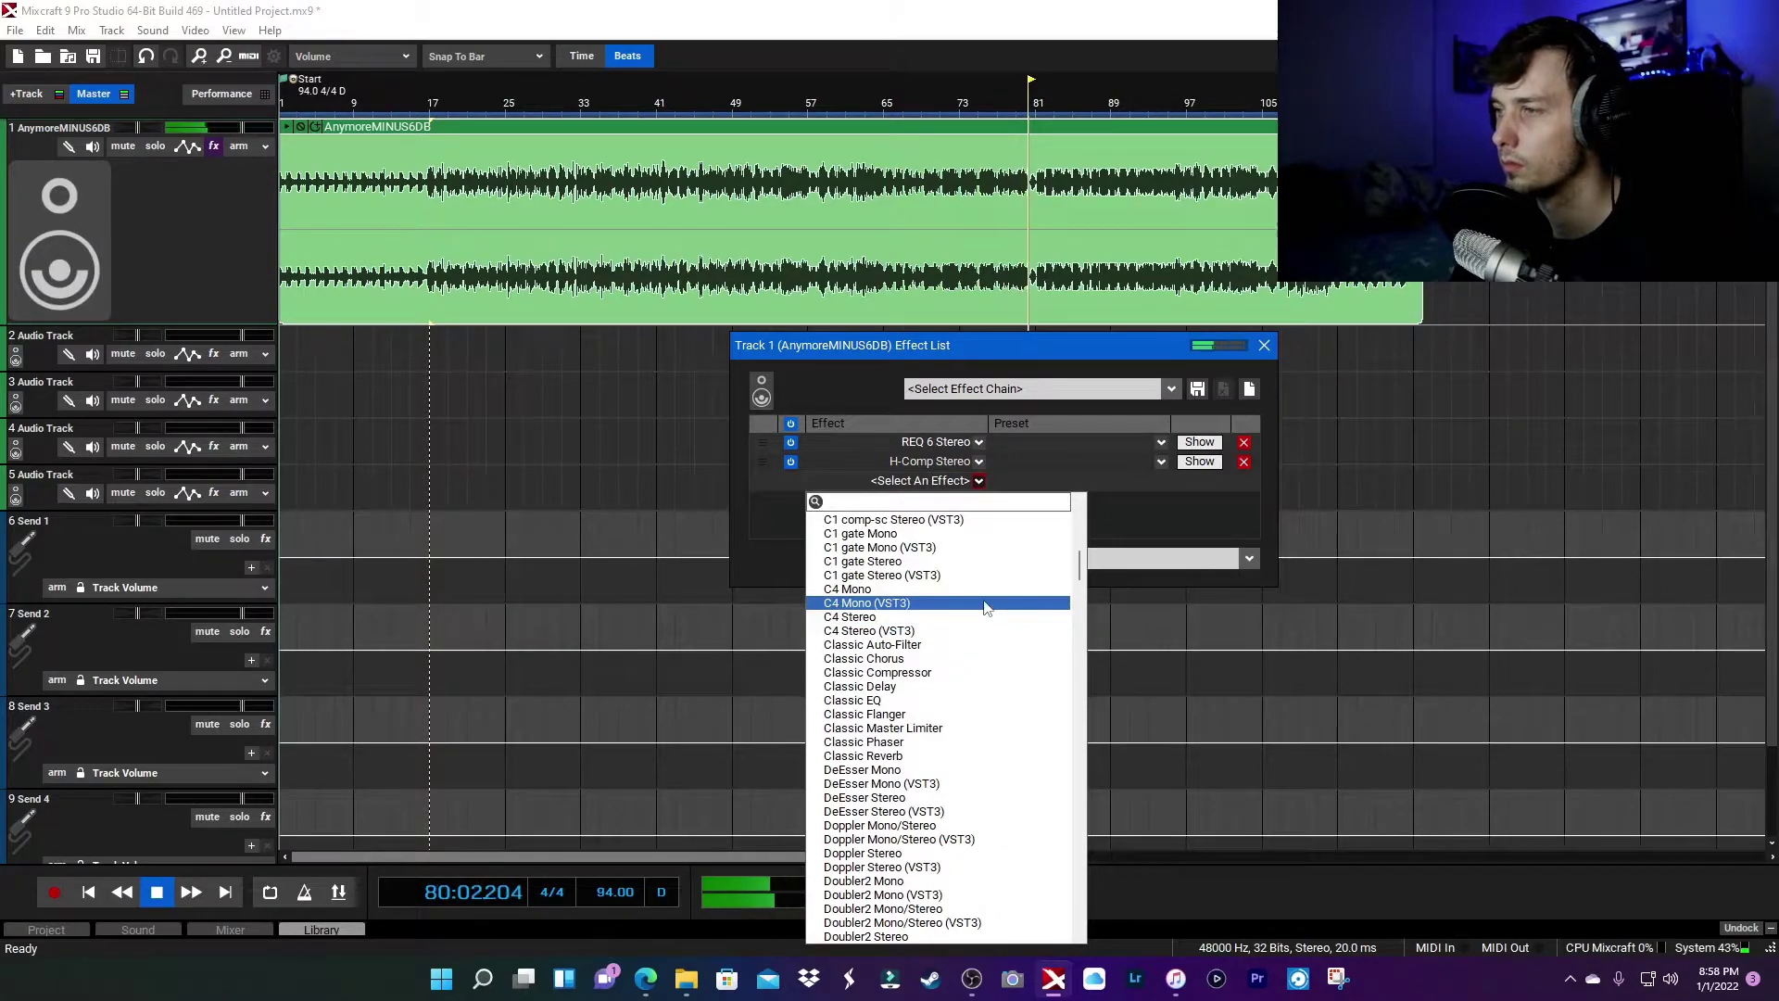
click(983, 618)
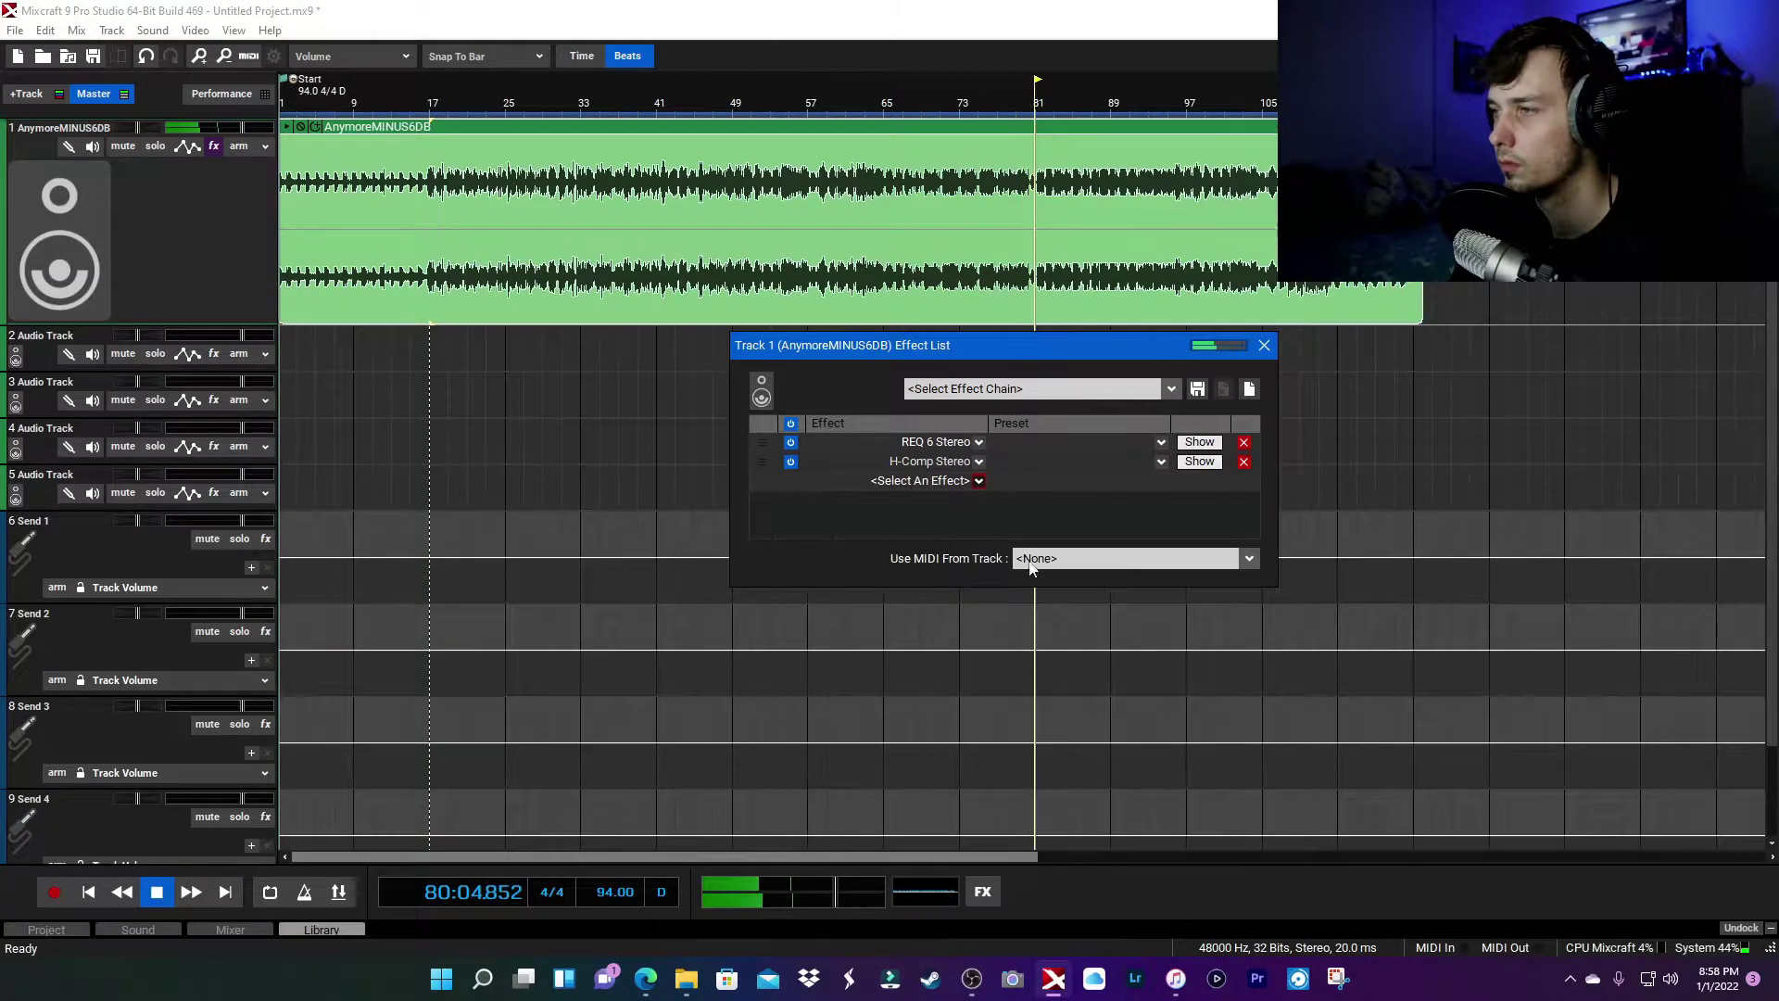
Load Dave Aron's "Aron C4_Mastering" preset in C4 Stereo, and close the processor and the track's effect list
click(903, 253)
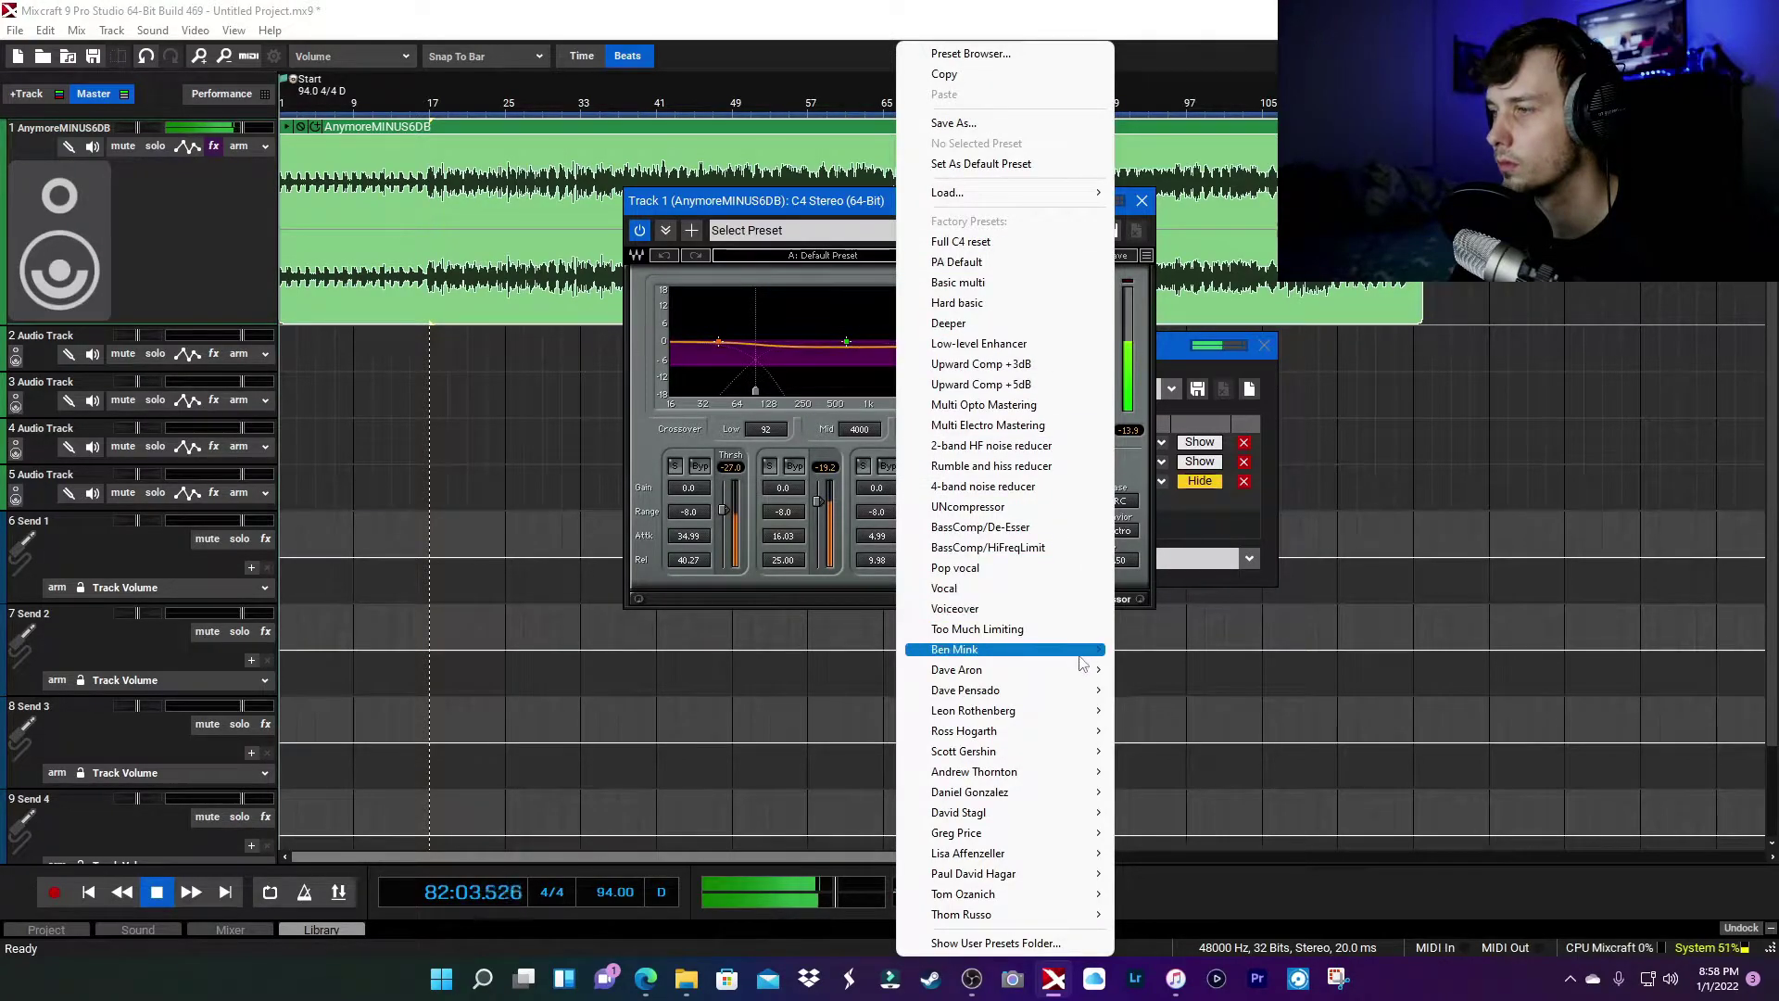
mouse_move(1082, 657)
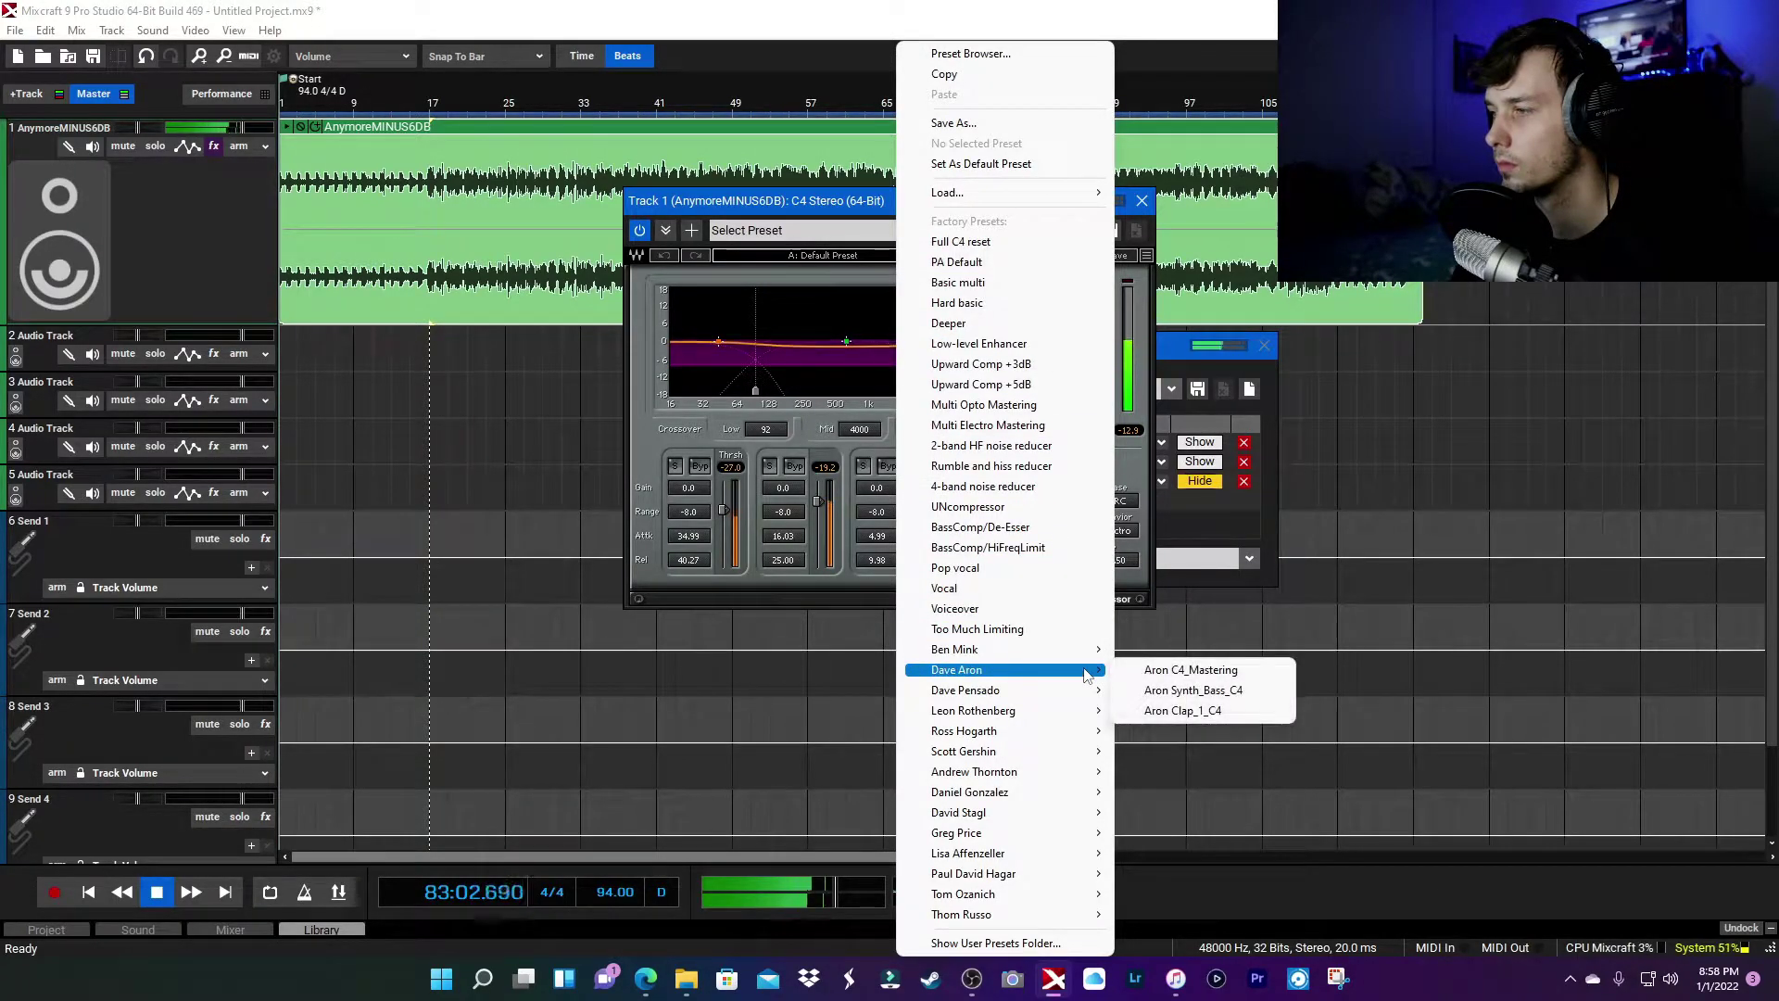
click(1130, 671)
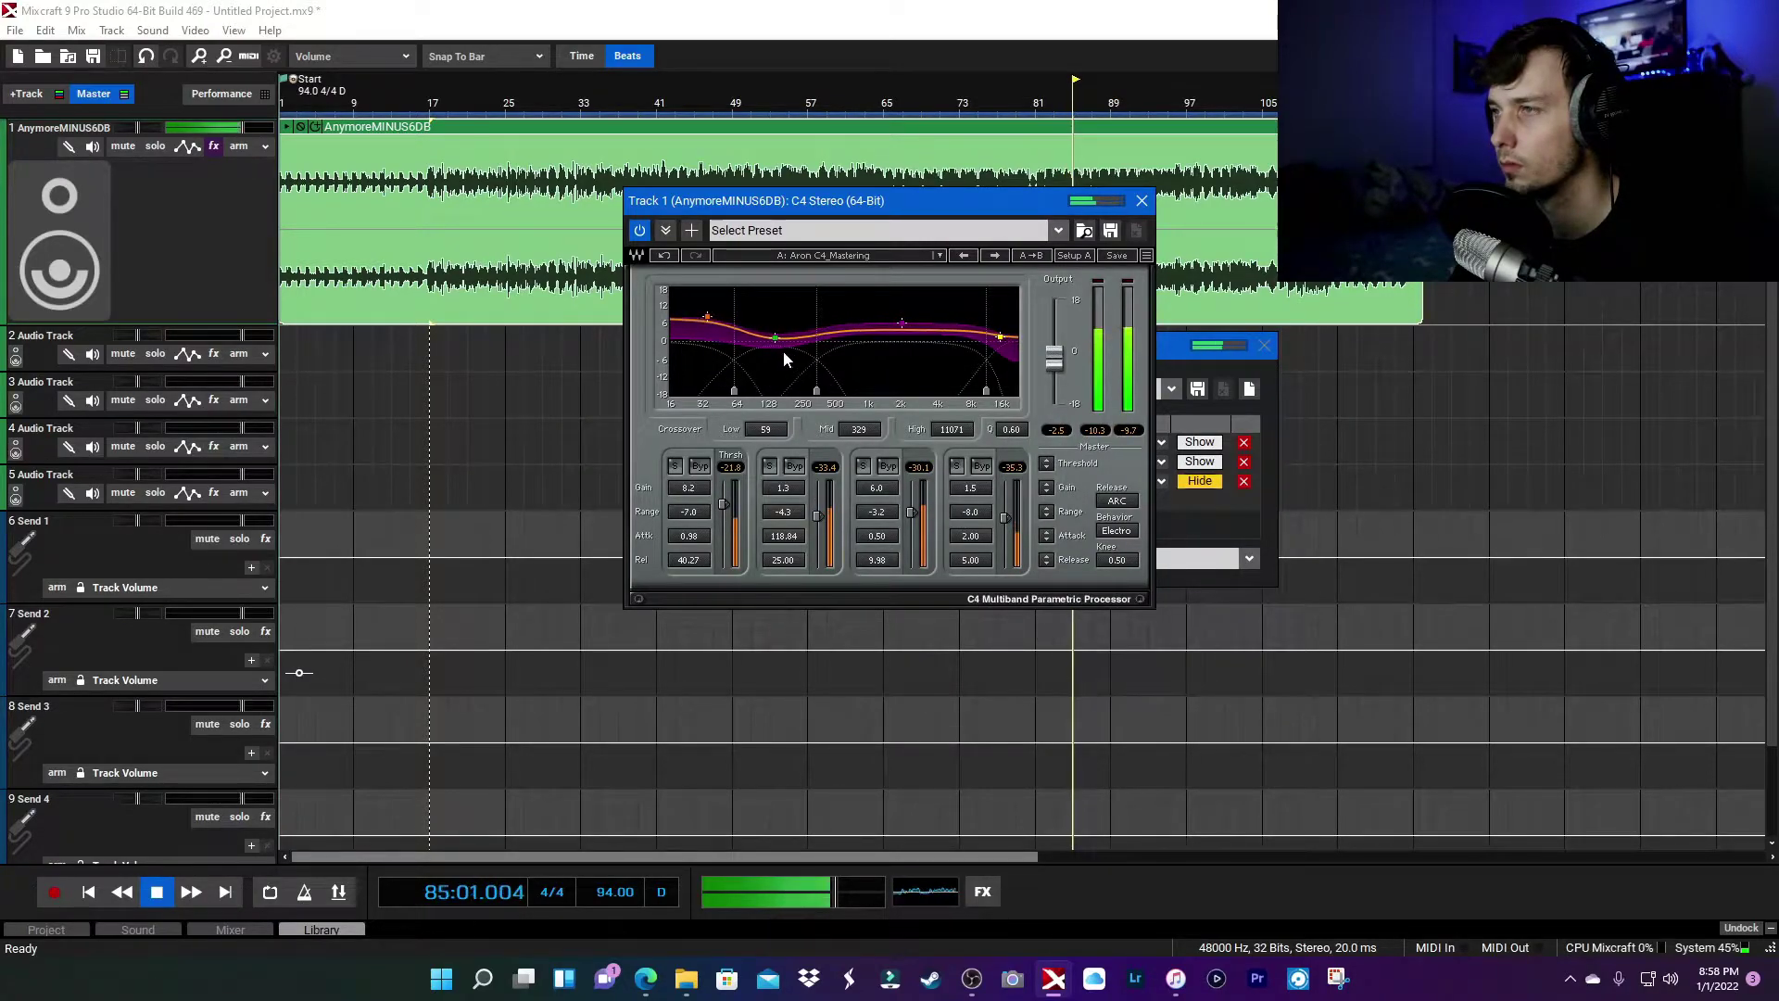
click(1141, 202)
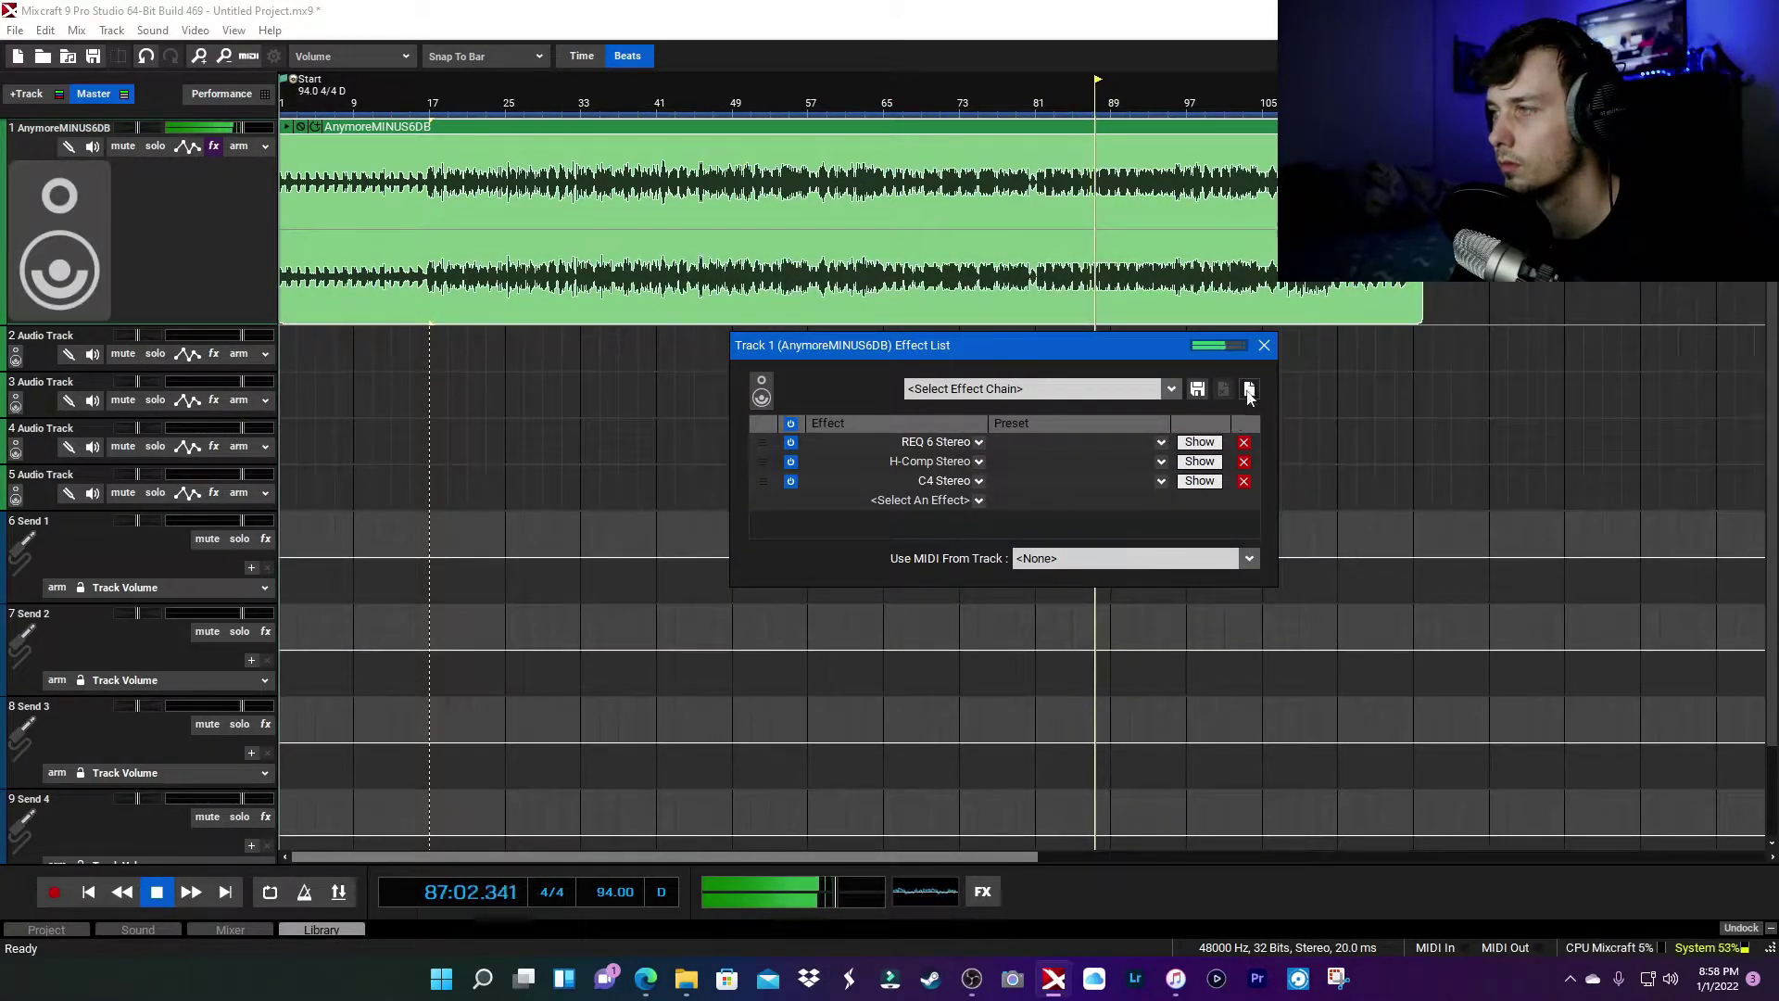
click(1263, 348)
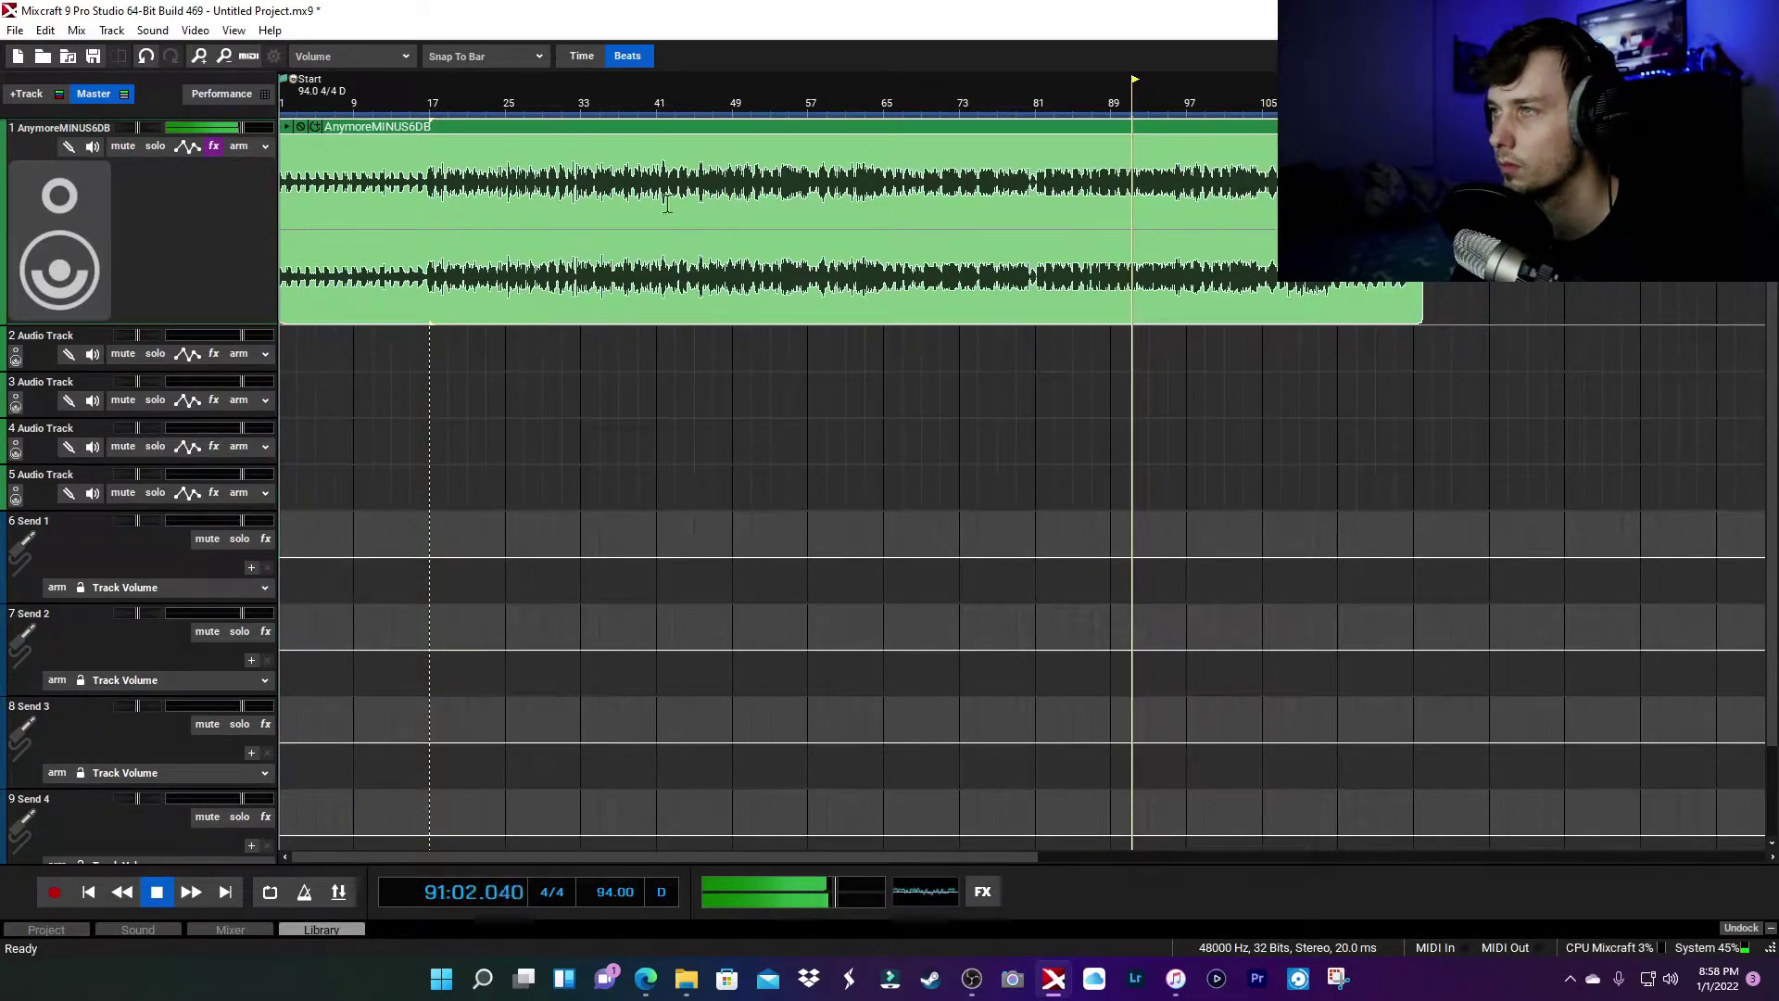
Listen to the processed beat from bar 41, stop playback, and review the track's REQ 6 Stereo equalizer settings
click(664, 102)
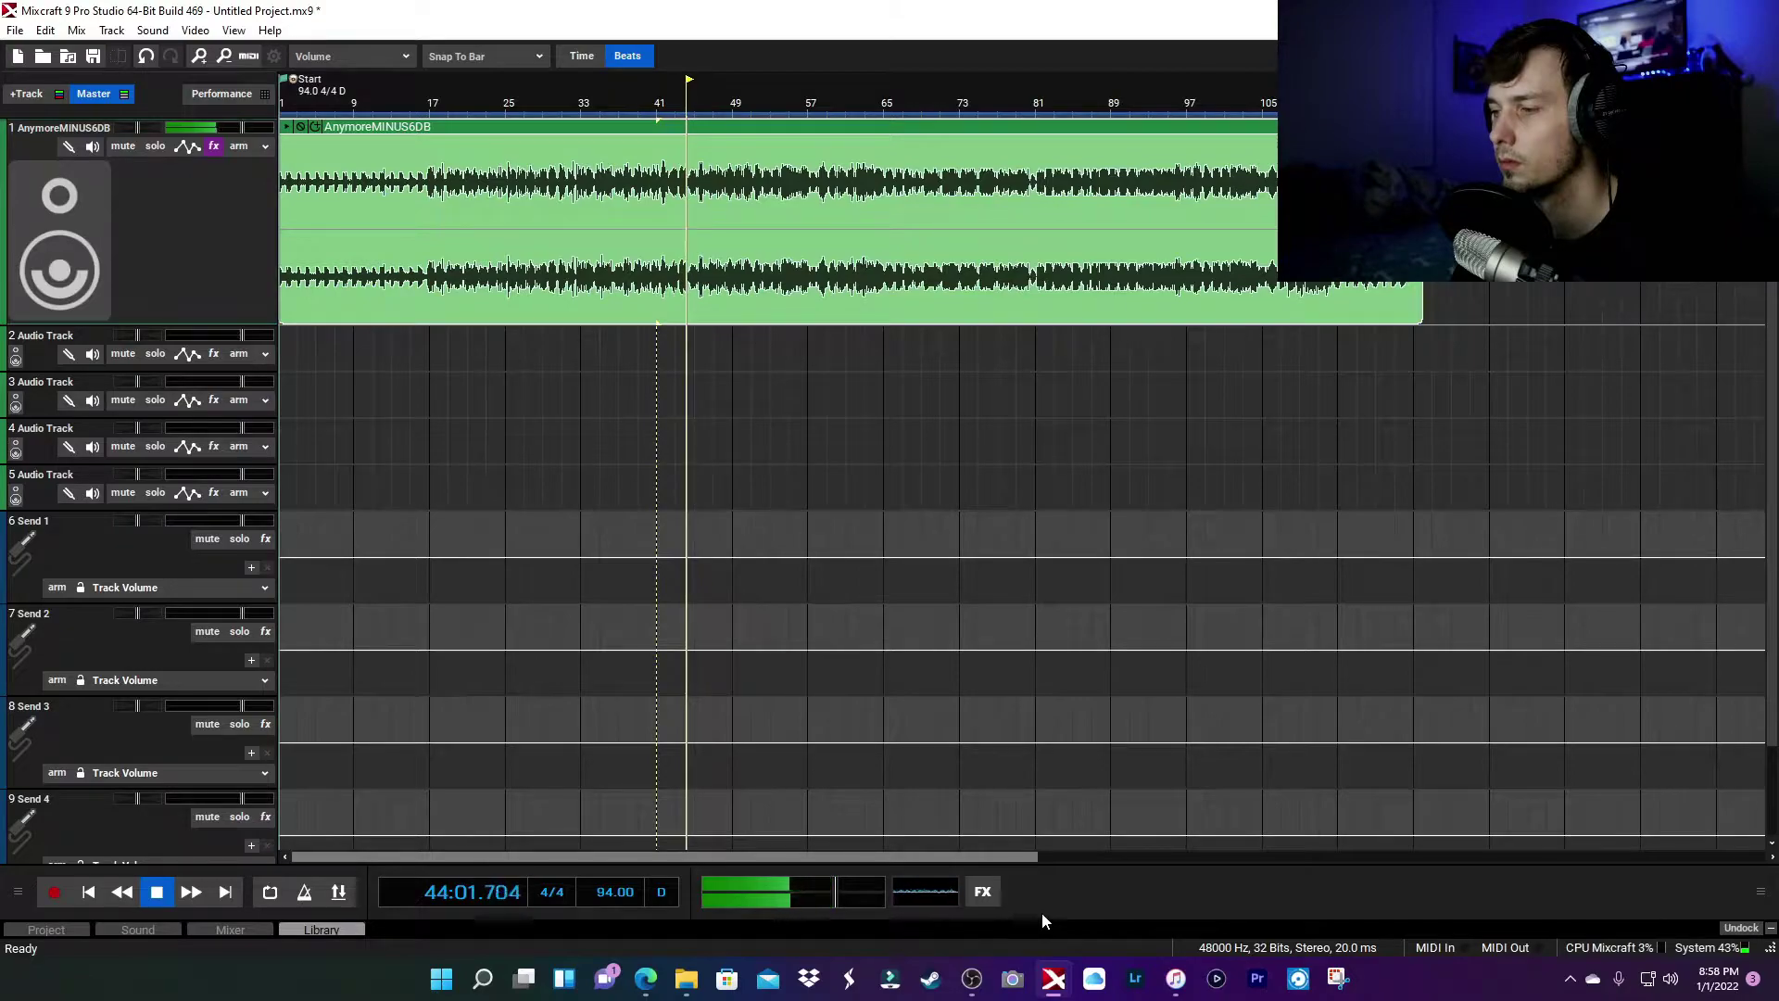
key(space)
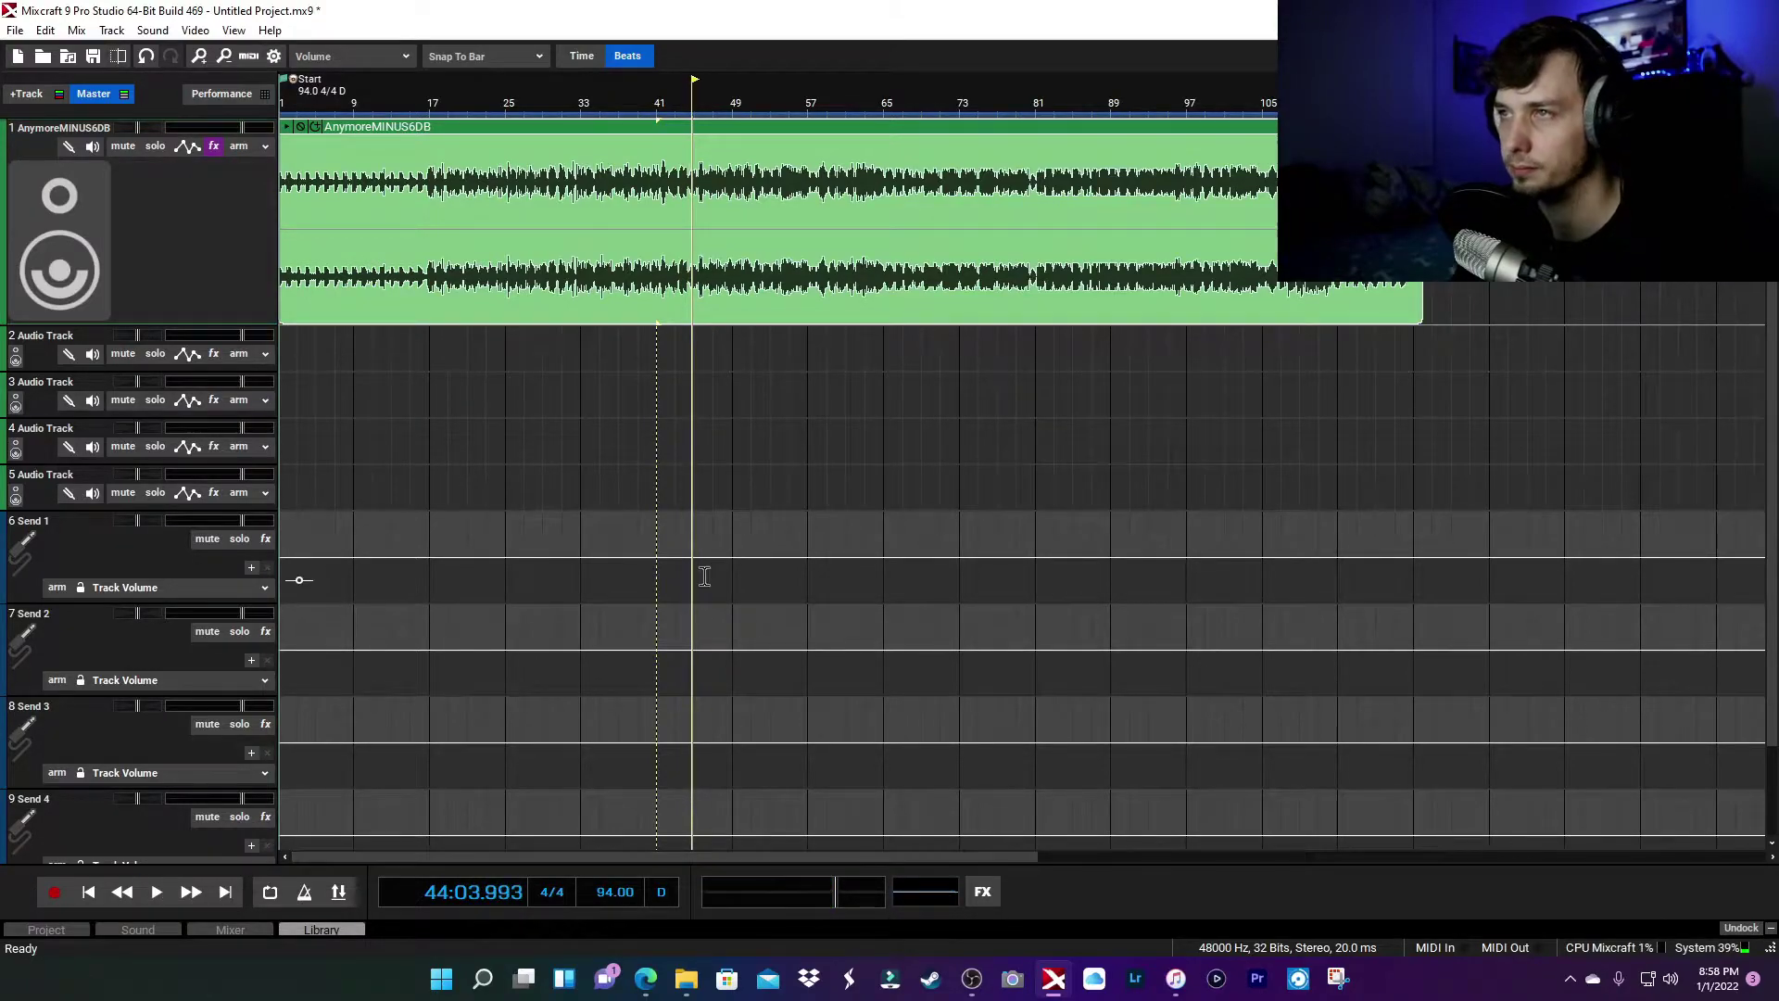
click(213, 146)
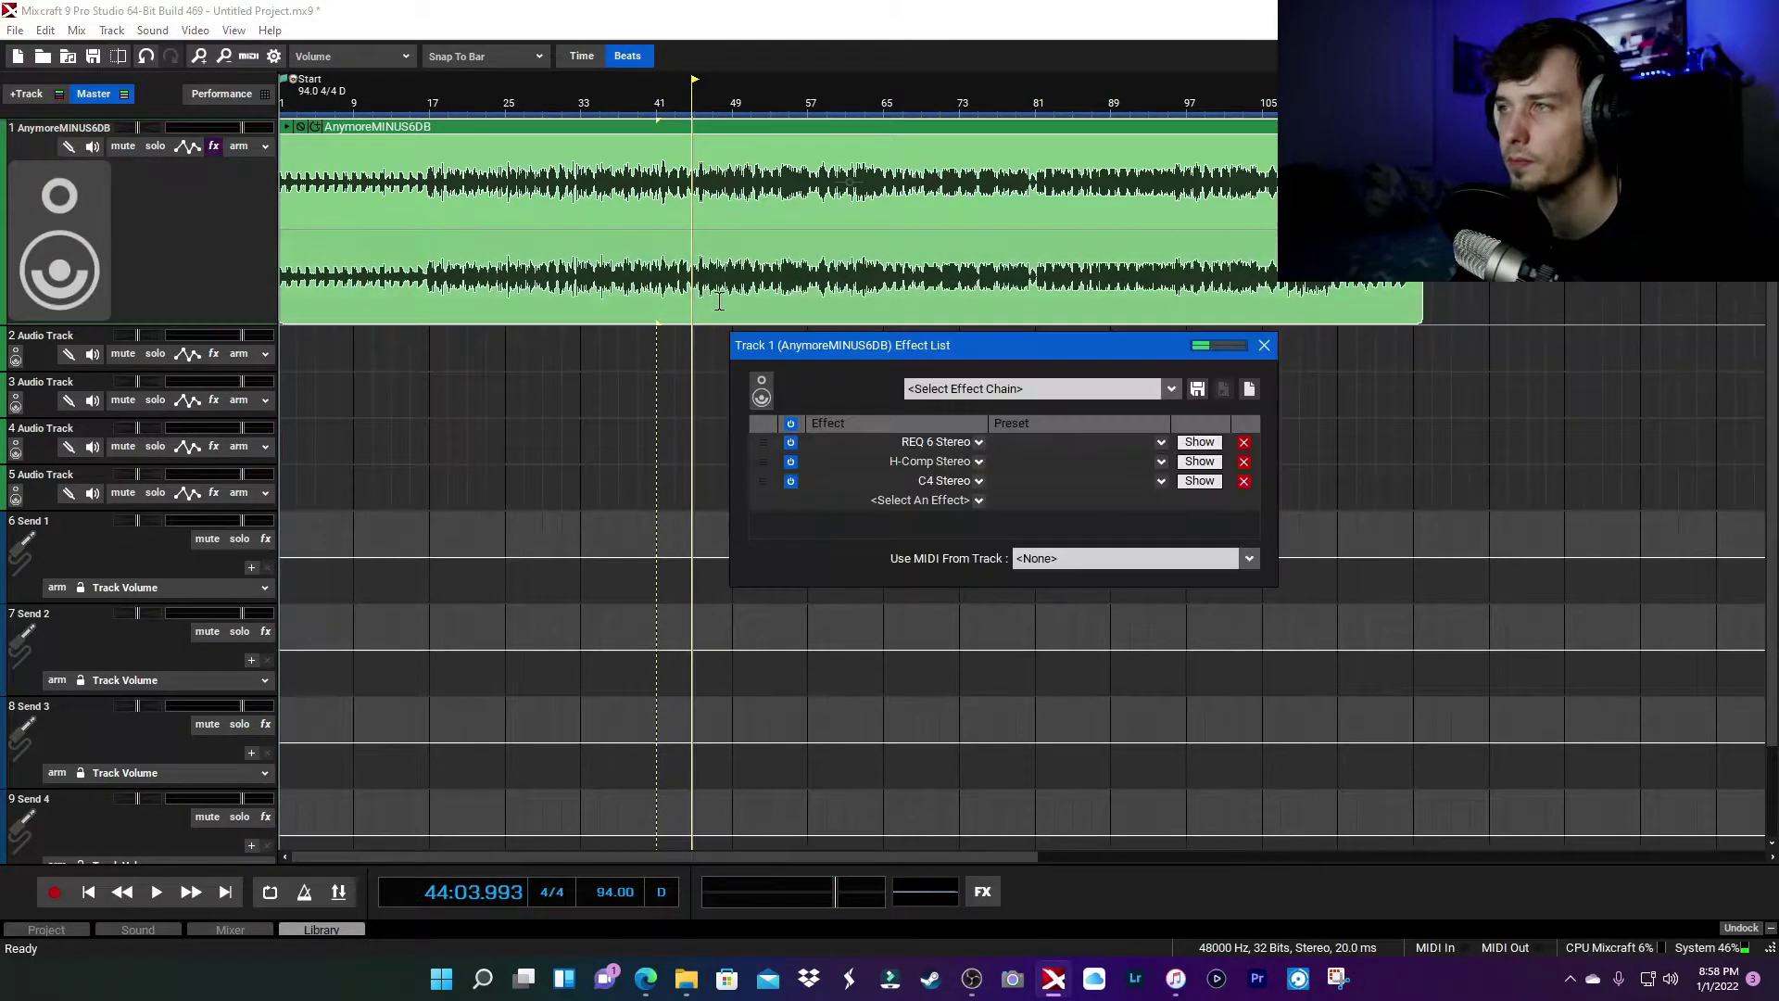
drag(956, 358, 947, 330)
click(1194, 415)
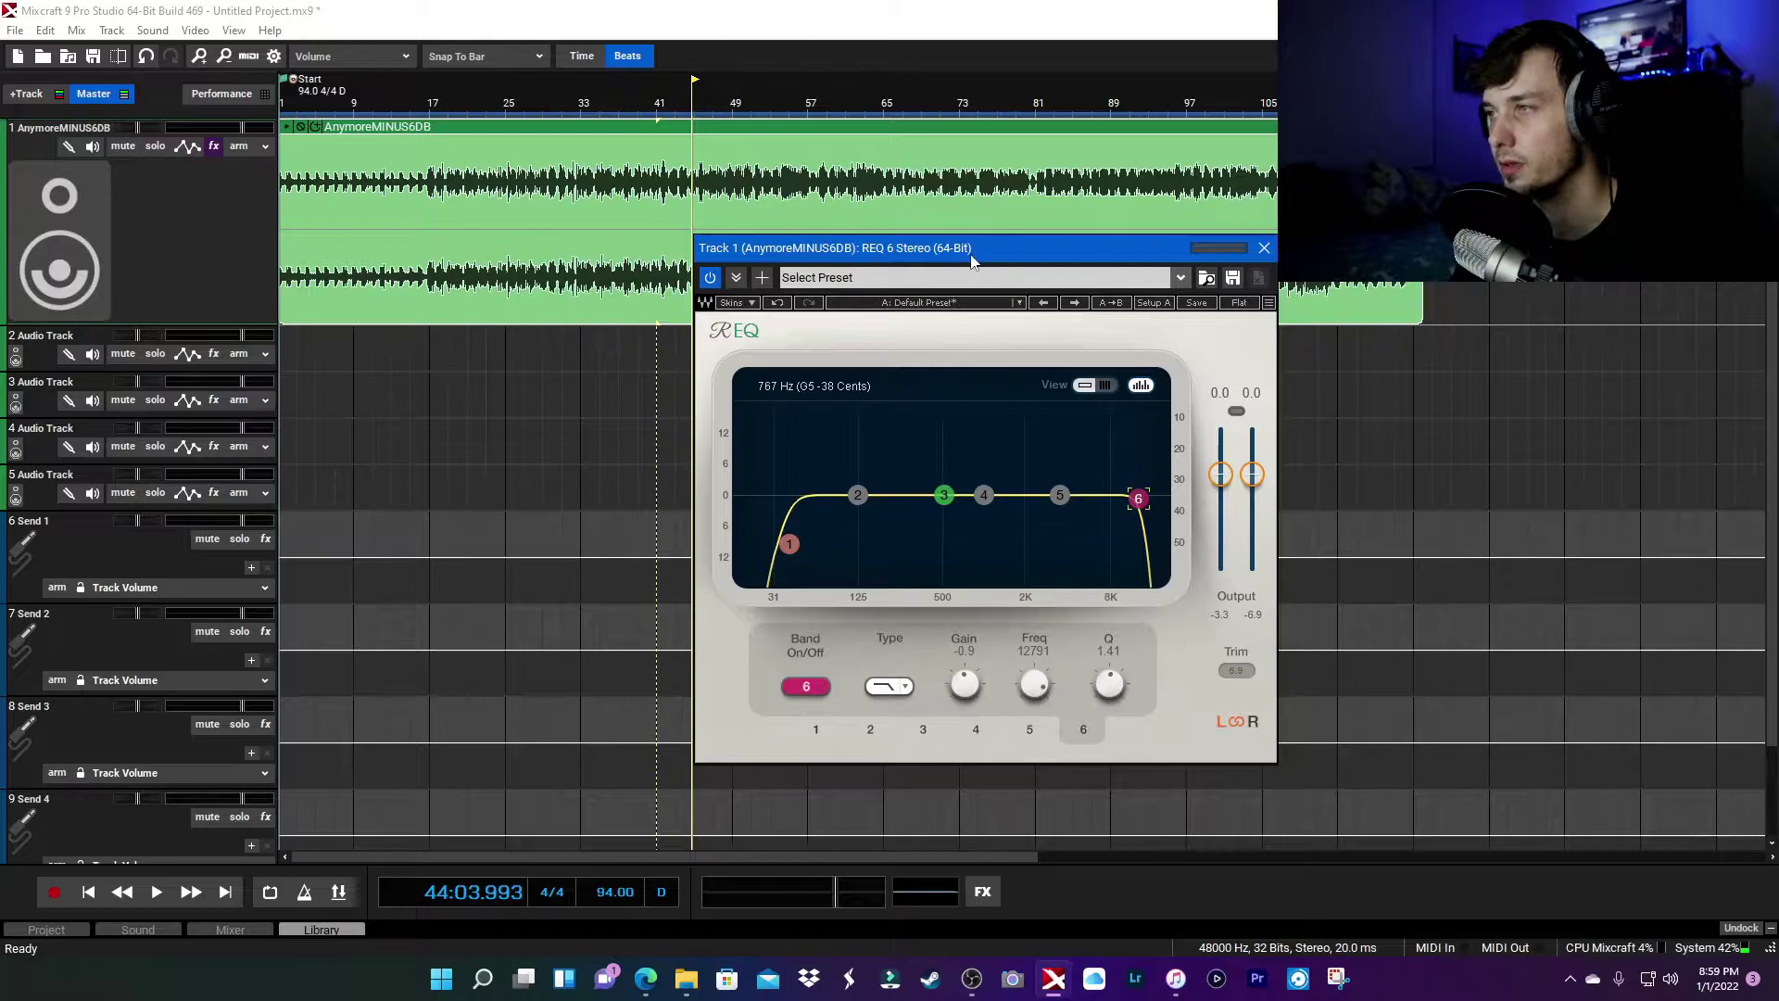
drag(1019, 248, 920, 247)
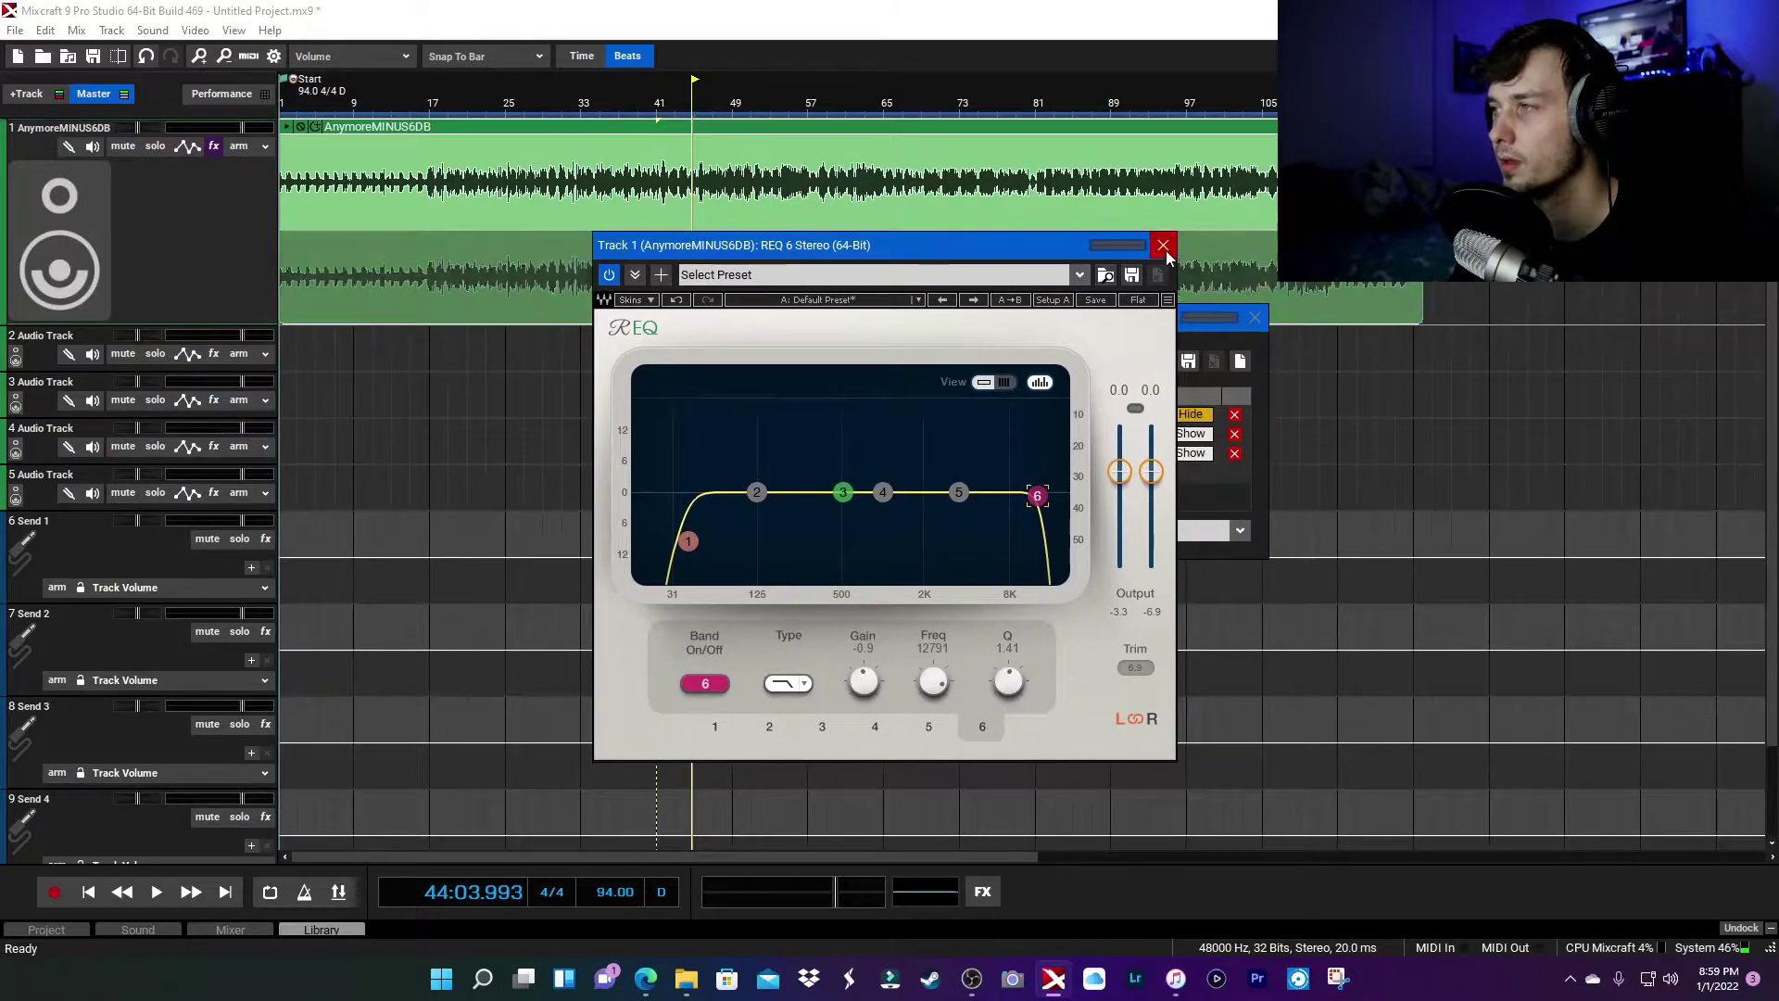
click(1164, 247)
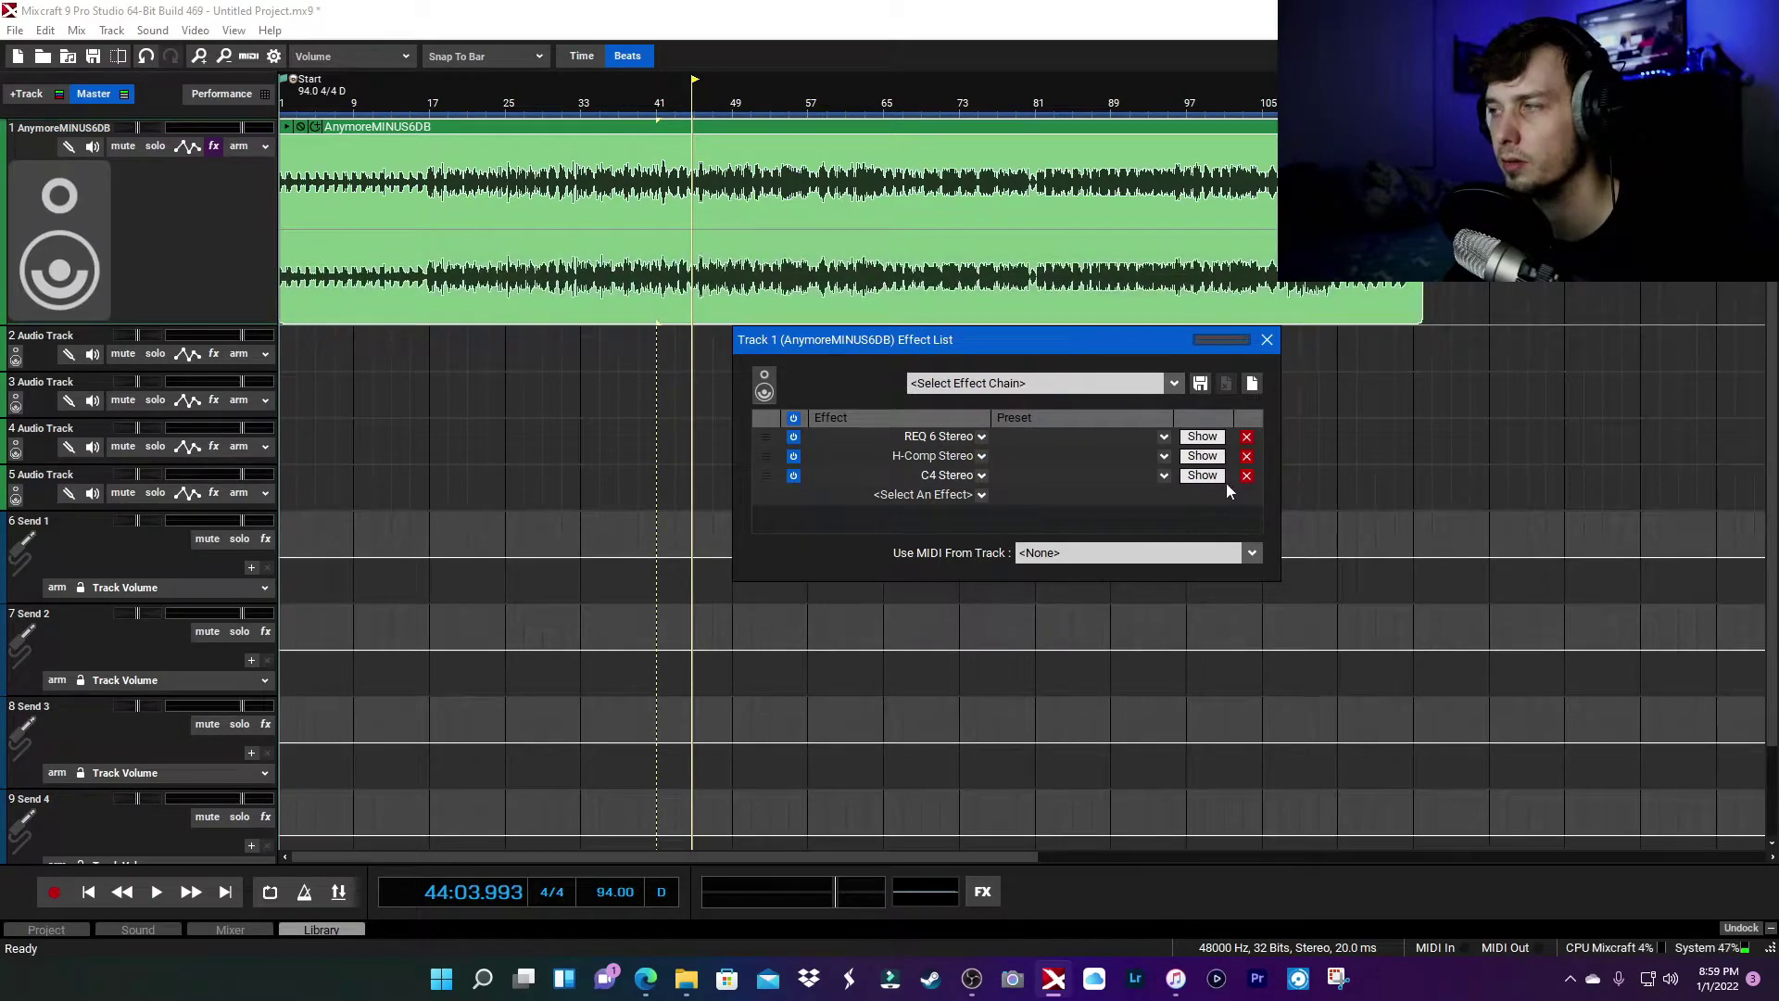
Review the C4 Stereo settings and its factory presets without changing them, and close the processor and the track's effect list
click(1203, 474)
click(864, 256)
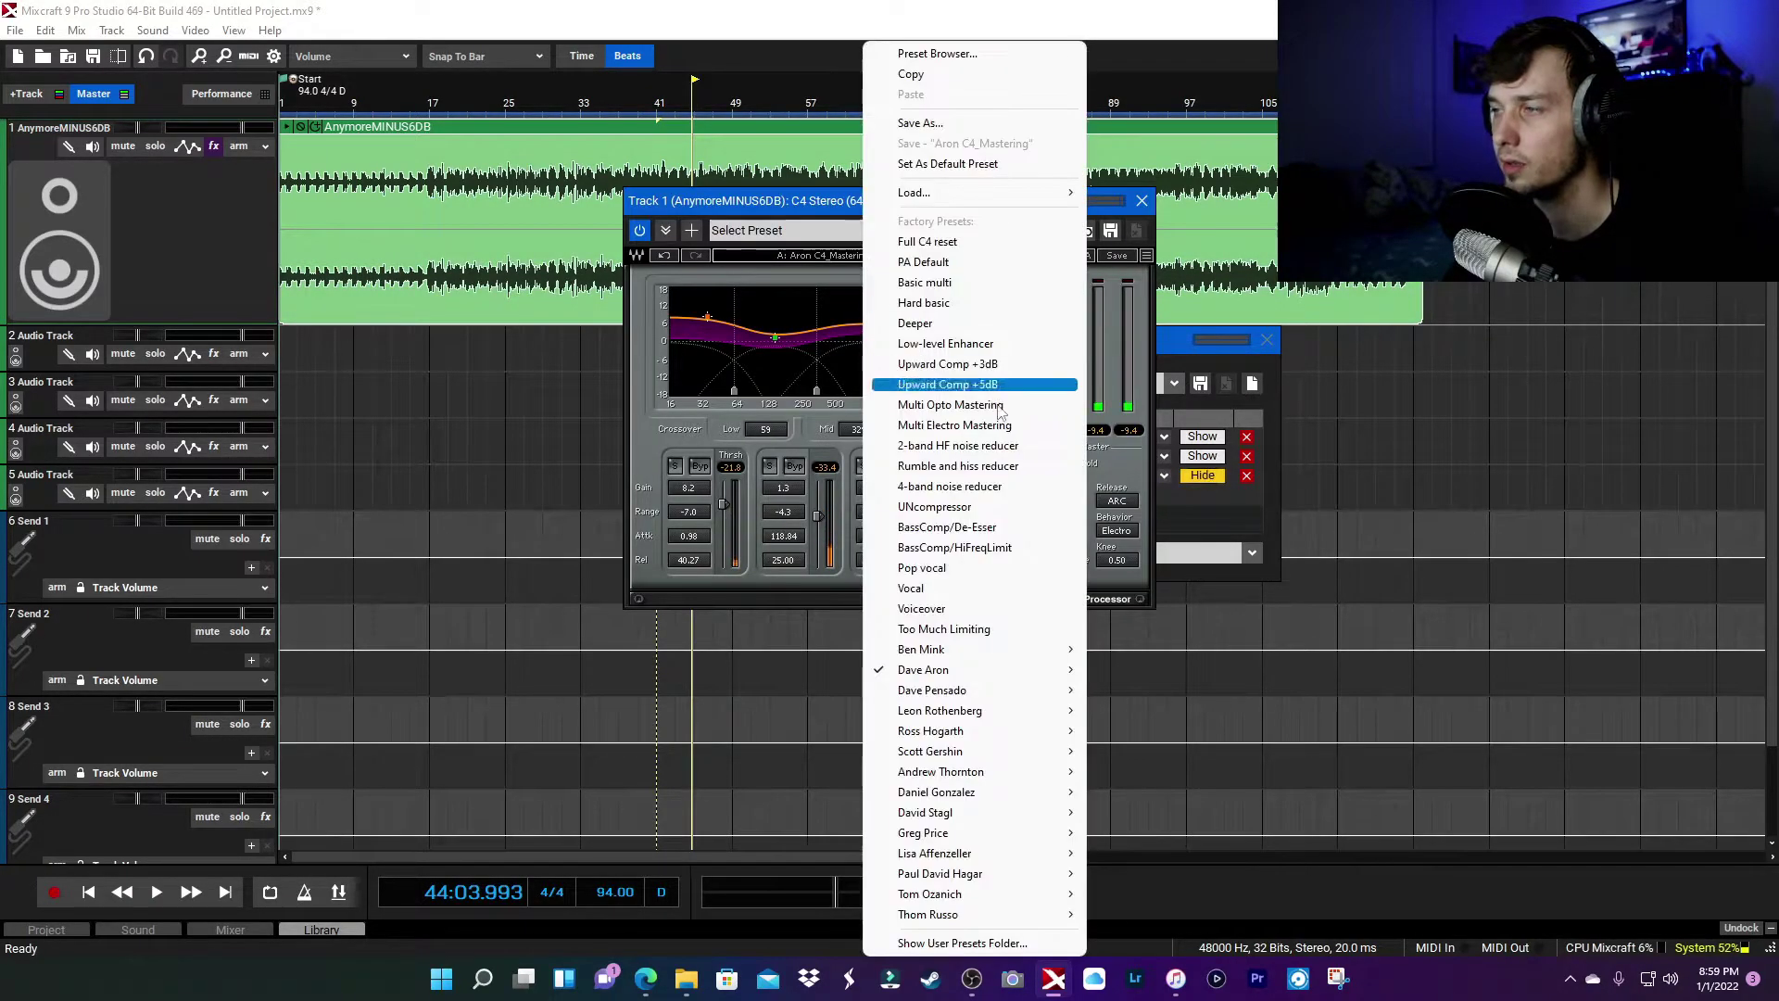
mouse_move(1035, 678)
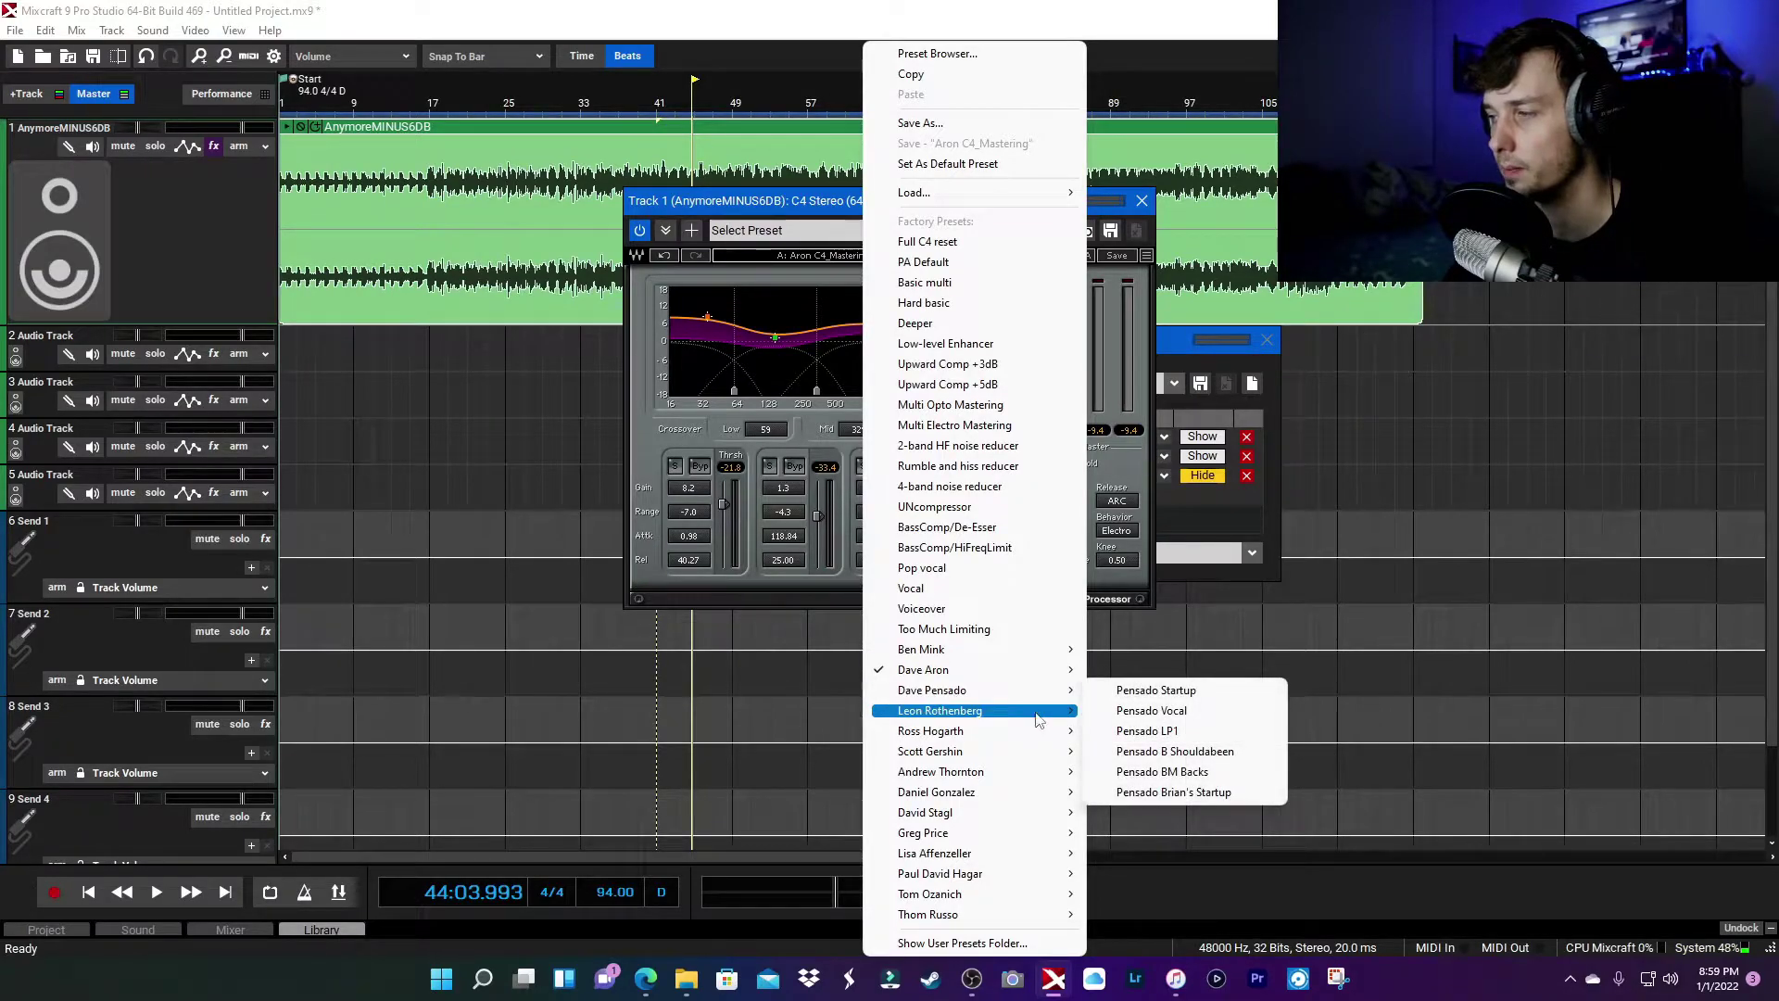
mouse_move(1040, 753)
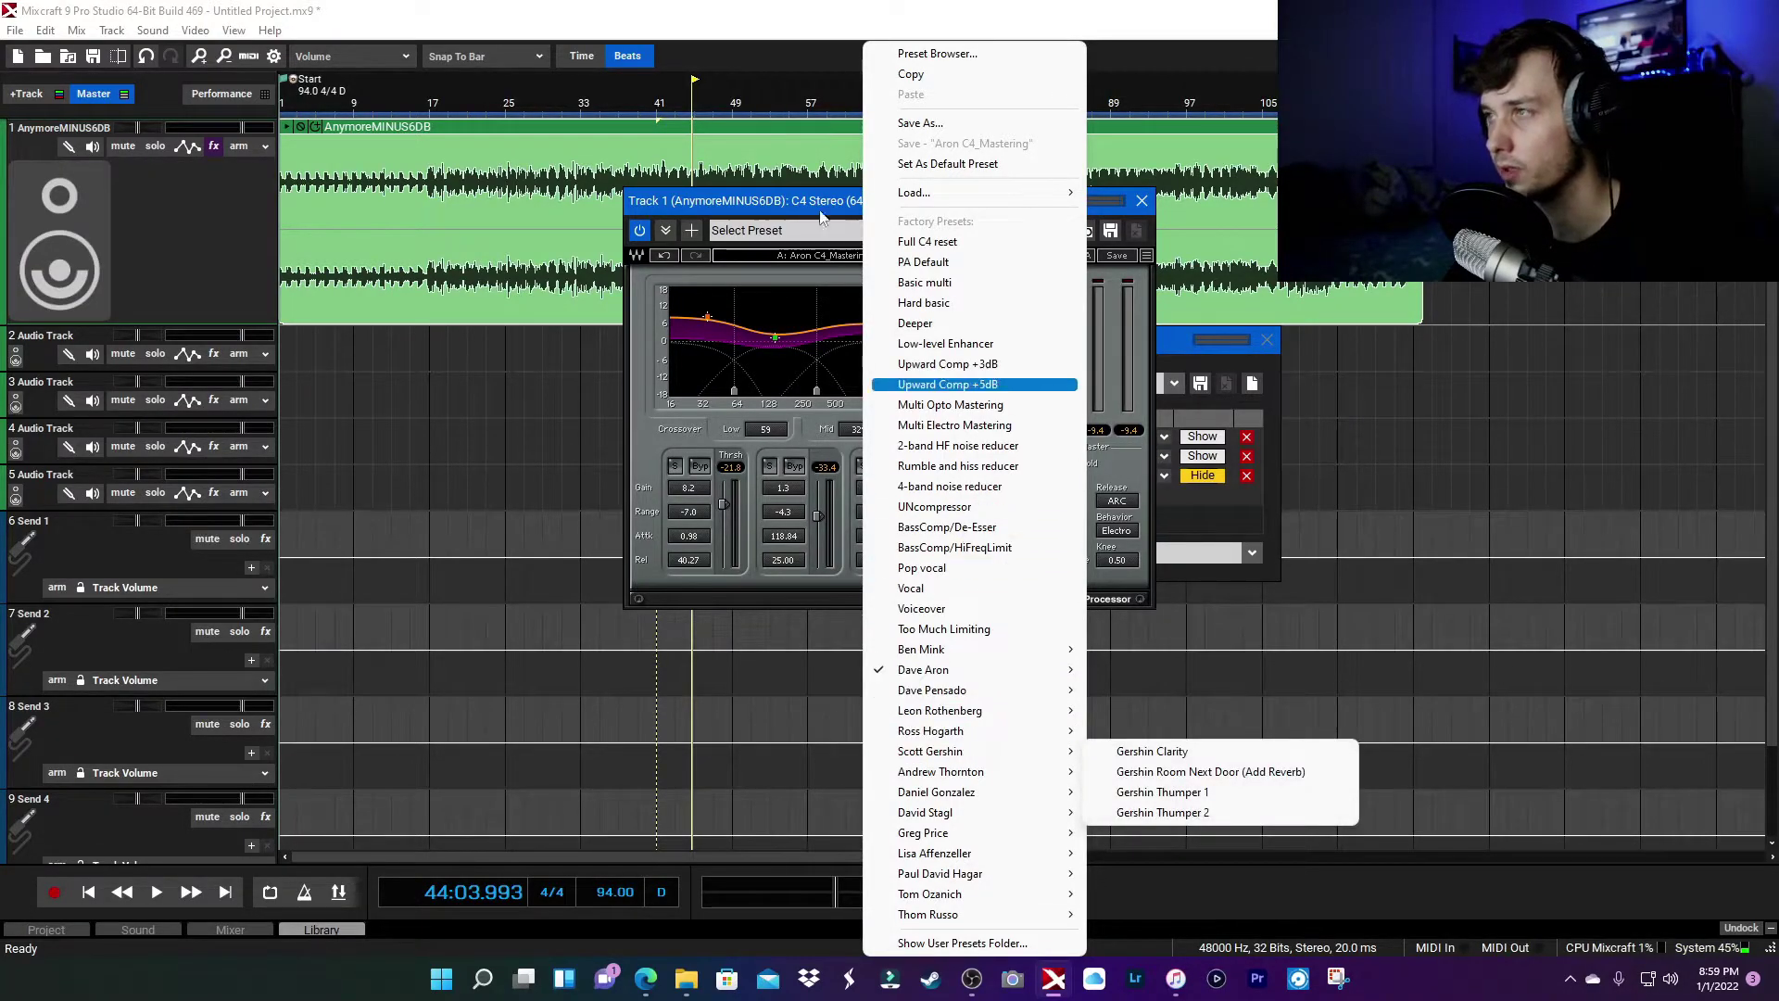
key(Escape)
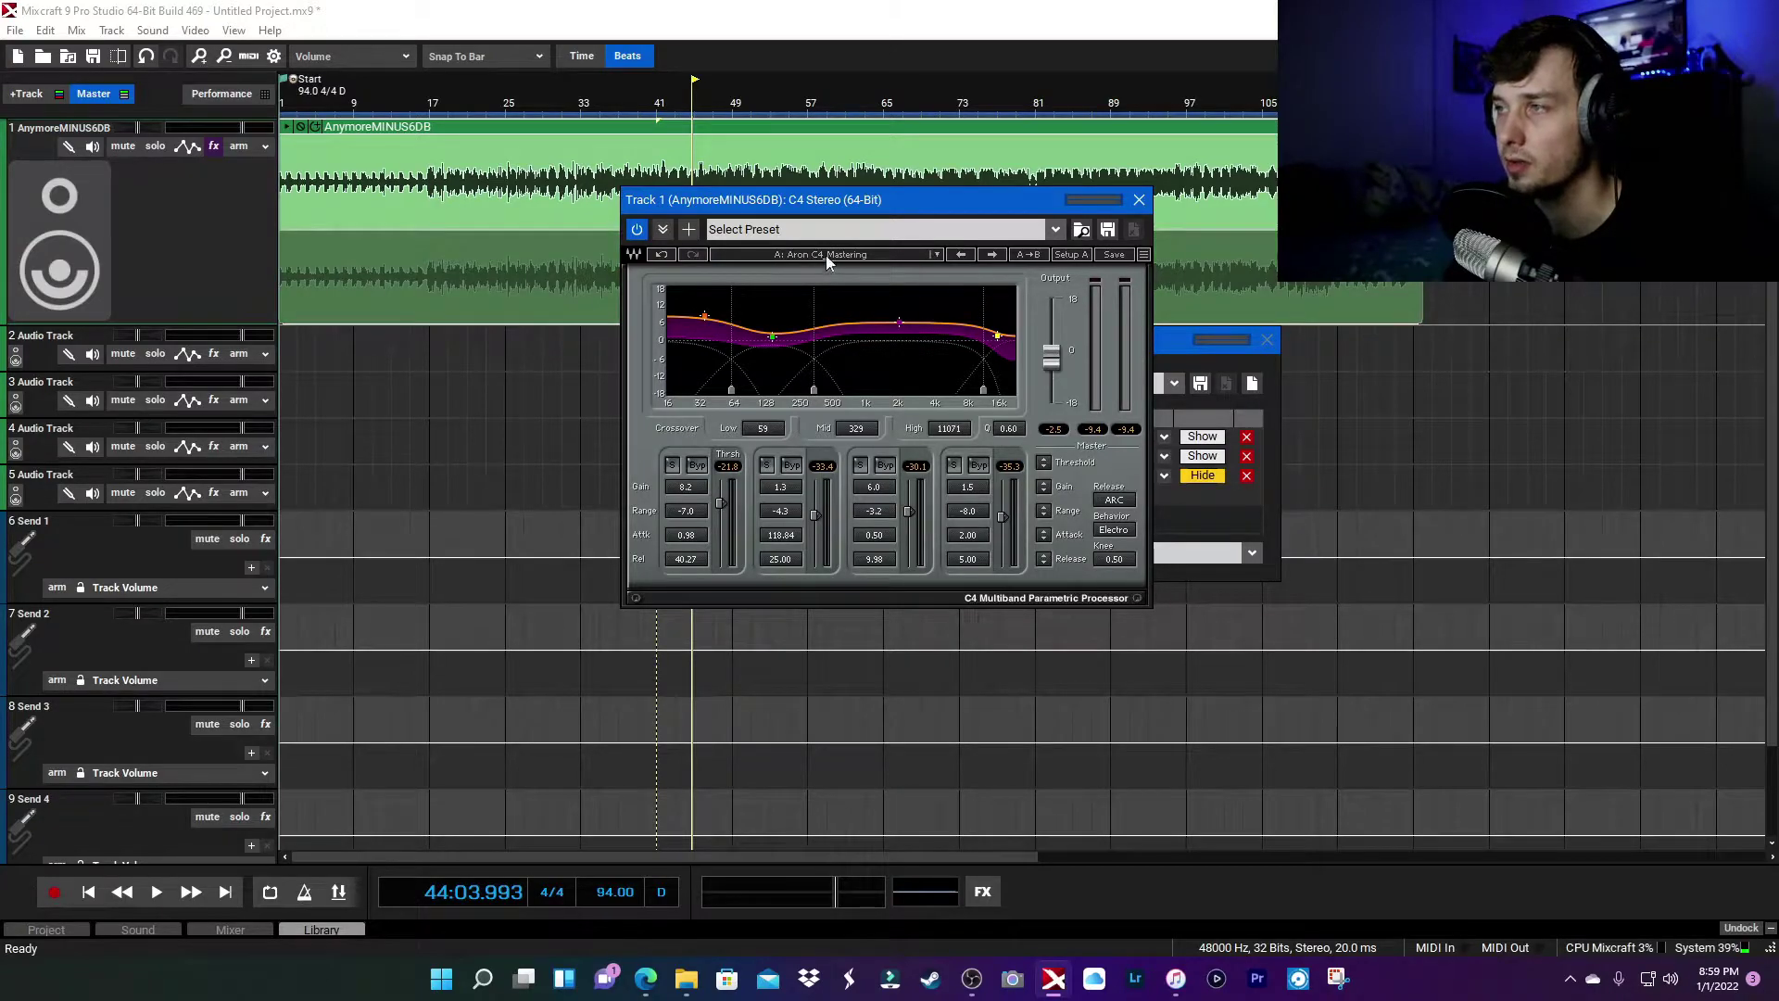
click(1138, 200)
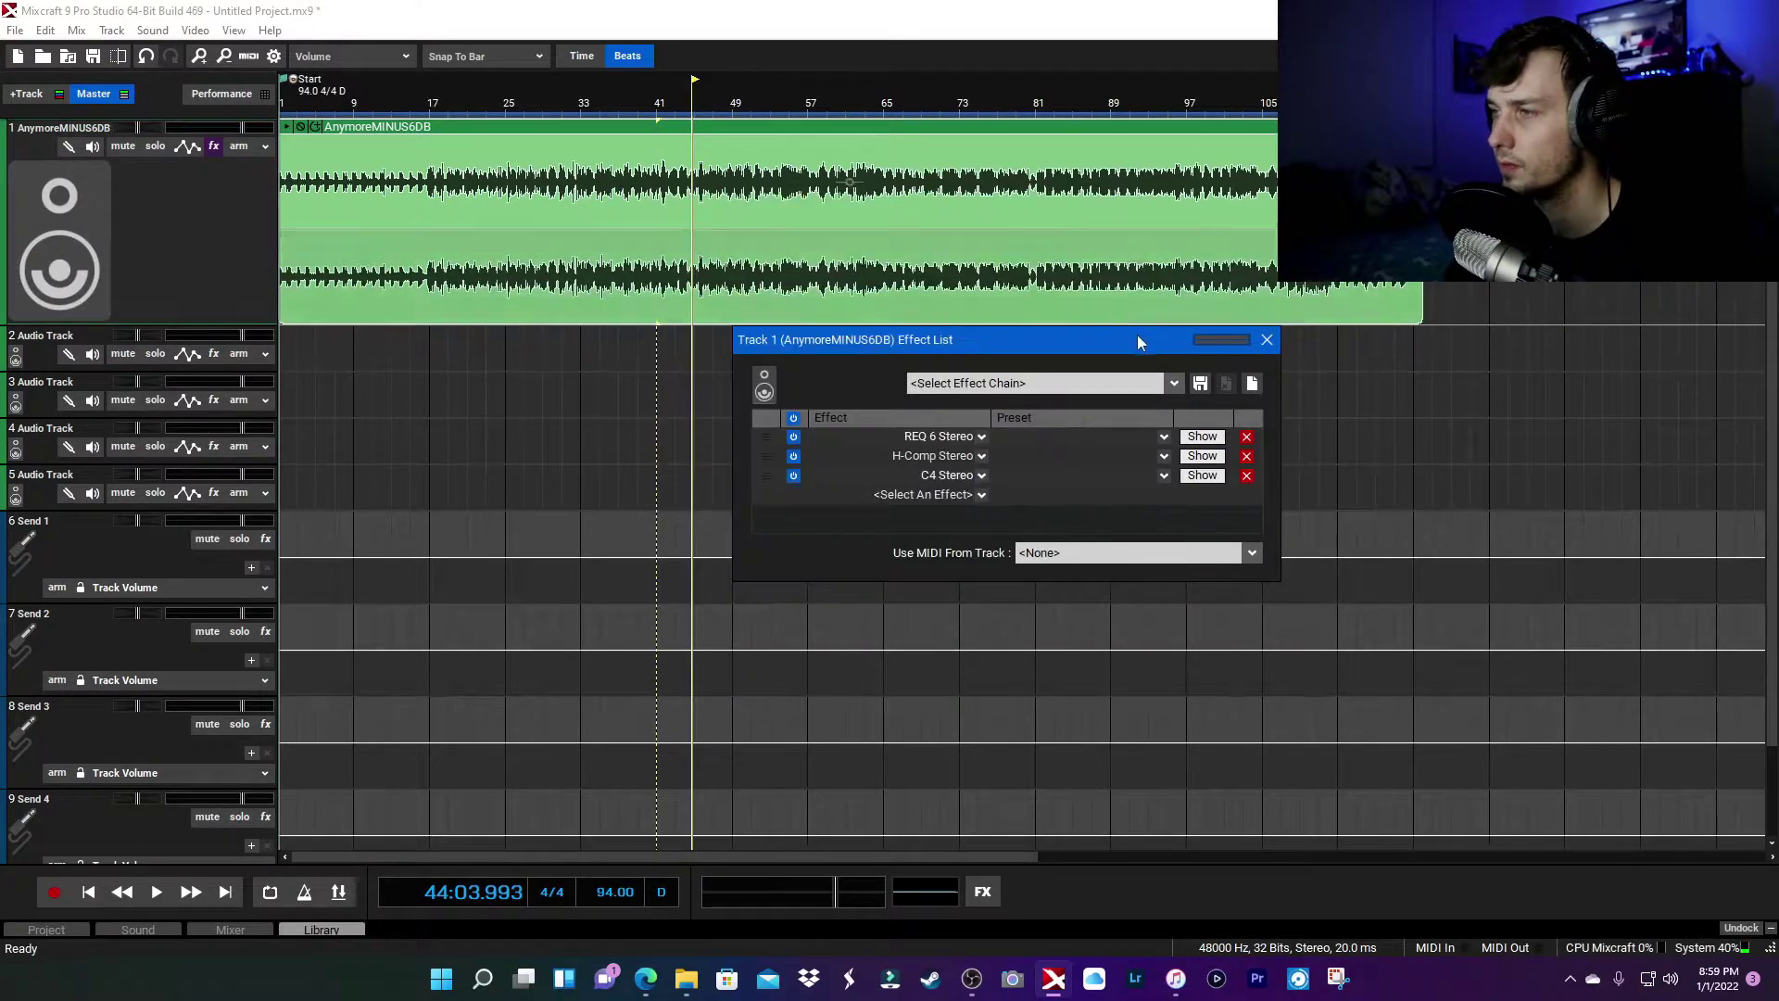
drag(1065, 334, 1078, 339)
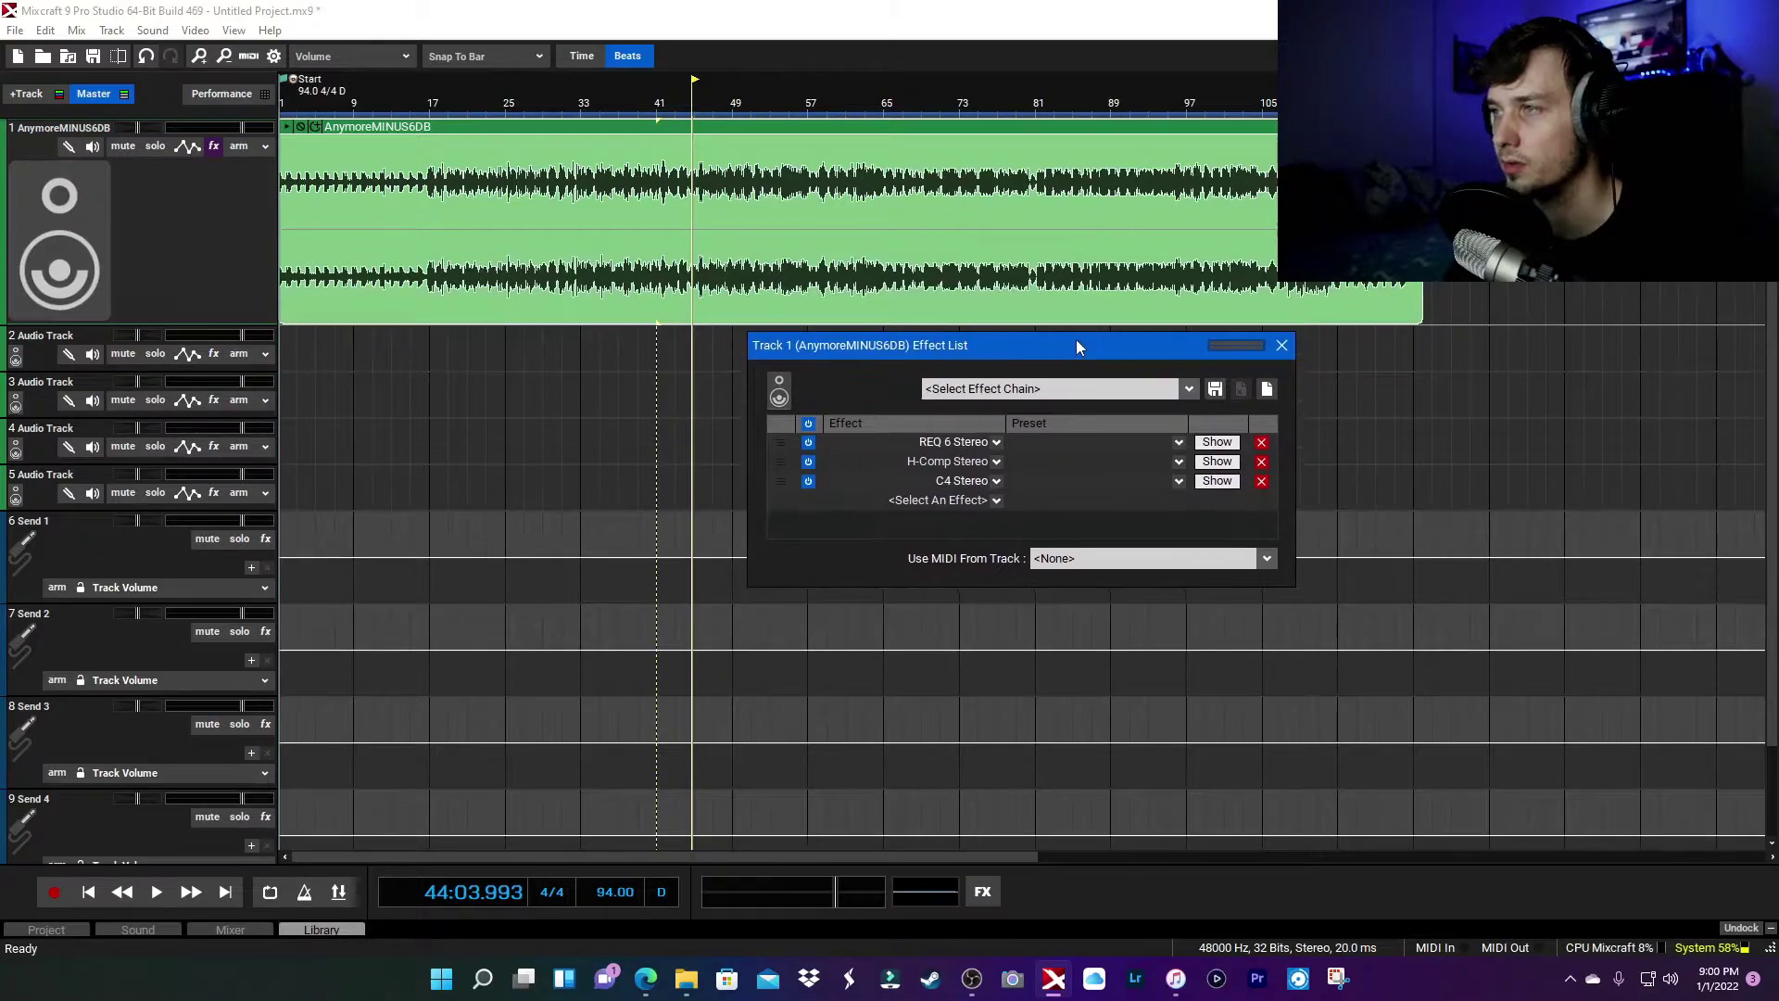
click(1282, 346)
Add IMPusher Stereo from the recently used effects to the master track, and move the playback position to bar 23
click(984, 891)
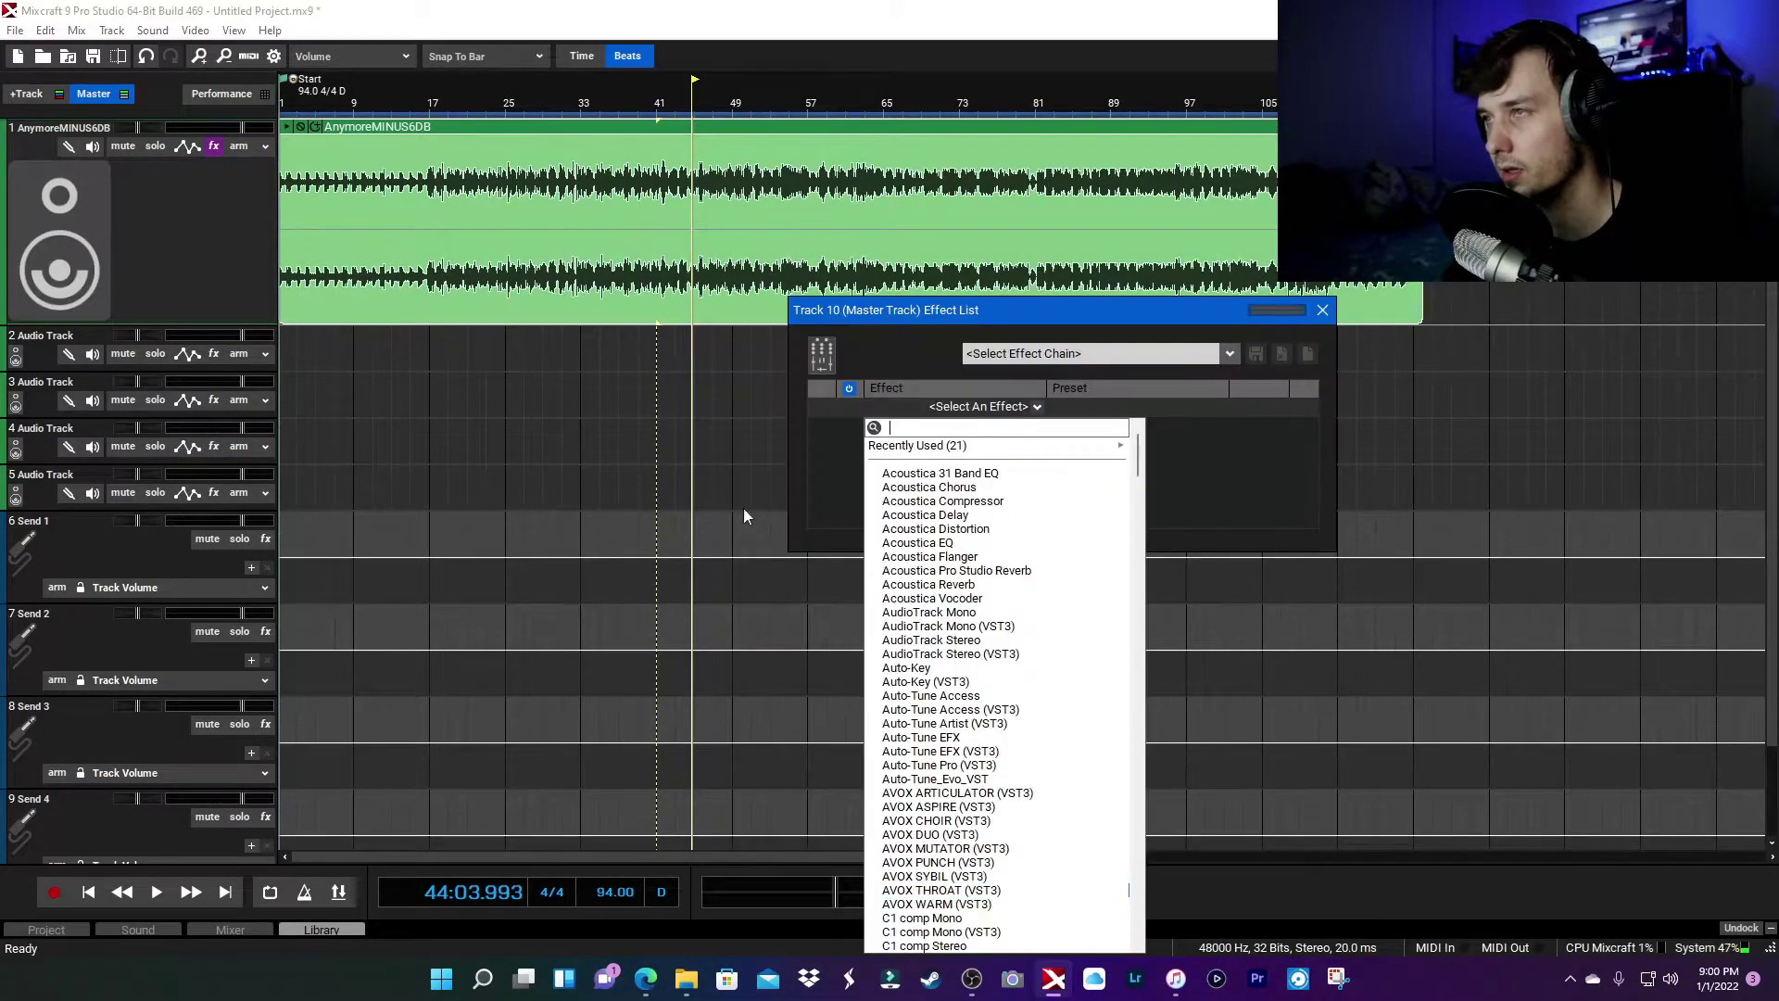
mouse_move(1112, 452)
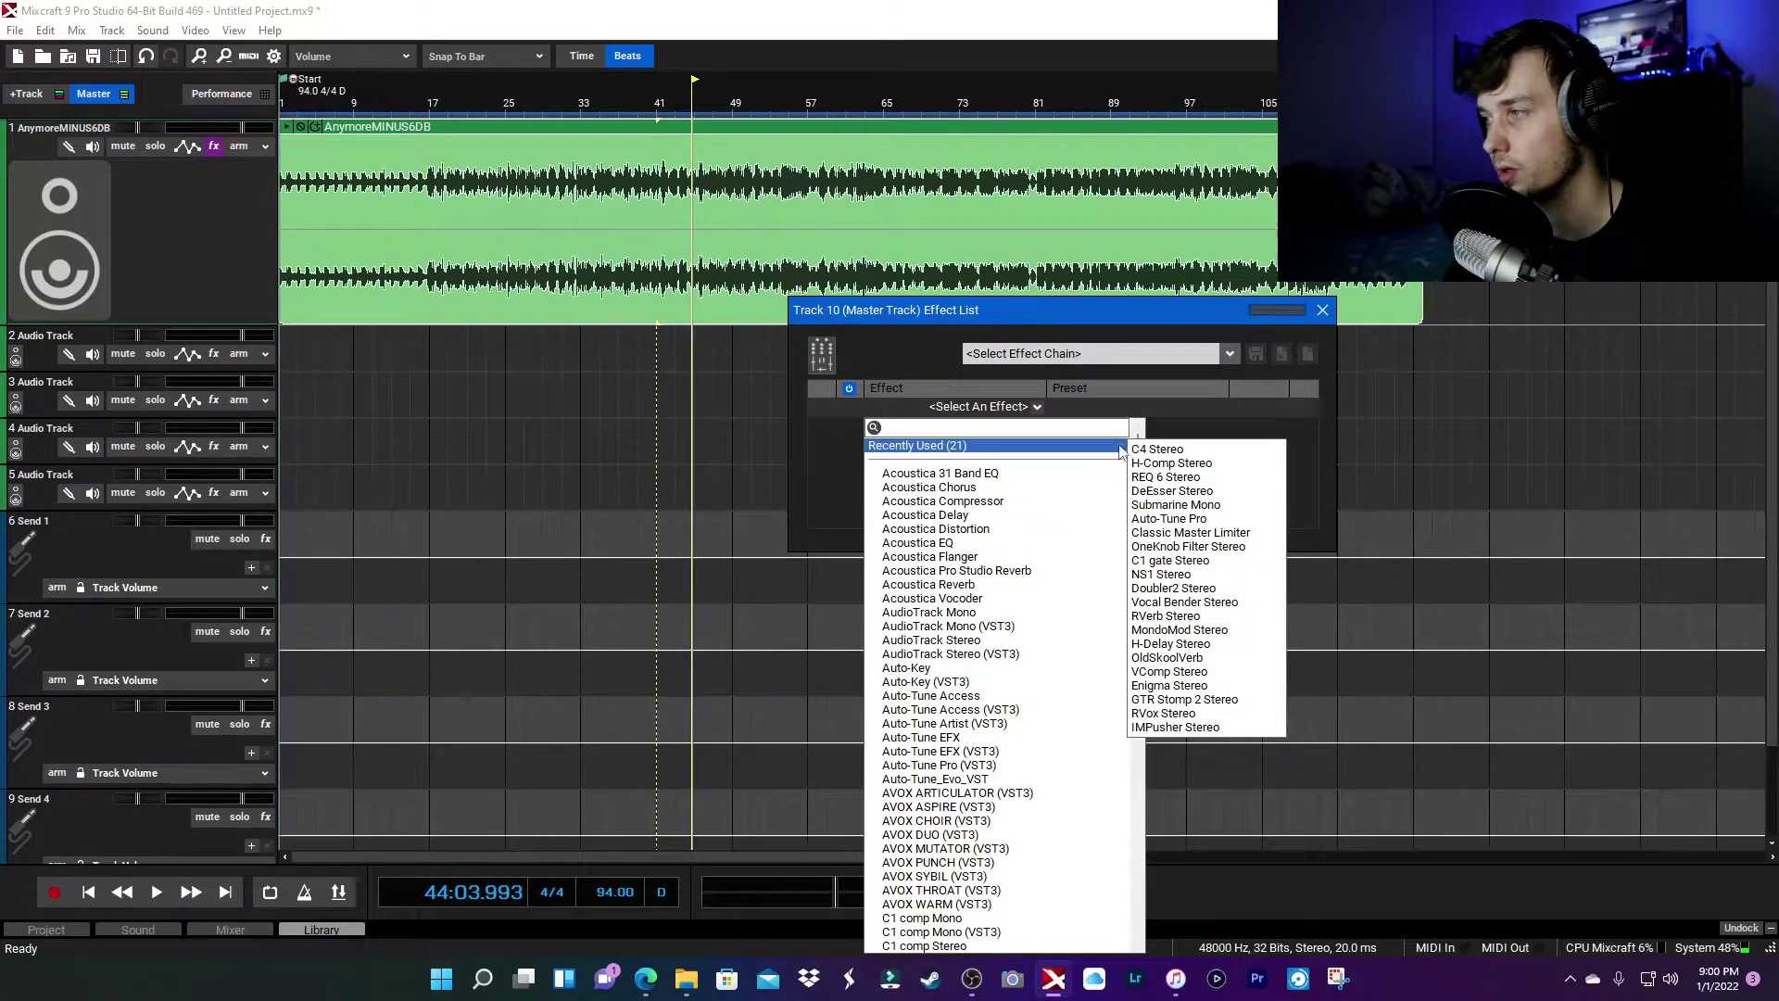
click(1195, 729)
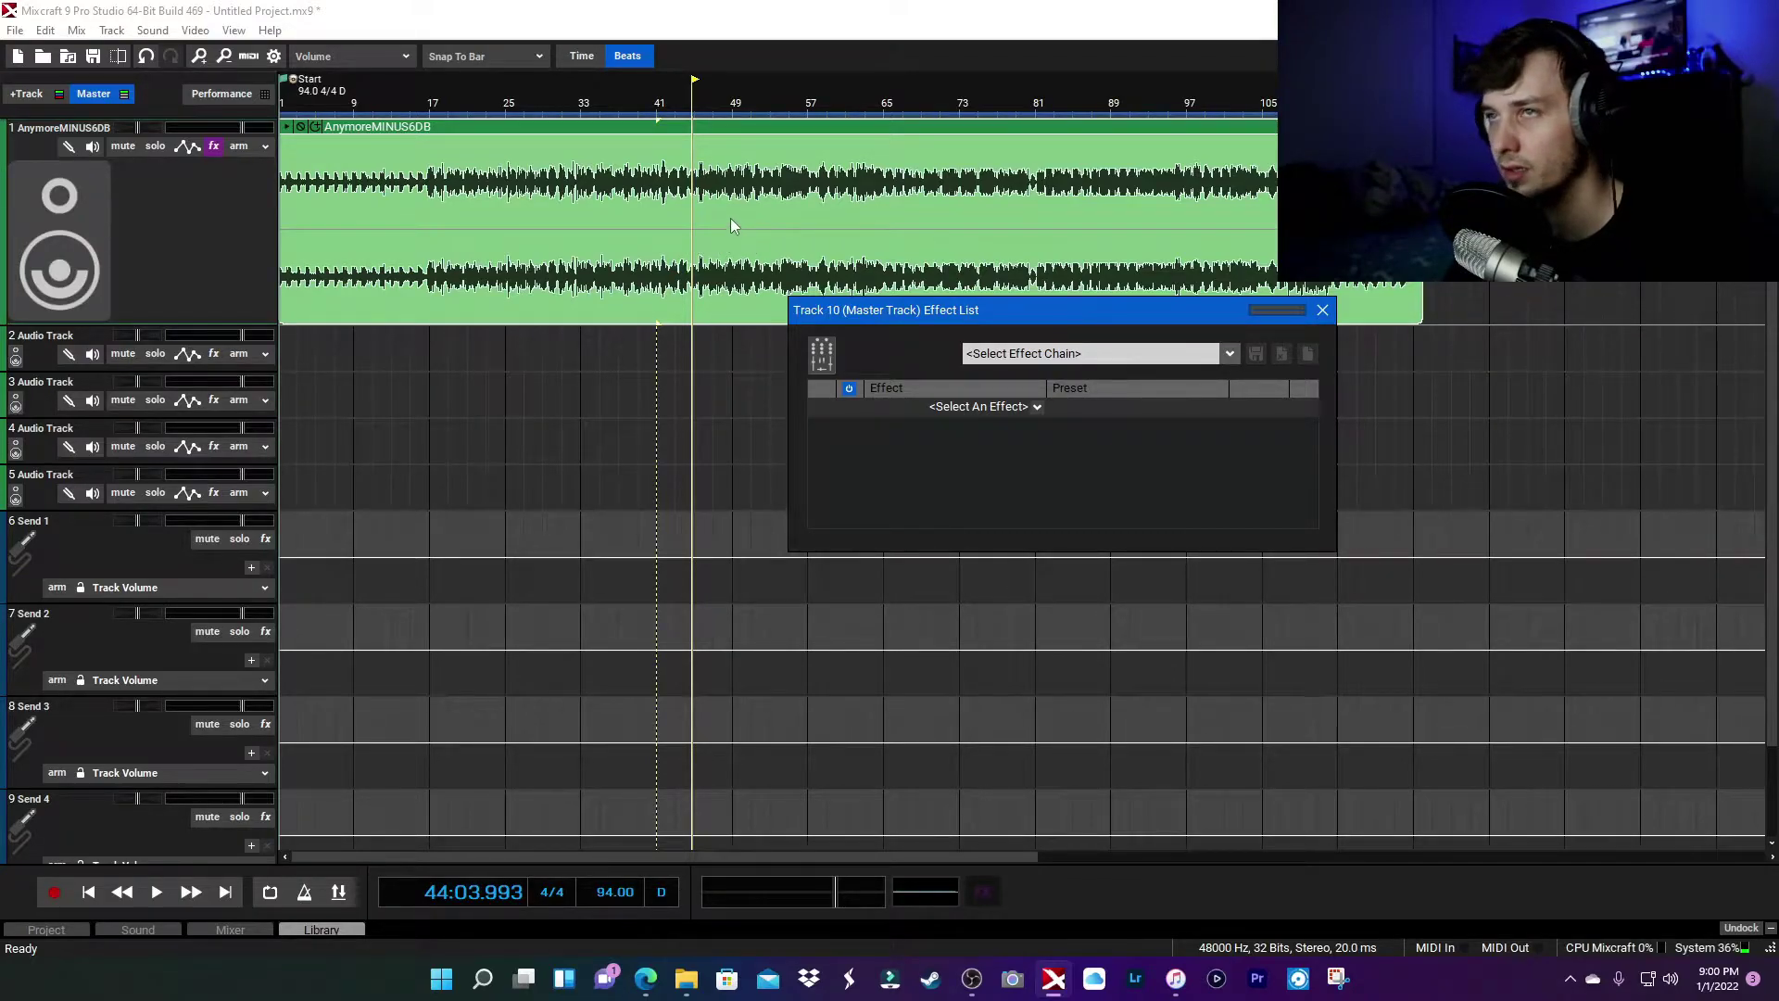
drag(810, 100, 841, 183)
click(536, 102)
click(491, 102)
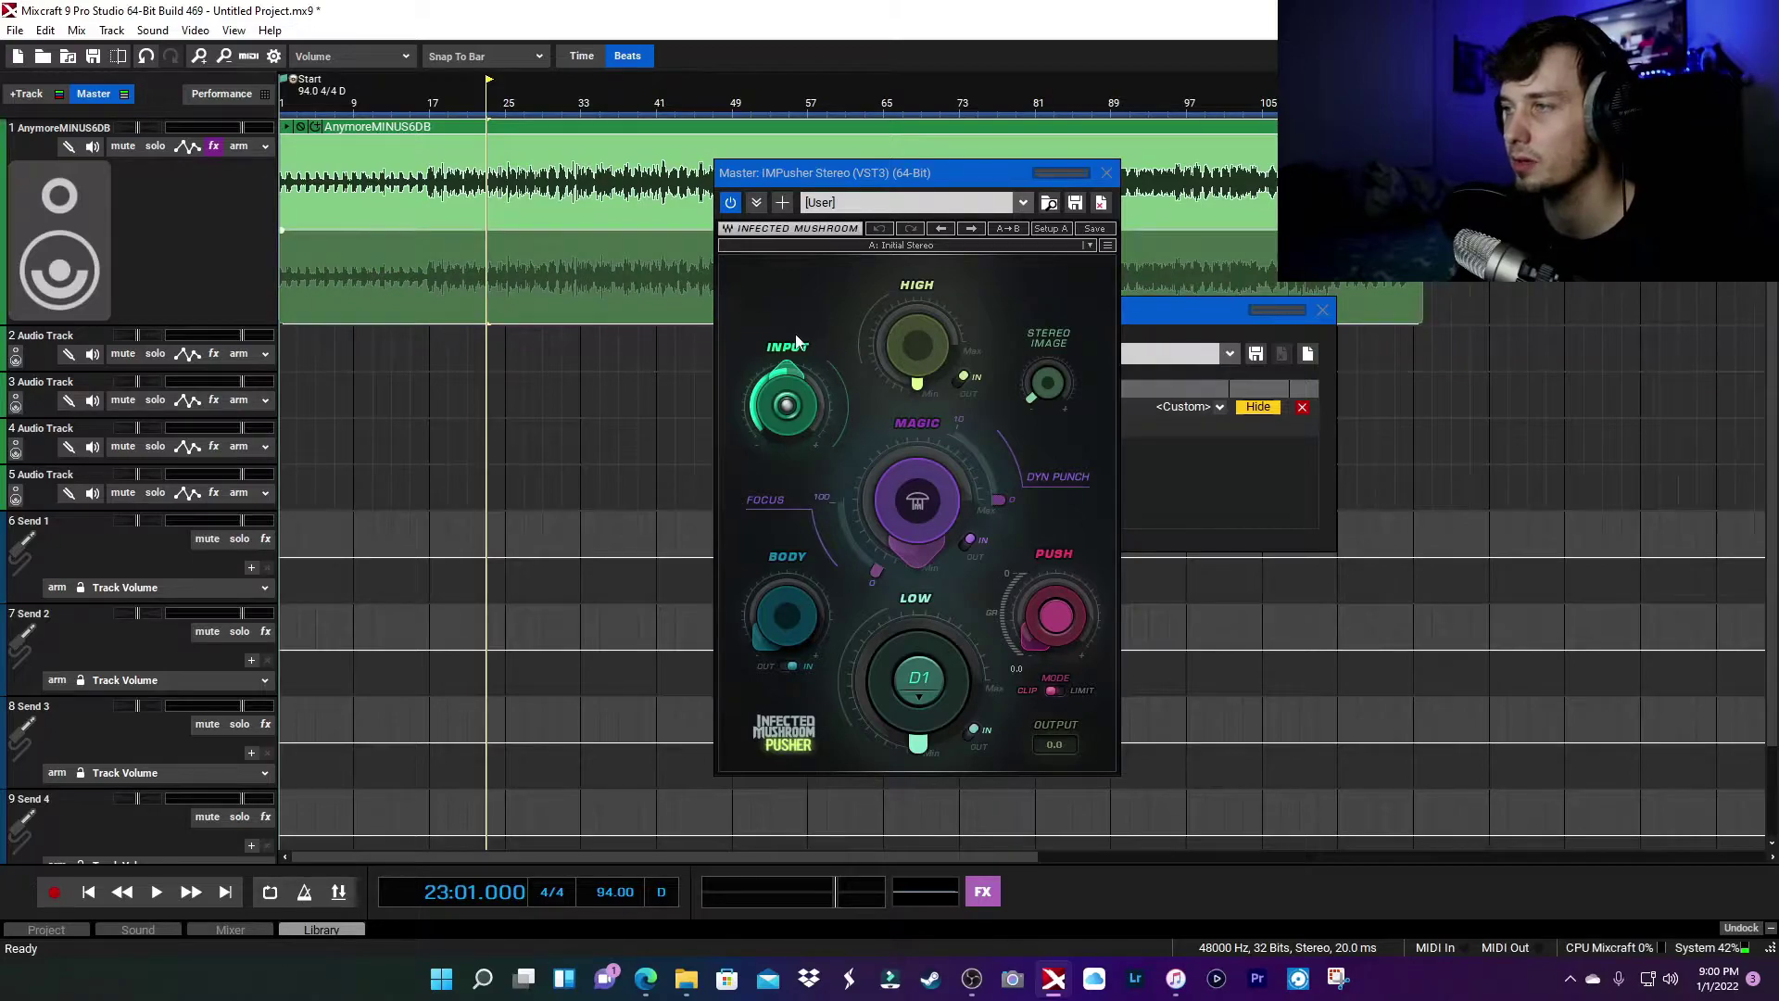
Sweep the IMPusher's Focus amount up to about 79.3 and bring it back down to its minimum
click(786, 400)
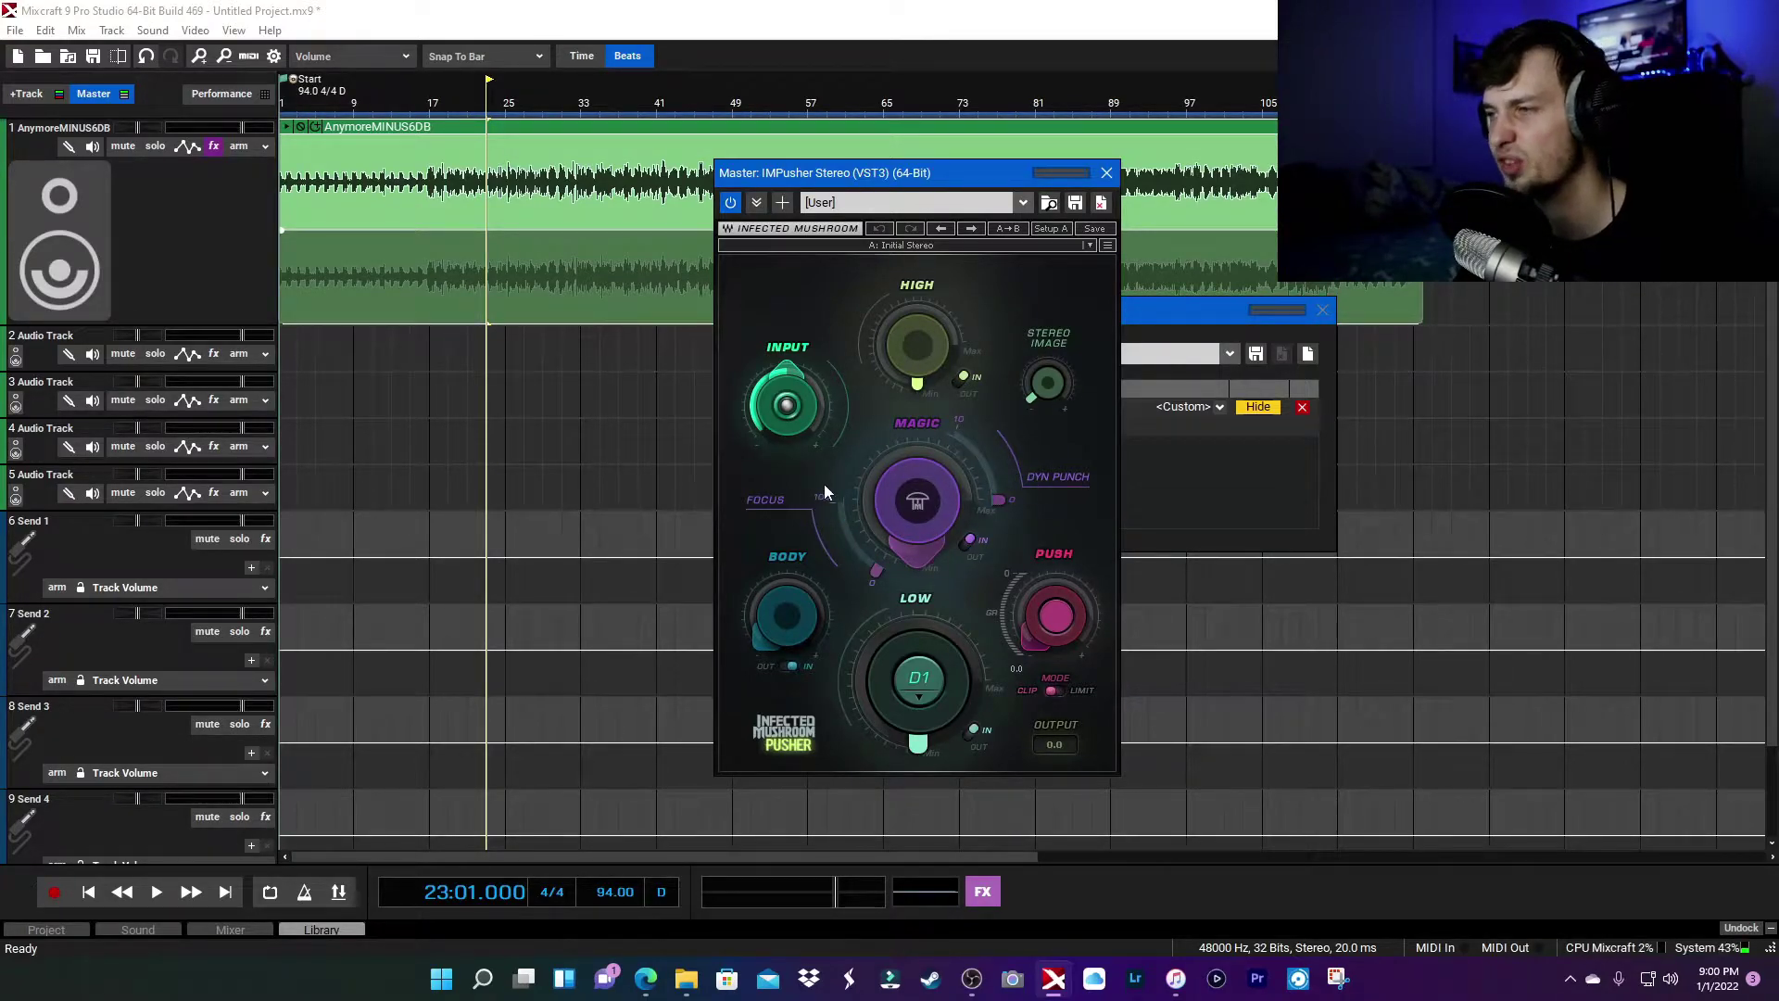
drag(879, 578, 878, 561)
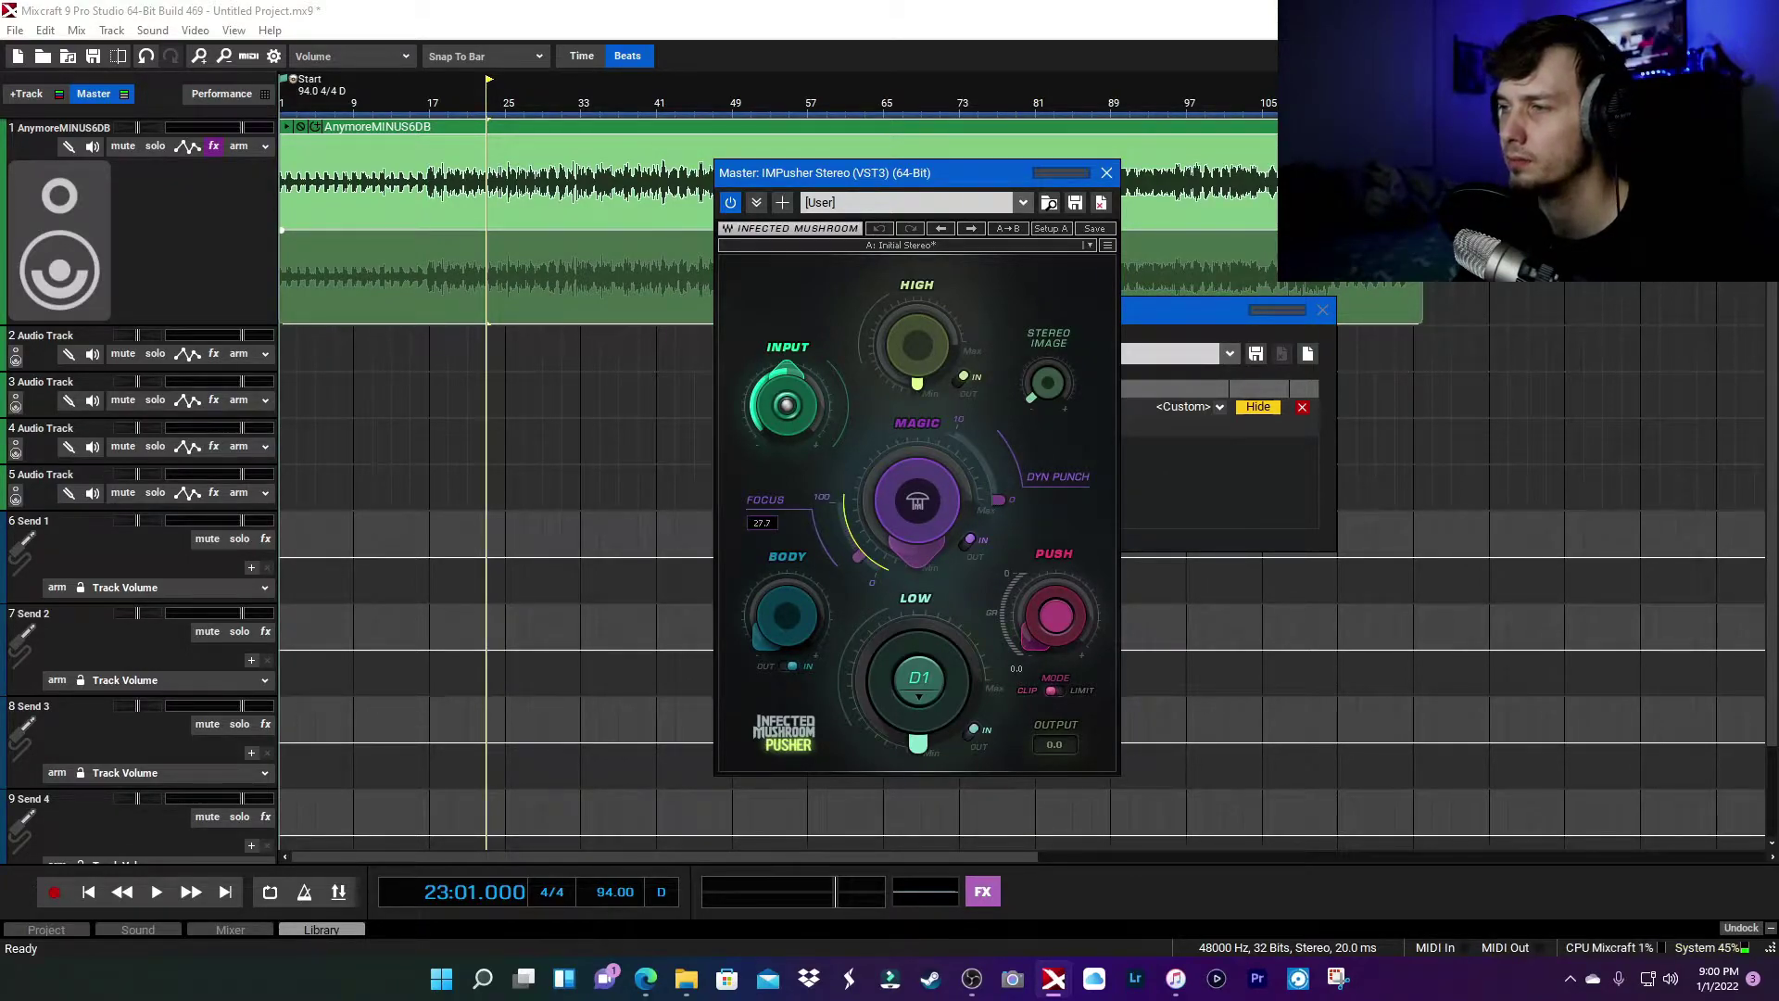
mouse_move(839, 517)
mouse_down()
mouse_move(853, 550)
mouse_move(837, 512)
mouse_up()
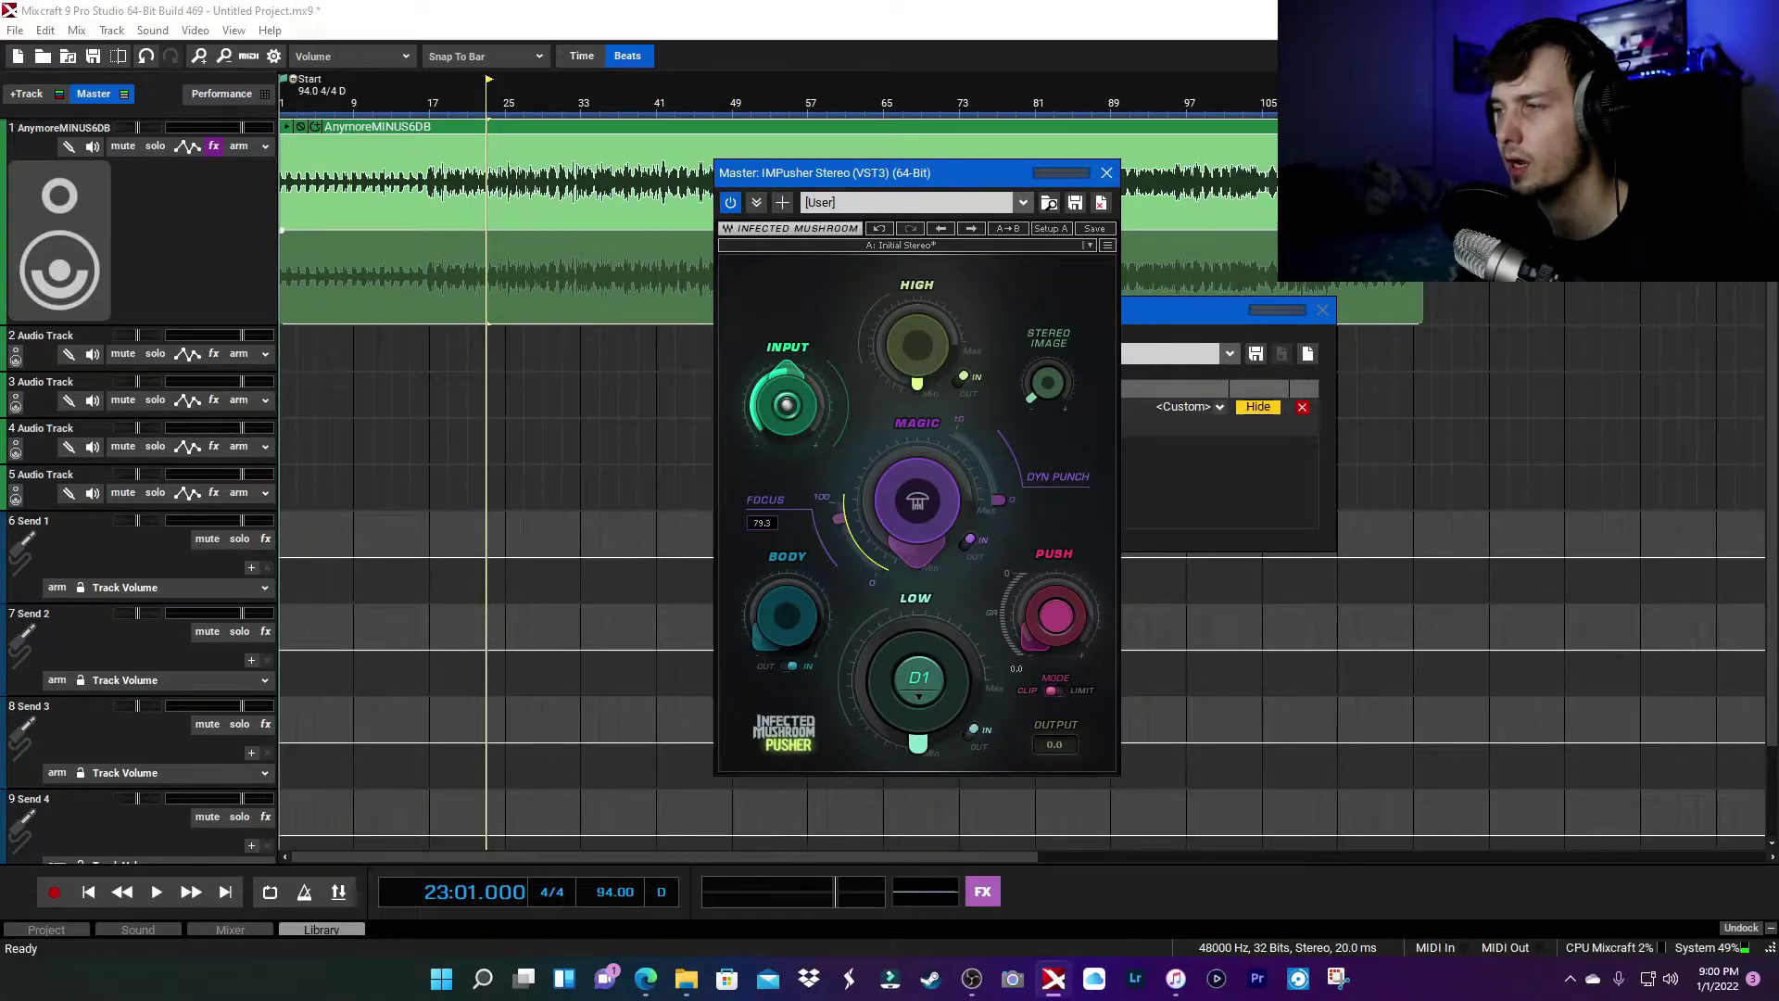
drag(841, 530, 862, 560)
mouse_move(845, 514)
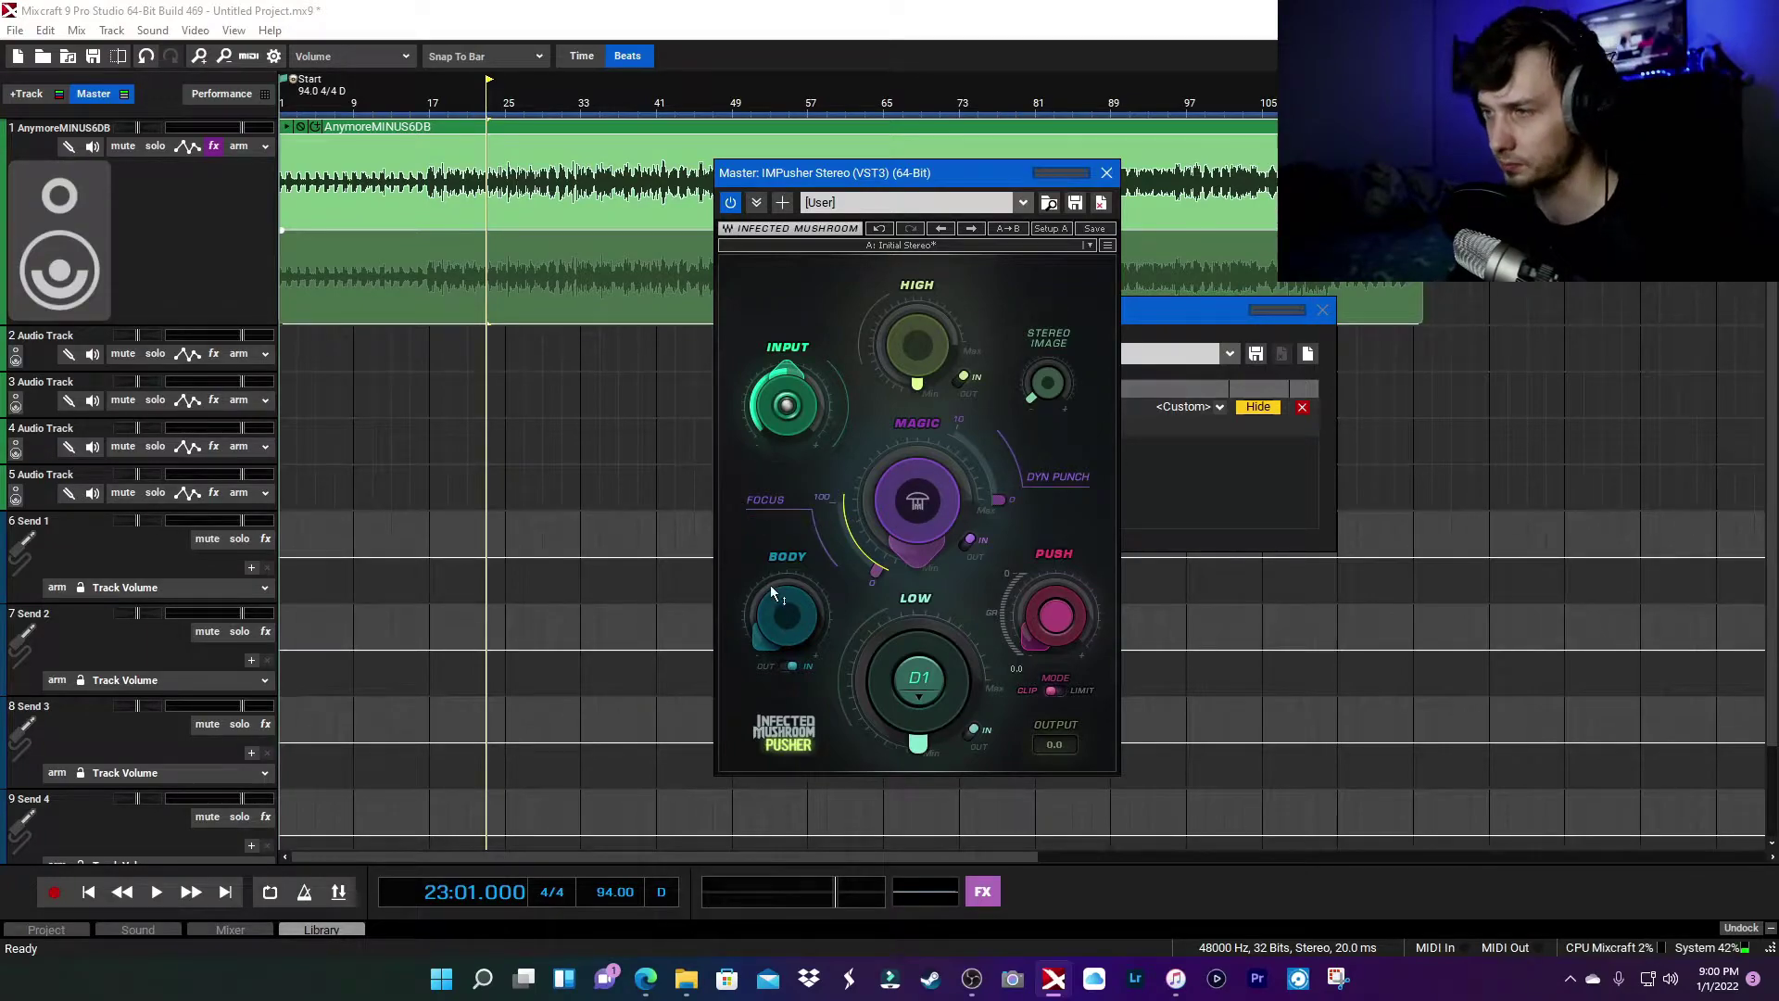
Try raising the IMPusher's Body and Low amounts, return both to minimum, and review the Low band's note choices
drag(760, 624, 760, 602)
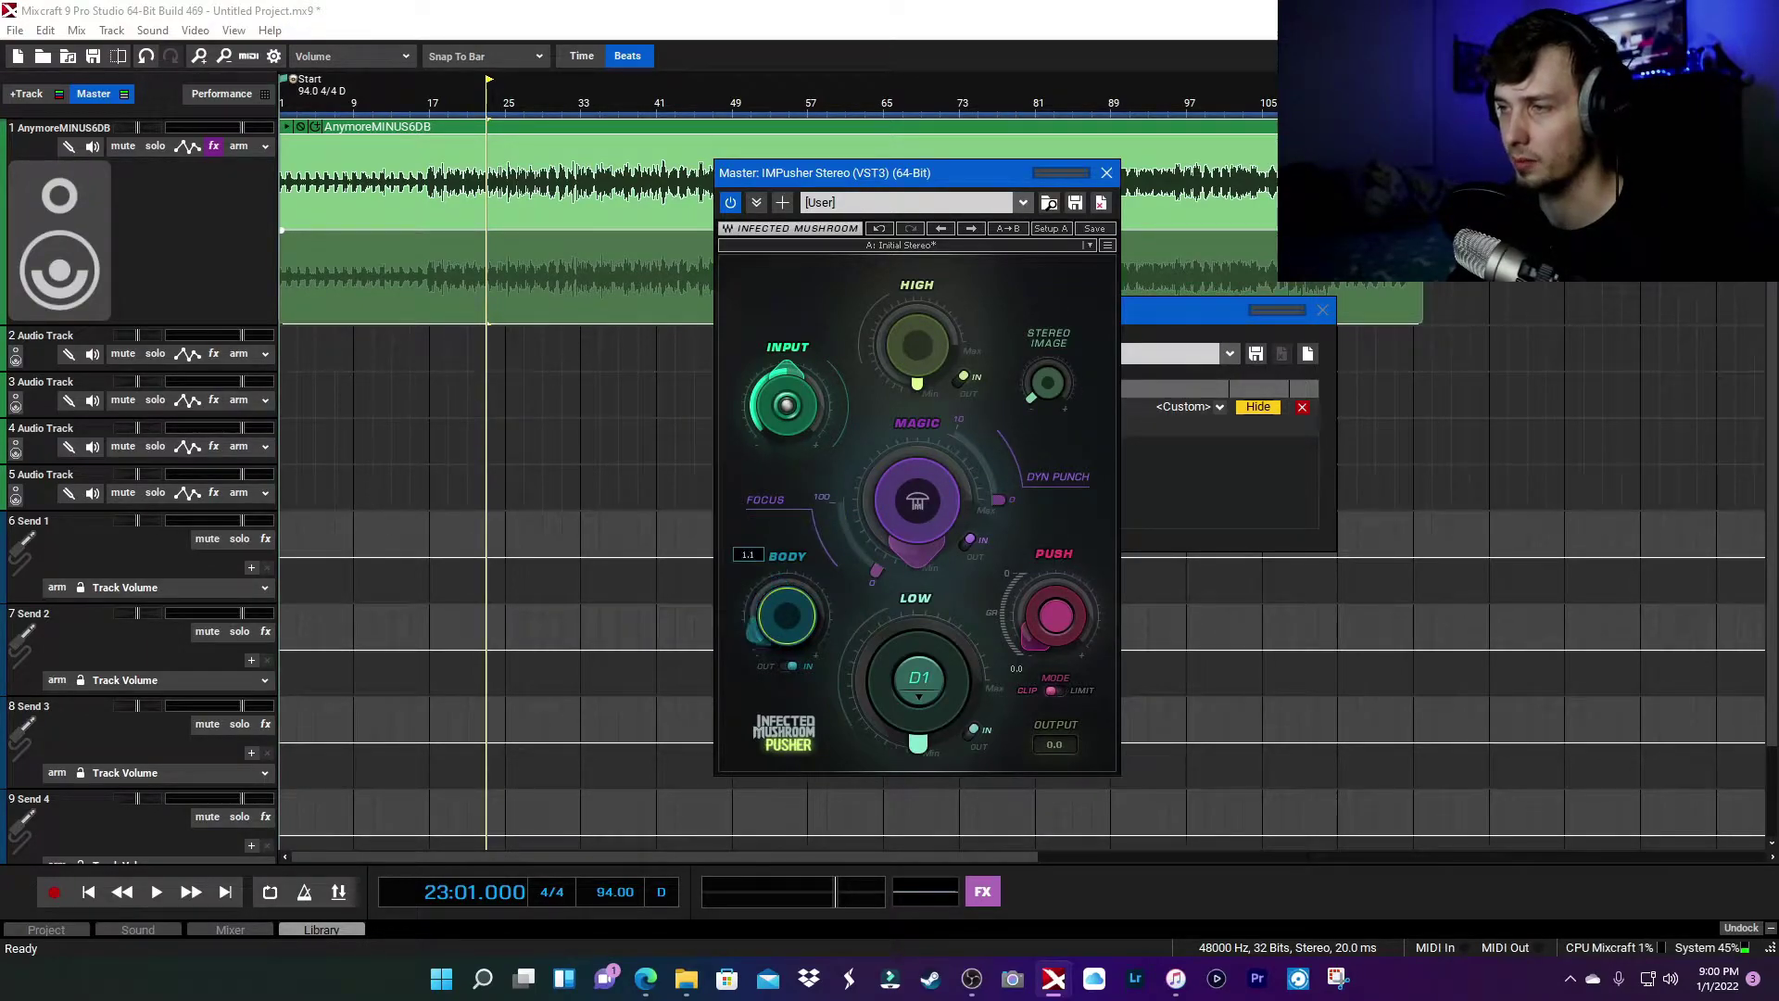
mouse_move(920, 744)
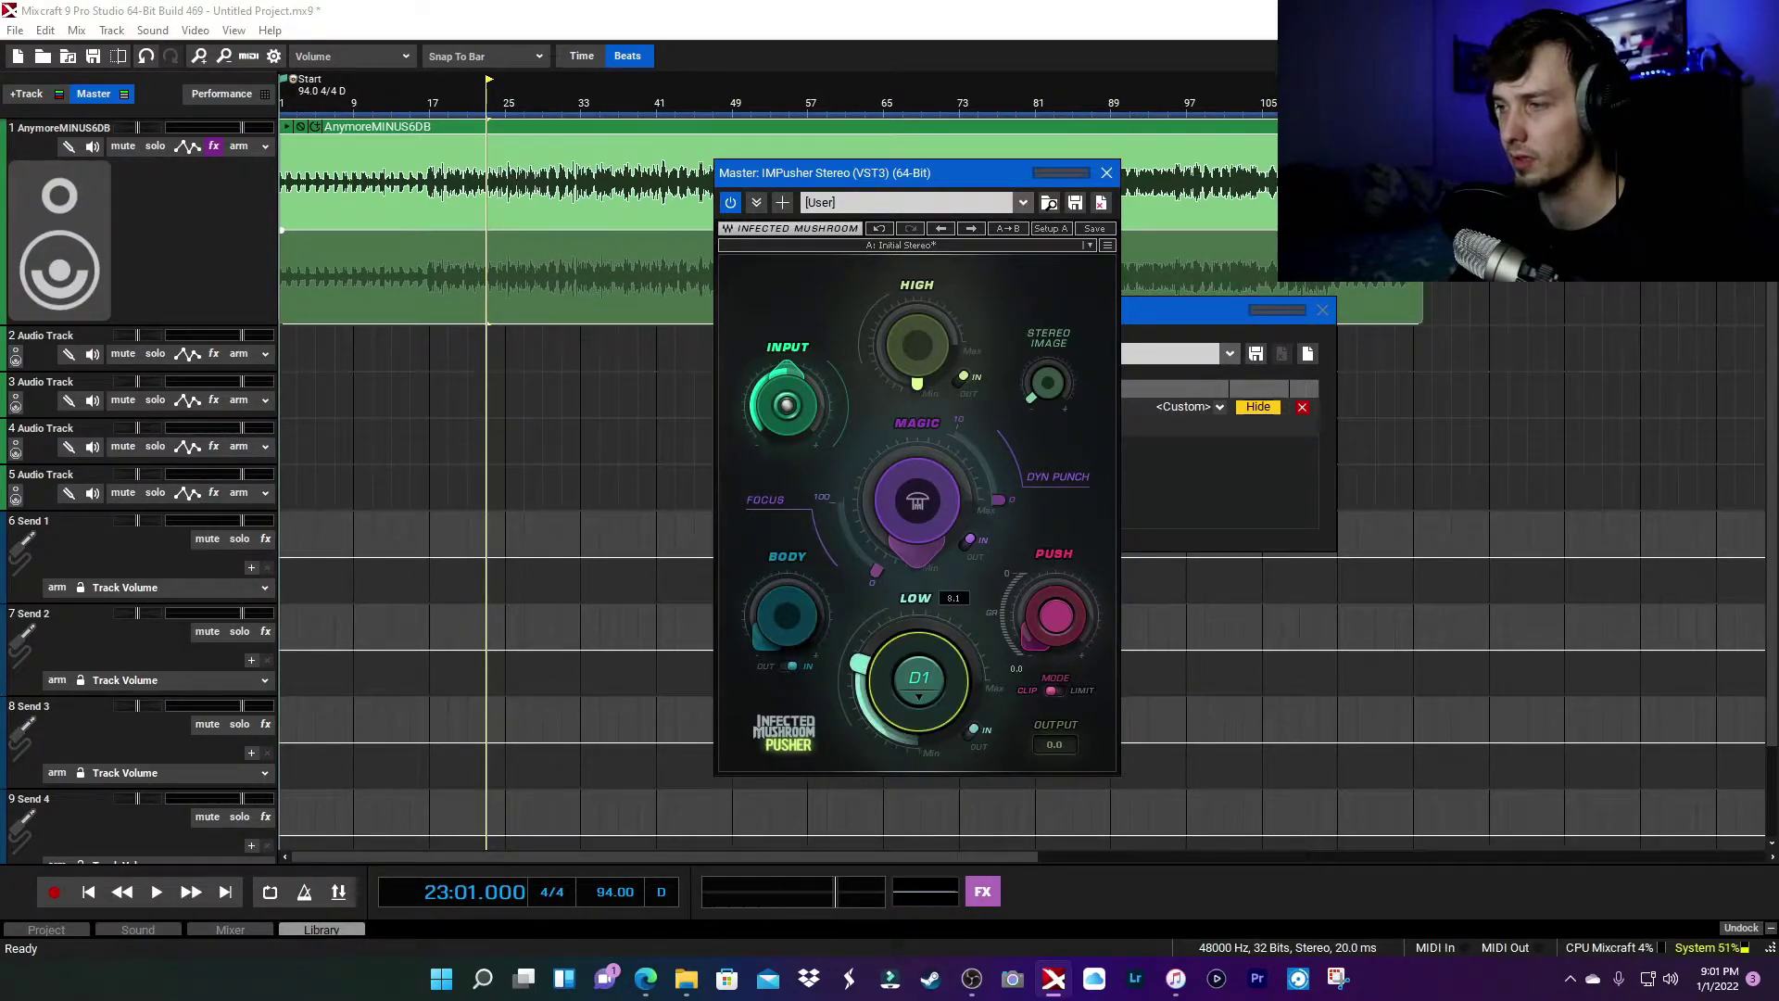
click(921, 698)
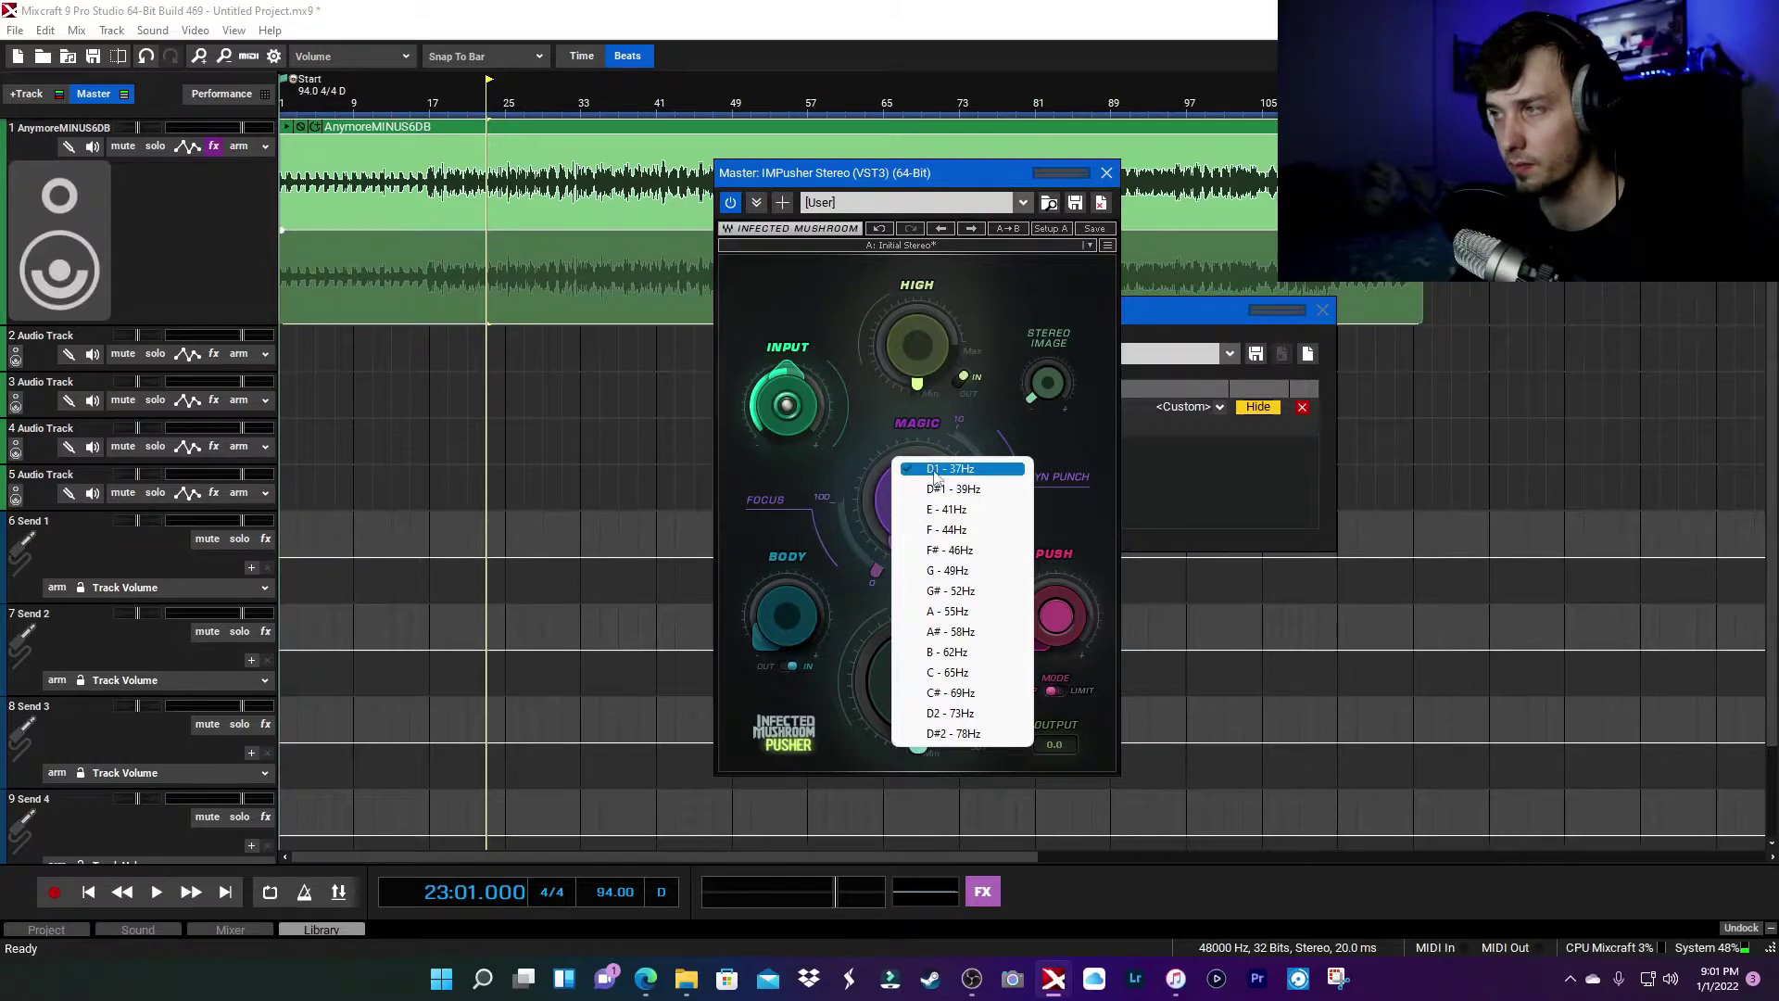
click(859, 591)
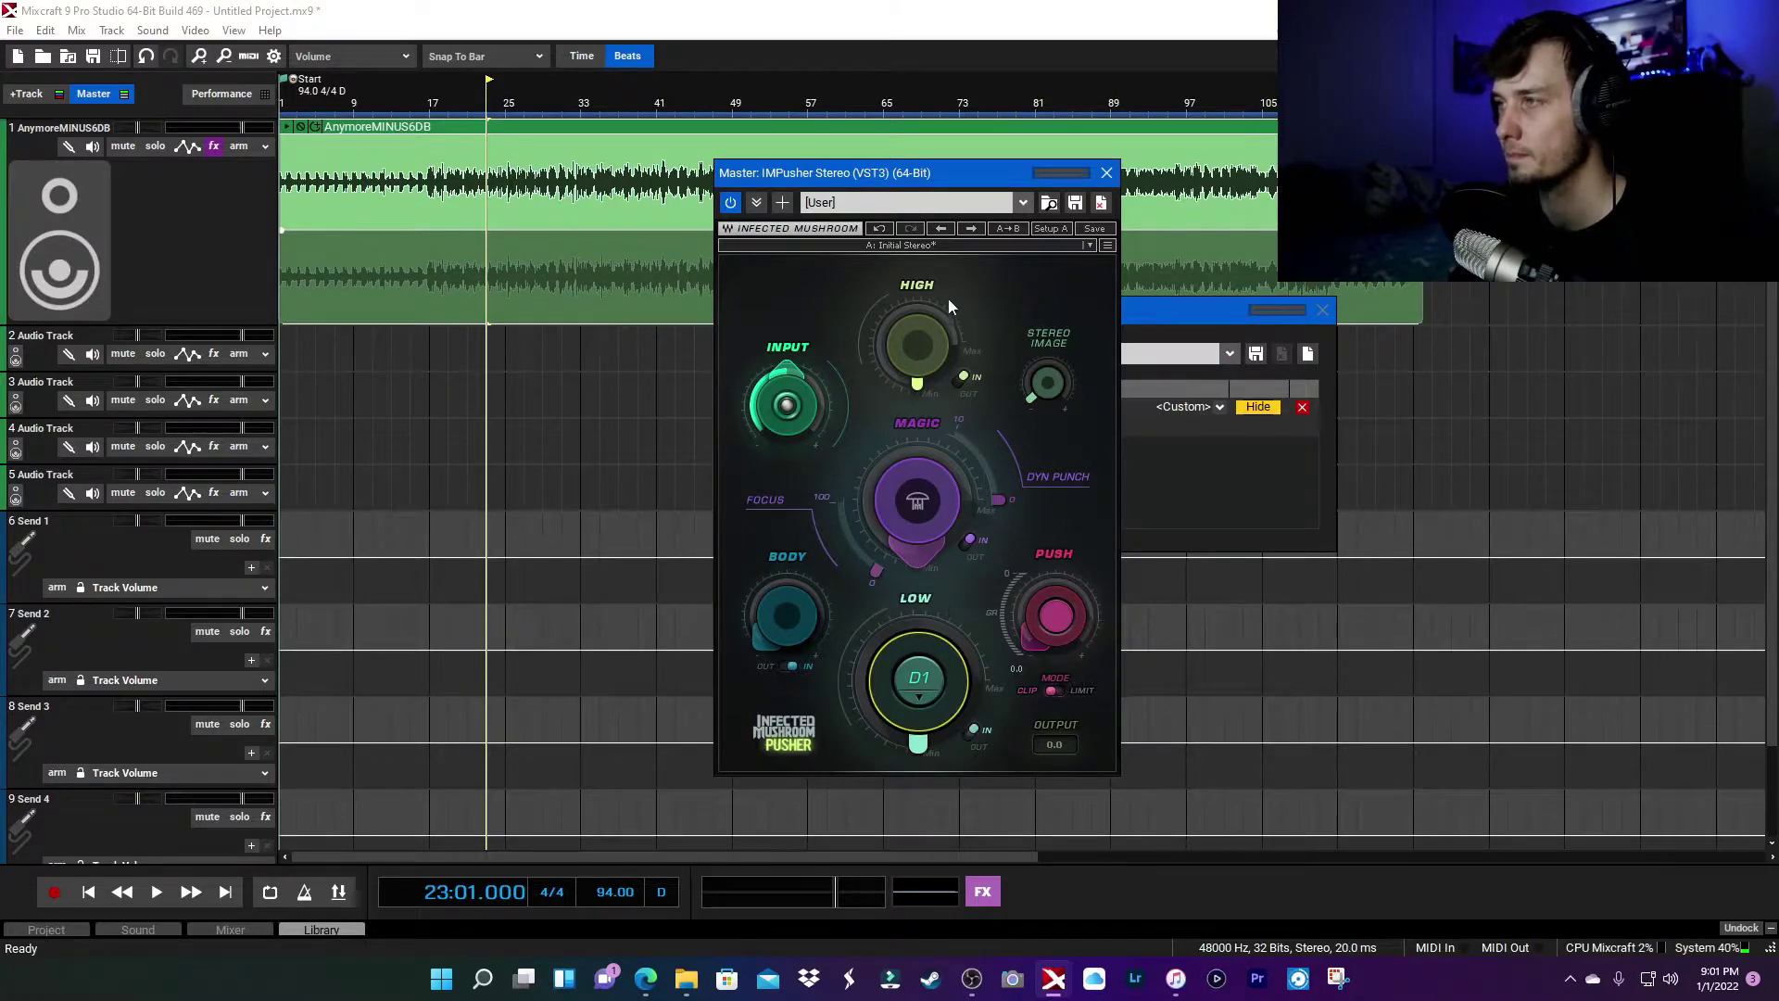
Play the beat from about bar 16 and raise the IMPusher's Push and Stereo Image amounts
drag(936, 181, 803, 163)
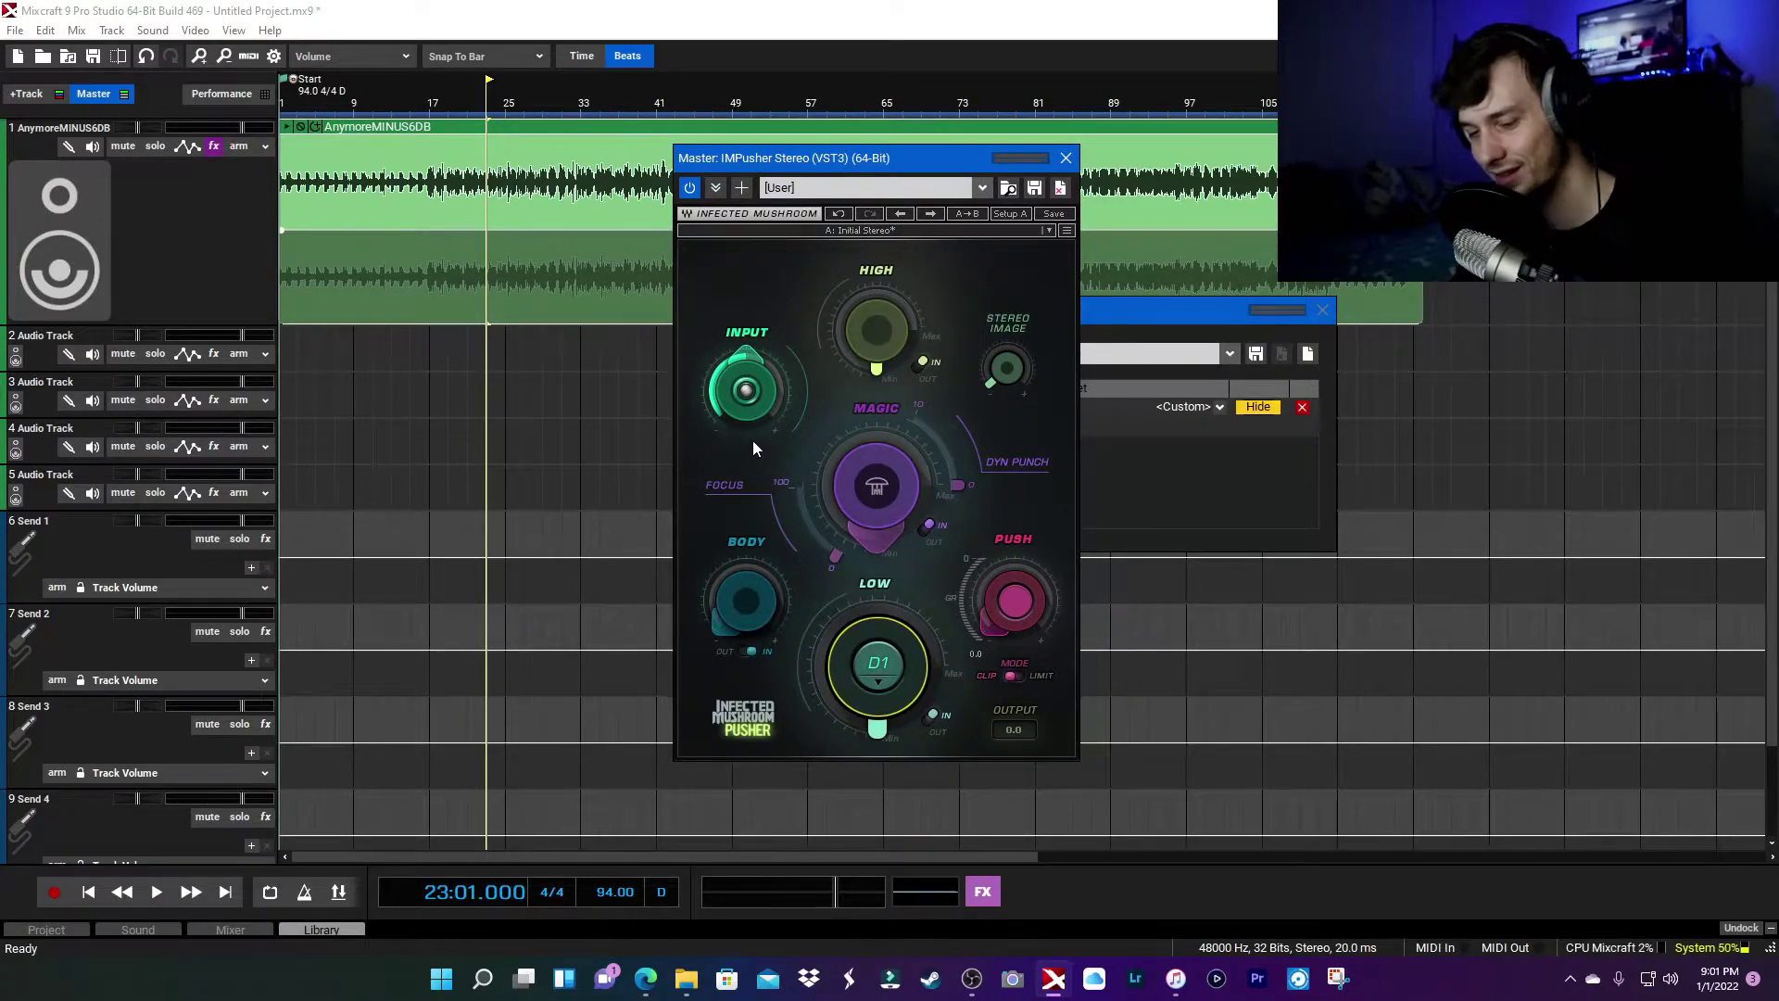
key(space)
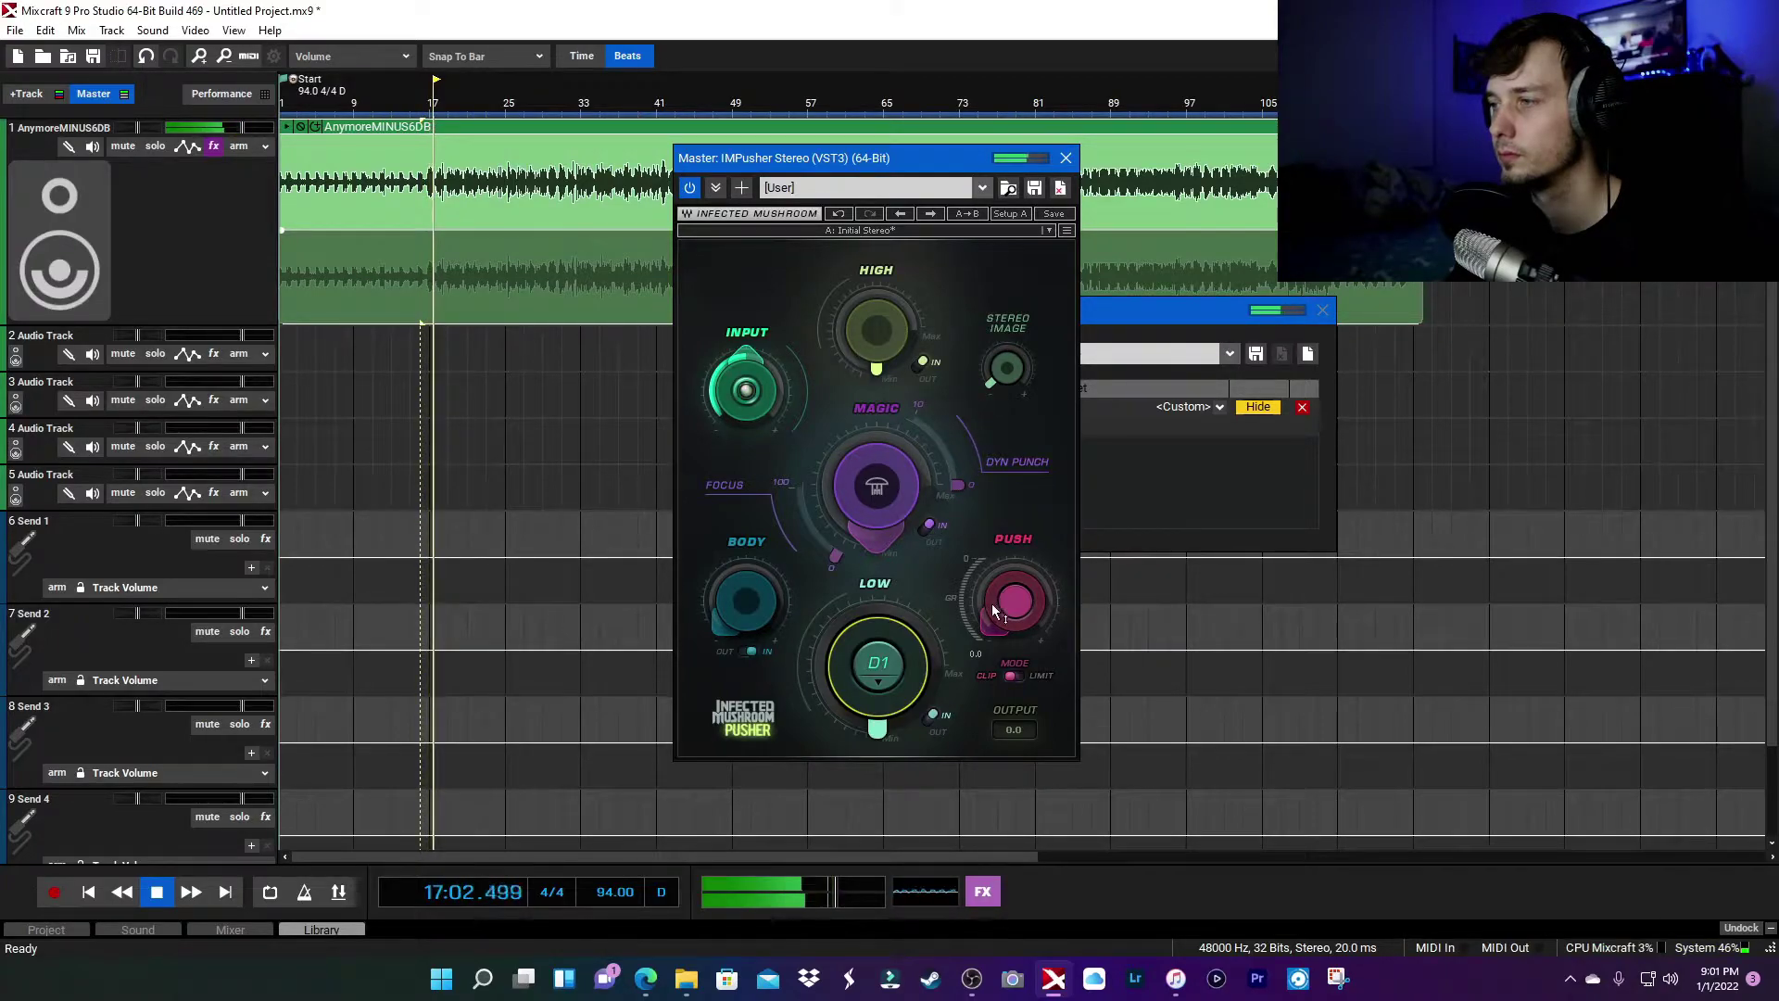
drag(991, 609, 991, 567)
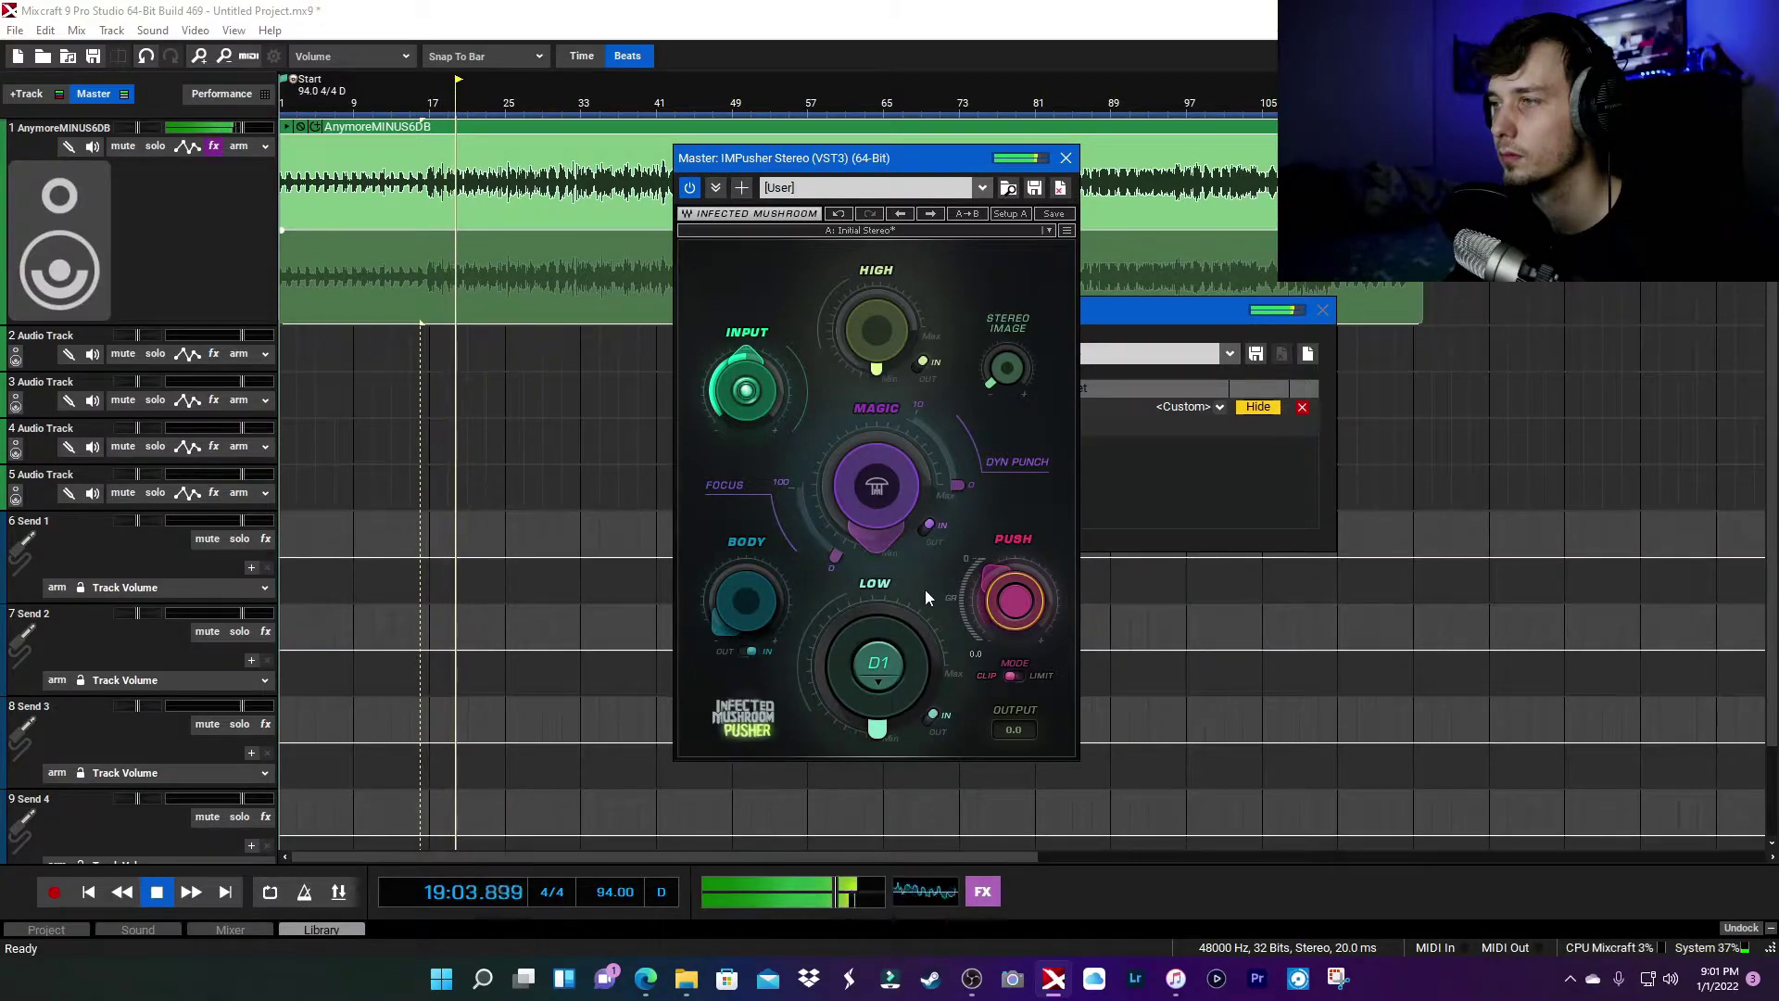
drag(991, 383, 991, 363)
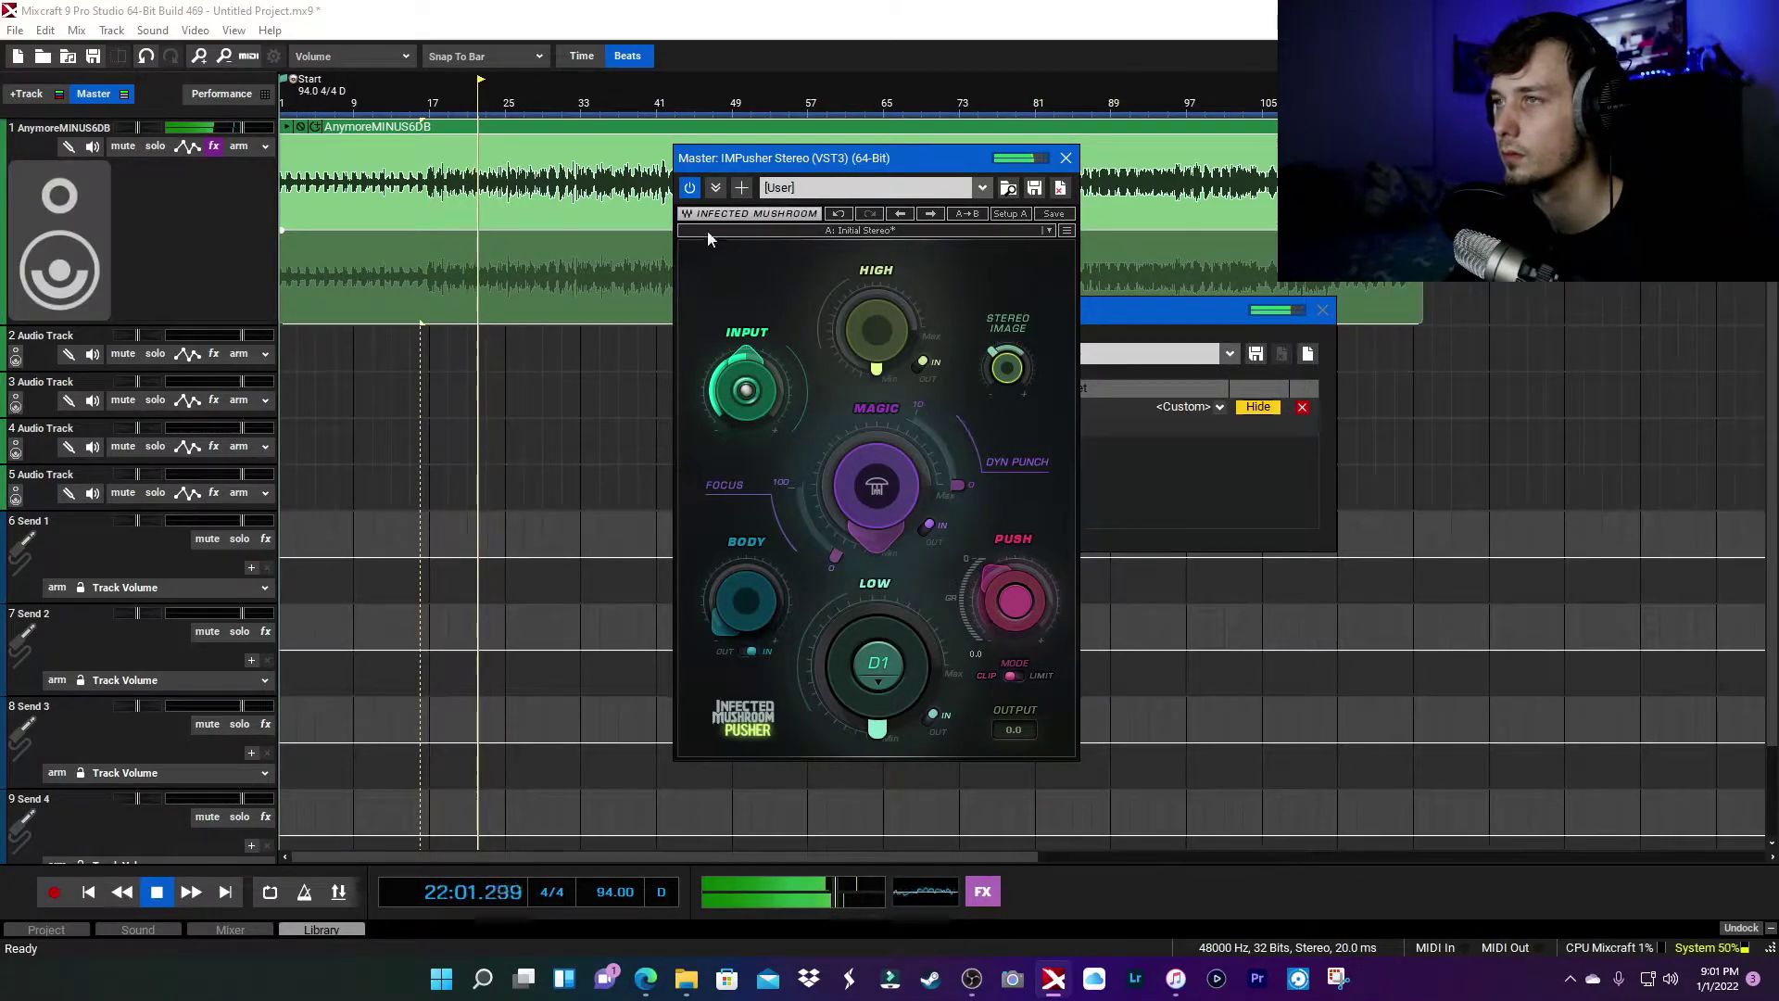
Continue playback from about bar 40 and raise the IMPusher's High to about a quarter and Magic to about half
drag(690, 158, 714, 289)
click(585, 100)
click(651, 111)
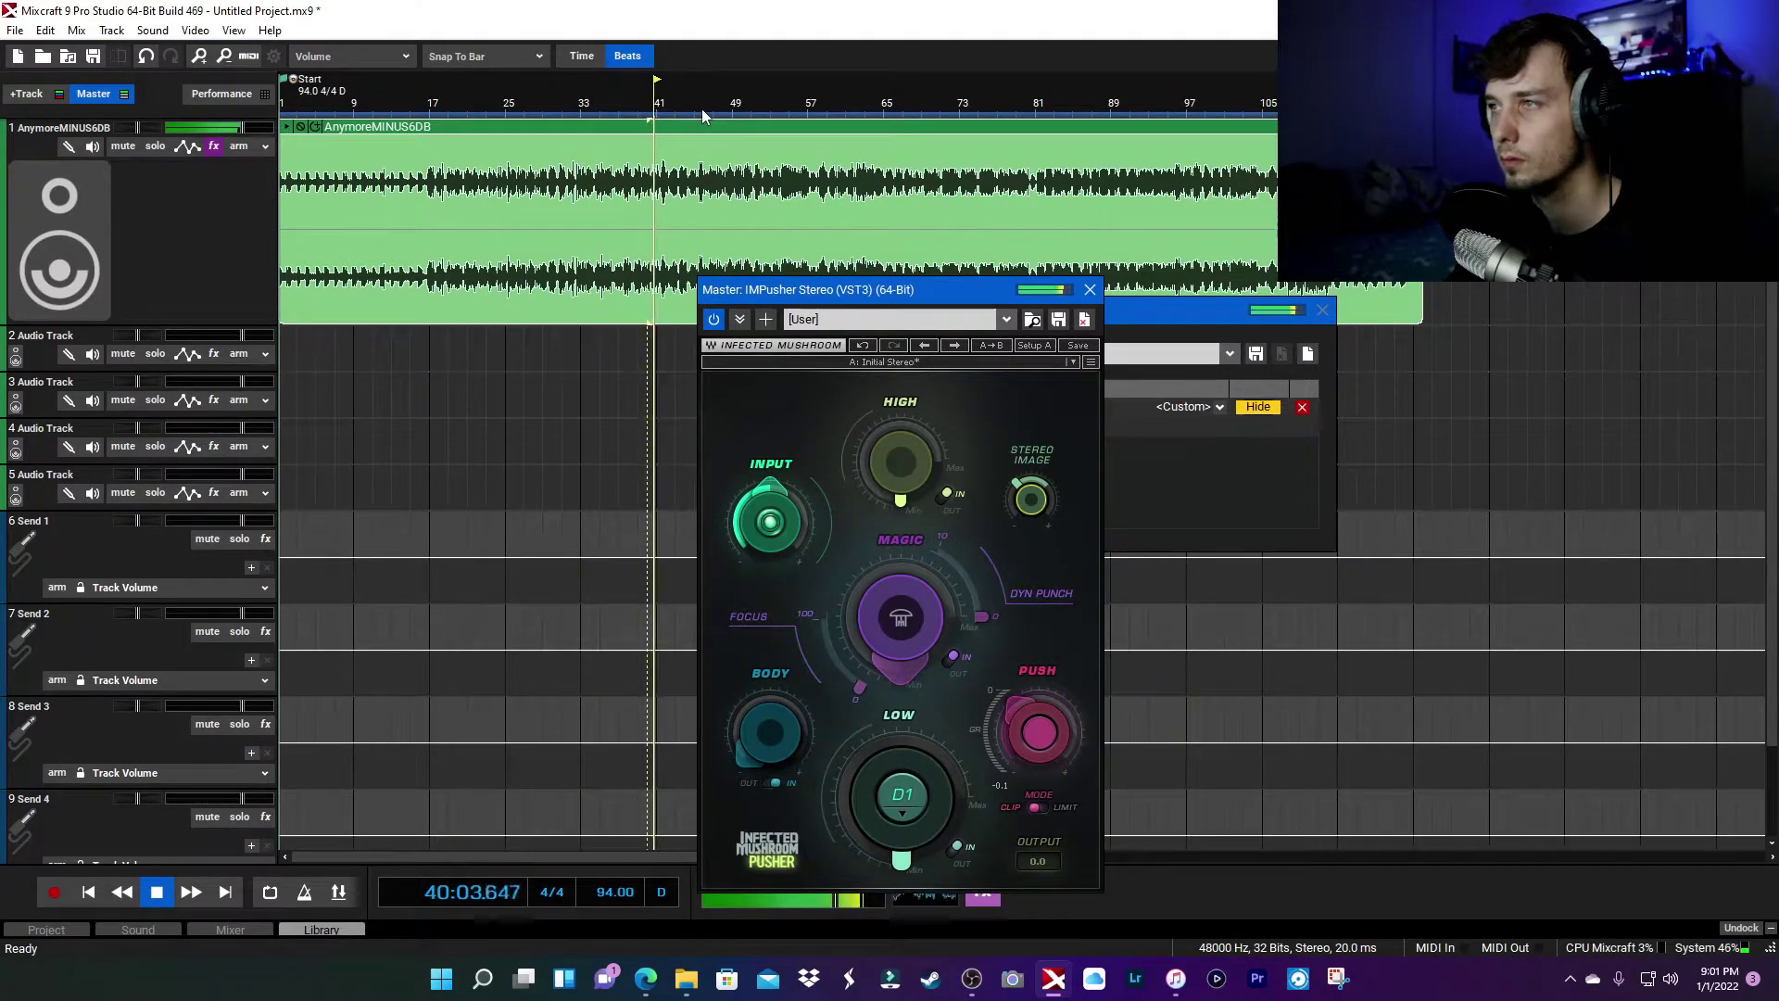
drag(901, 463, 918, 582)
drag(903, 665, 943, 682)
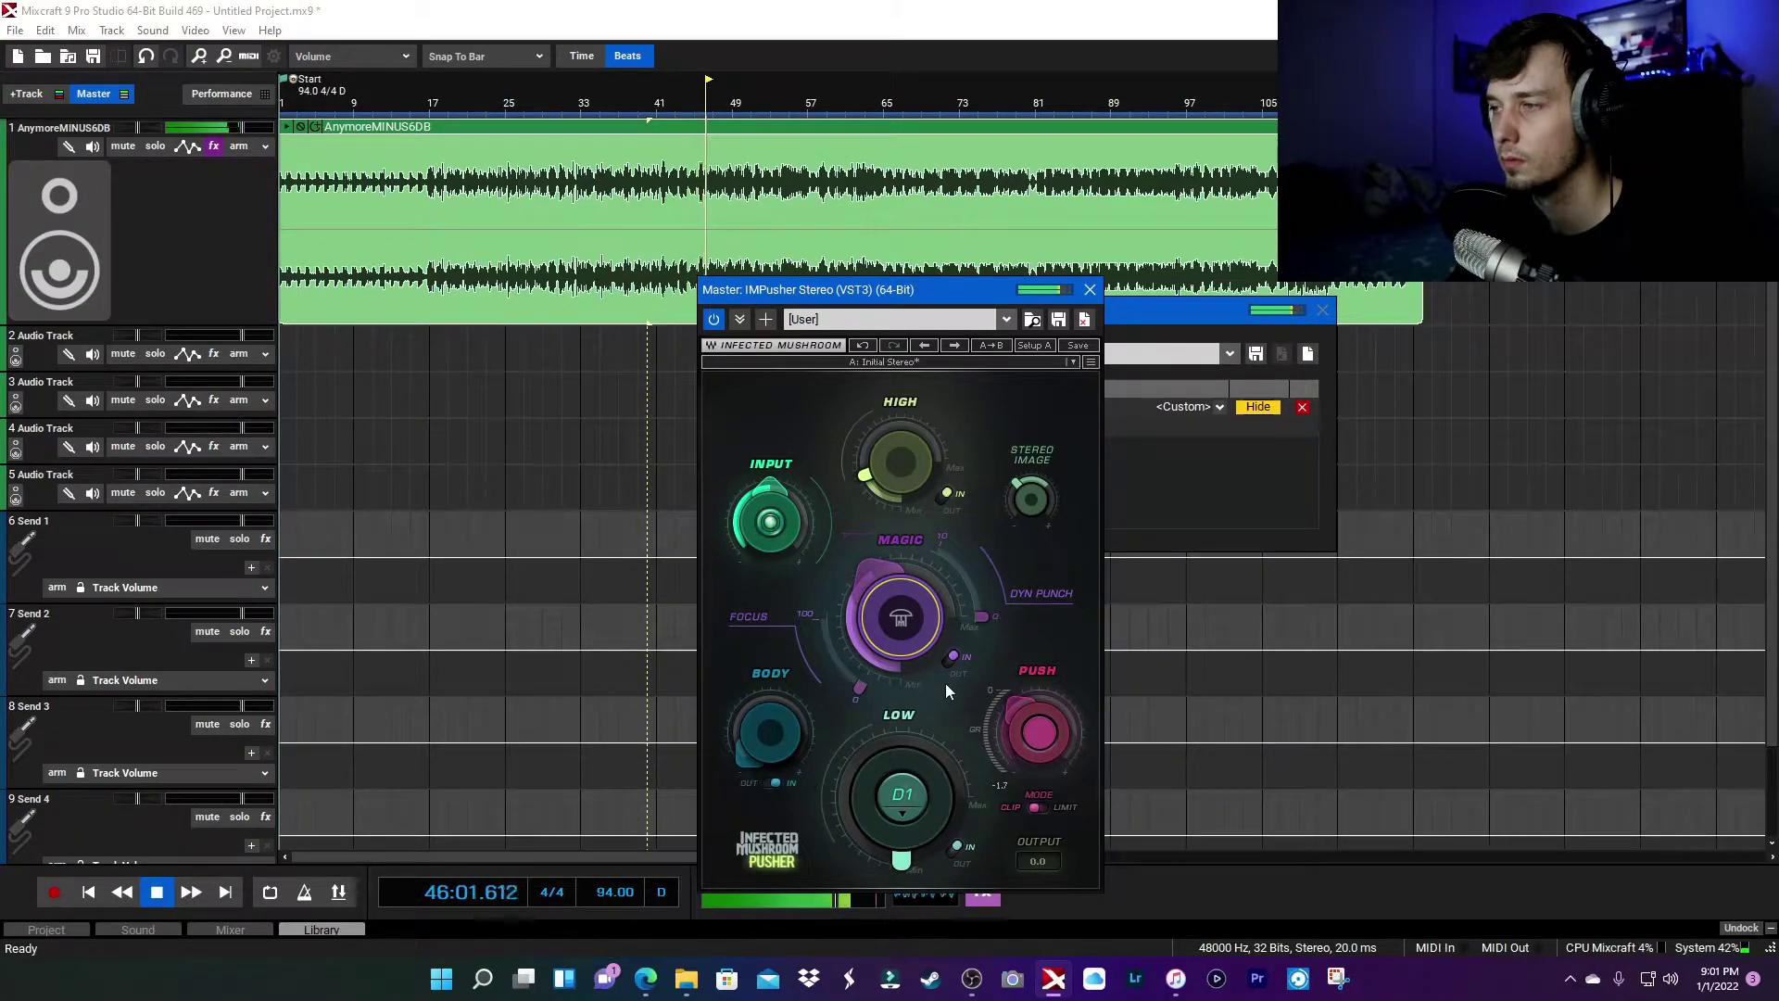
Raise the IMPusher's Dyn Punch and Focus amounts slightly above zero while the beat plays
mouse_move(982, 617)
mouse_down()
mouse_move(959, 561)
mouse_move(978, 591)
mouse_up()
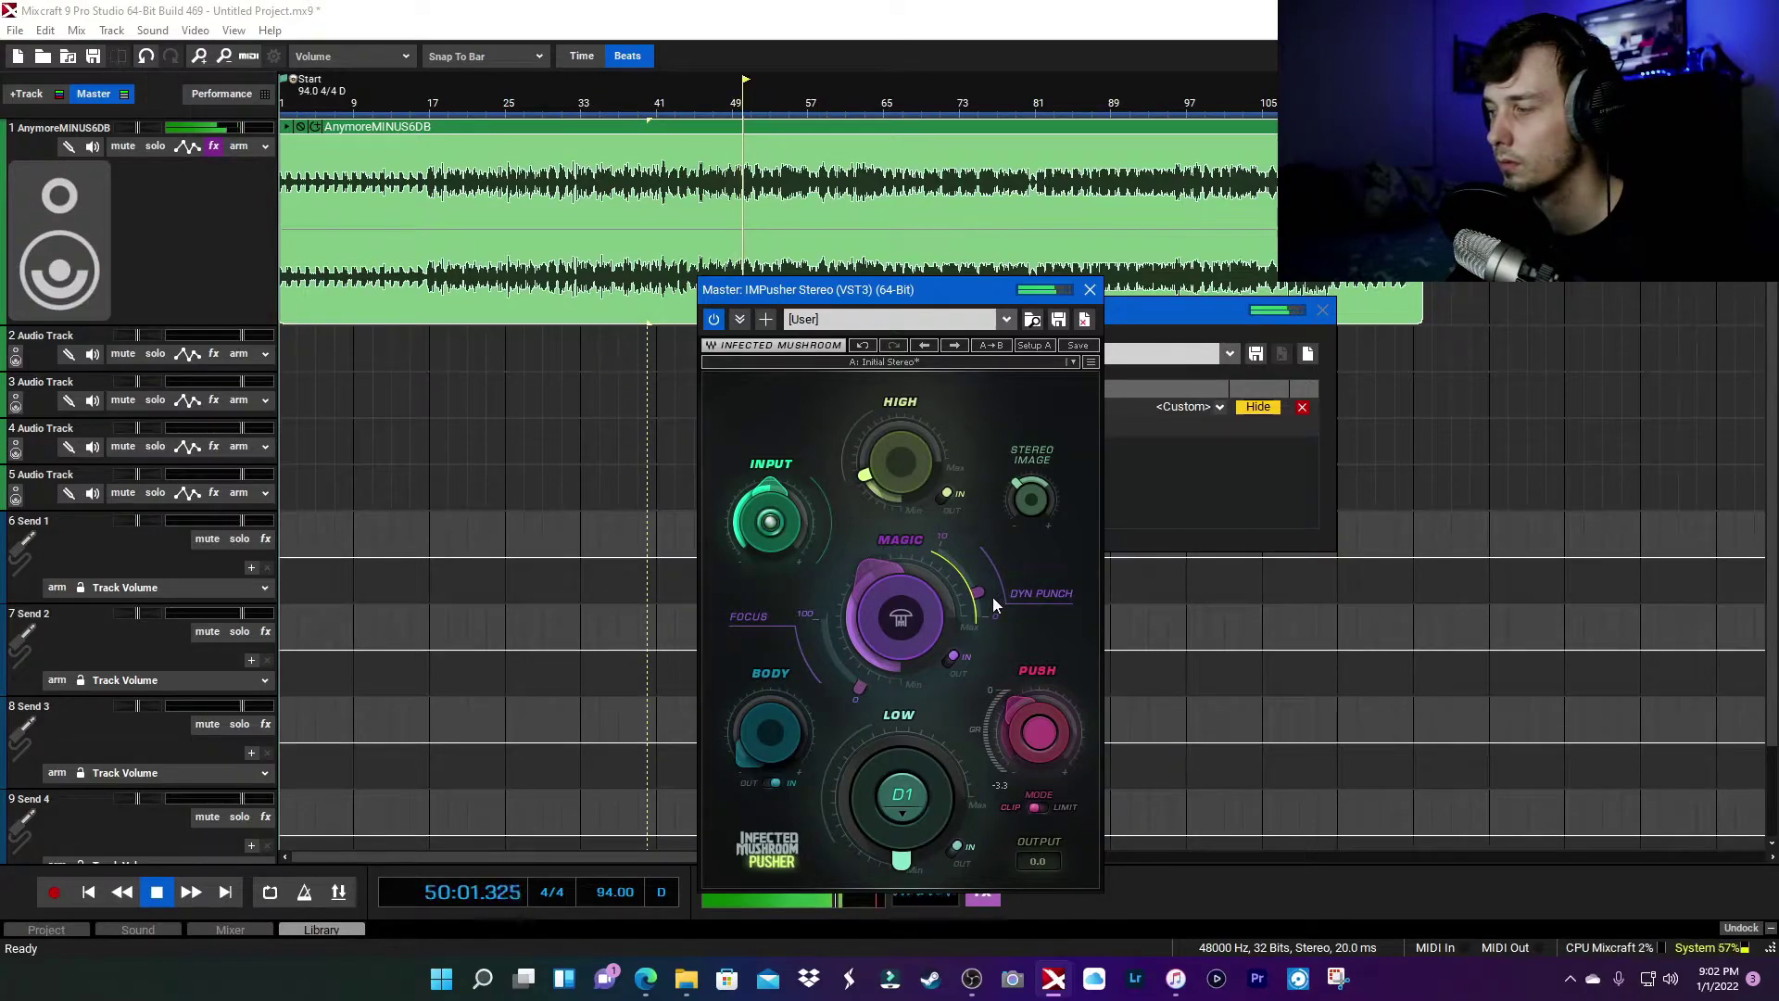
drag(977, 603, 978, 606)
drag(875, 678, 876, 669)
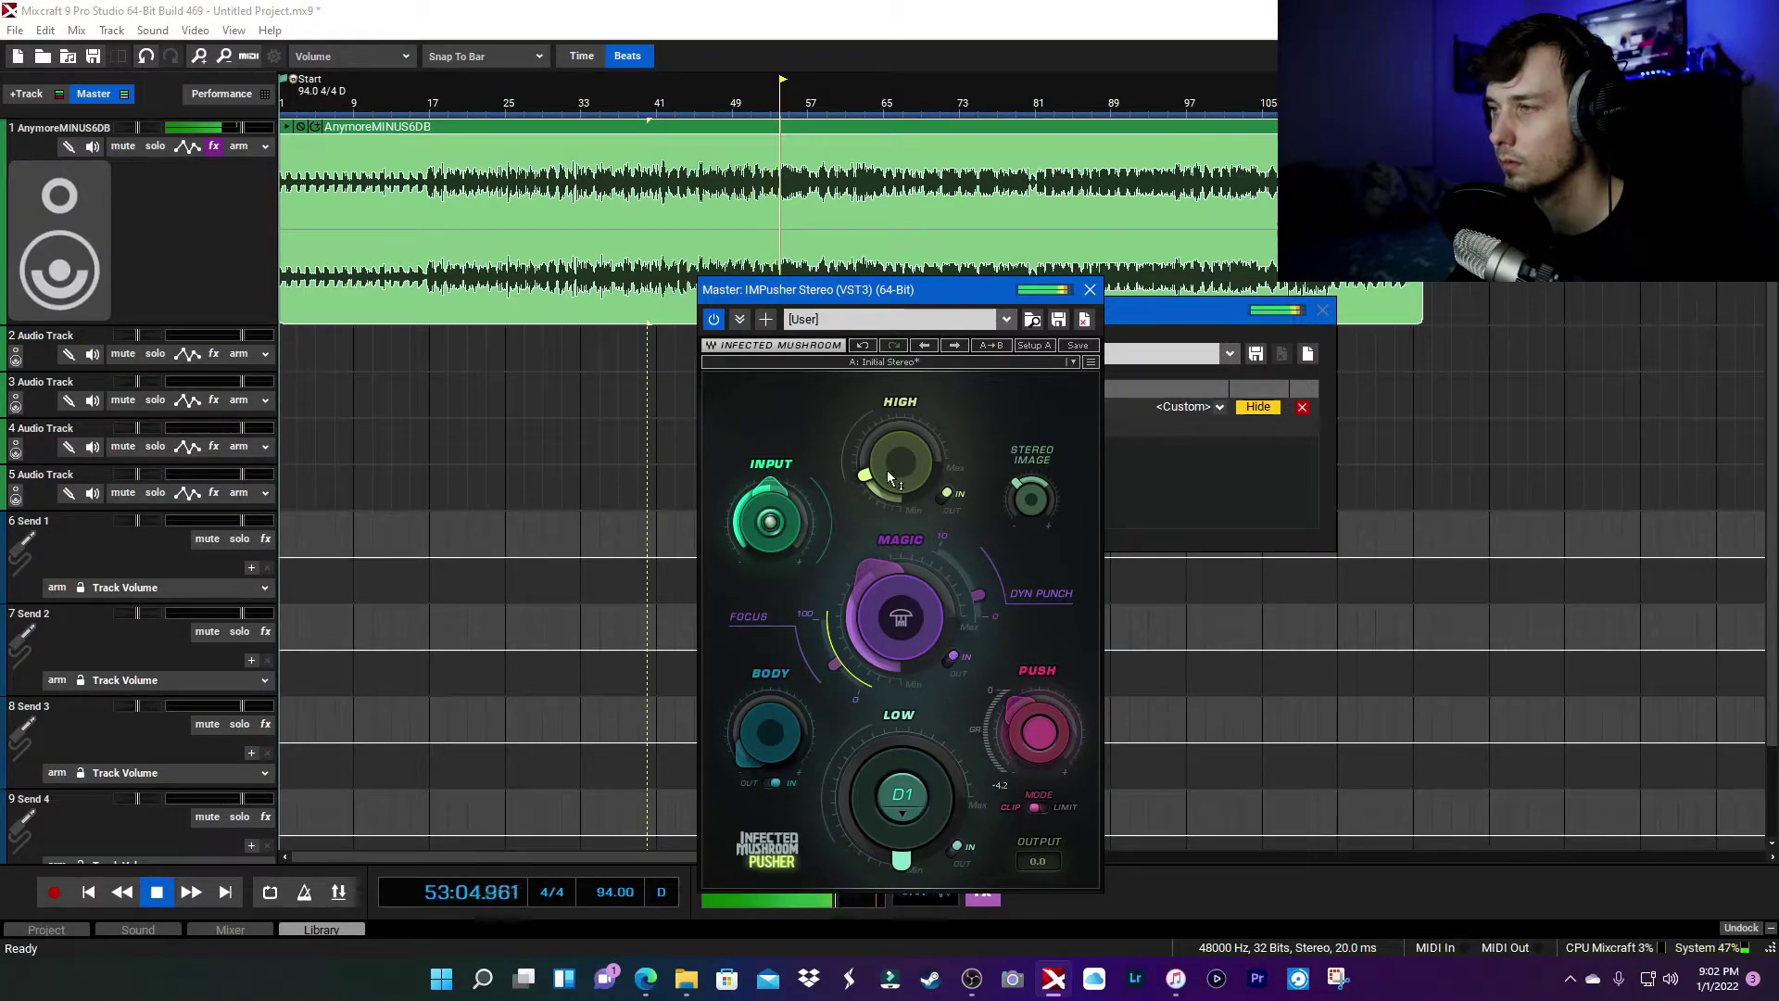
Lower the IMPusher's High amount slightly and increase its Push amount a little while listening to the beat
drag(897, 474, 897, 474)
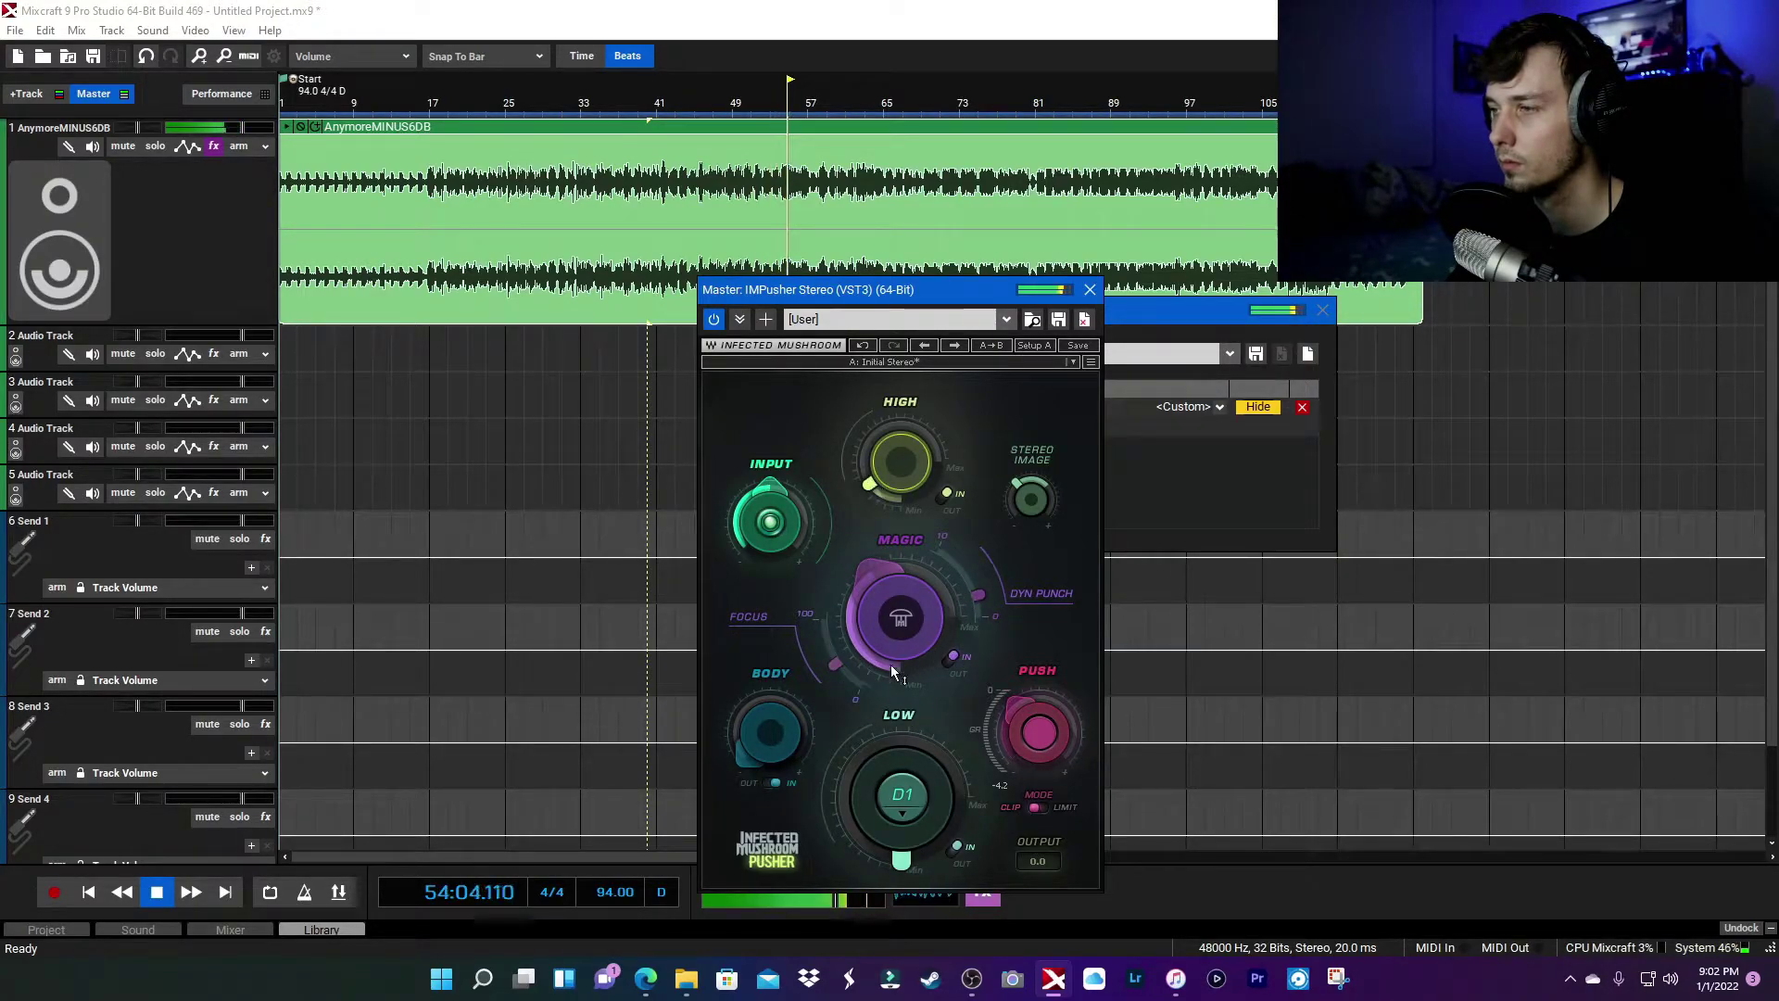
drag(1019, 728, 1019, 713)
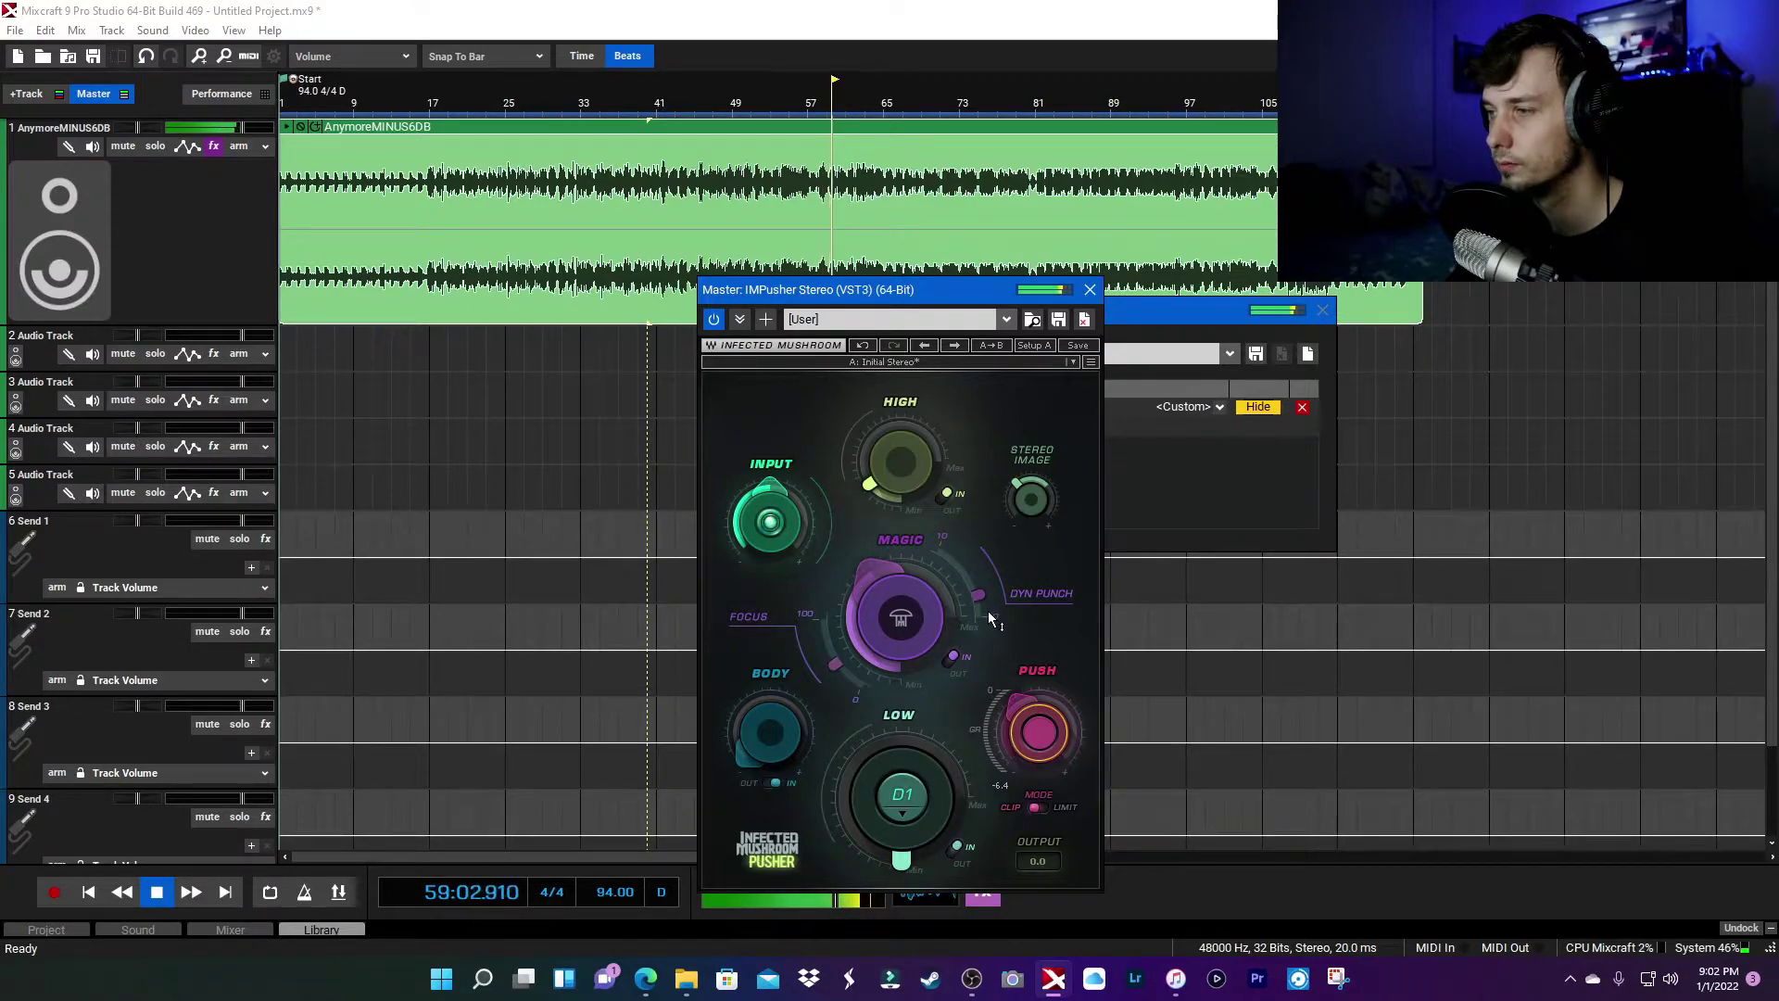
mouse_move(938, 795)
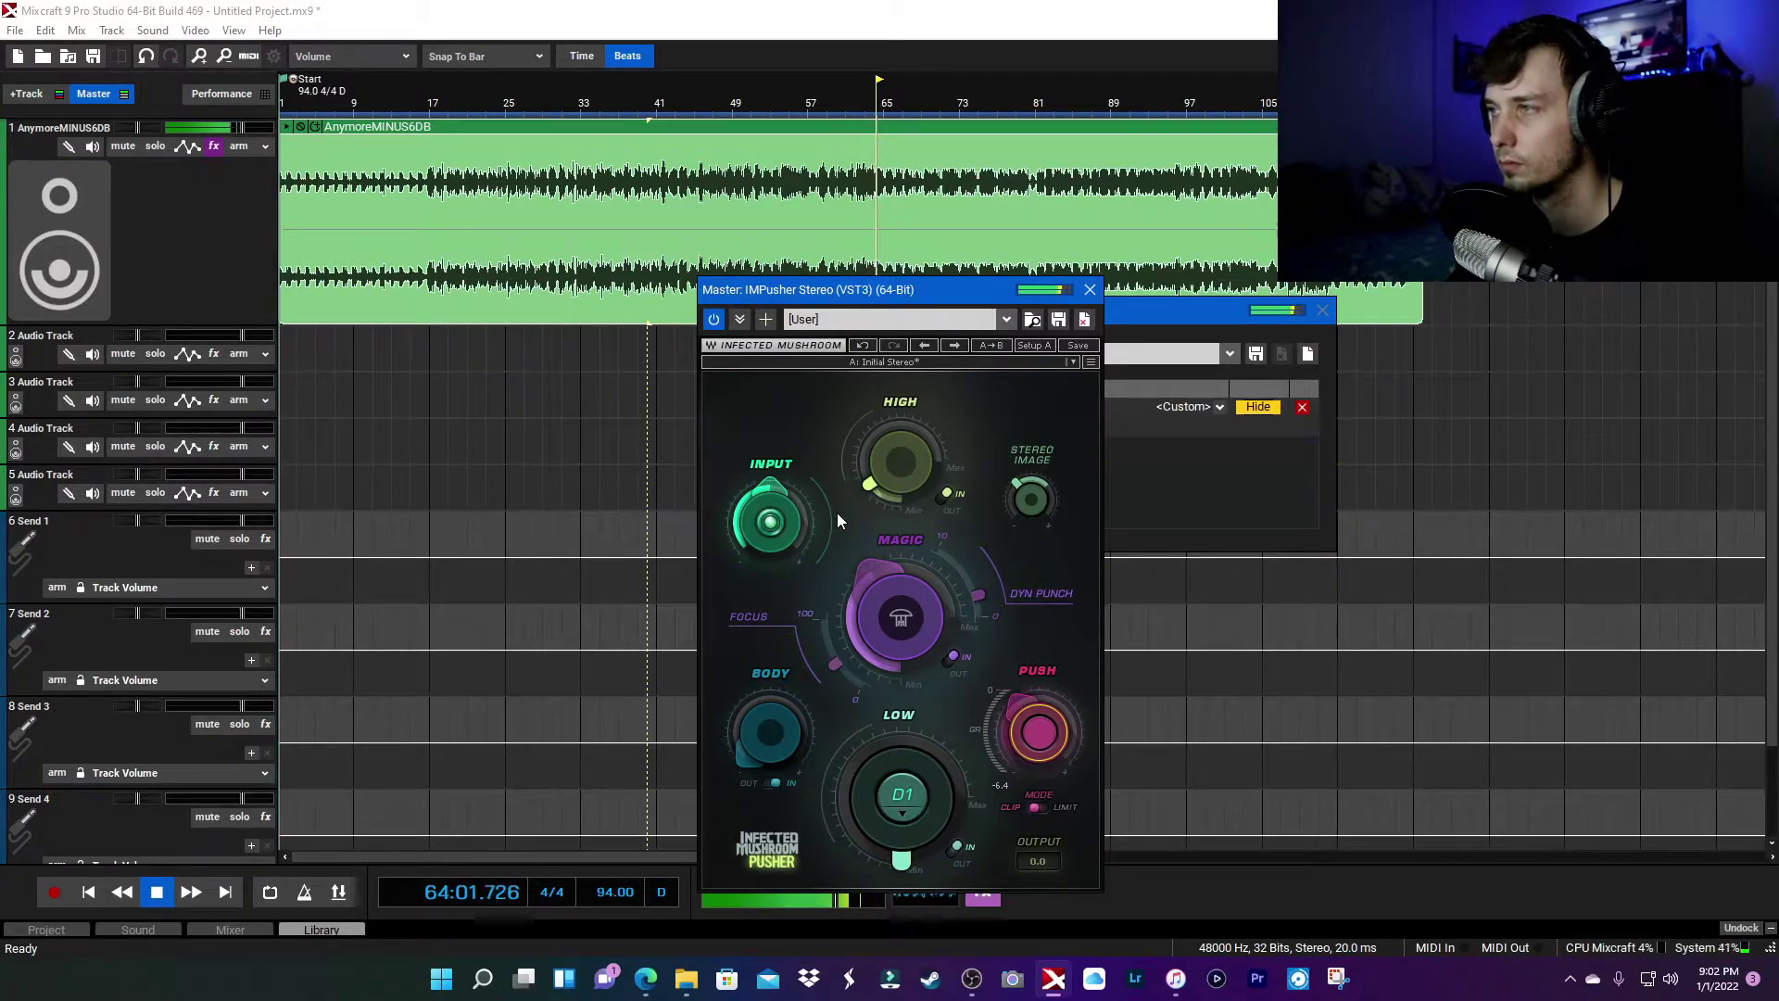
mouse_move(920, 603)
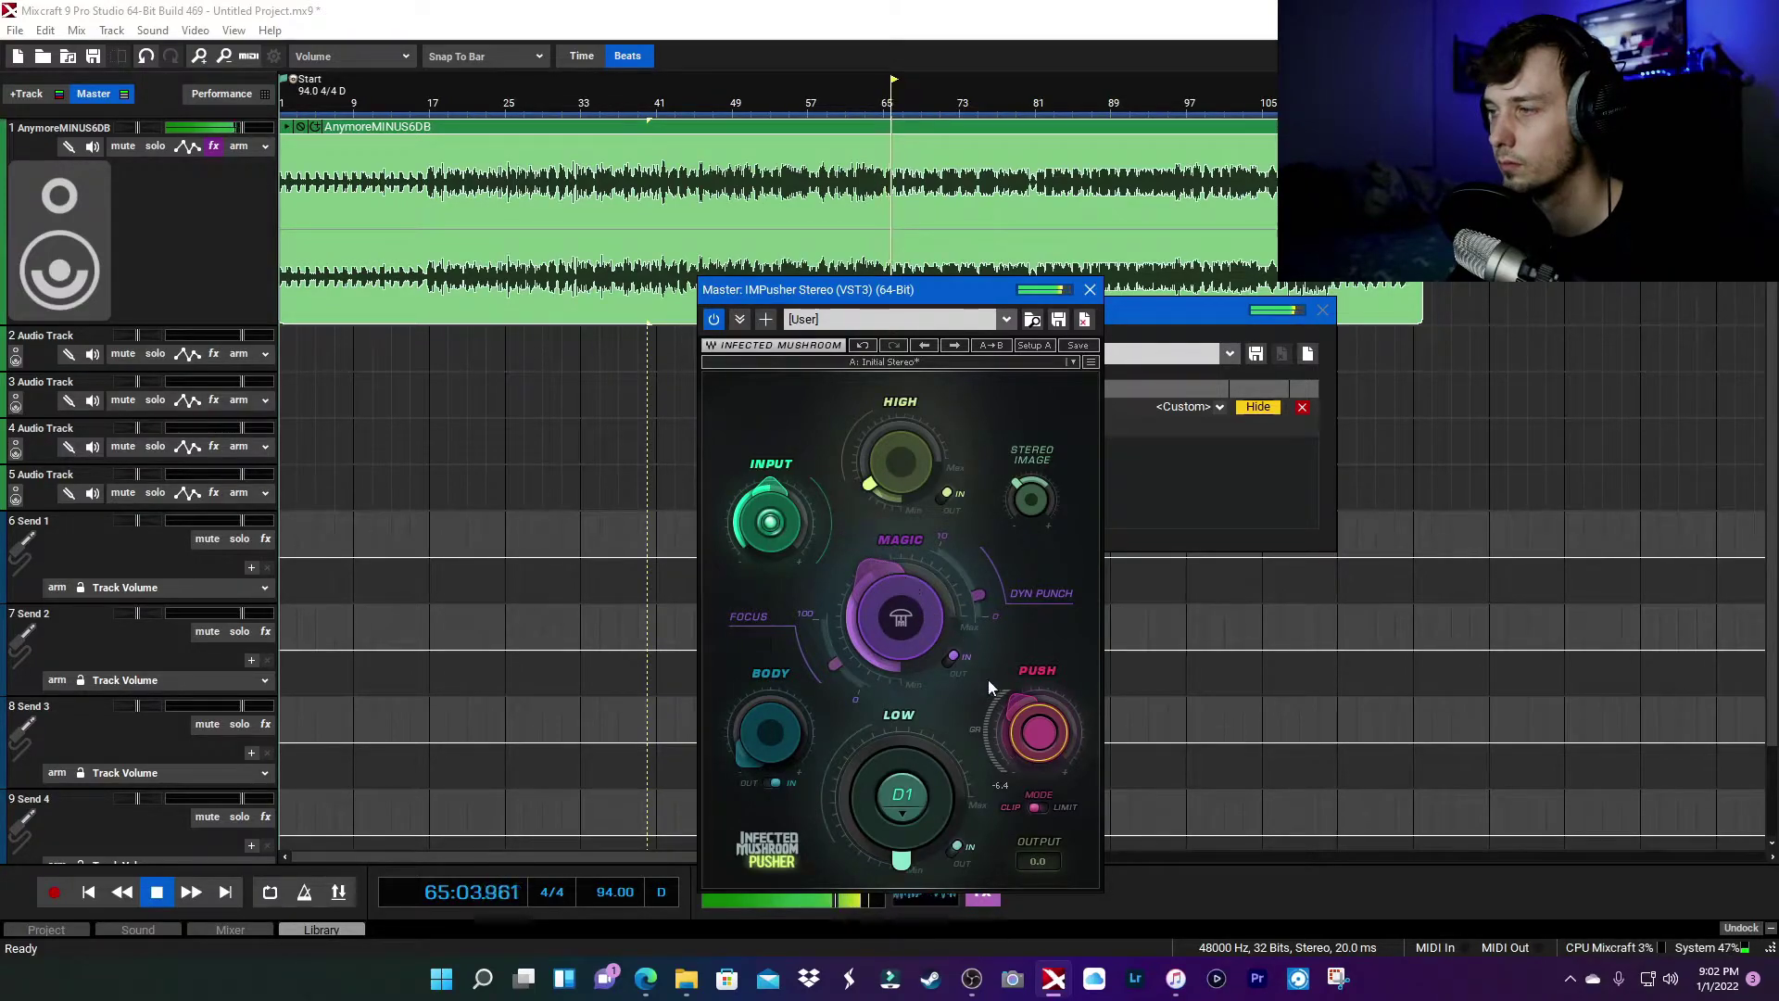
Increase the IMPusher's Magic and Body amounts slightly, and raise Low to about a fifth of its range
mouse_move(873, 595)
mouse_down()
mouse_move(873, 546)
mouse_move(873, 584)
mouse_up()
drag(770, 733, 753, 746)
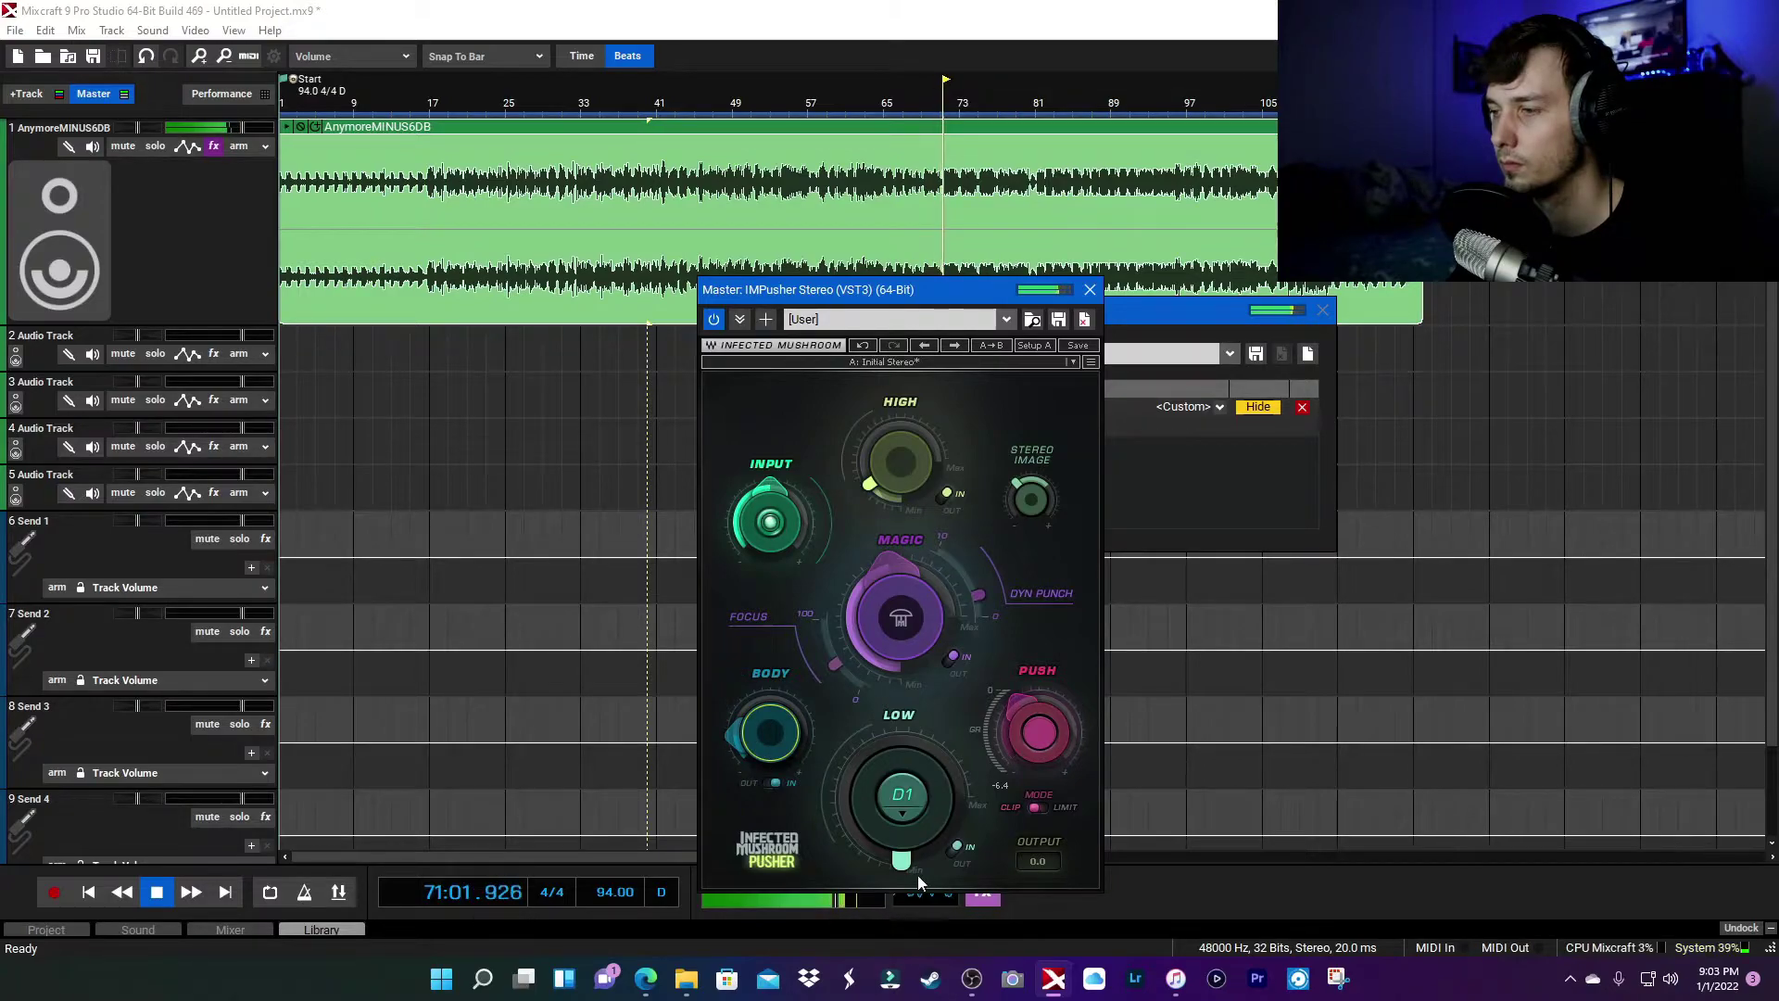
mouse_move(908, 864)
mouse_down()
mouse_move(908, 834)
mouse_move(908, 871)
mouse_up()
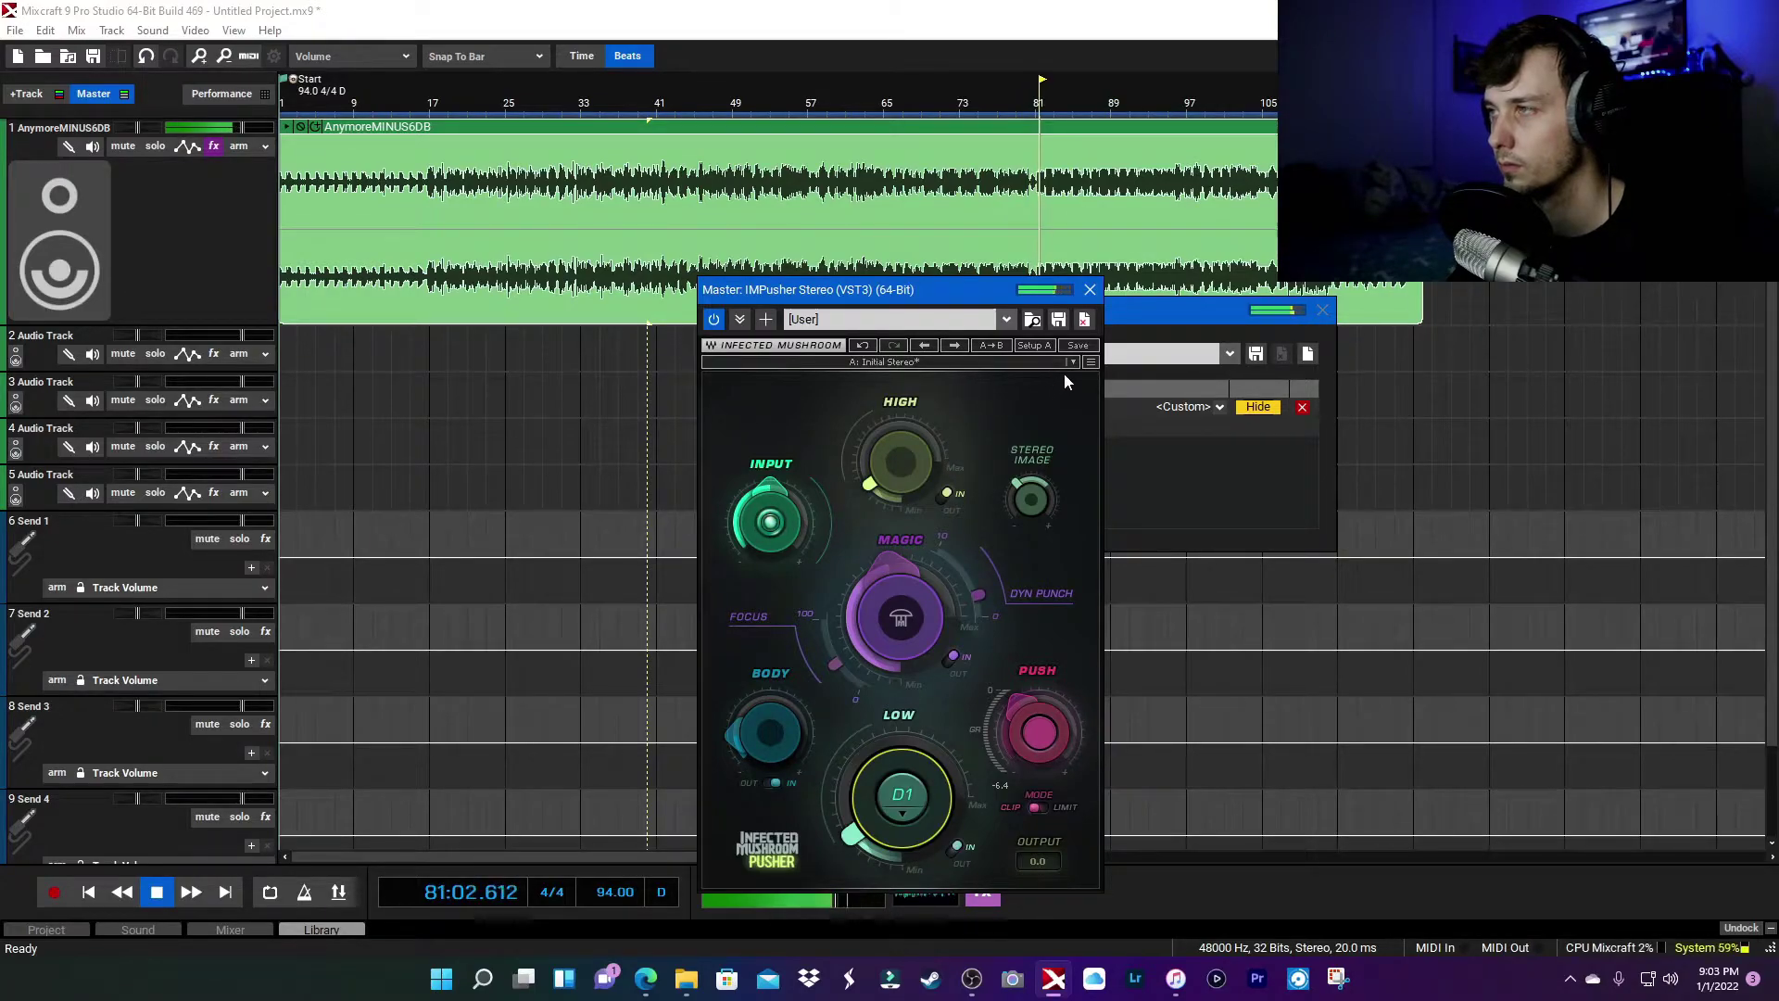
Close and reopen the IMPusher from the master track's effect list, and stop playback in bar 83
click(1089, 293)
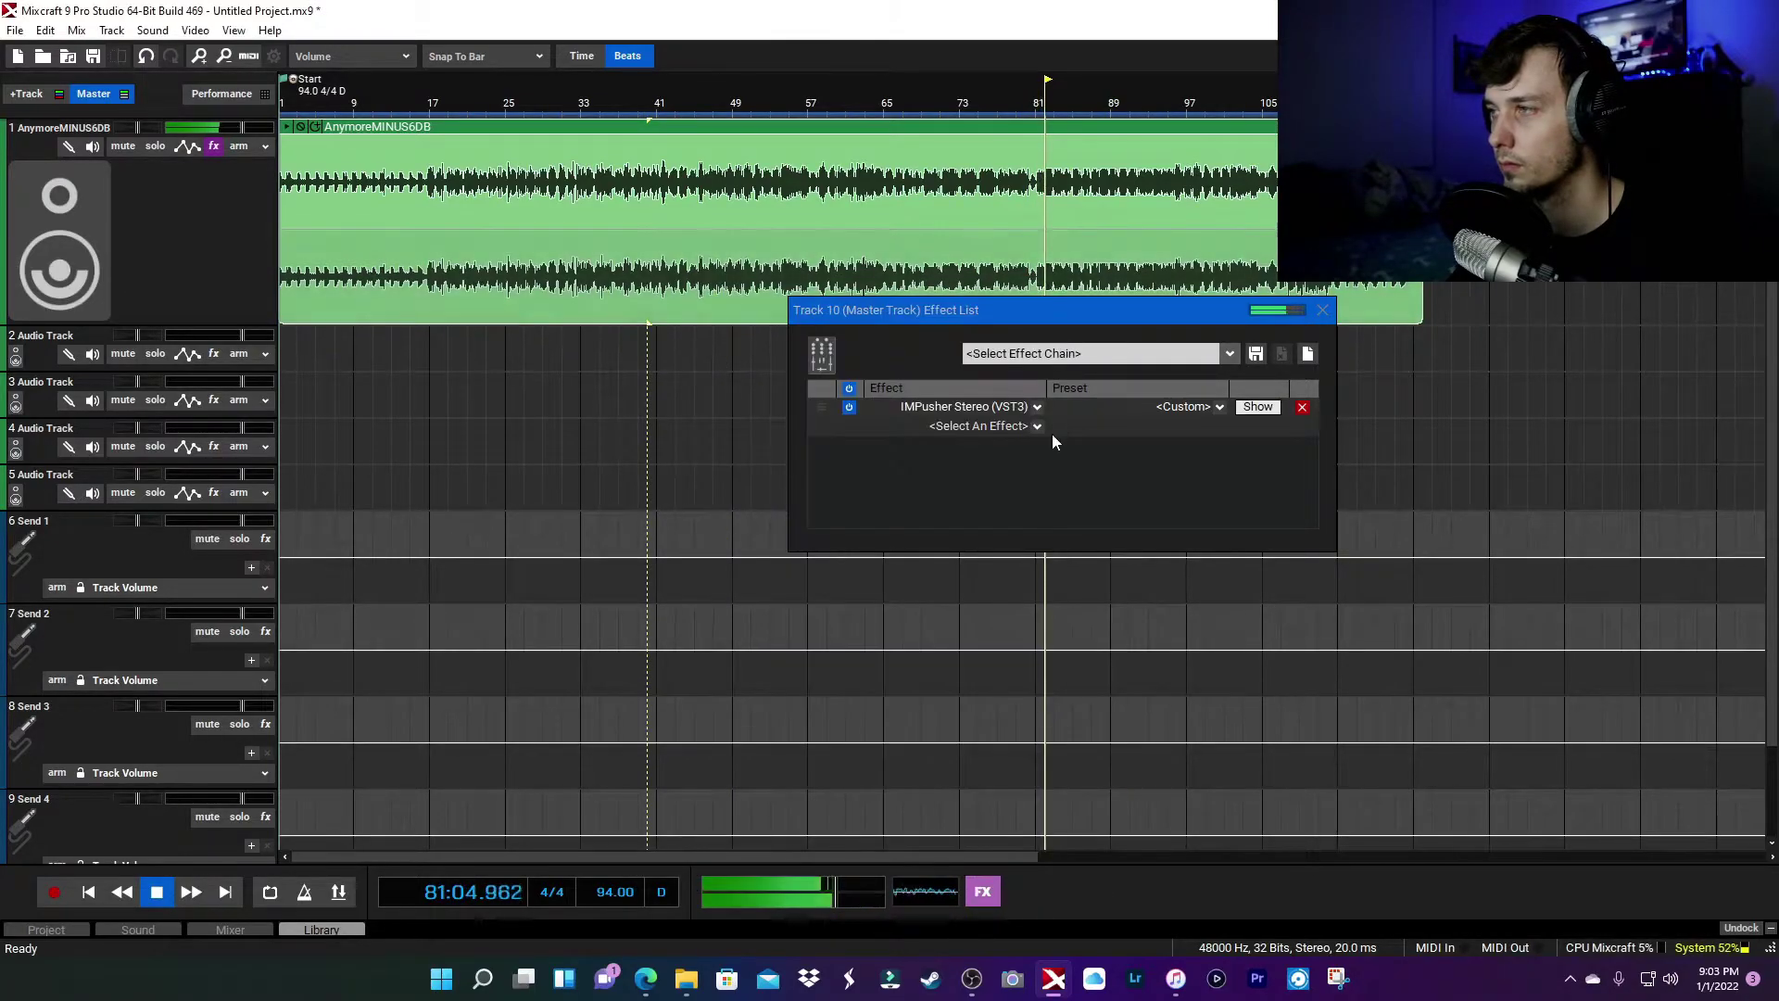
click(1250, 409)
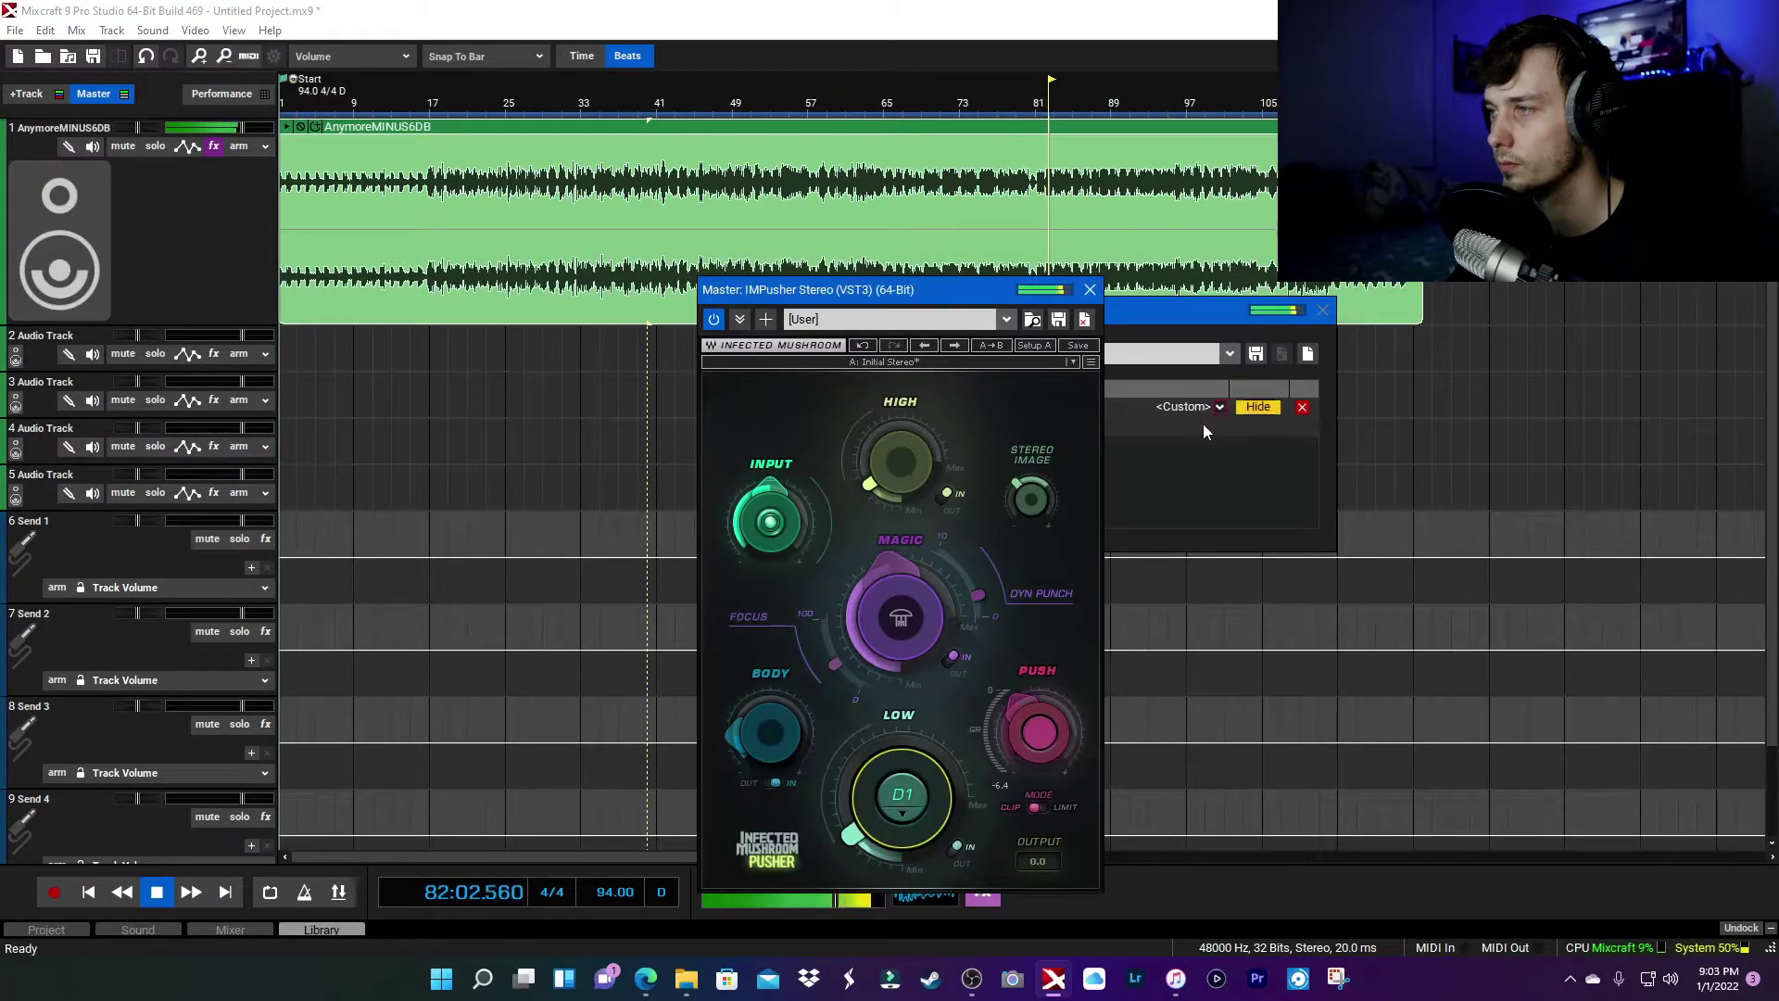
click(167, 893)
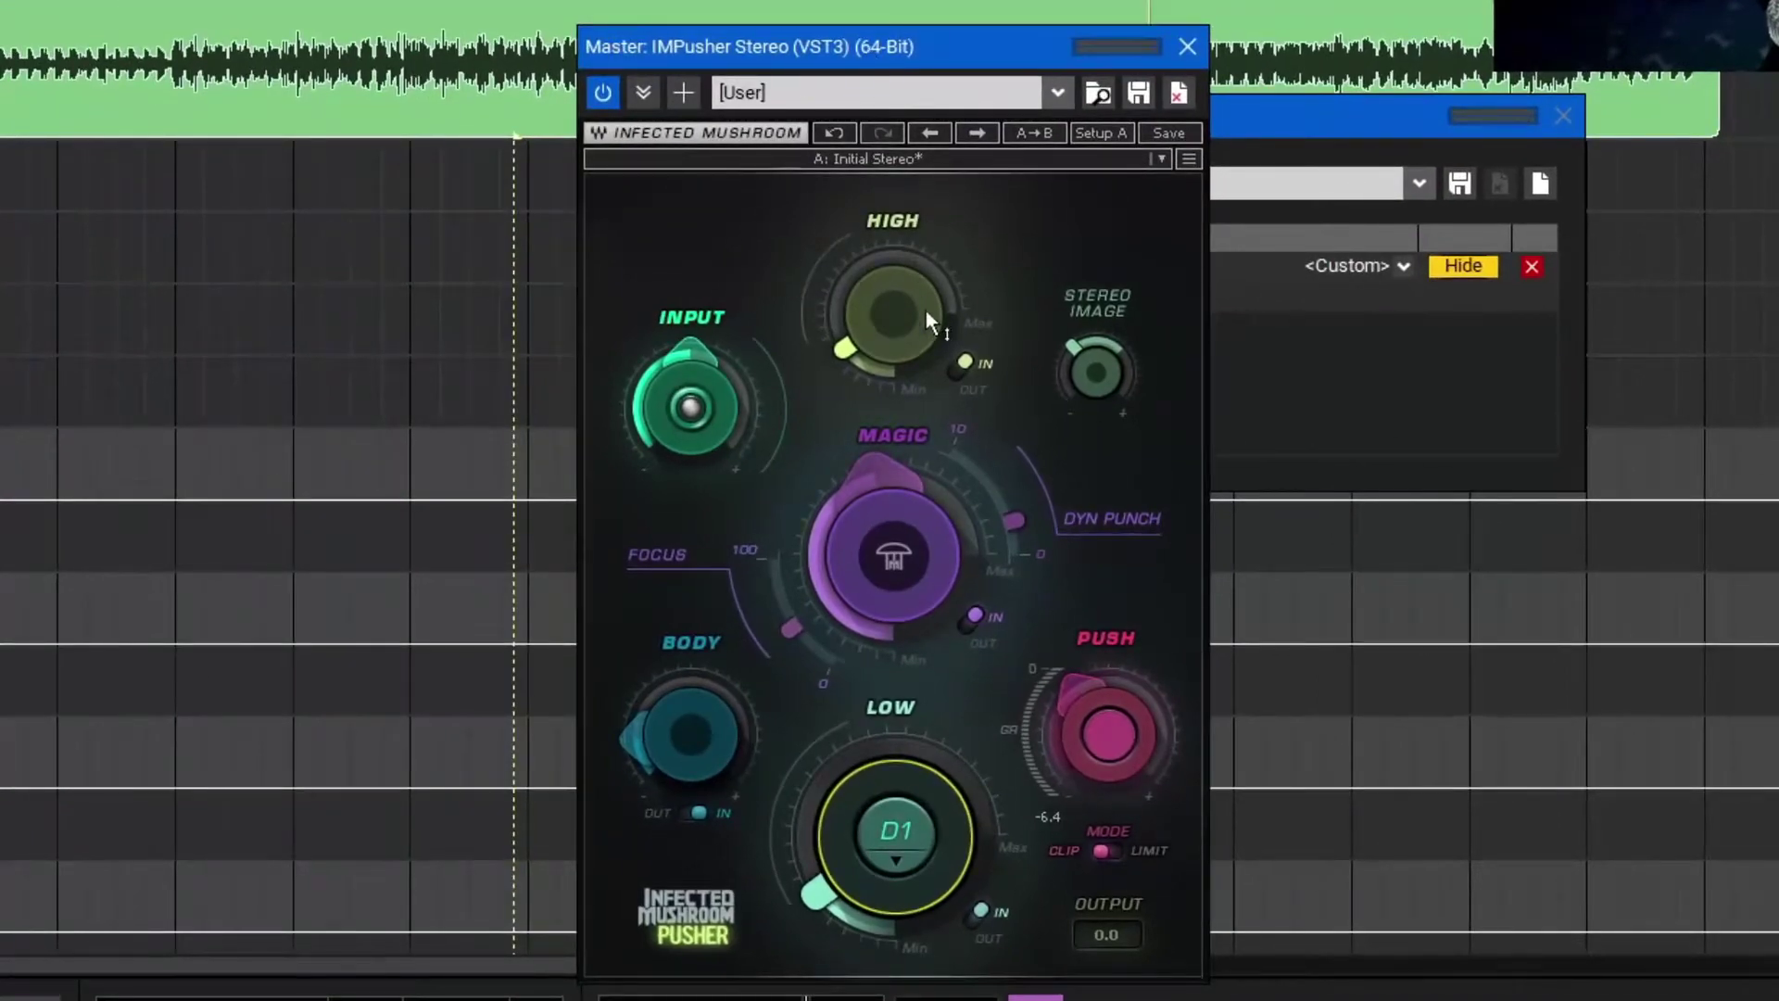
Review the IMPusher's High, Input, Magic and Push settings on the master track
mouse_move(871, 358)
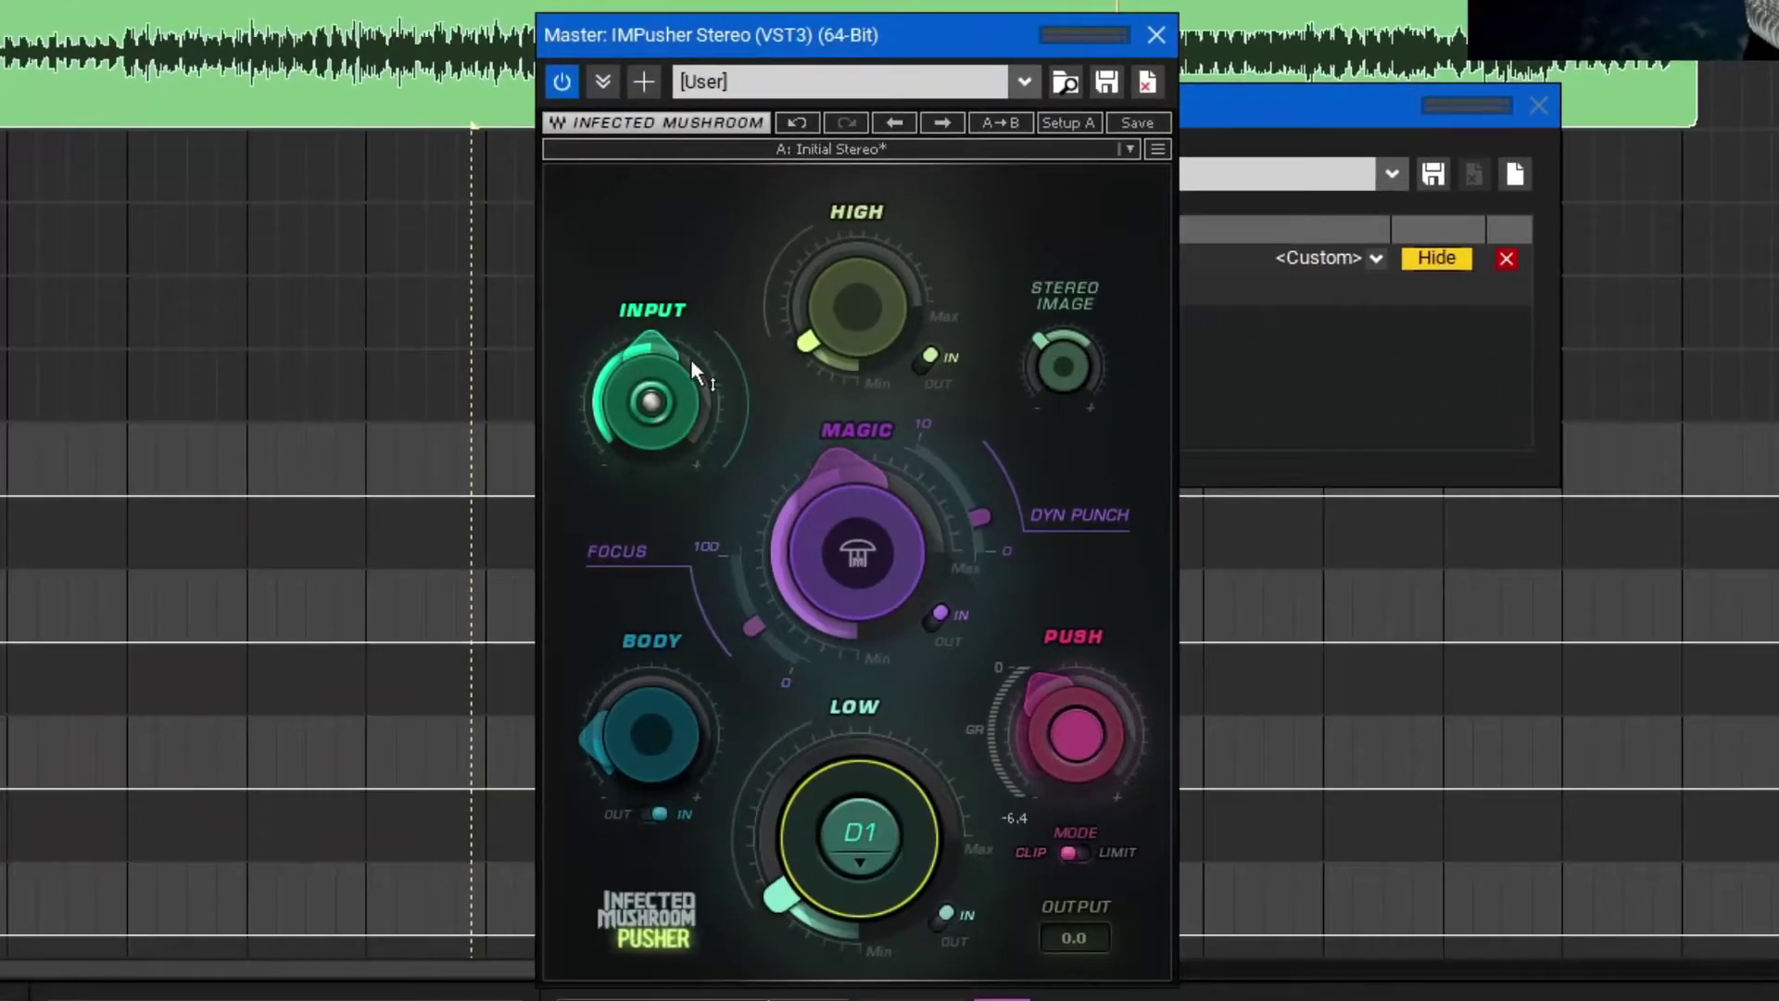
mouse_move(825, 465)
mouse_move(945, 524)
drag(862, 43, 911, 71)
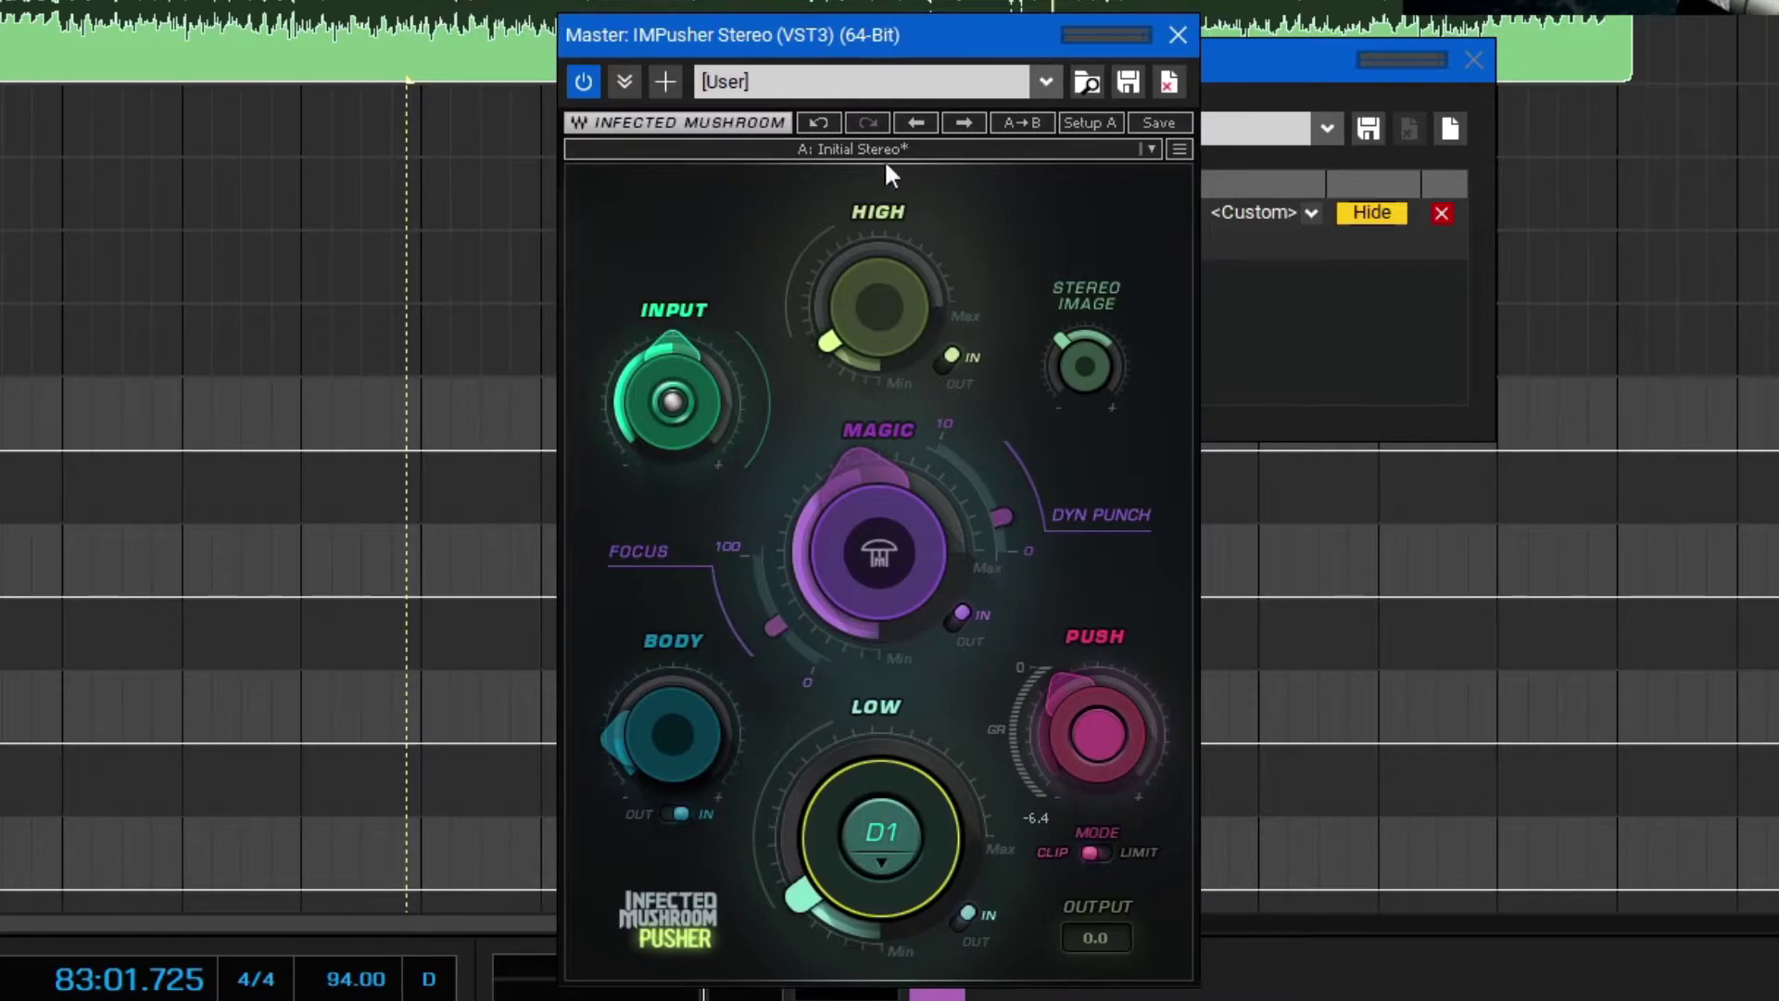
mouse_move(903, 320)
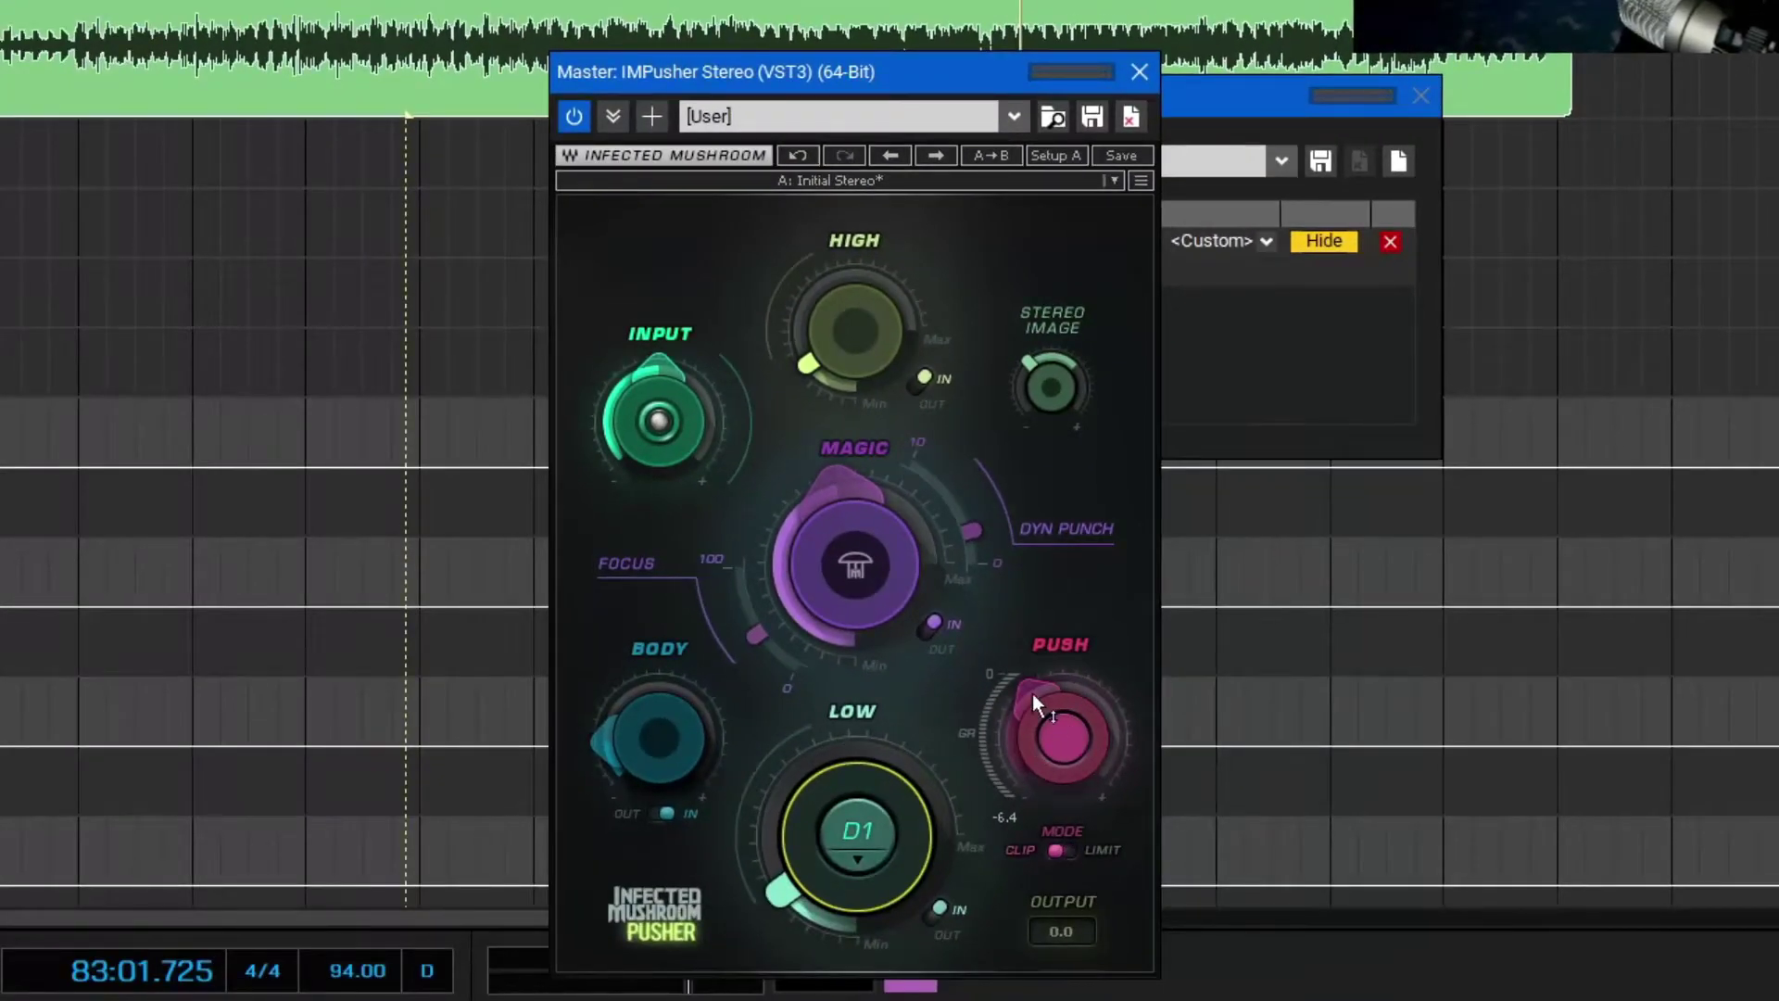
mouse_move(1025, 730)
drag(797, 80, 979, 174)
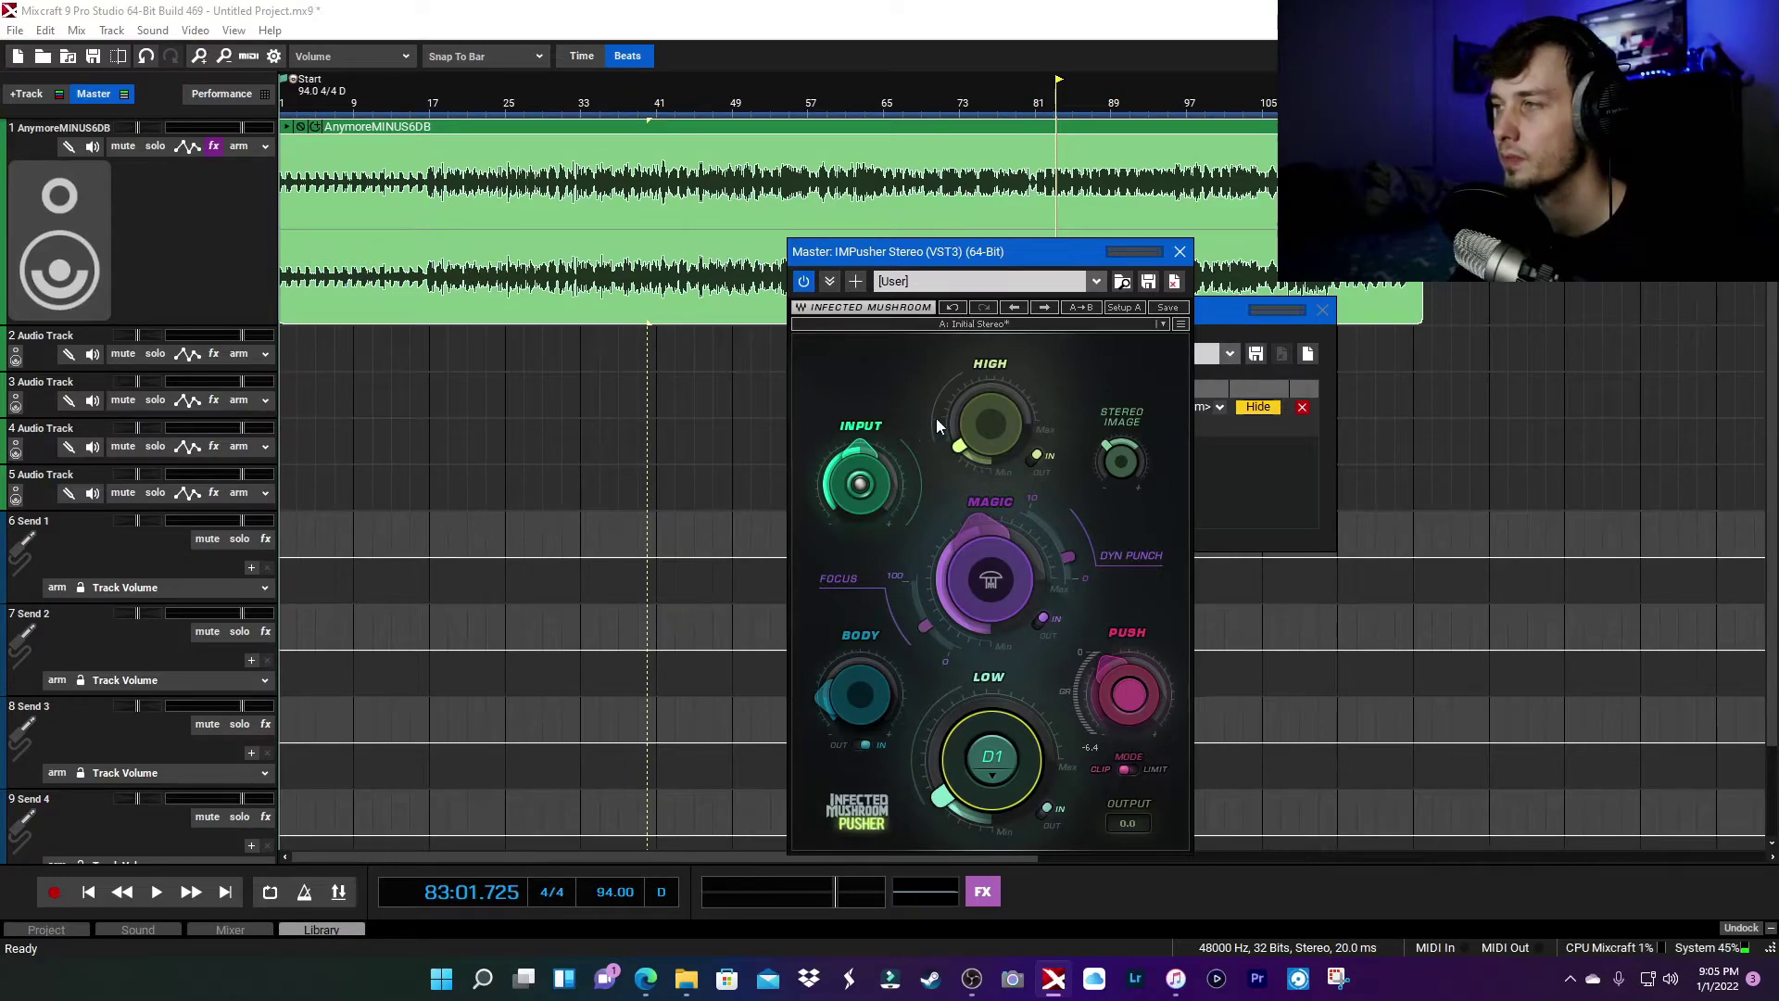
Arrange the IMPusher window and the master track's effect list side by side
drag(971, 267, 827, 268)
drag(1052, 302, 940, 274)
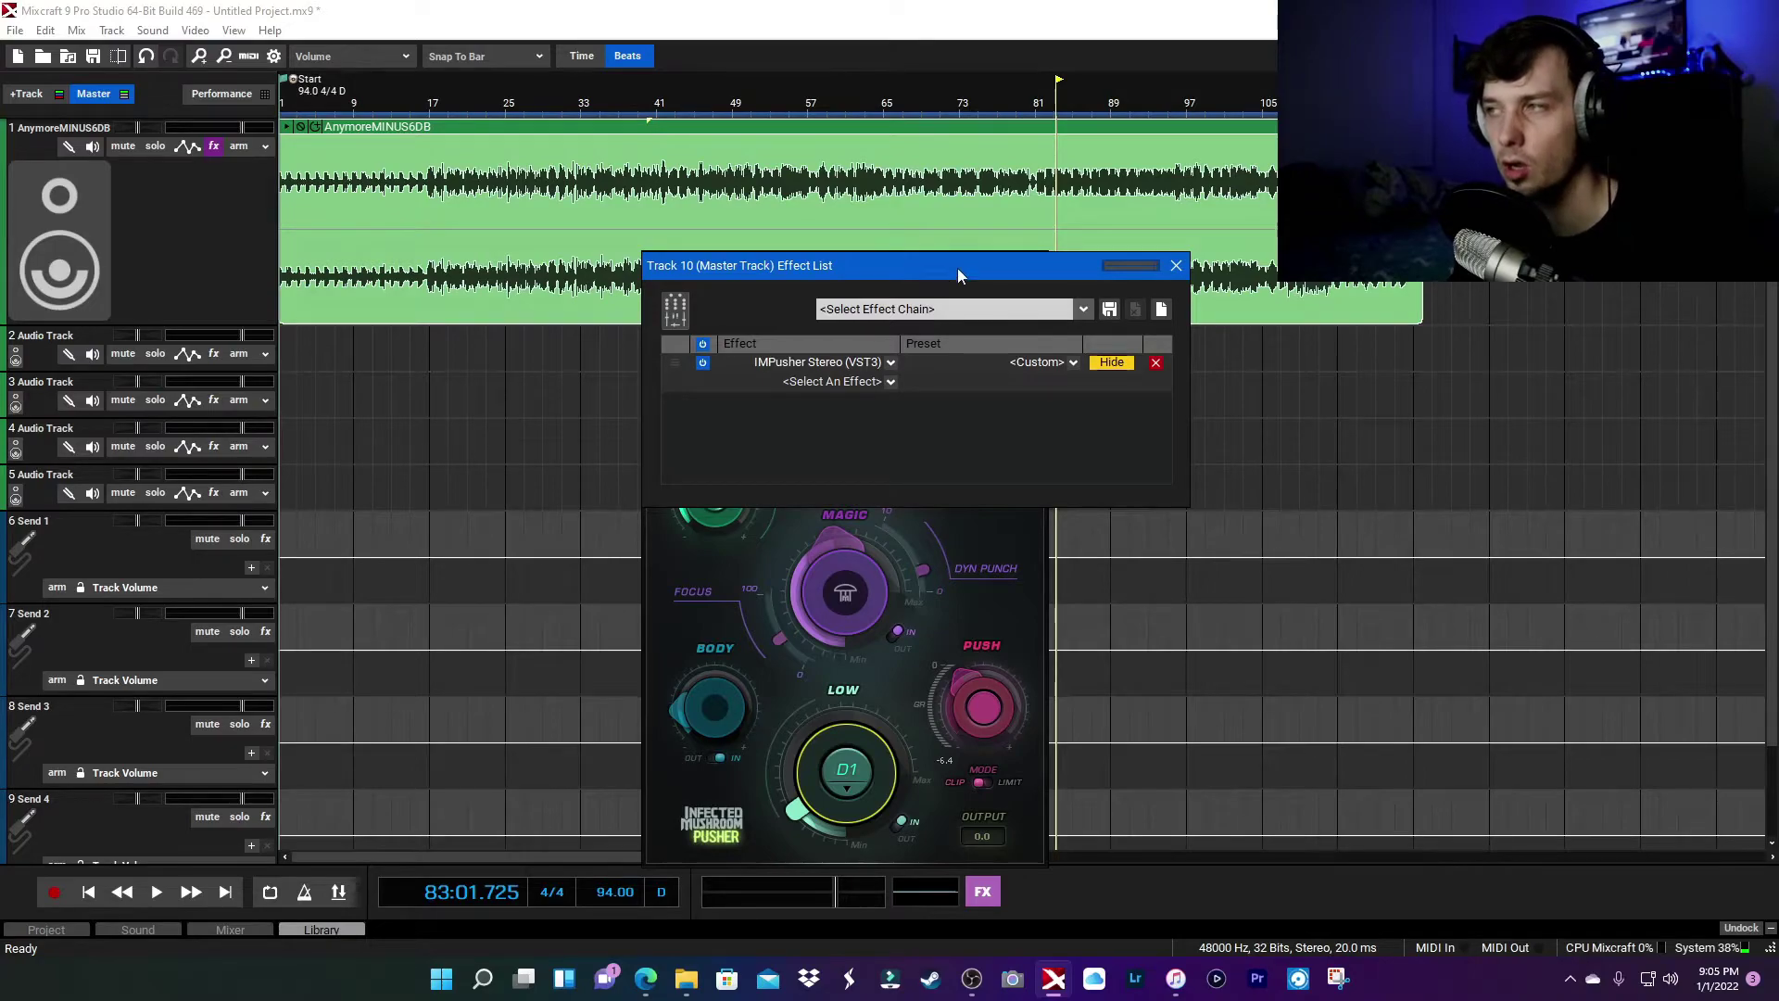
drag(948, 261, 1247, 260)
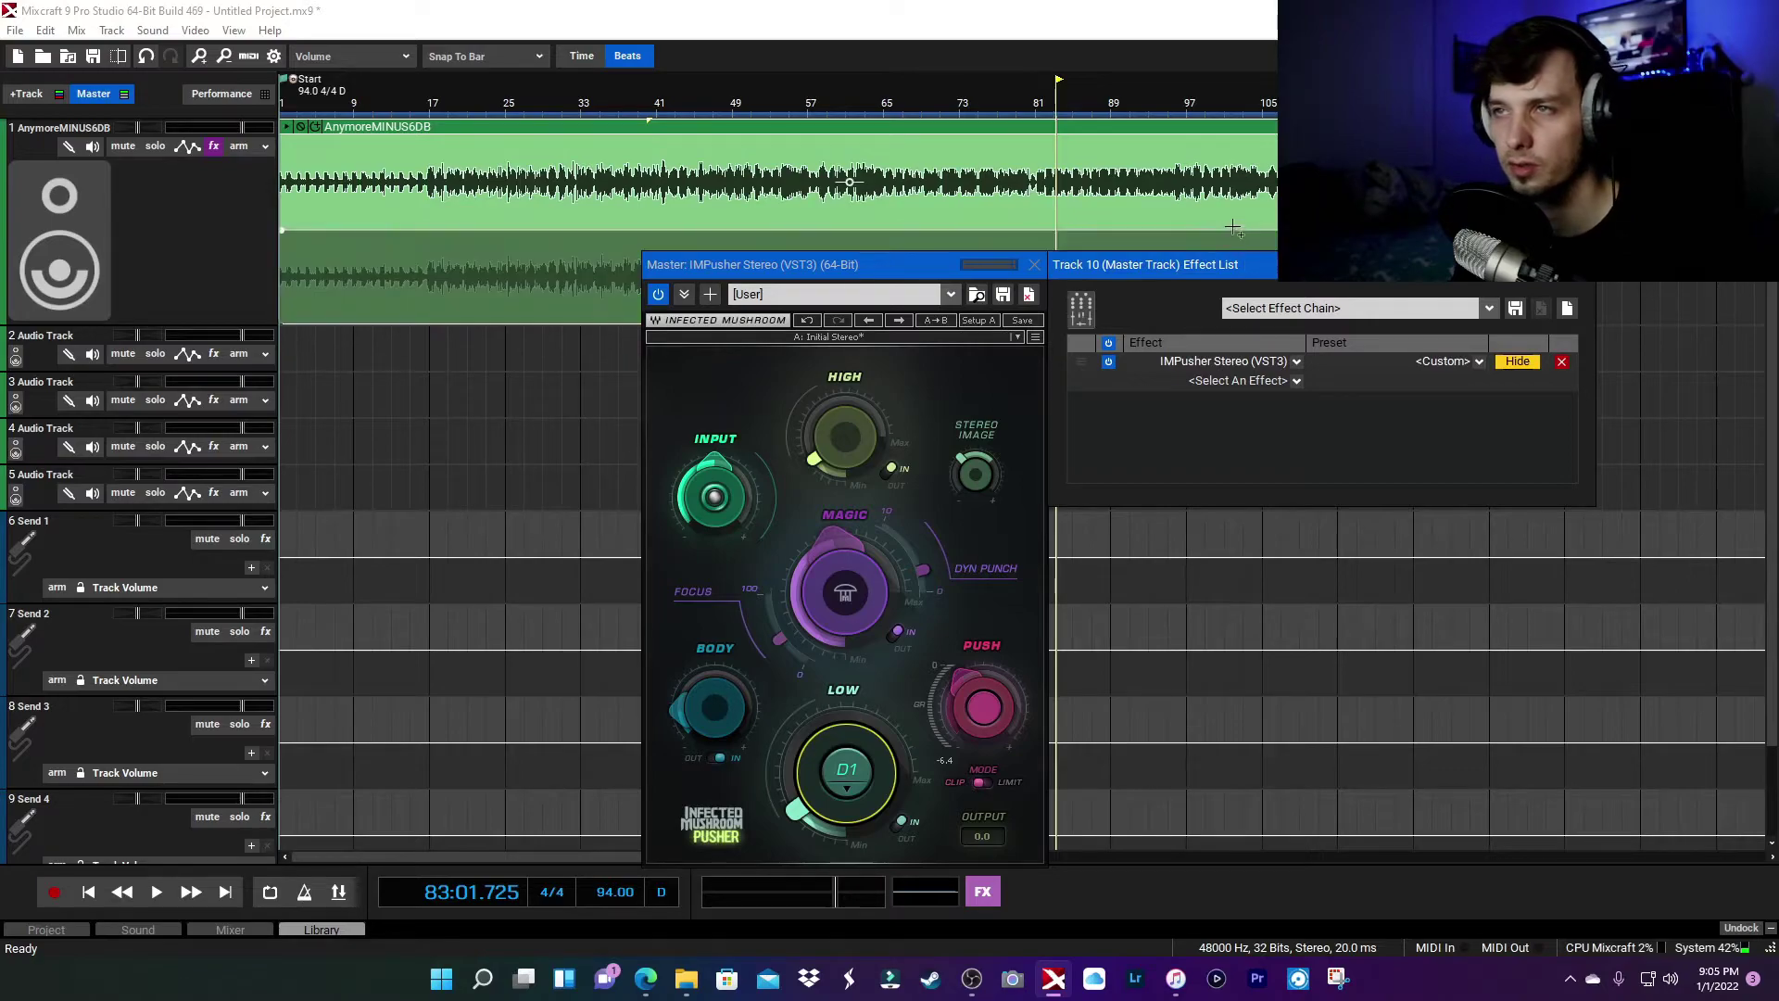
drag(1195, 265, 1218, 304)
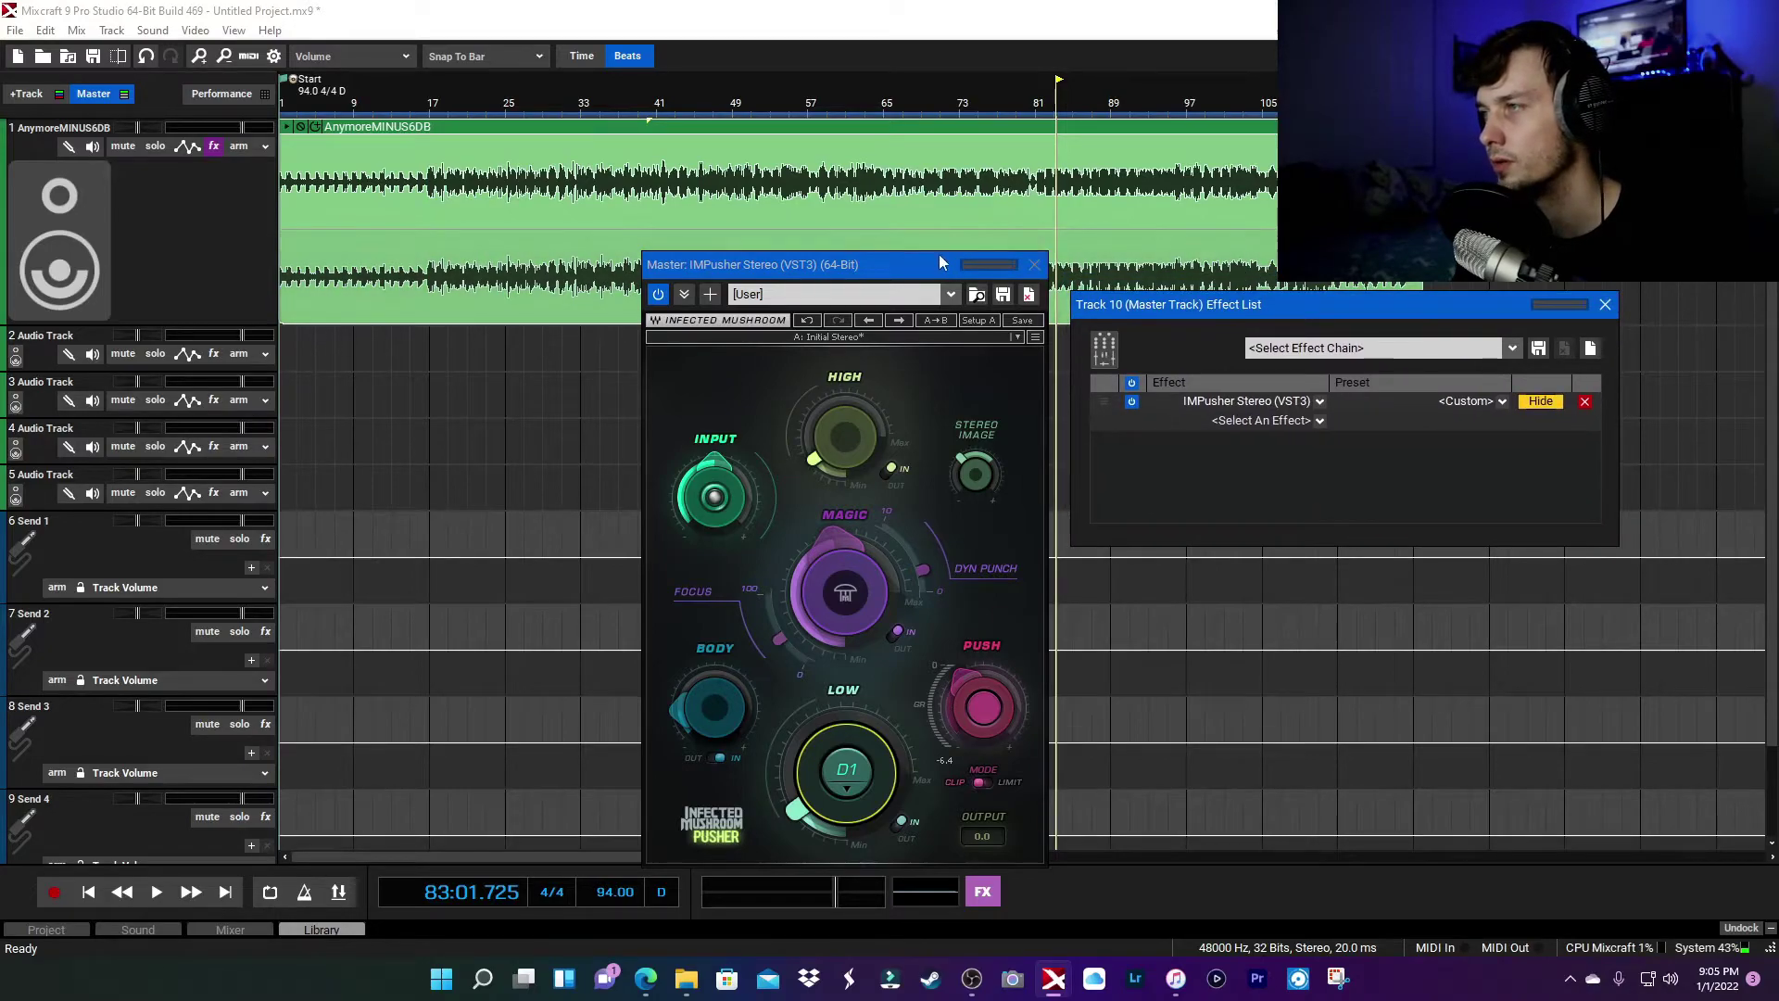
drag(944, 273, 829, 263)
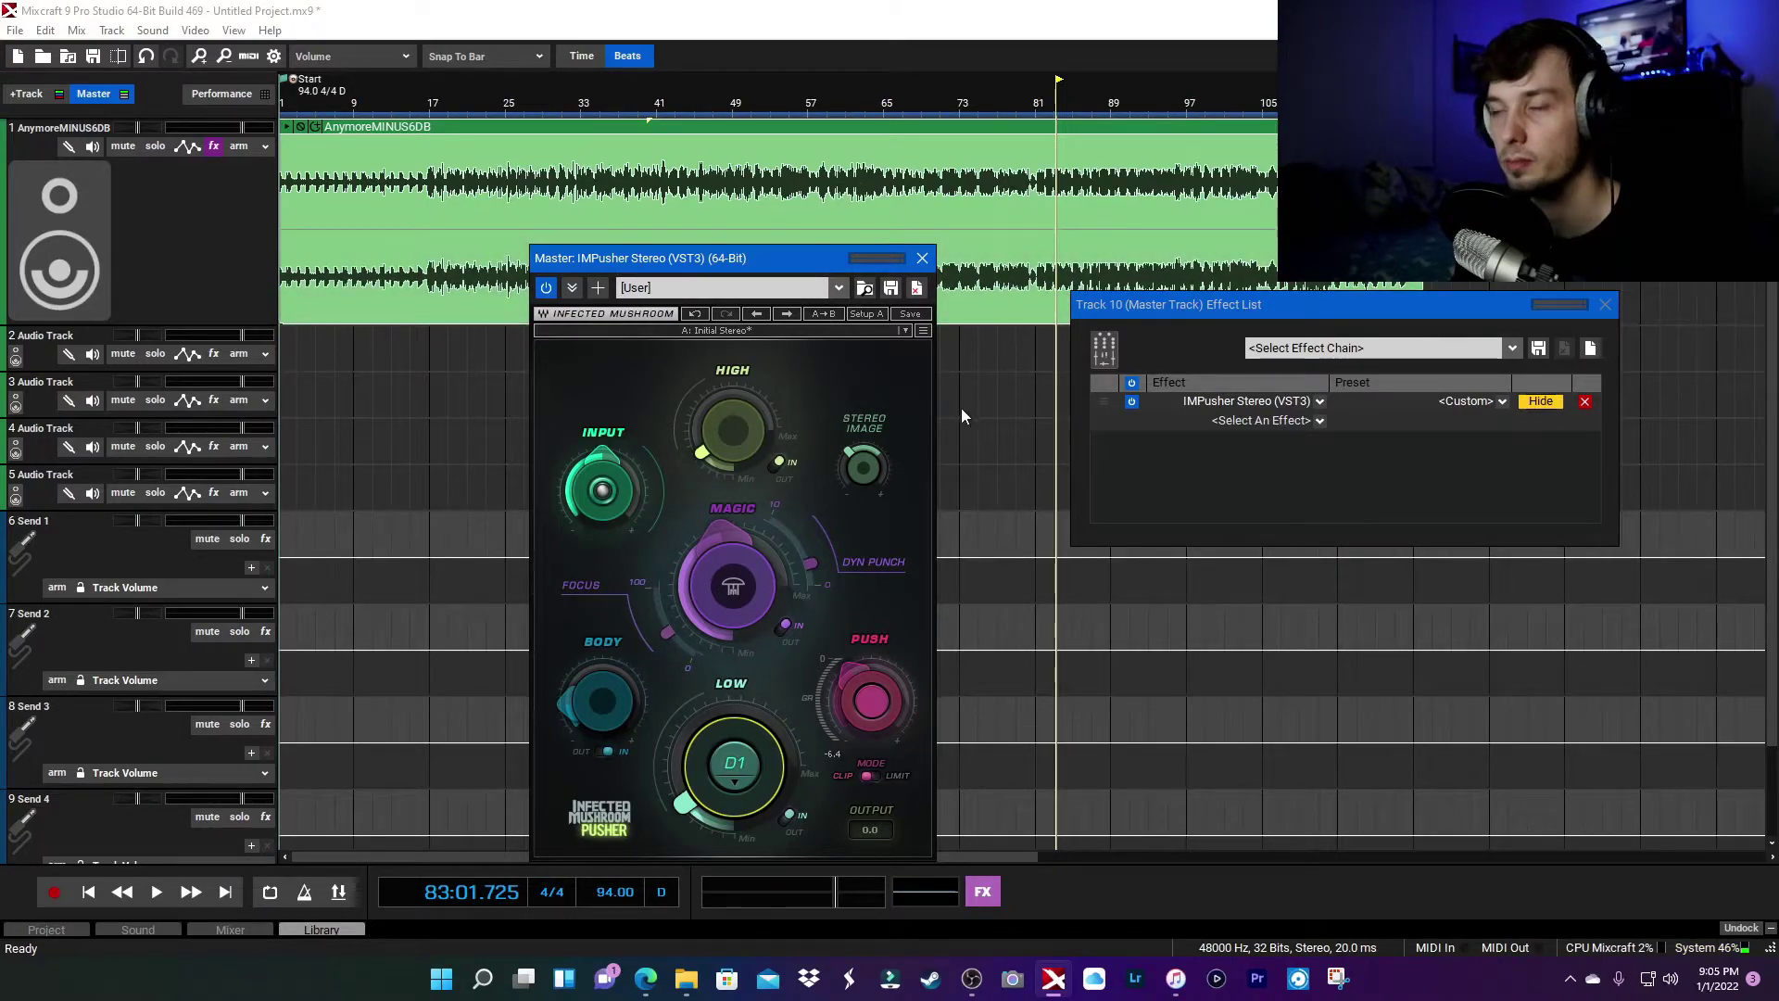
drag(1190, 311, 1129, 289)
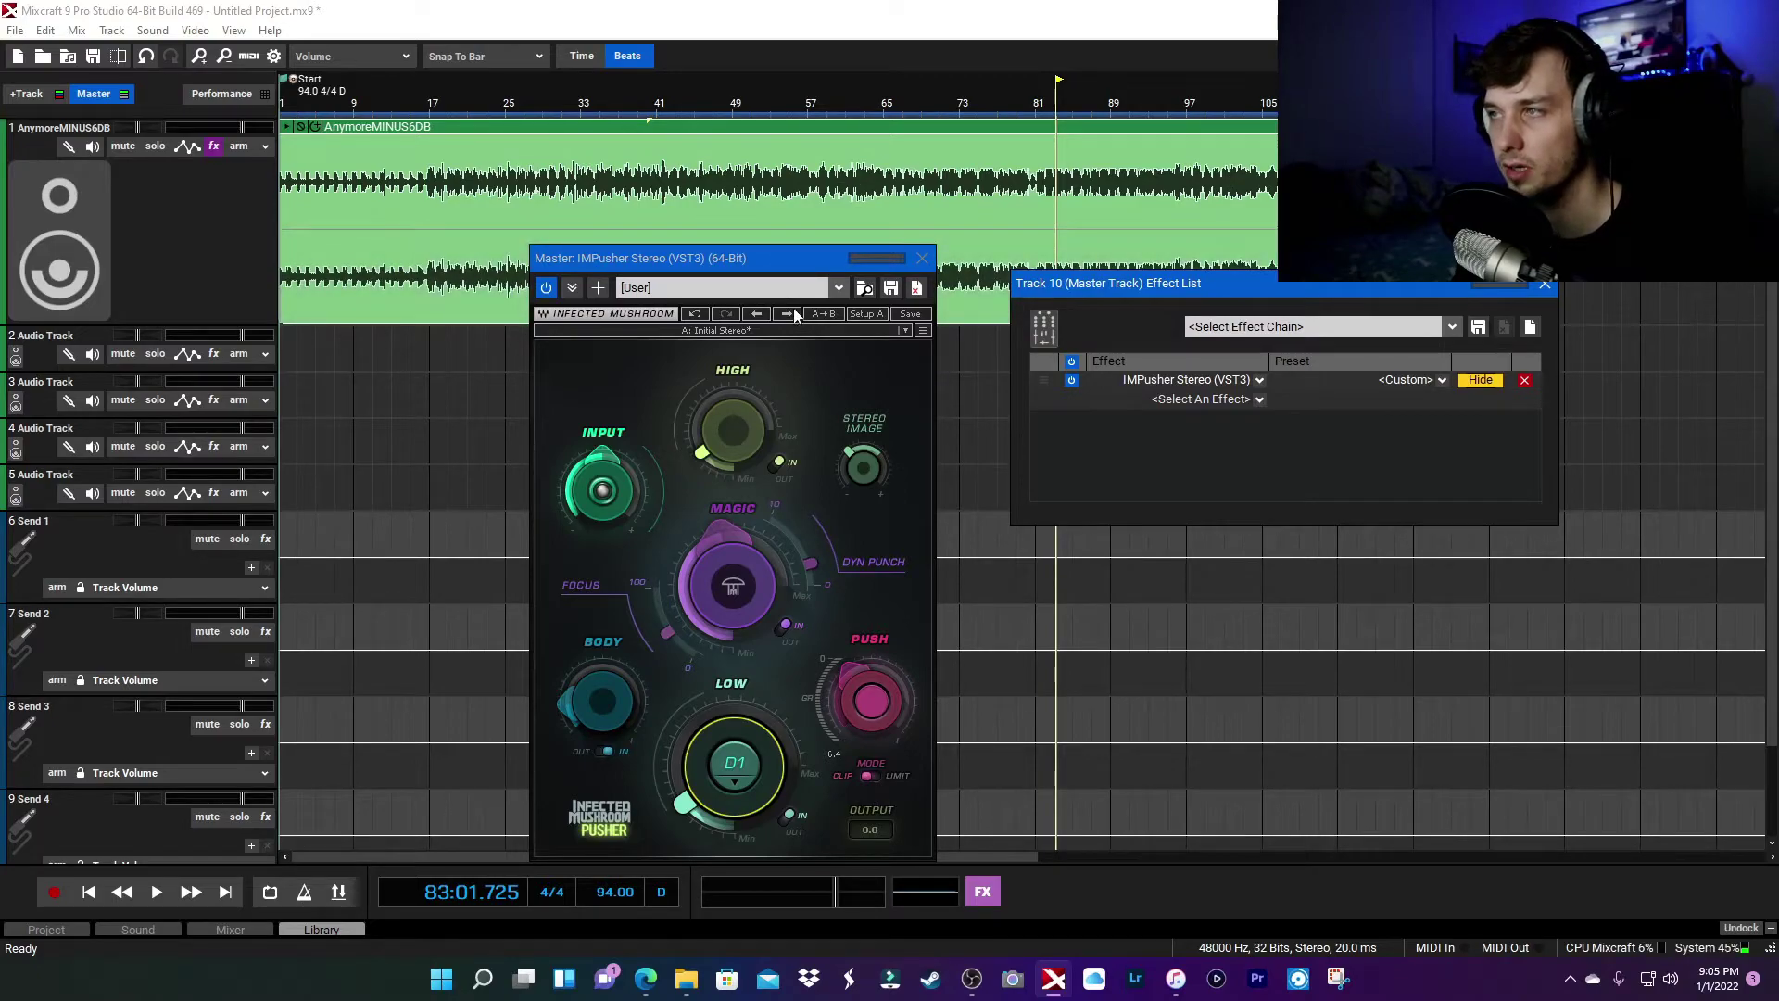
drag(767, 261, 839, 250)
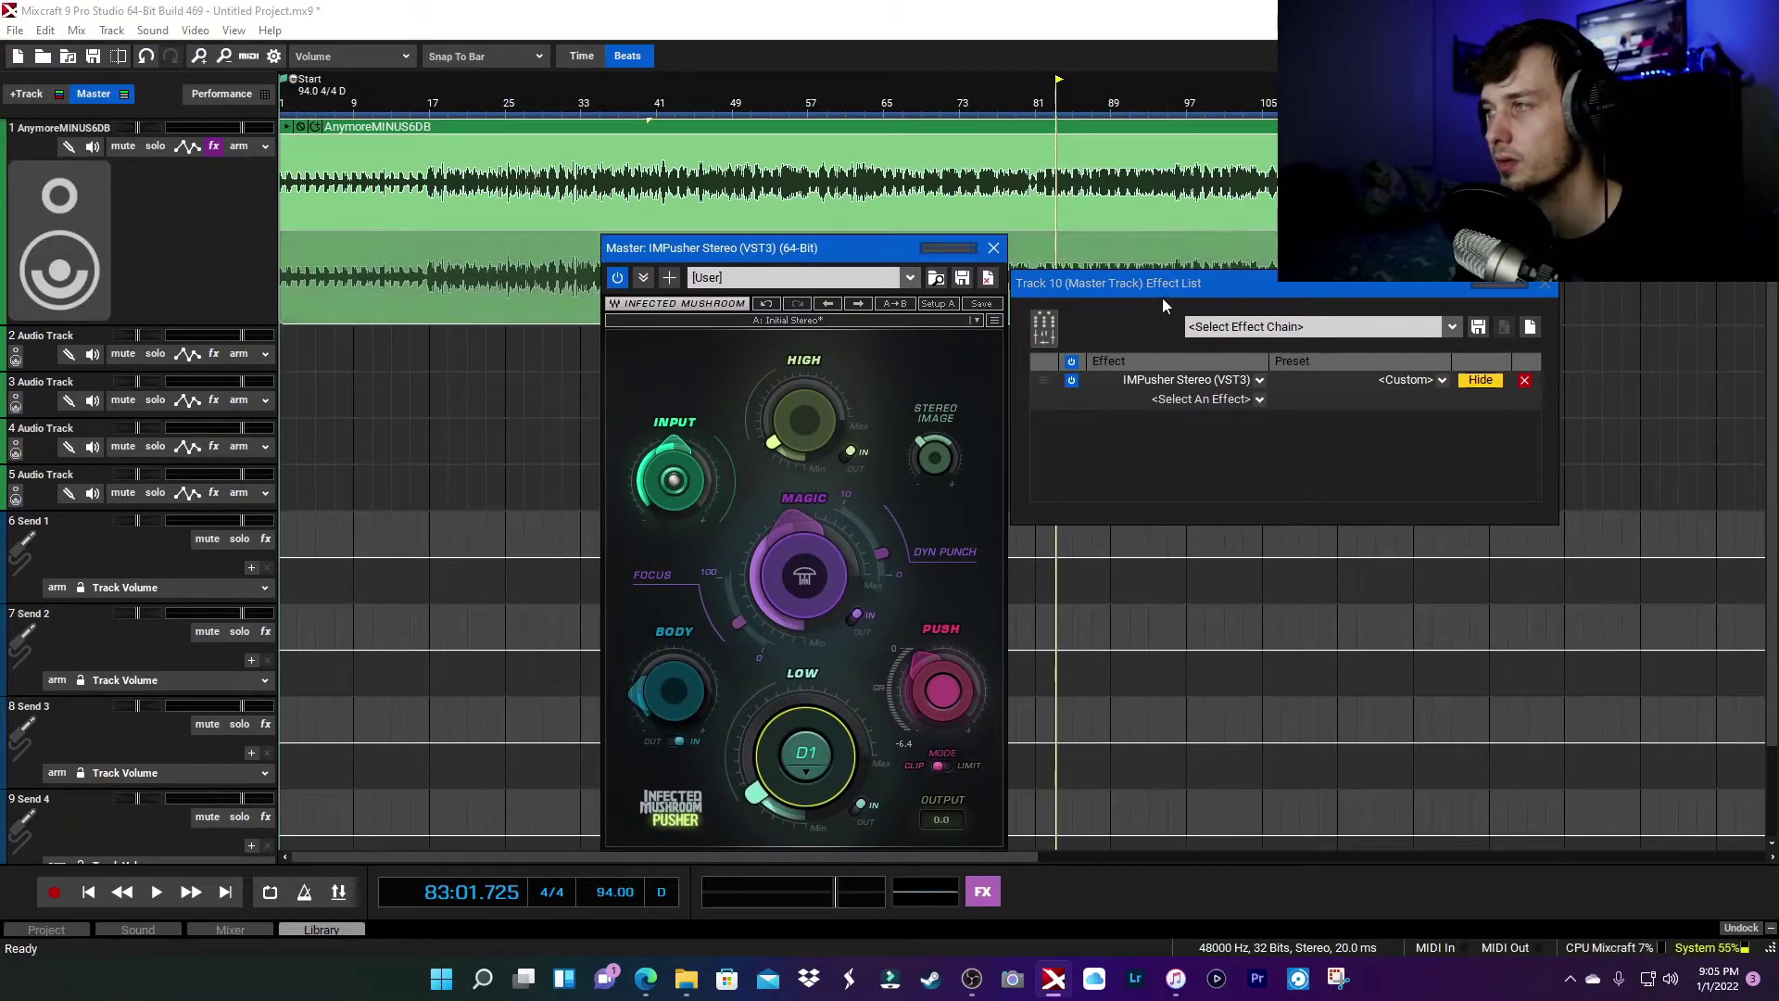
drag(1164, 293, 1163, 259)
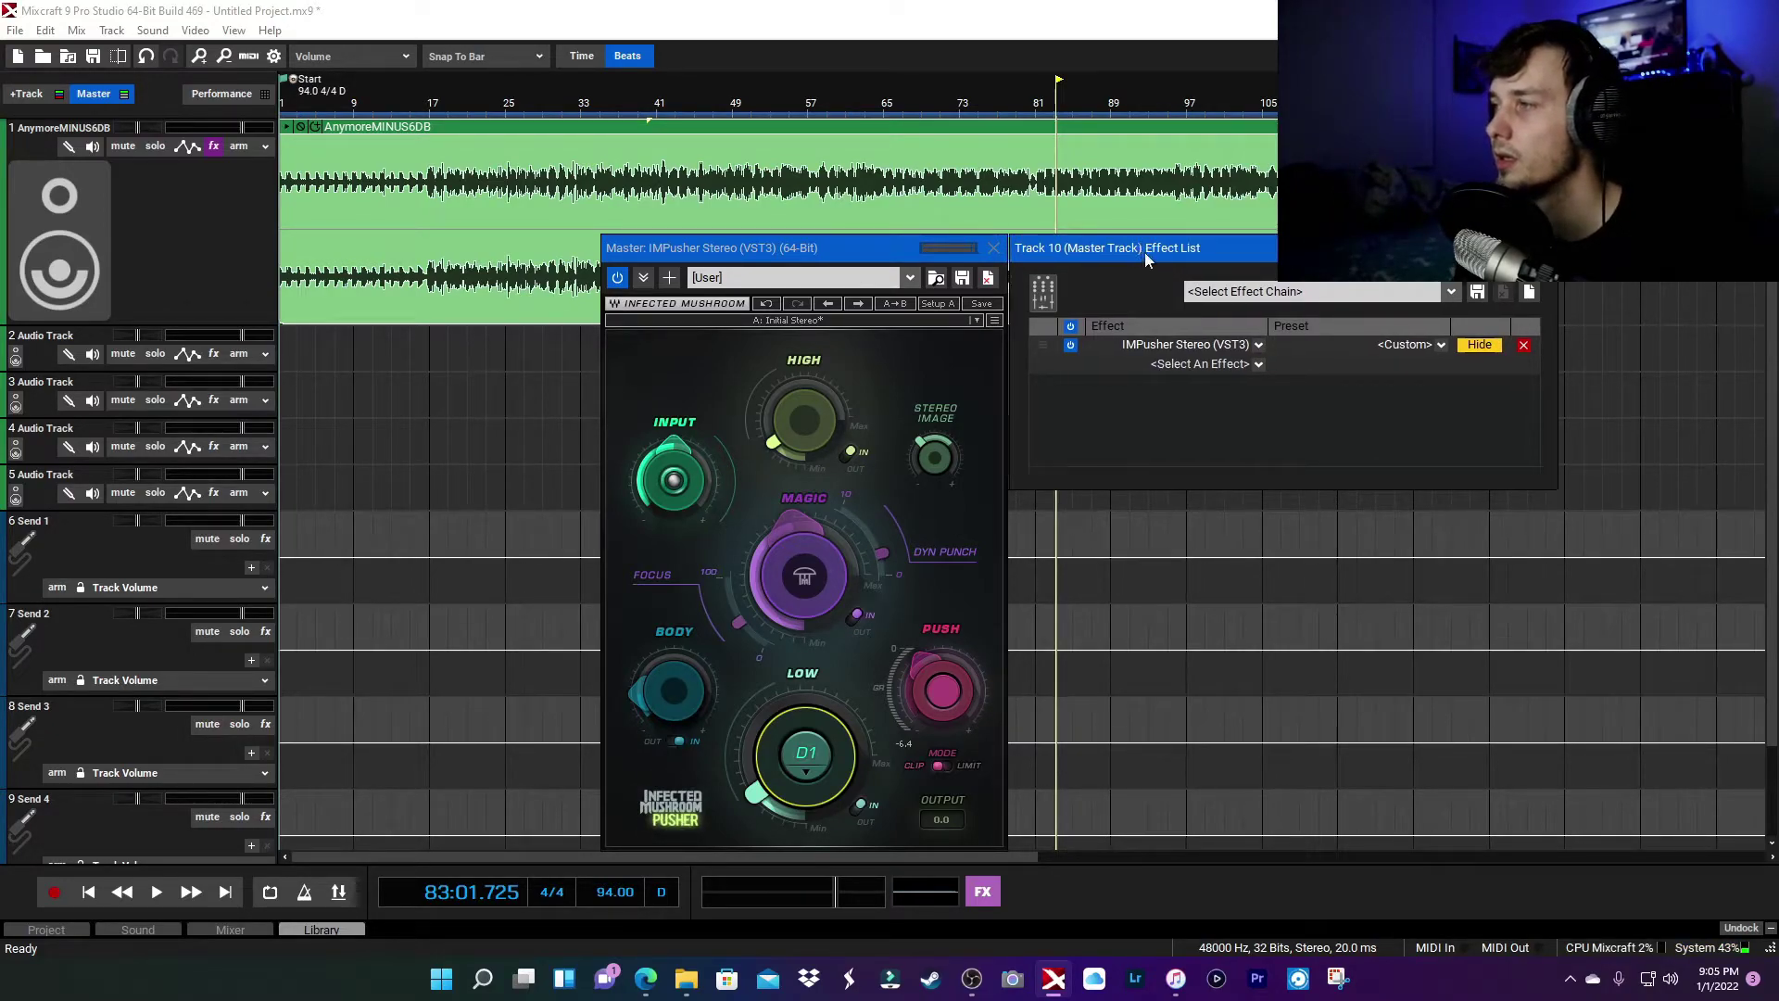
drag(1150, 269, 1162, 287)
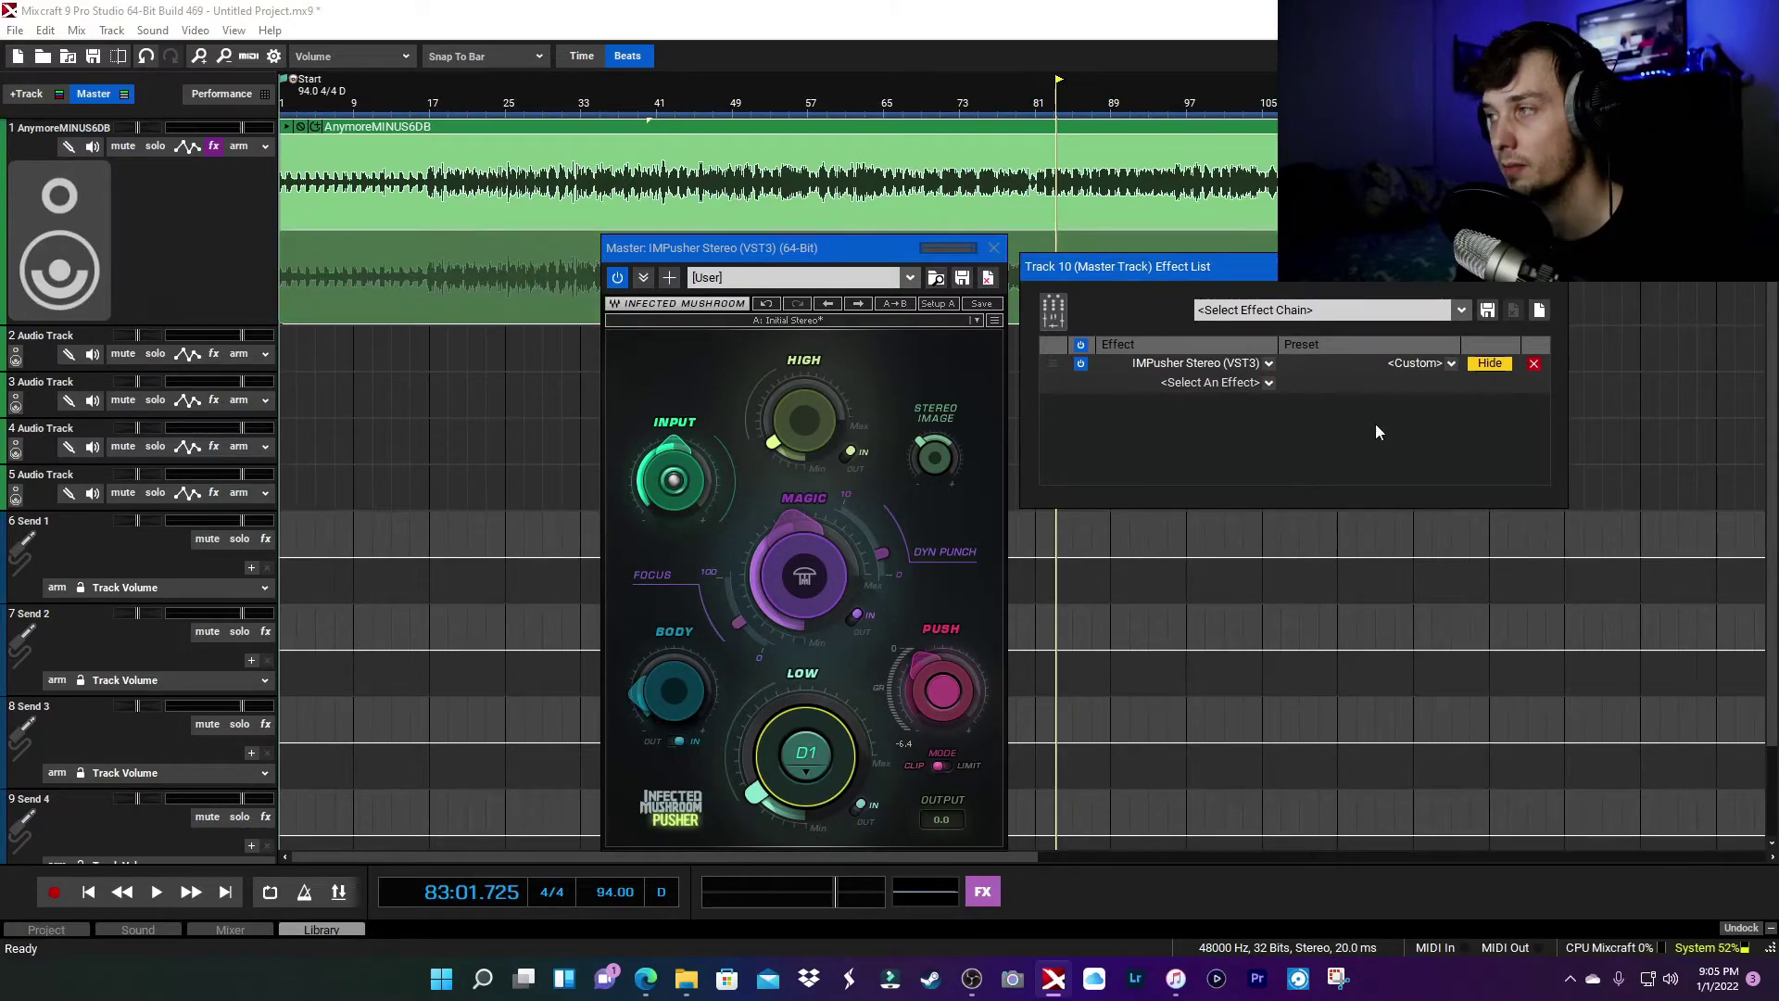
Close the IMPusher window, move the effect list clear of the waveform, and set the playback position to bar 17
click(994, 247)
drag(1081, 270, 972, 340)
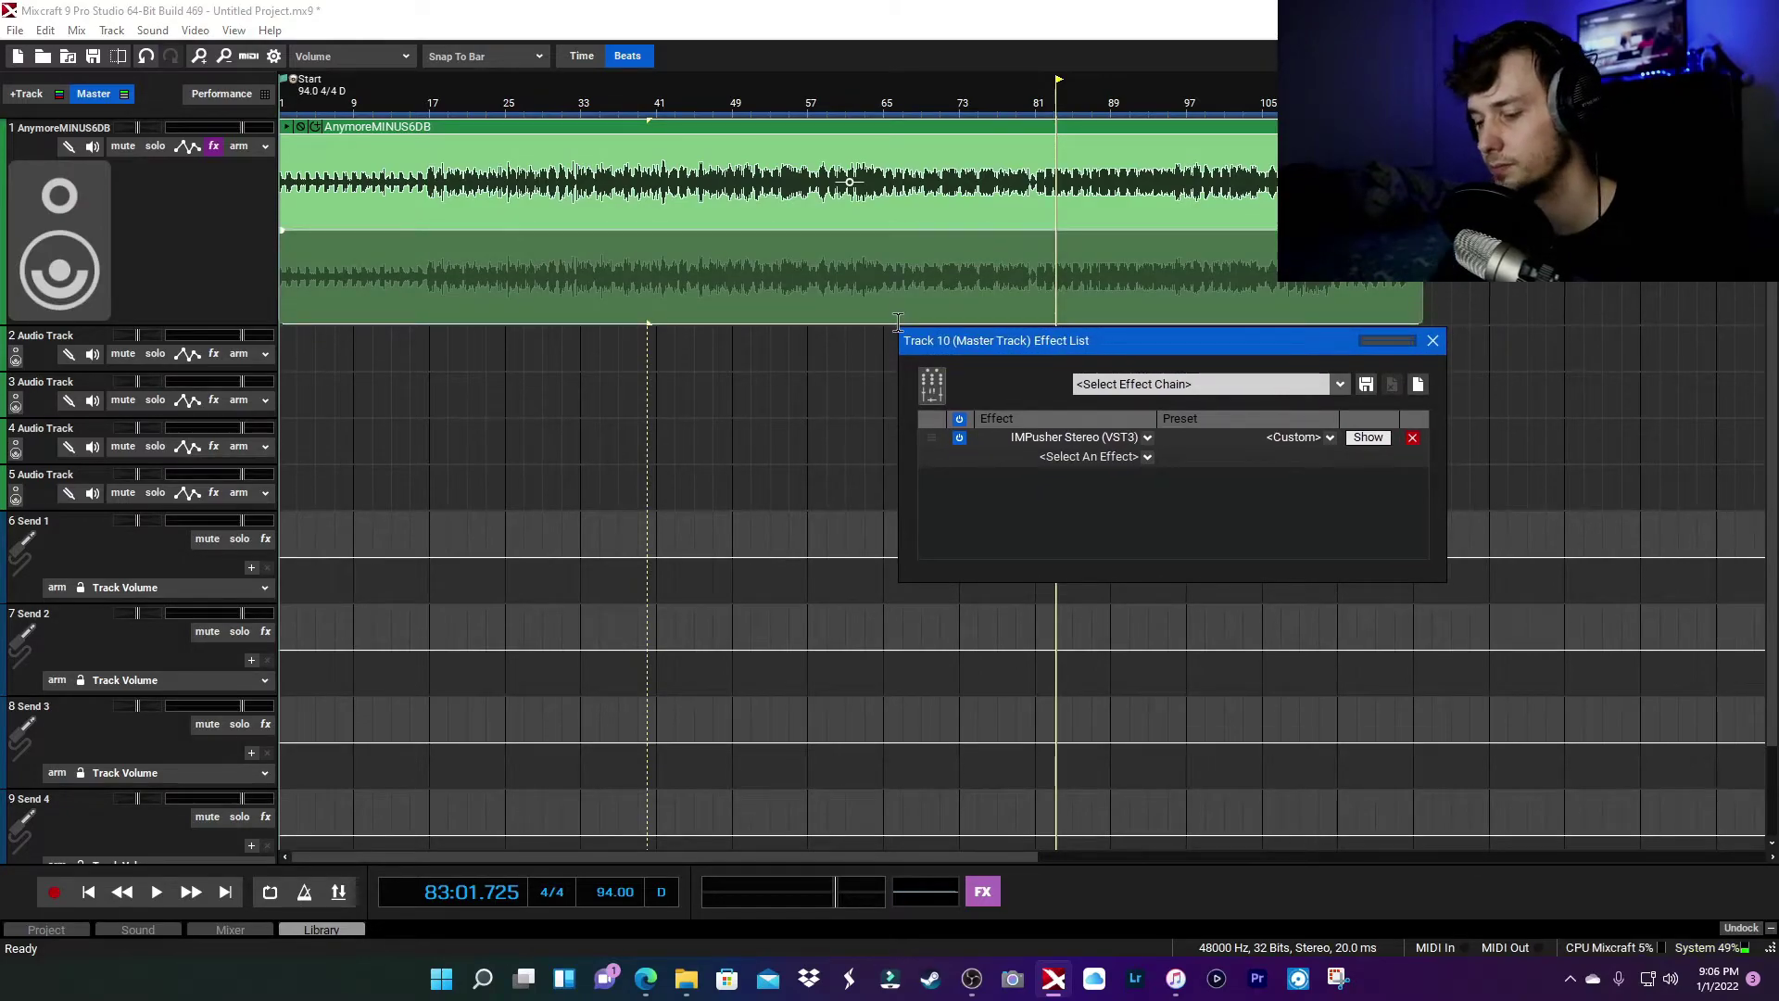
click(429, 106)
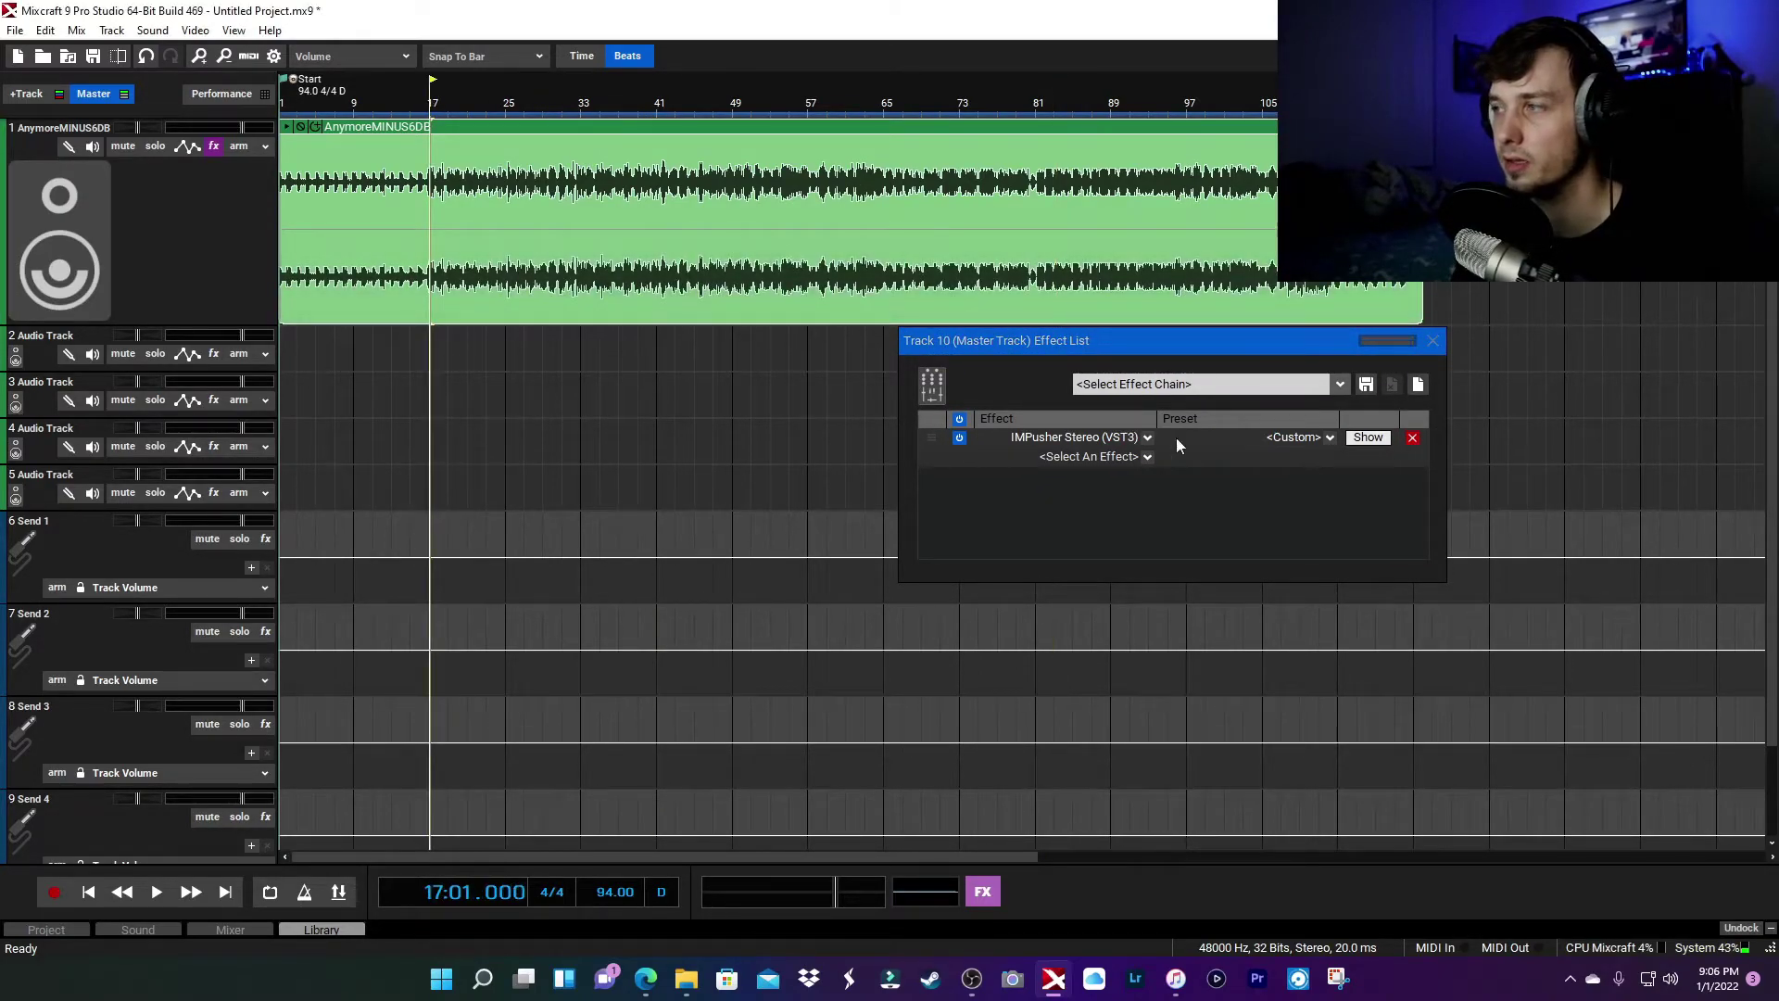
Reopen the master track's IMPusher, reposition its window, and play the beat from bar 17 with the effect bypassed
click(1368, 438)
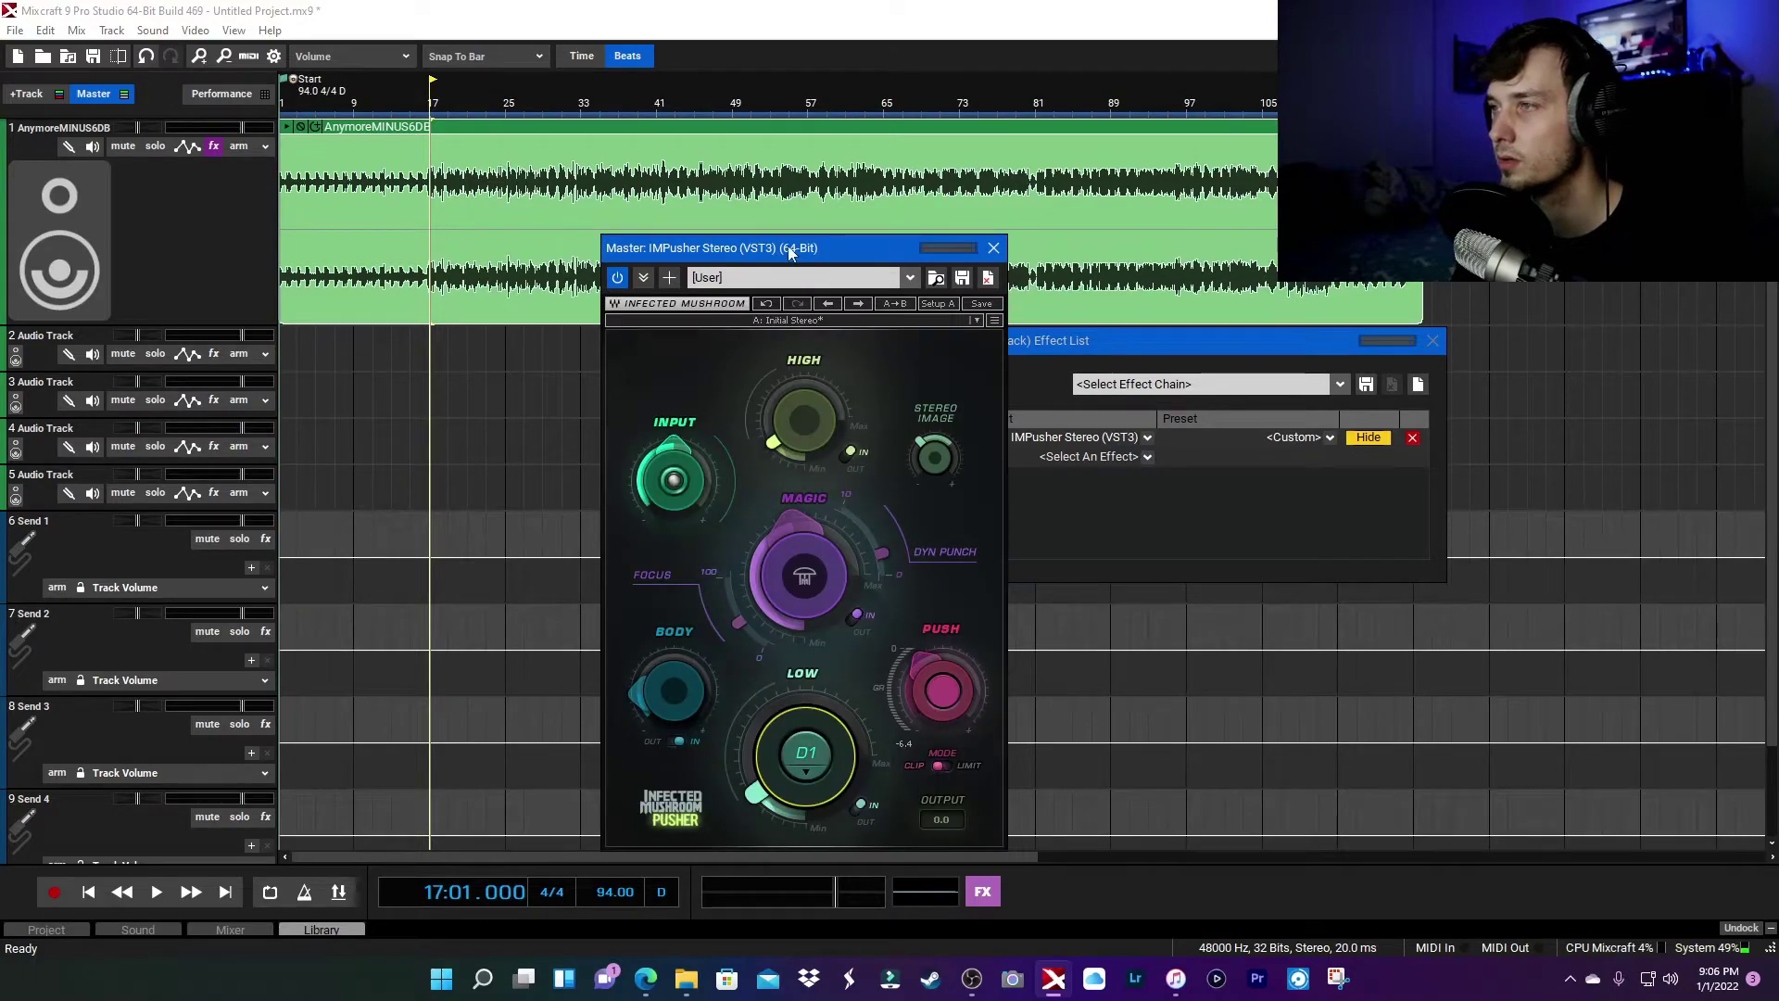
drag(795, 248, 934, 261)
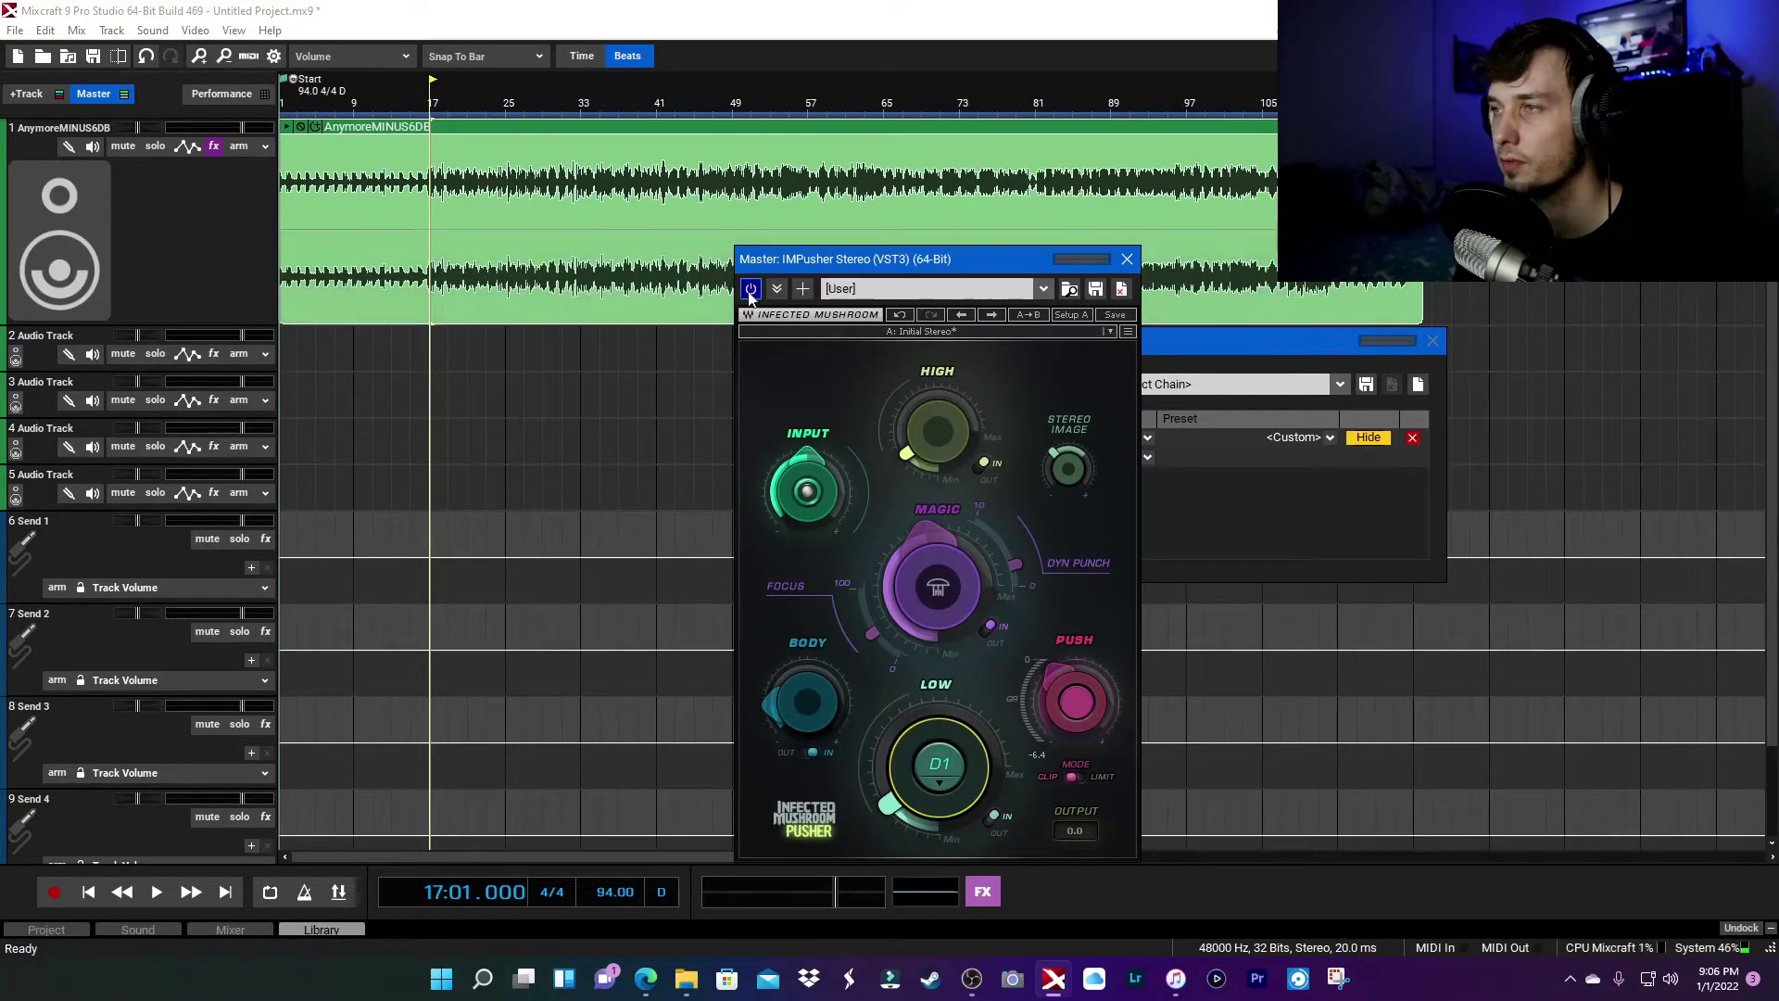
drag(818, 261, 827, 252)
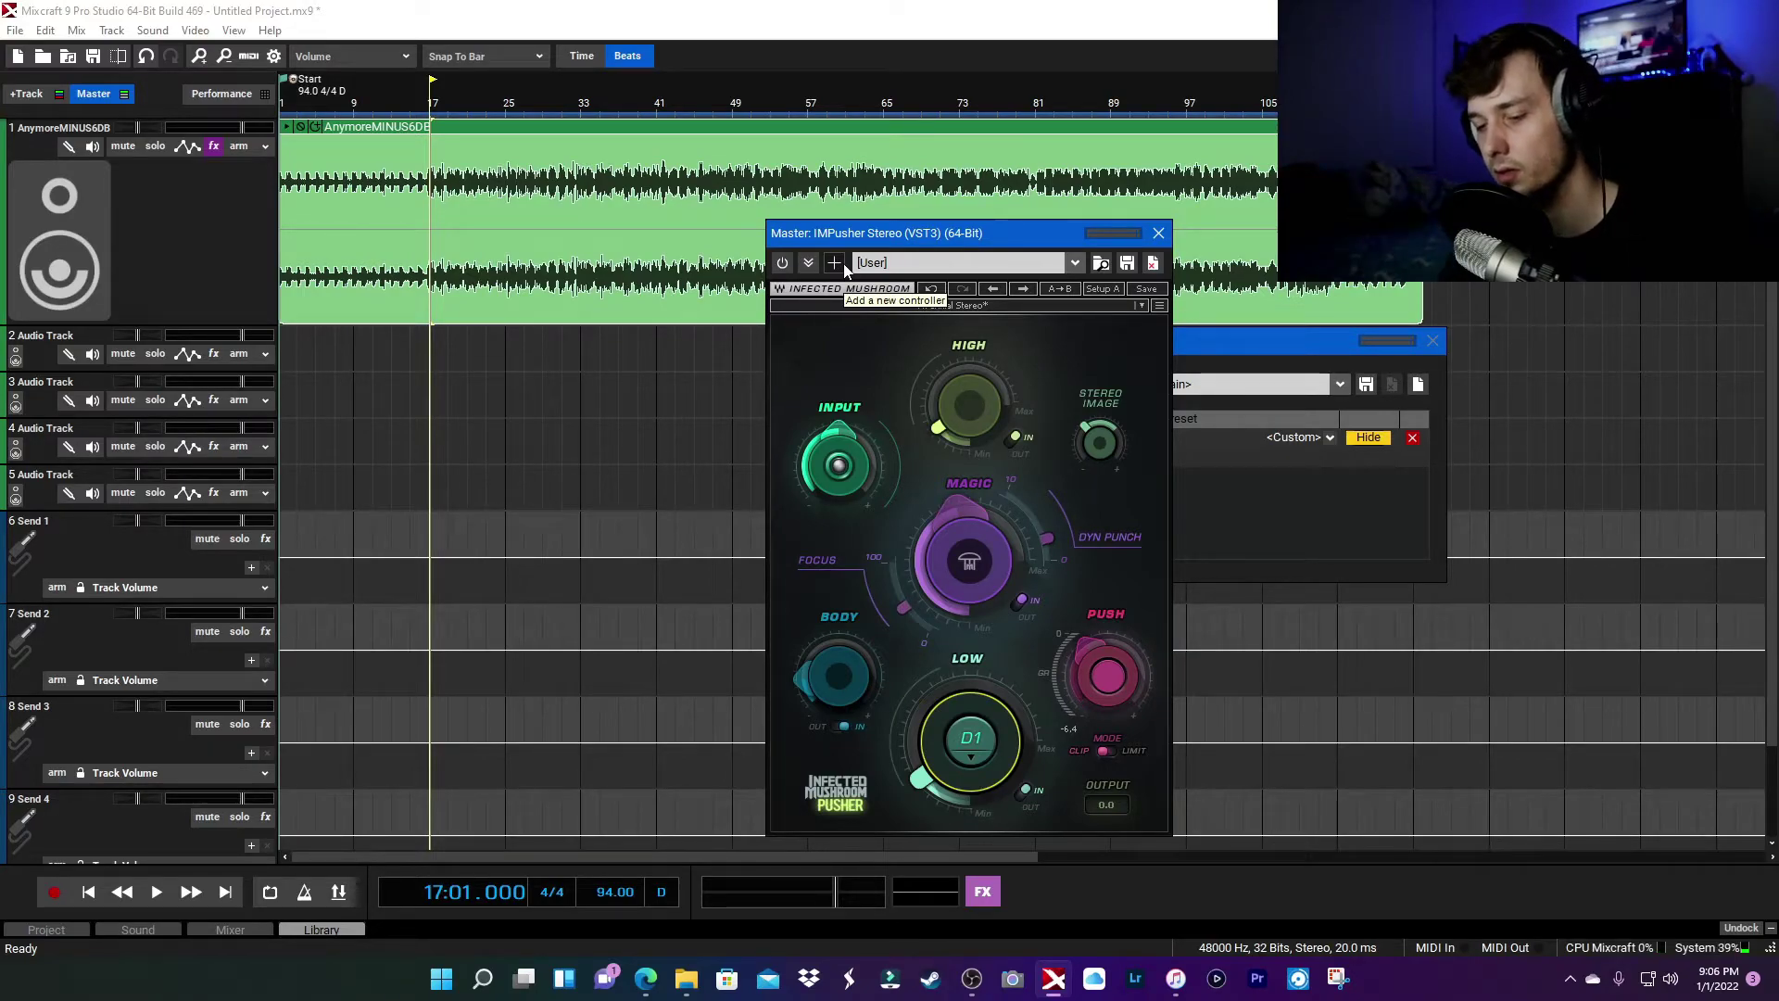
click(1009, 22)
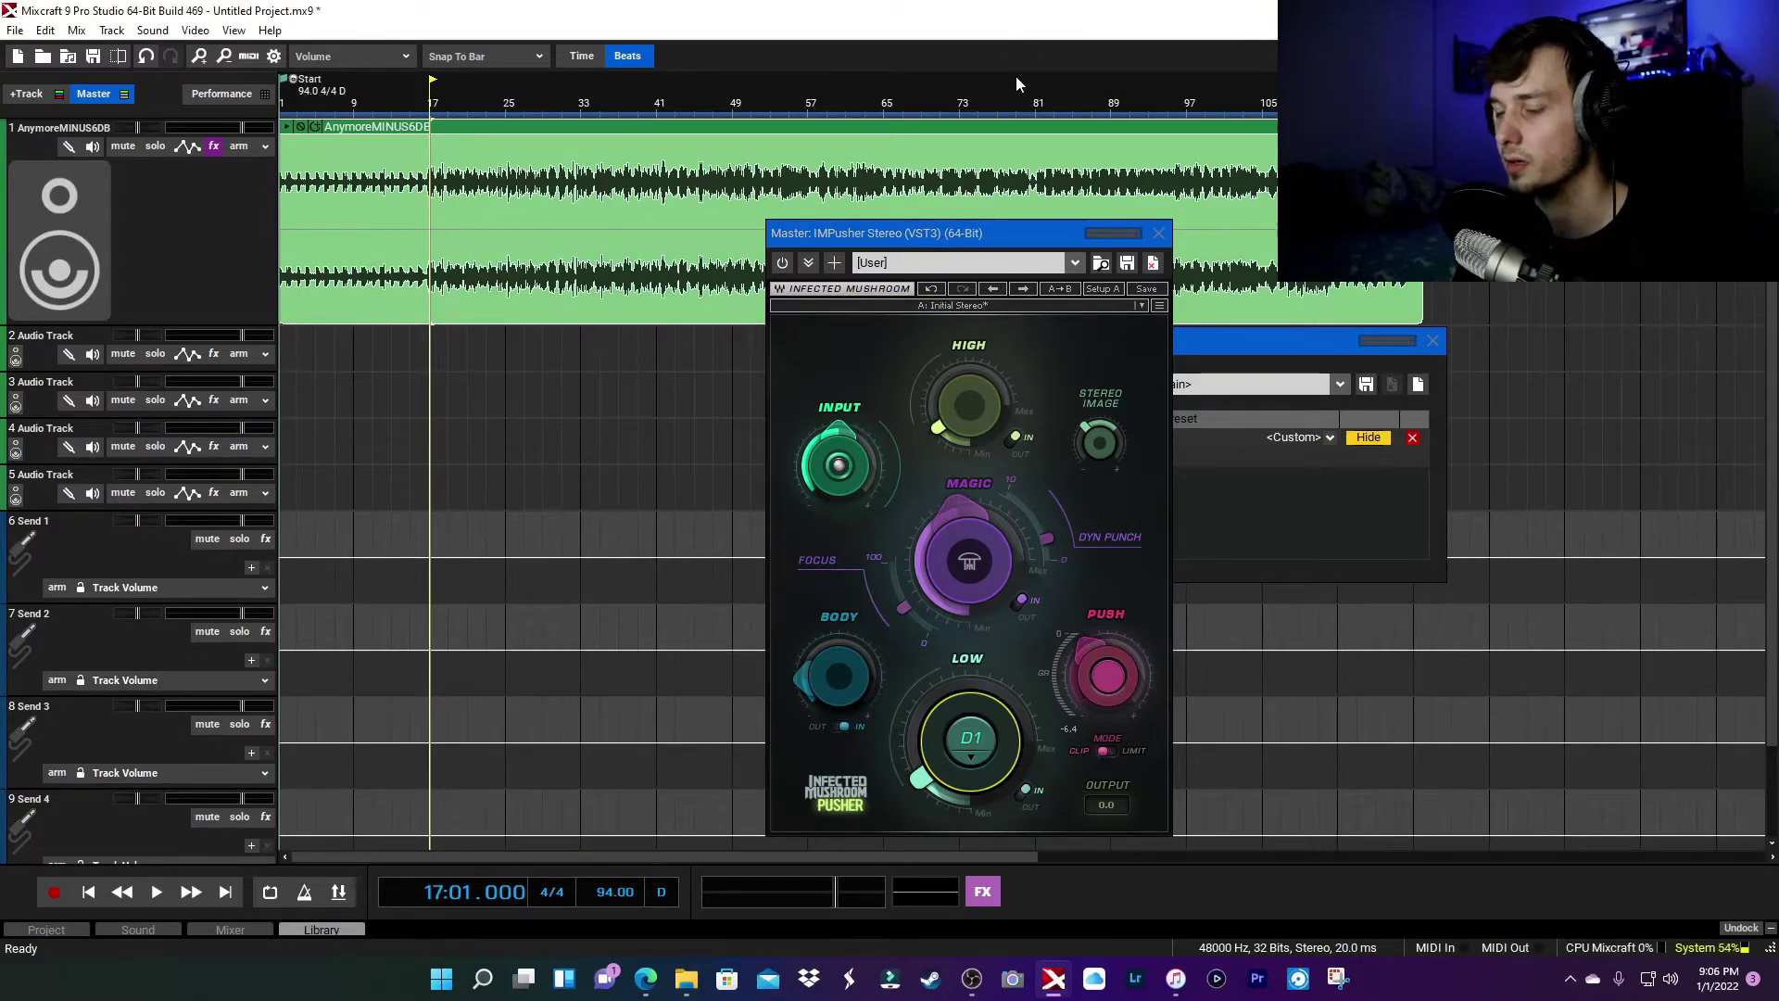
click(782, 262)
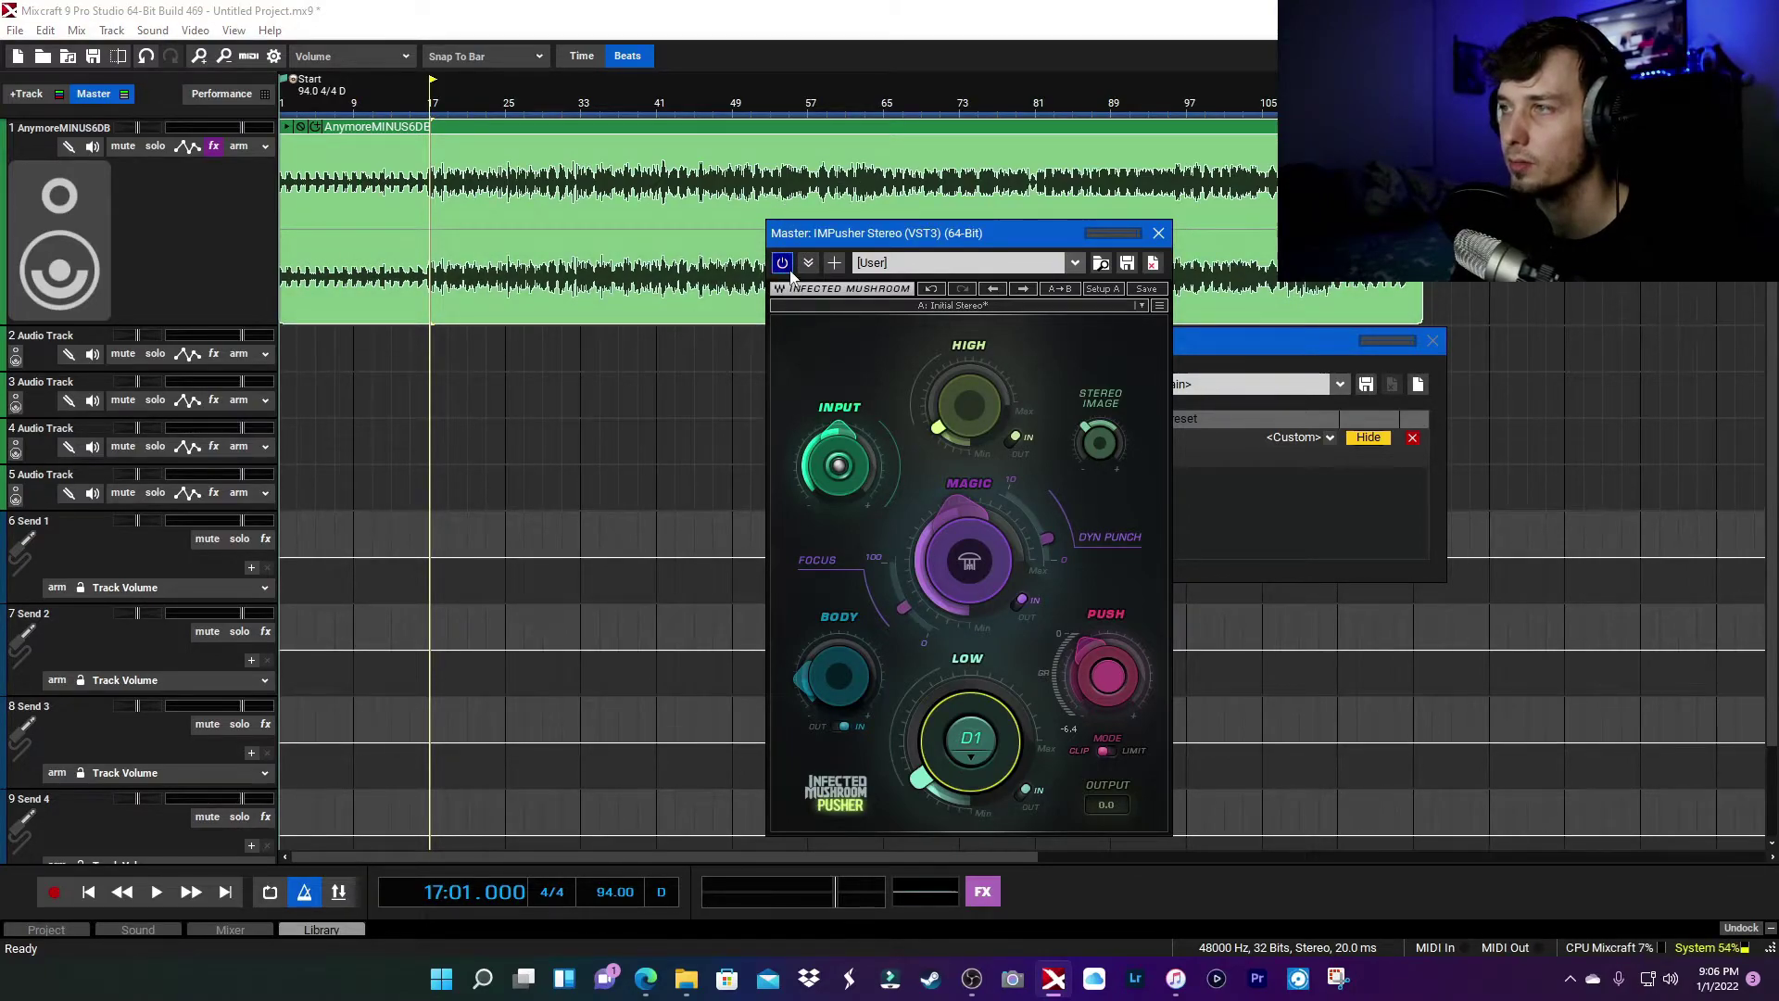
click(413, 104)
key(space)
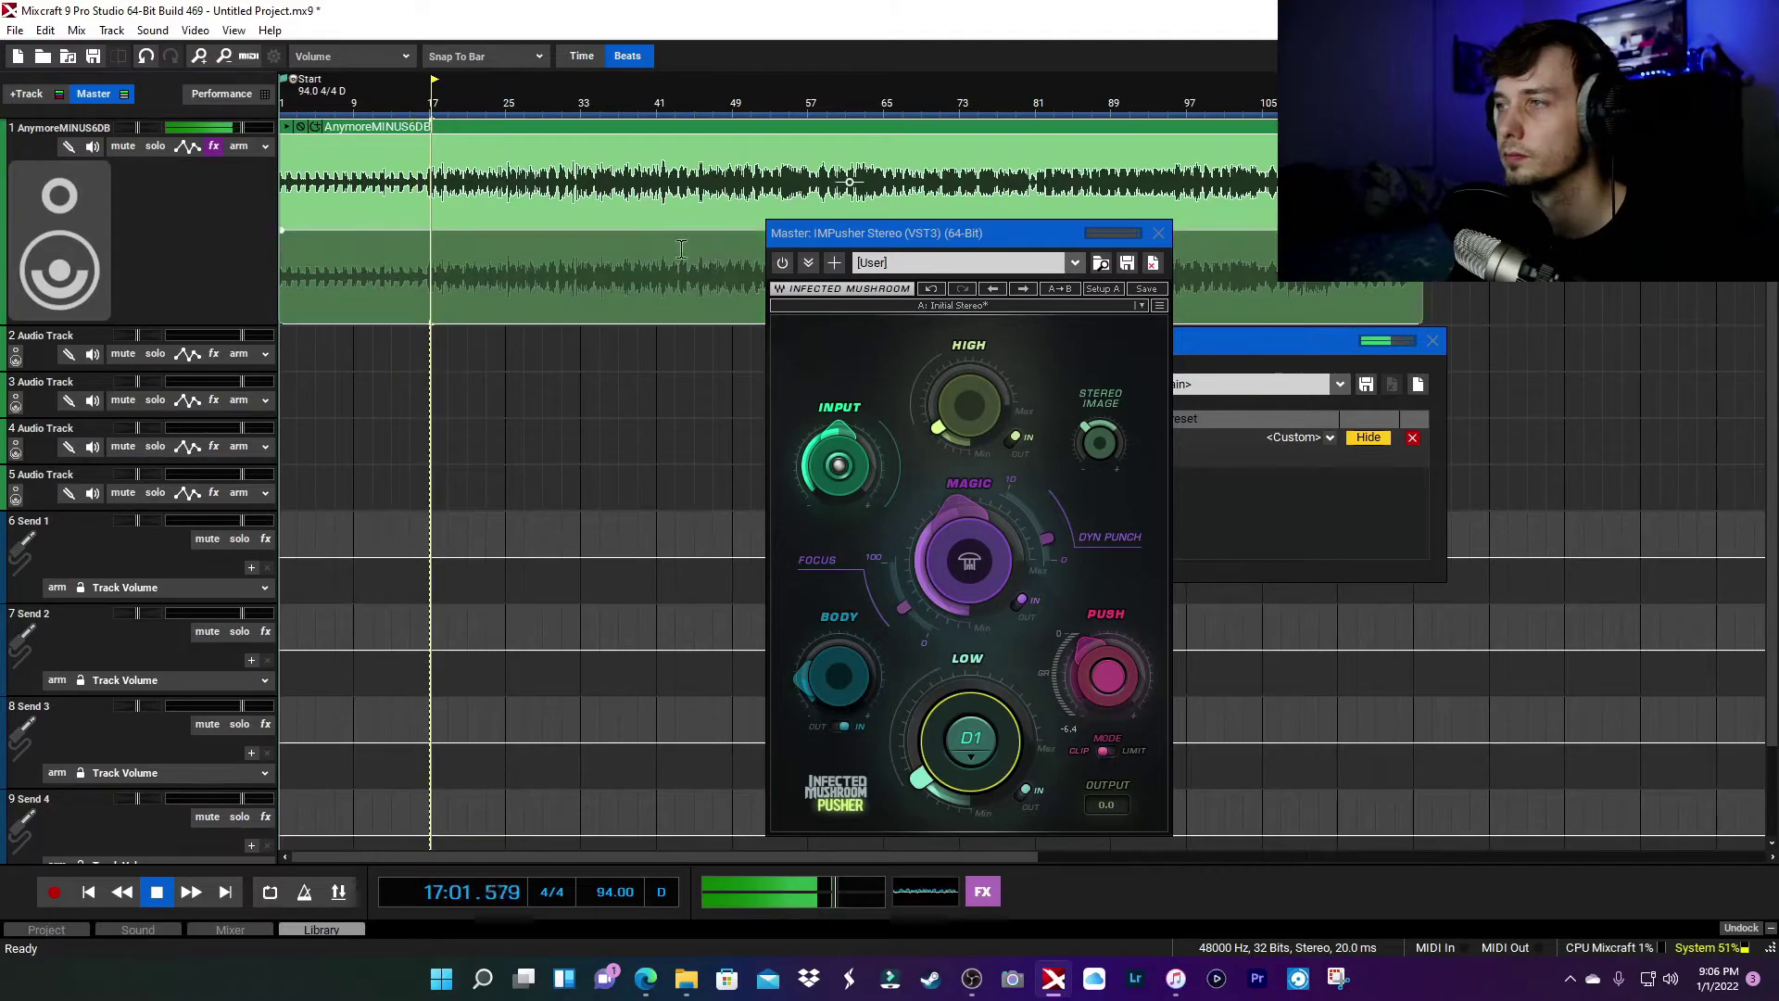
Compare the beat with the IMPusher enabled and bypassed during playback, leave it enabled, and stop playback
click(783, 264)
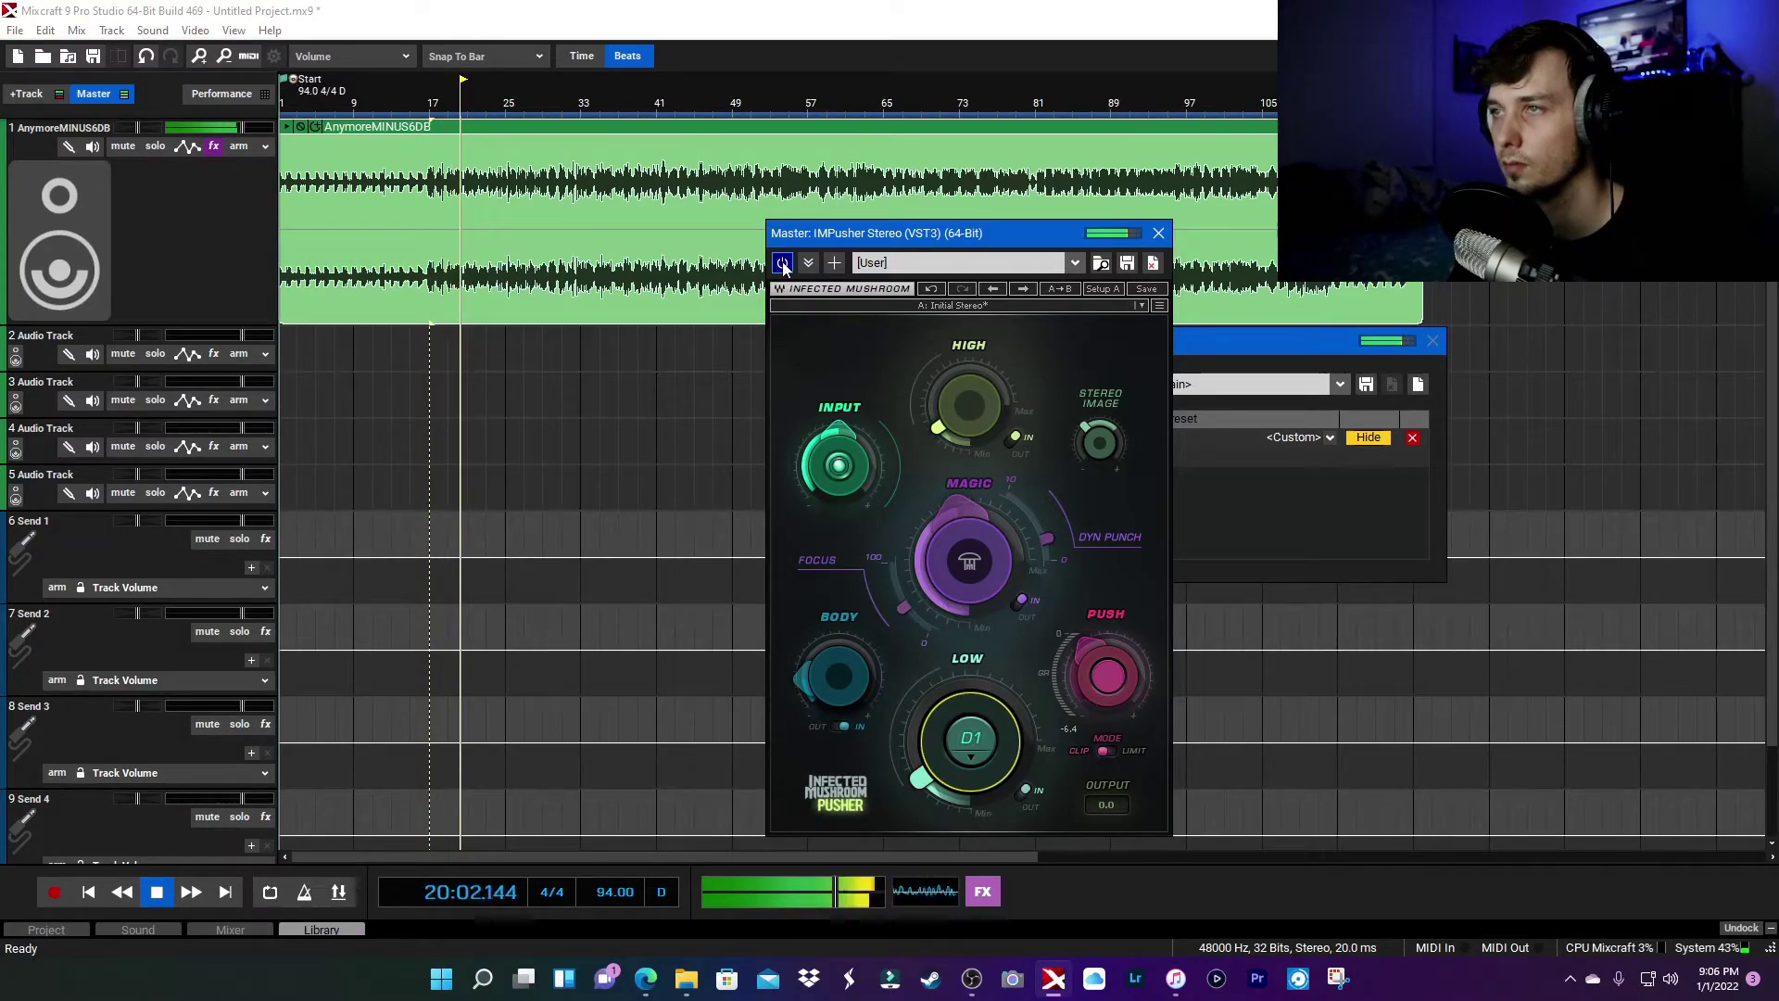
click(783, 264)
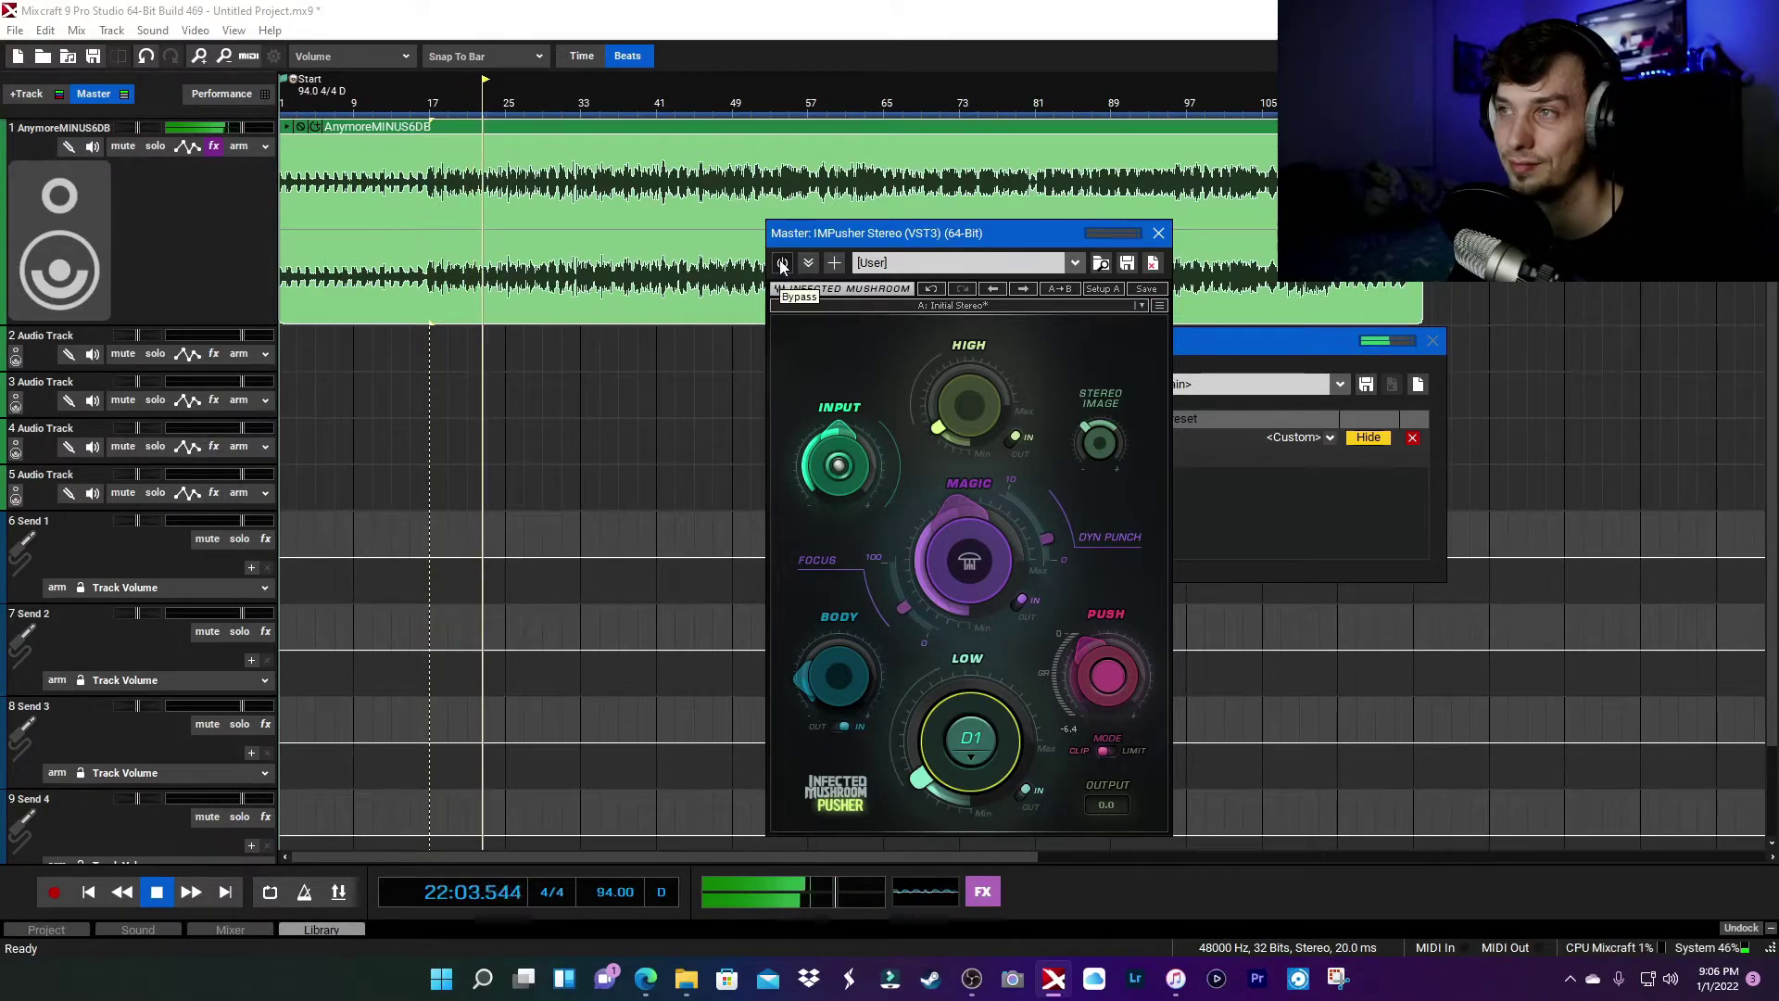
click(781, 263)
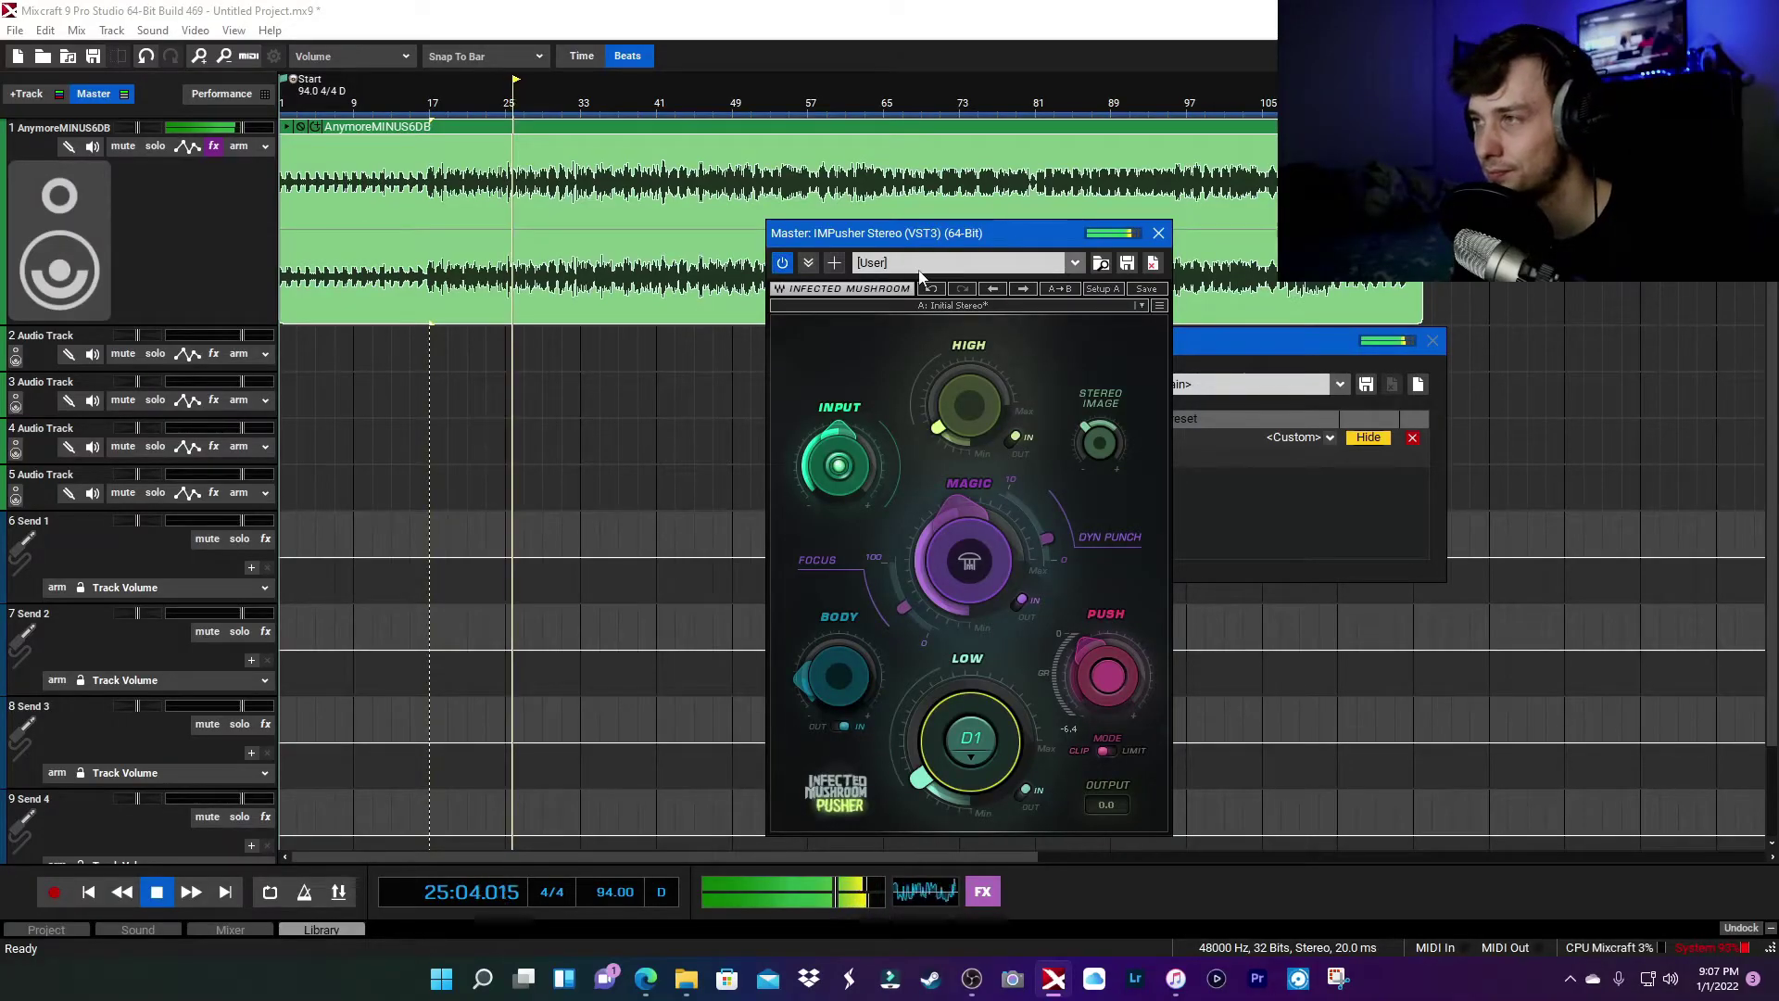
click(782, 263)
click(781, 265)
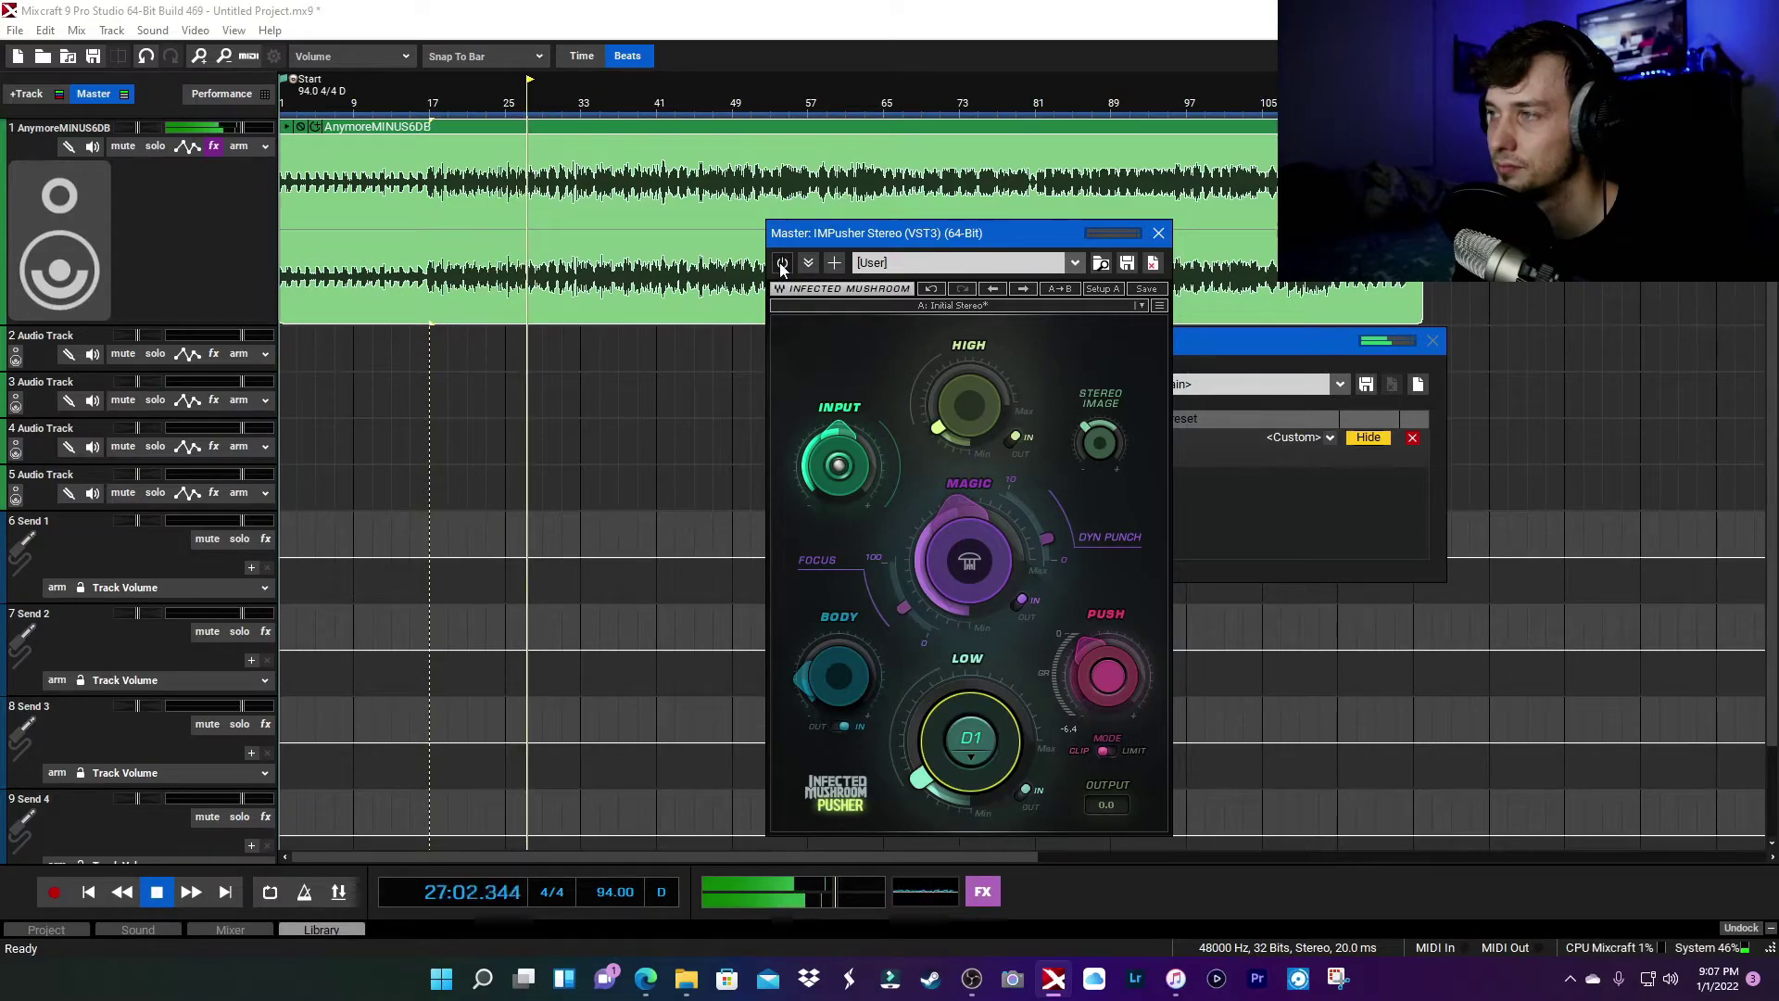
click(781, 265)
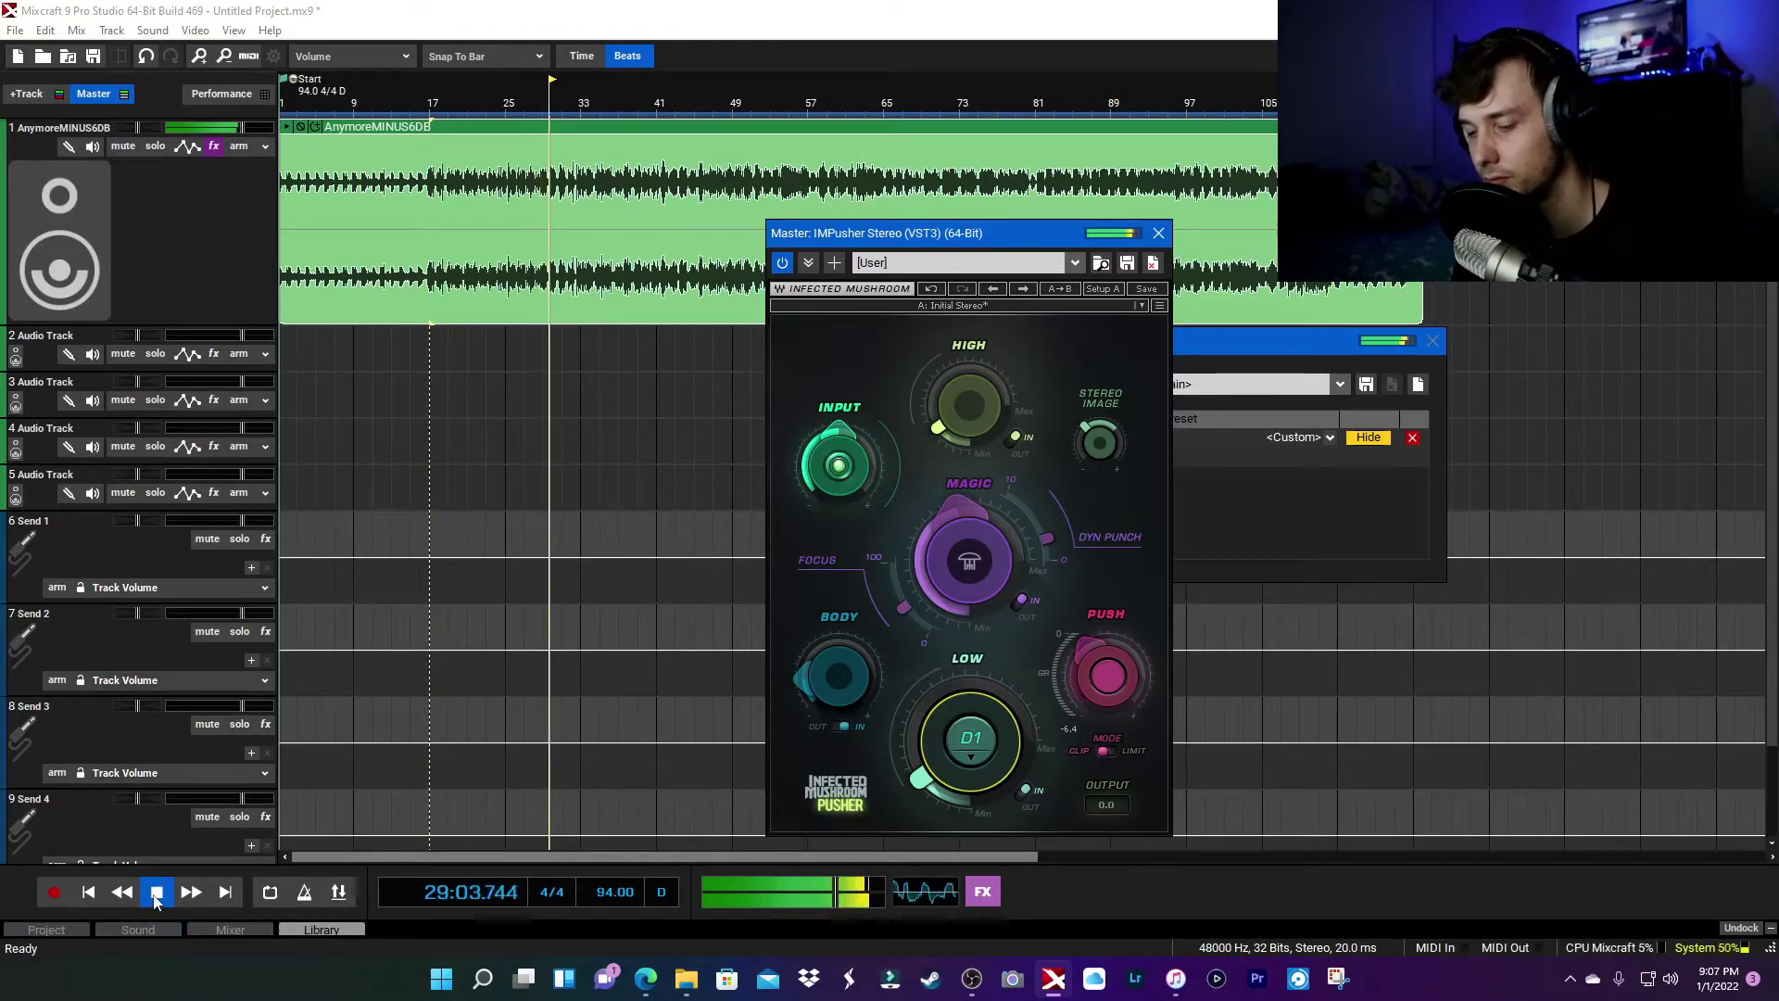
click(157, 902)
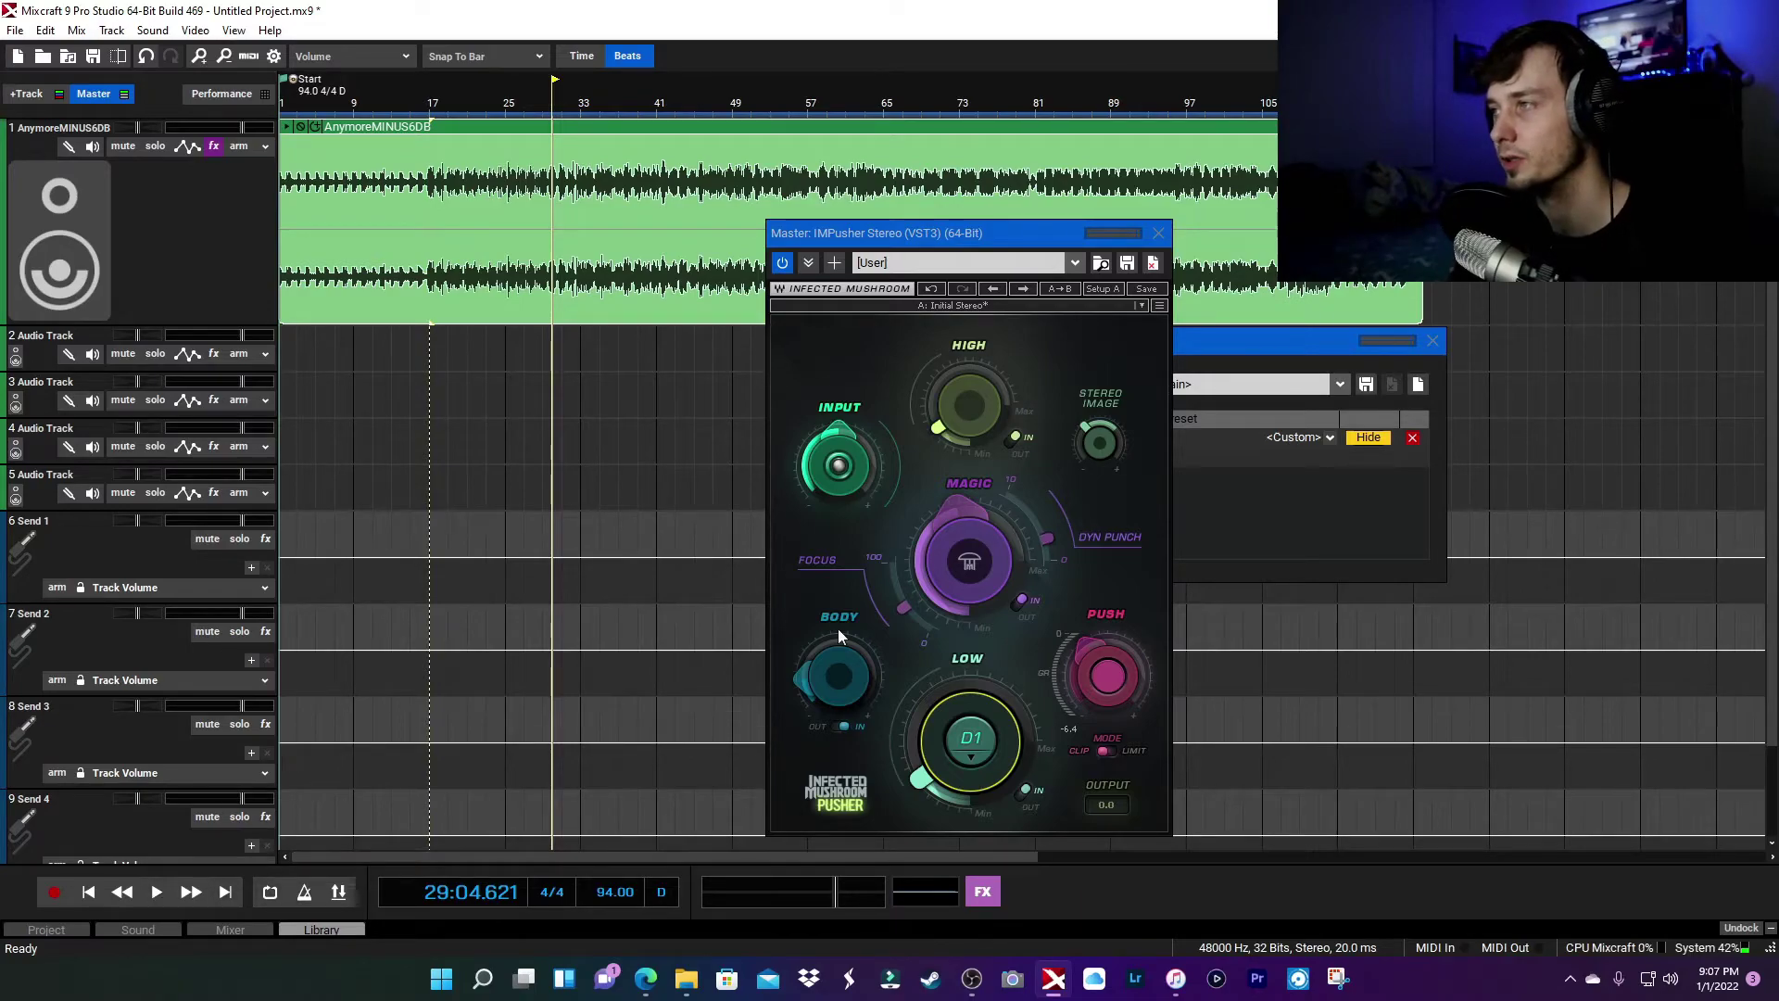
Close the IMPusher window, add the Classic Master Limiter to the master track's effect list, and close the limiter's window
click(1158, 233)
drag(1177, 343, 1037, 346)
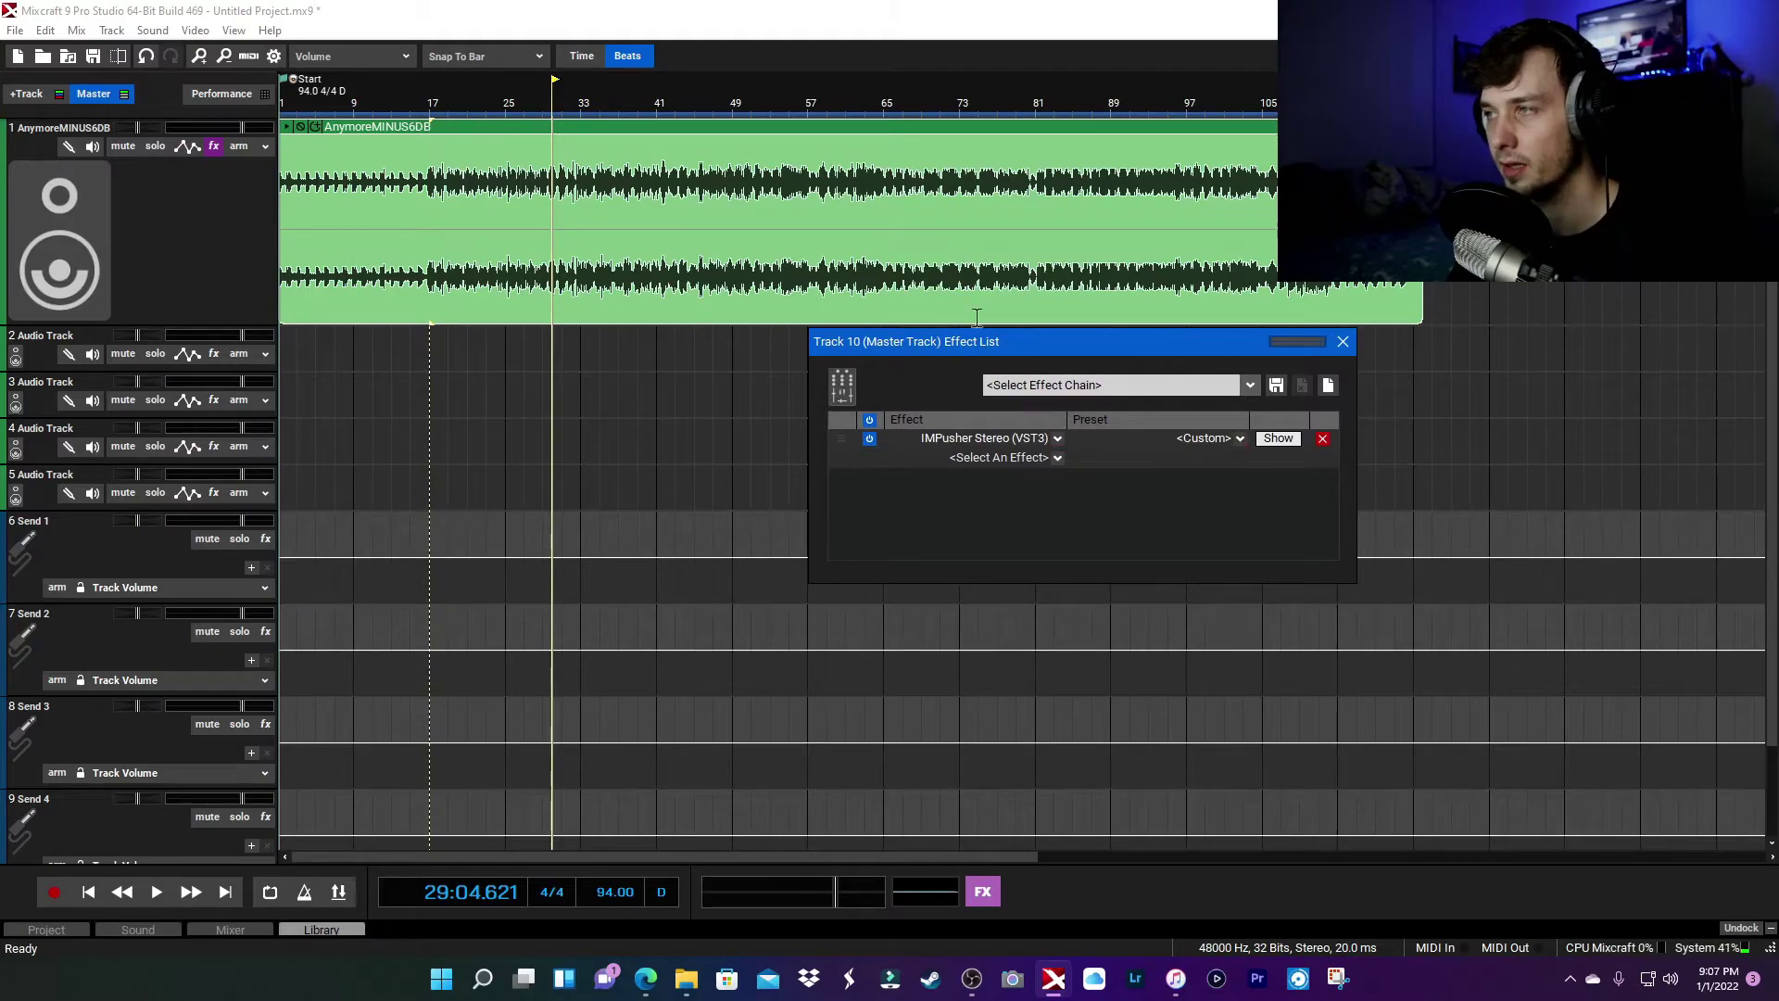
drag(977, 344, 1002, 365)
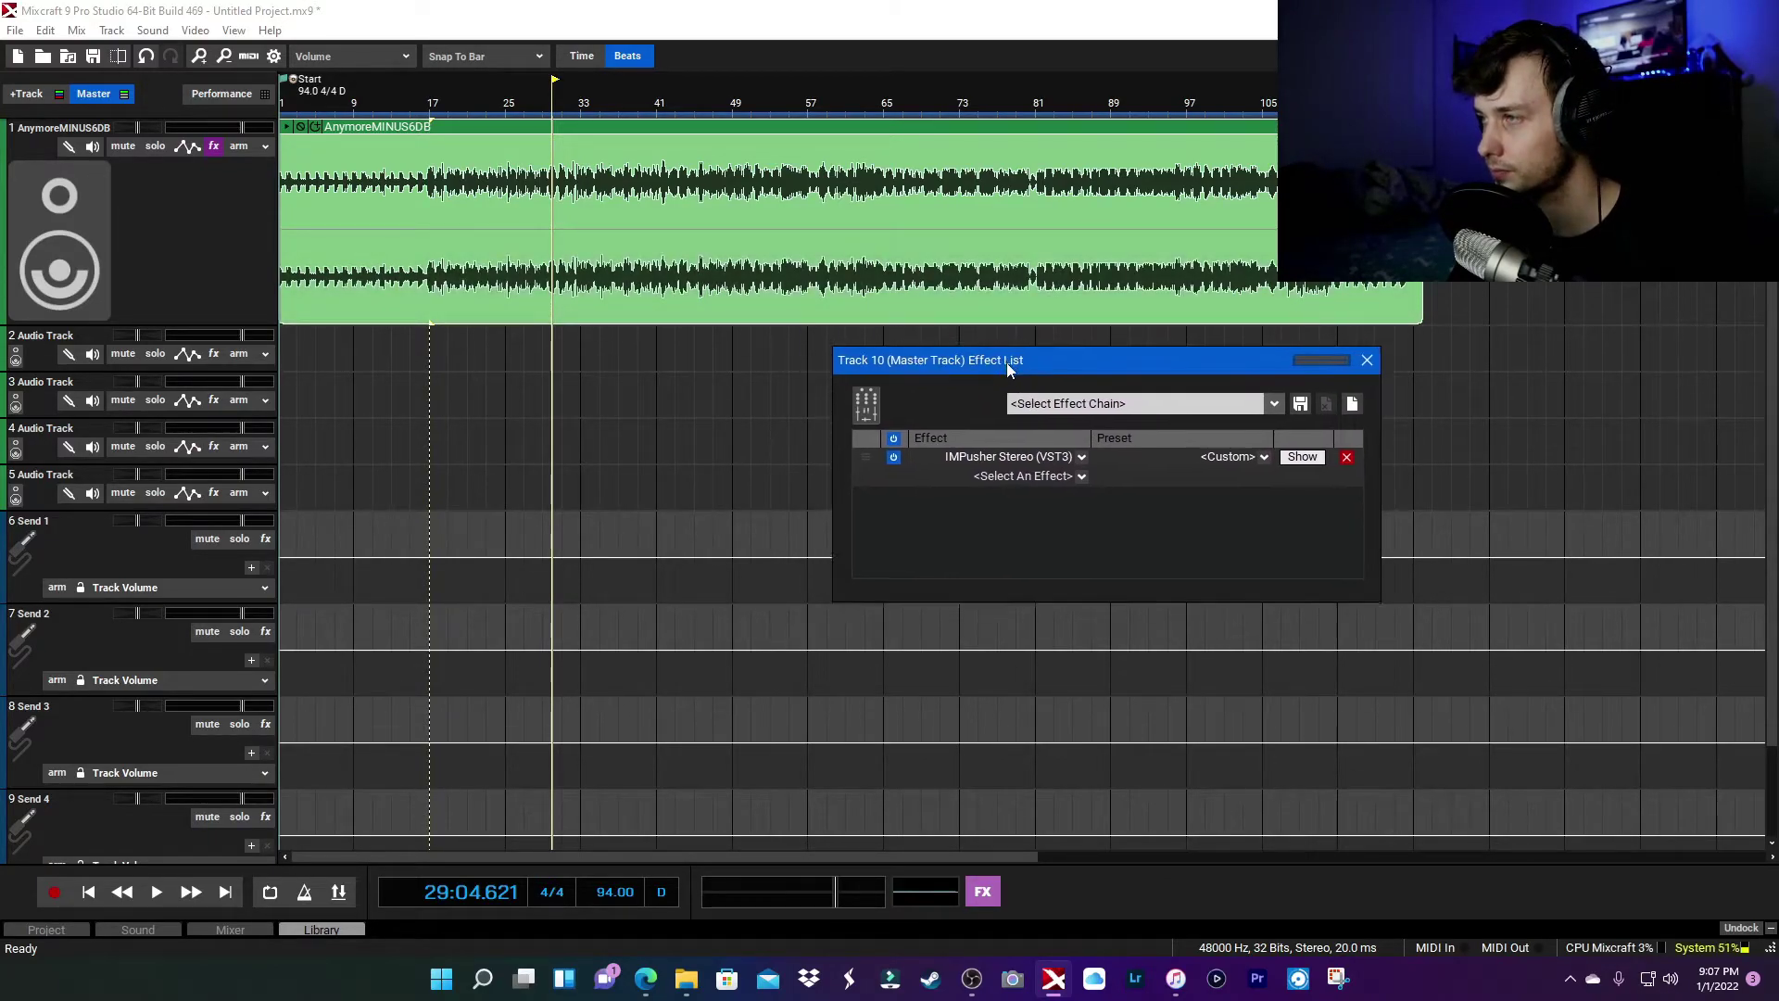
click(1084, 478)
mouse_move(1140, 516)
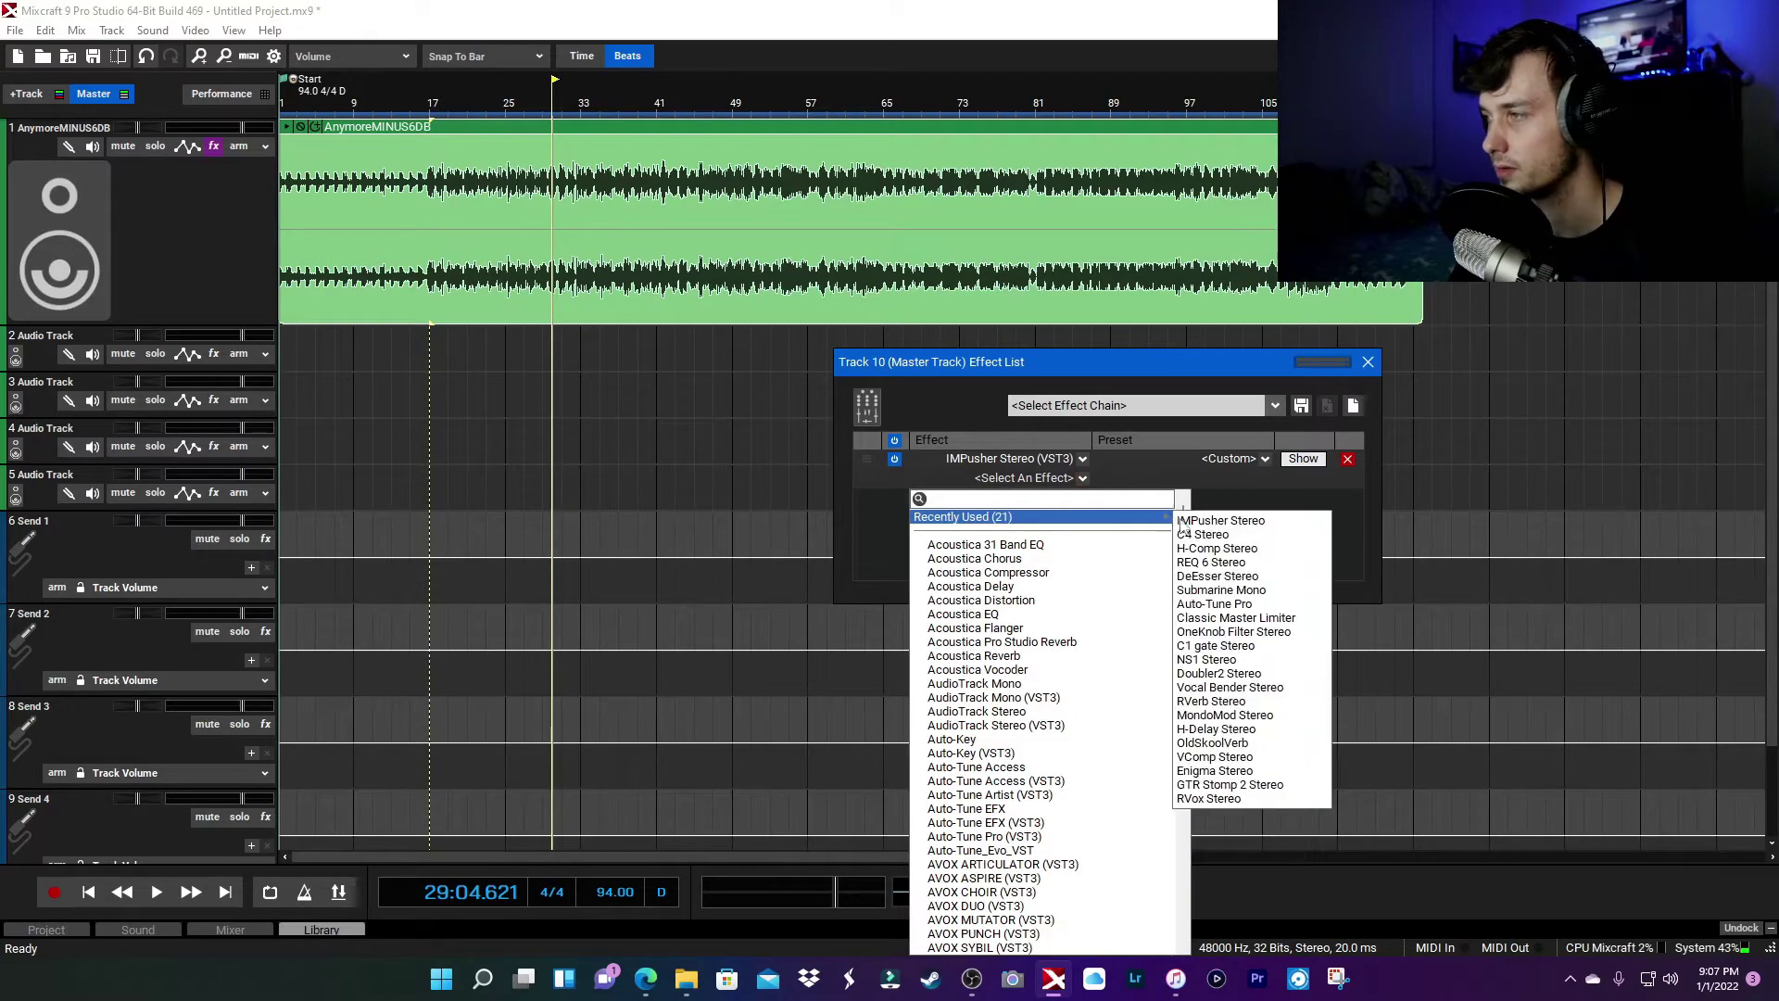
click(1262, 618)
drag(1017, 341, 1079, 545)
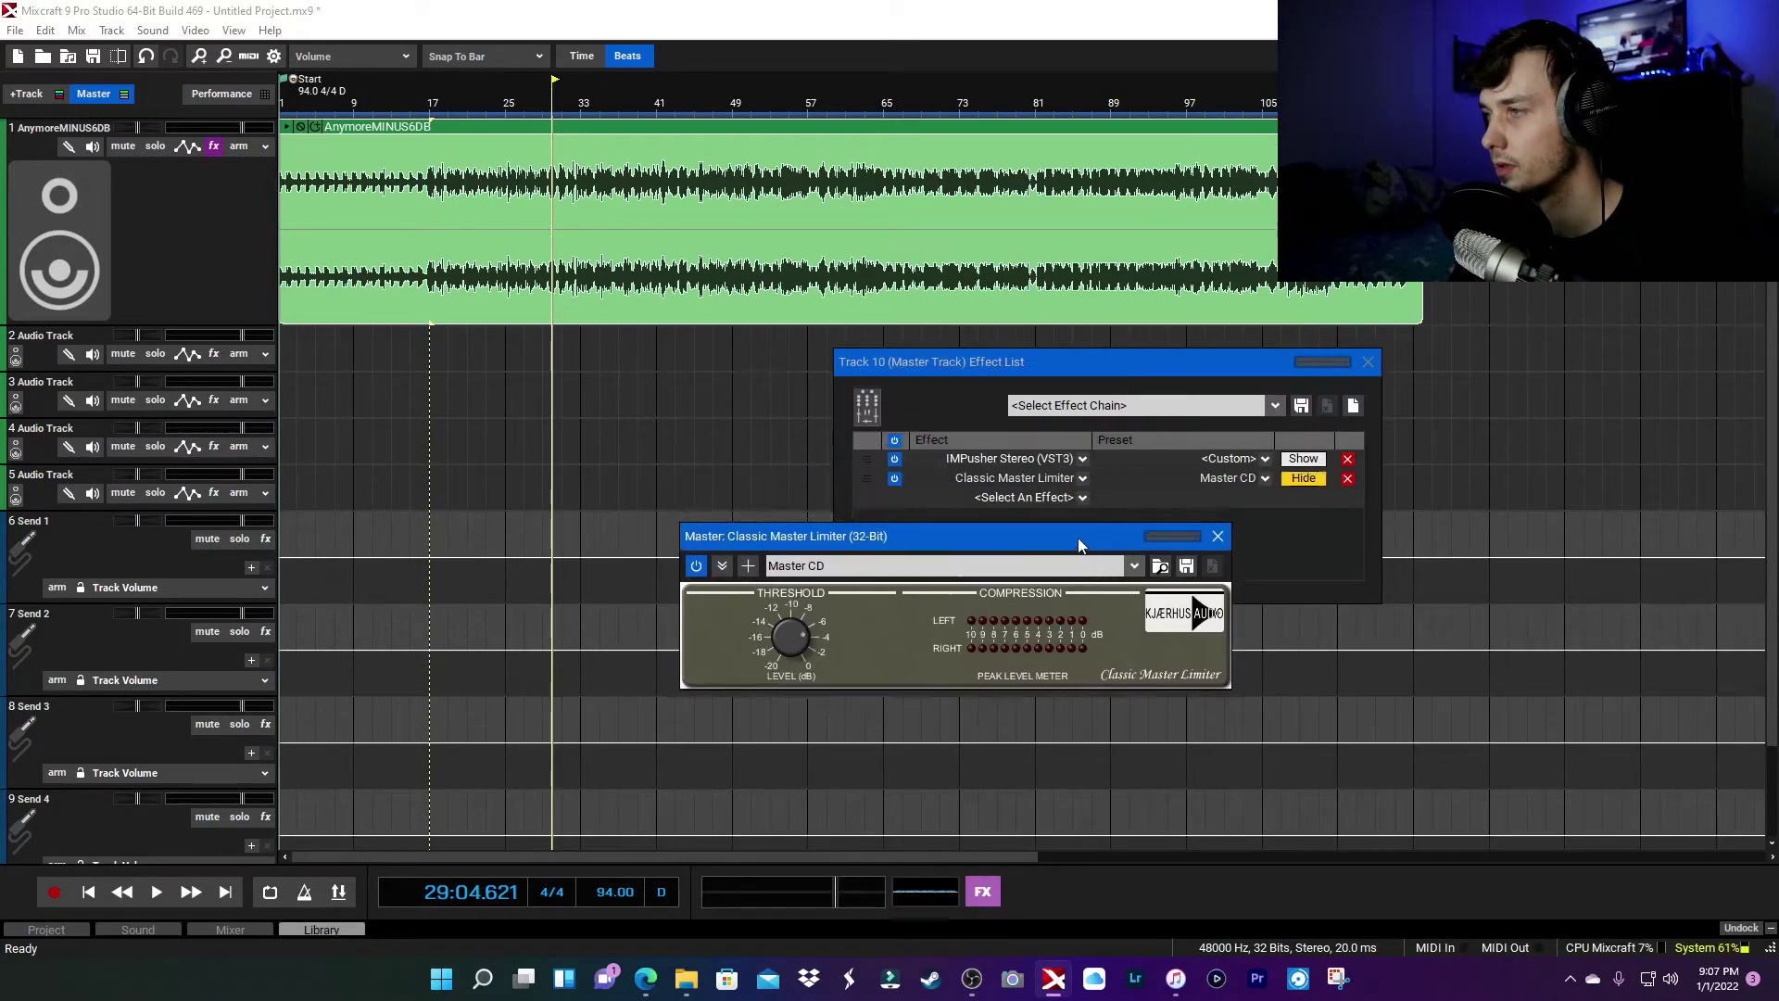
click(1214, 534)
Play from bar 17 and compare the beat with the Classic Master Limiter disabled and enabled, leaving the limiter enabled
click(432, 100)
click(895, 478)
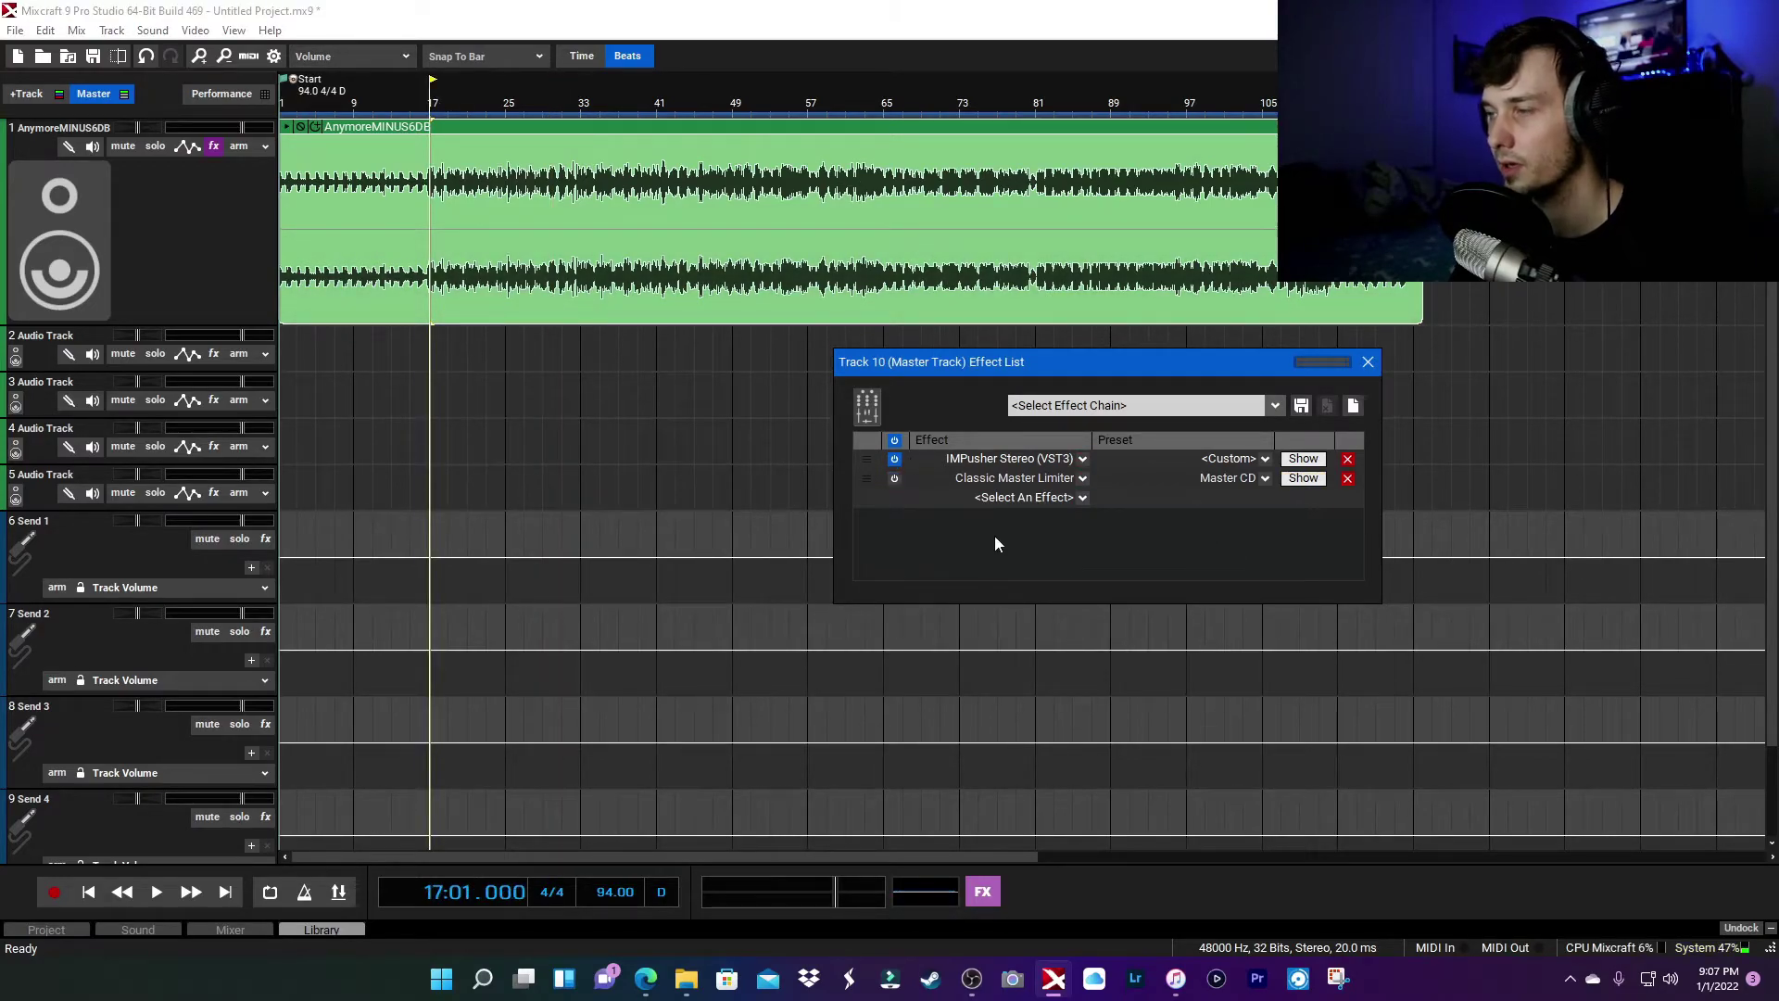
key(space)
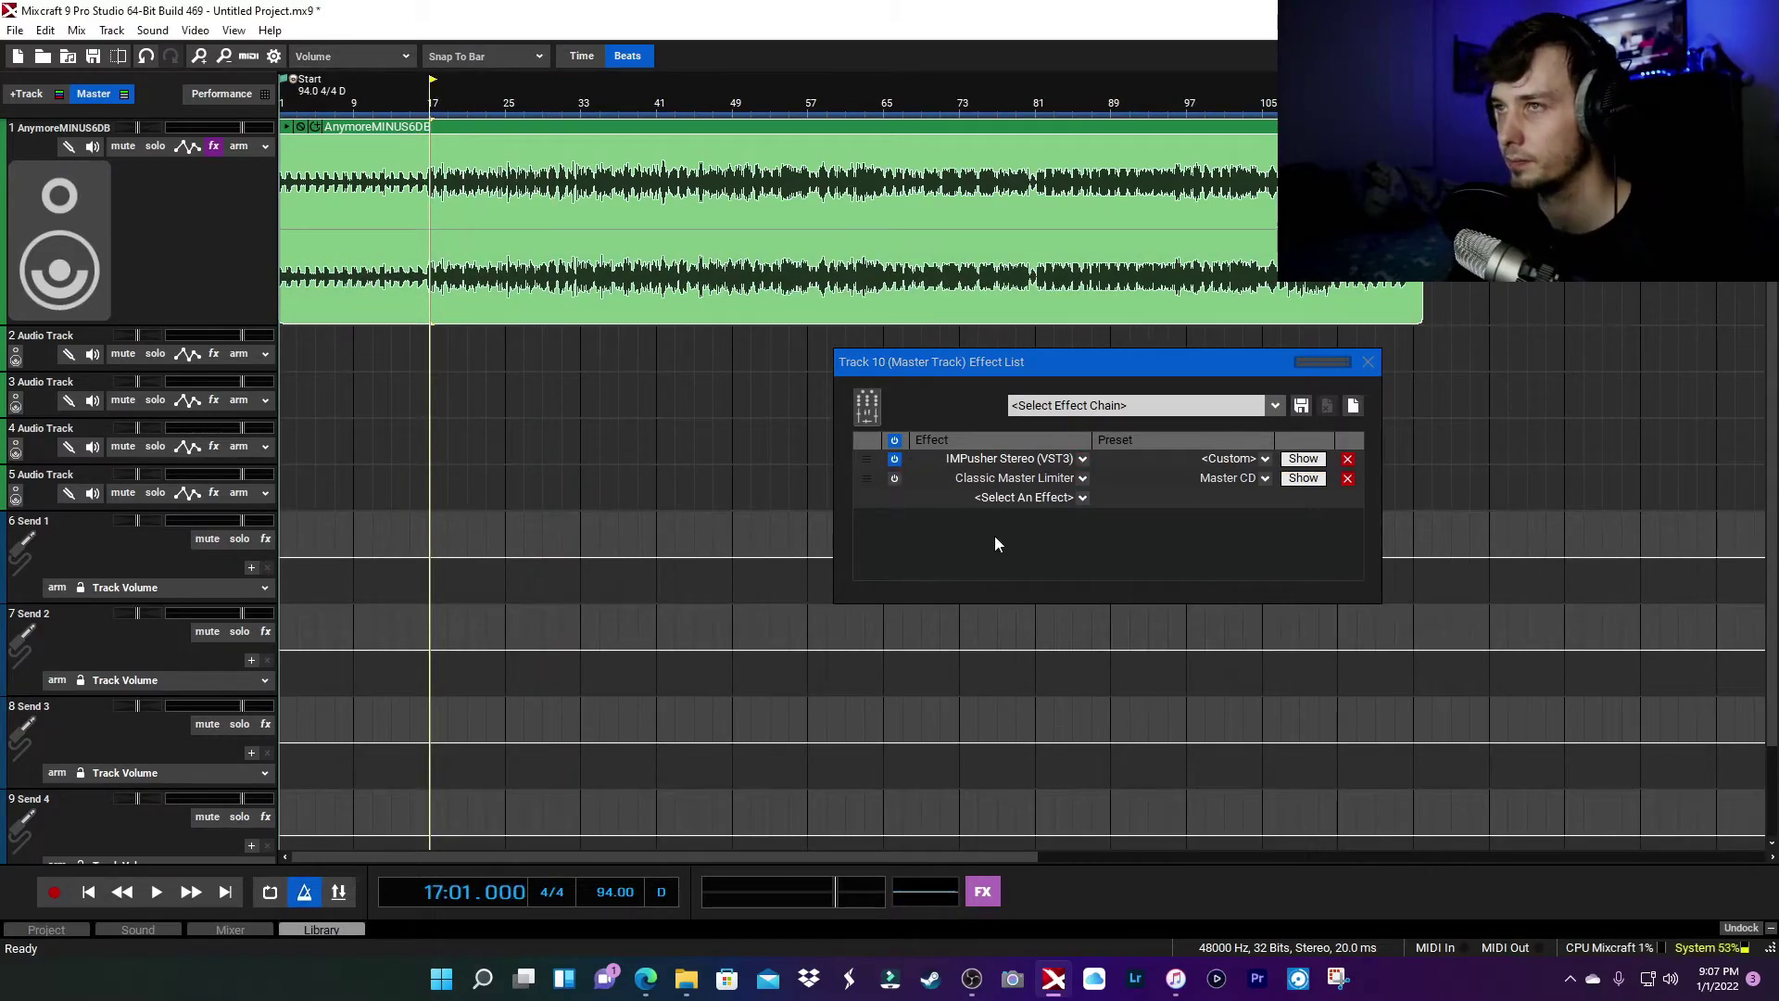
click(894, 478)
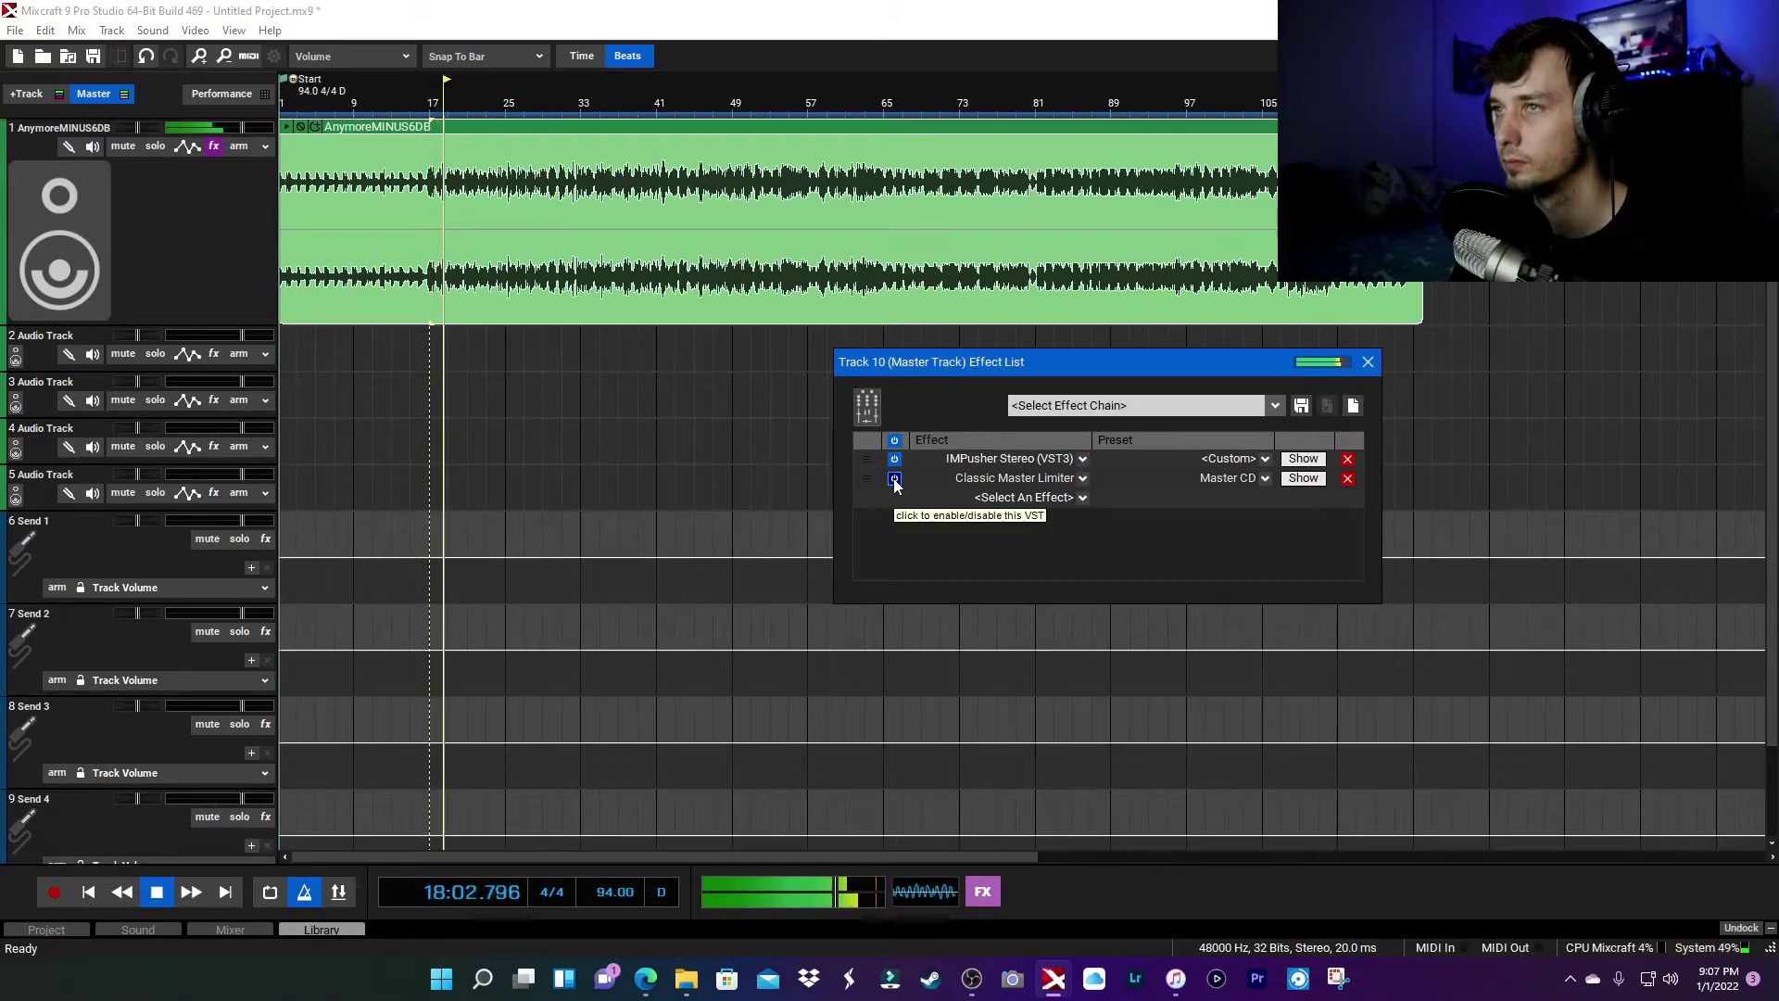
click(895, 479)
click(895, 478)
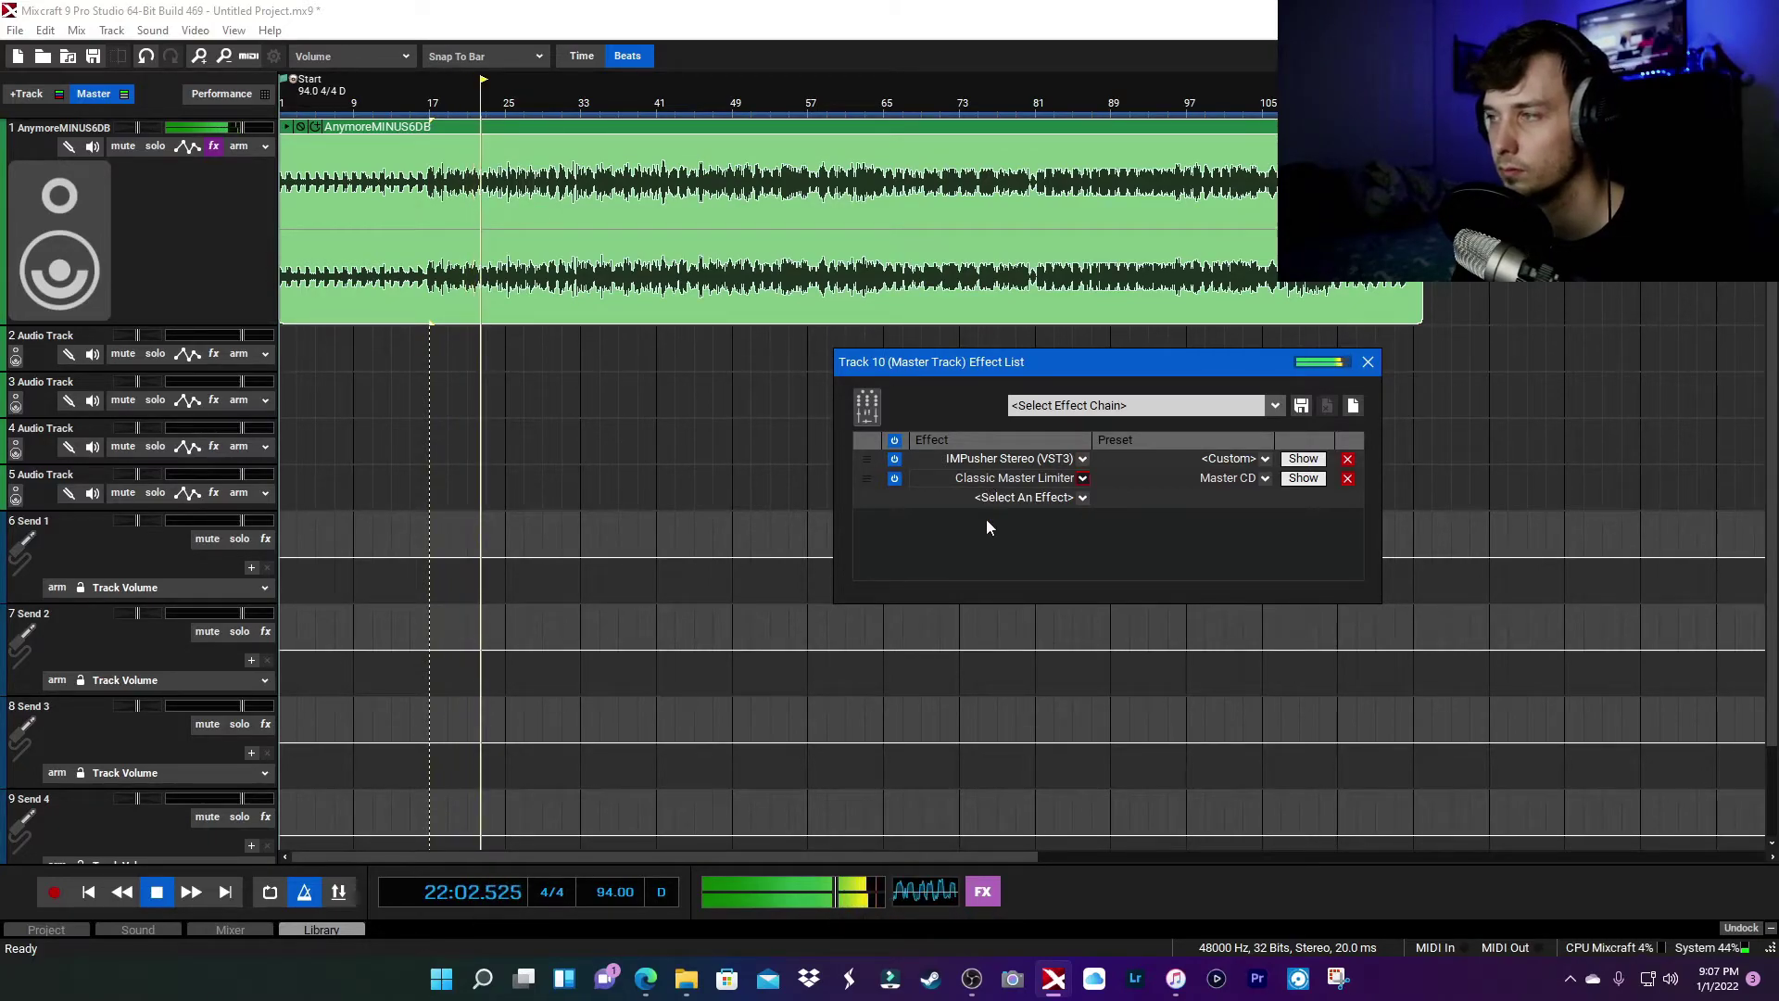
drag(990, 367, 972, 347)
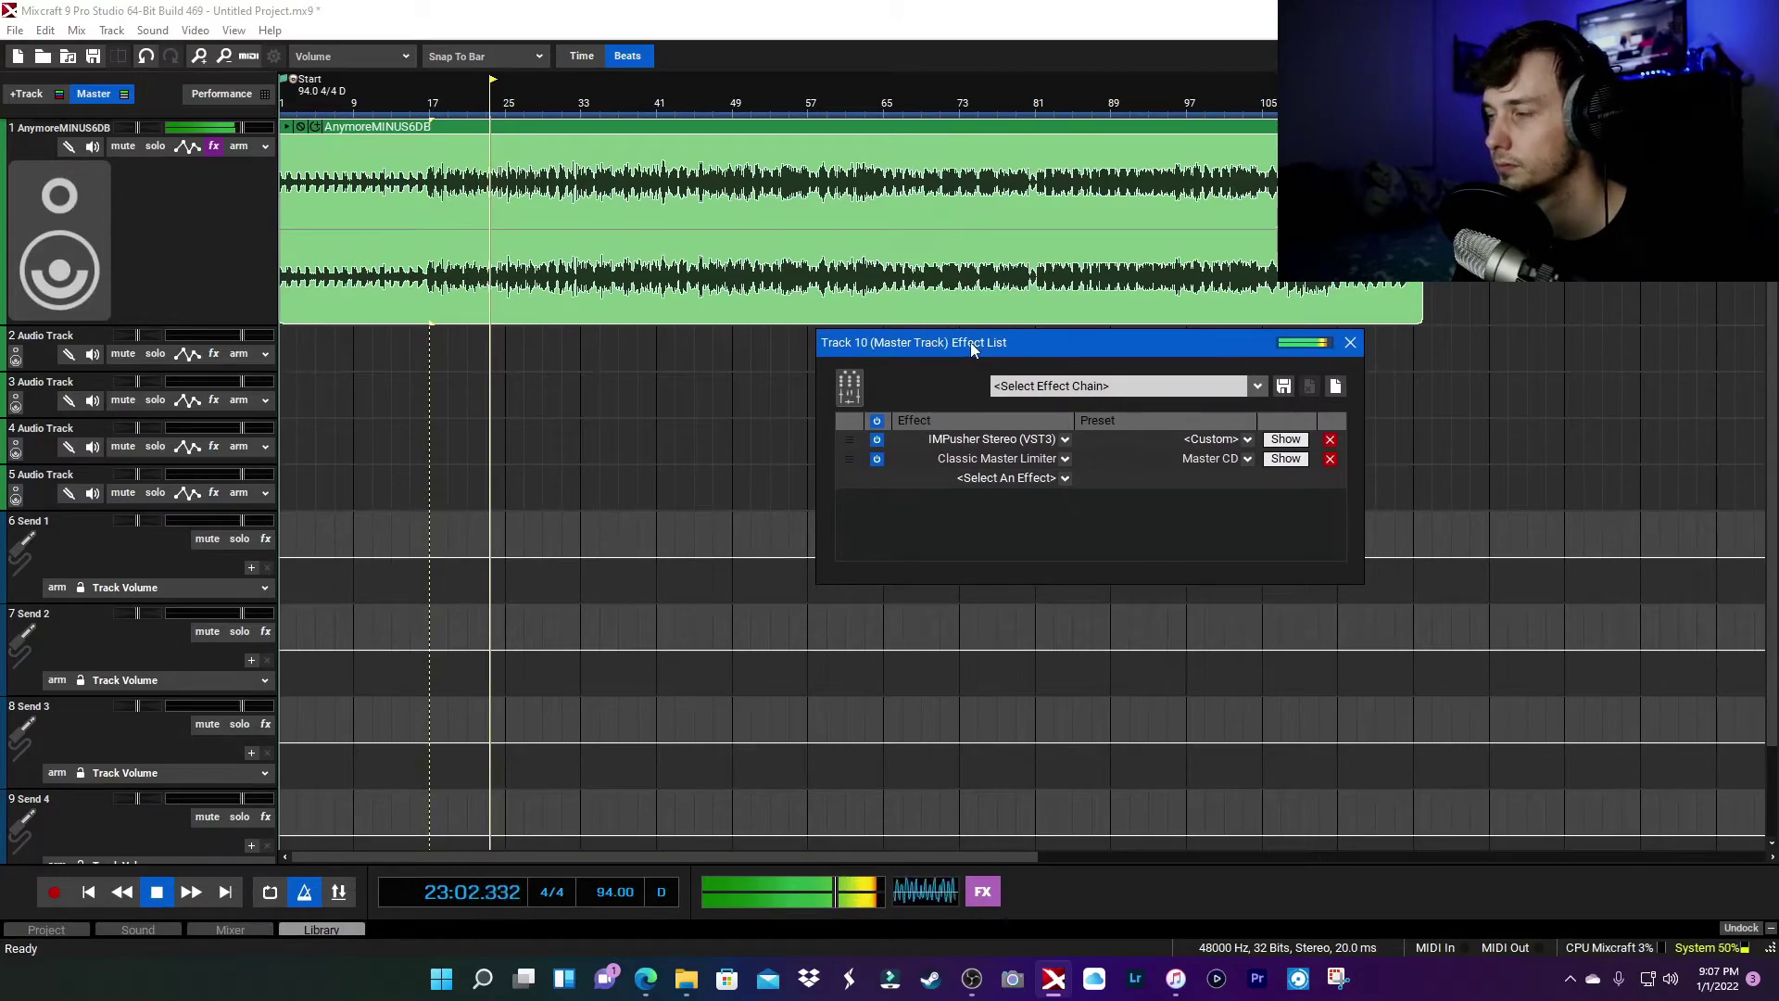
click(878, 459)
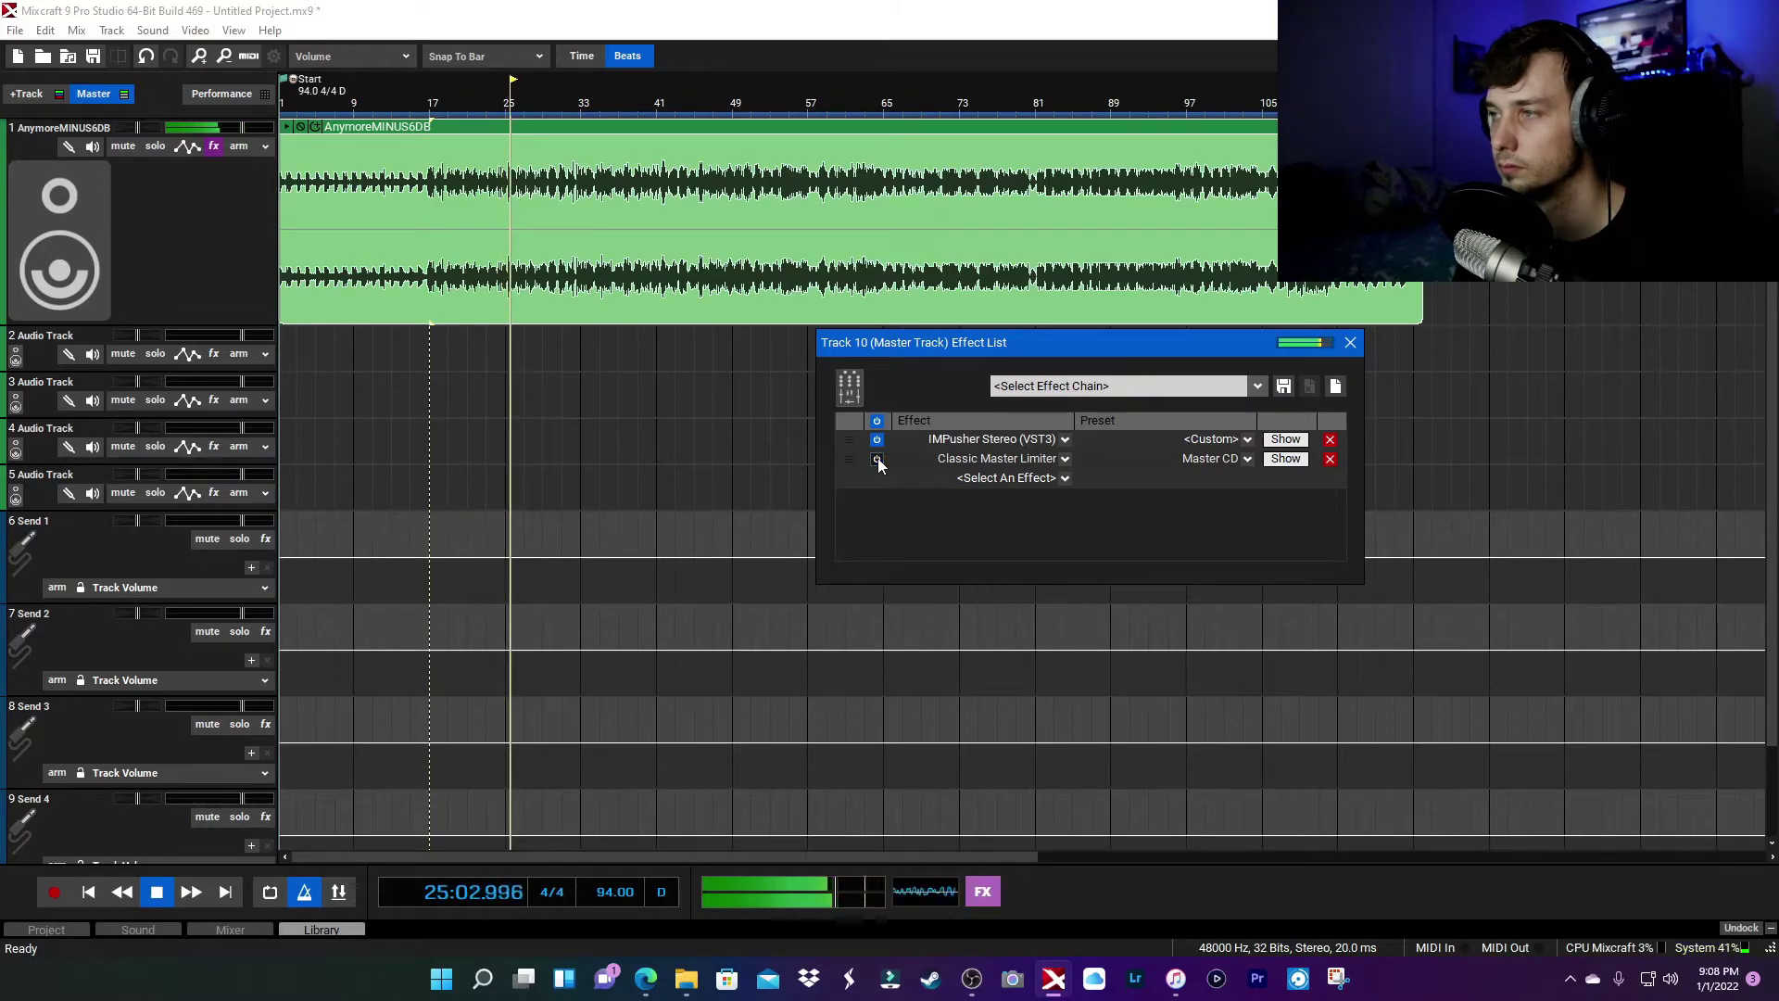
click(877, 458)
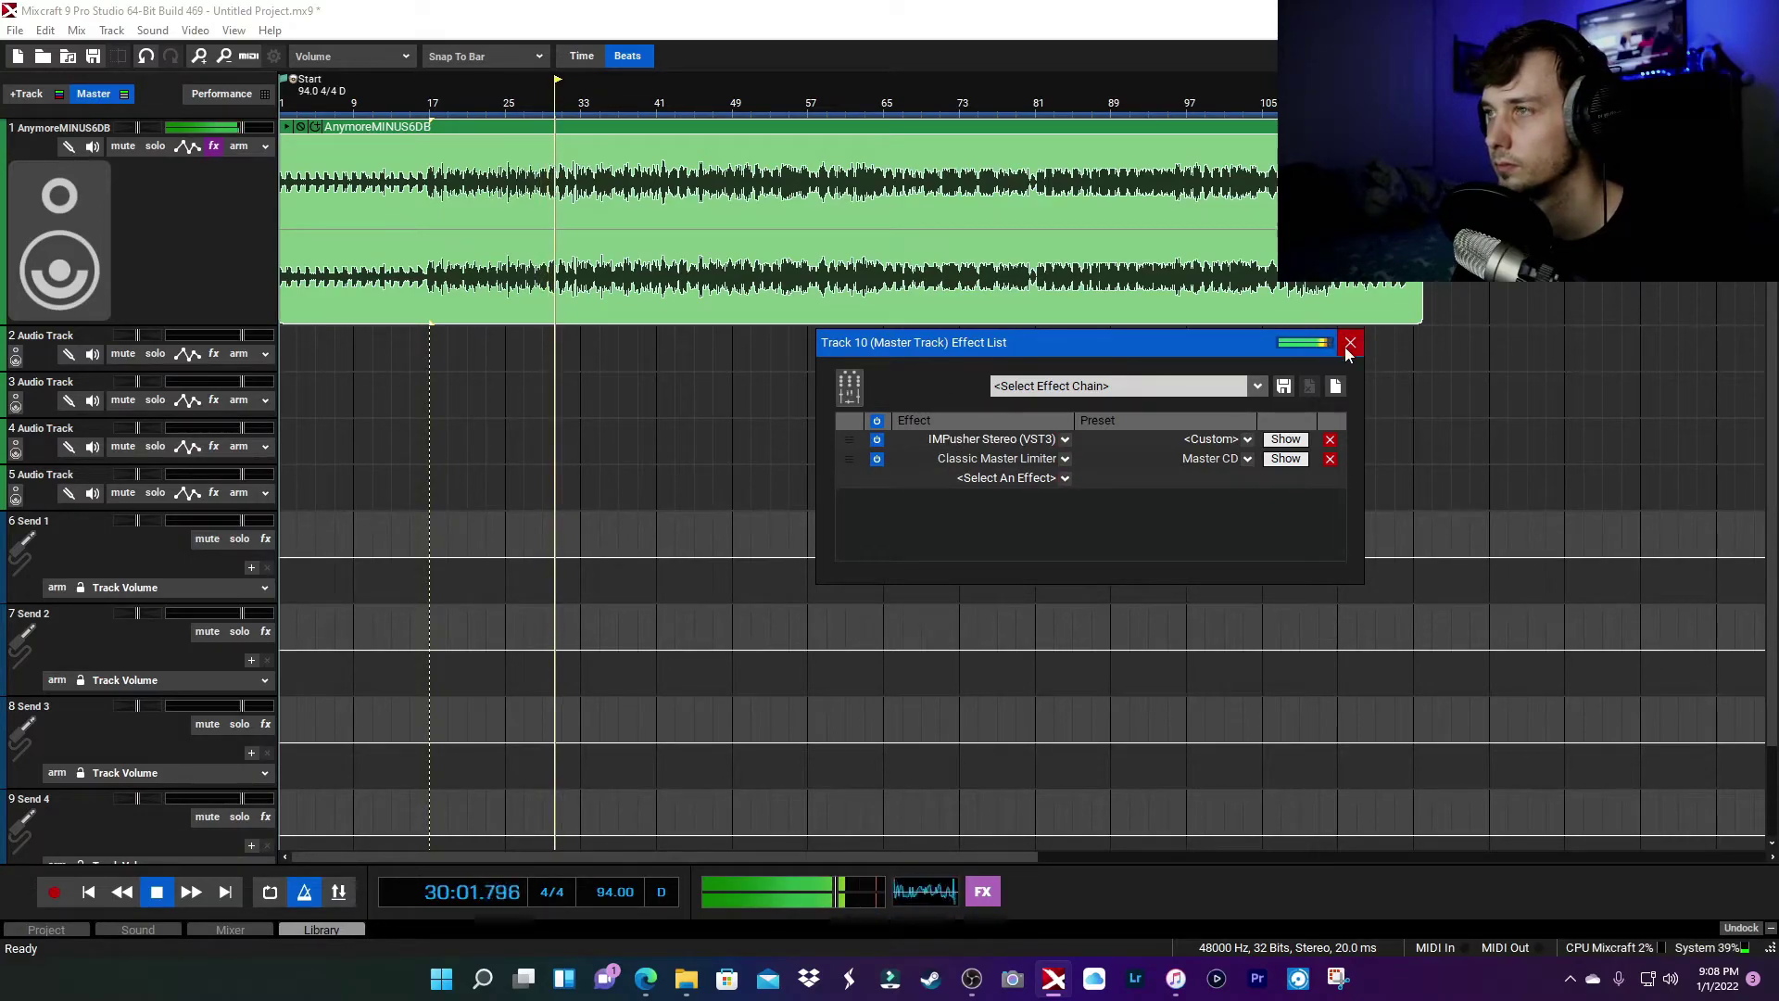
Audition the beat from bar 44 and bar 49 with both master effects enabled, and close the master track's effect list
click(686, 103)
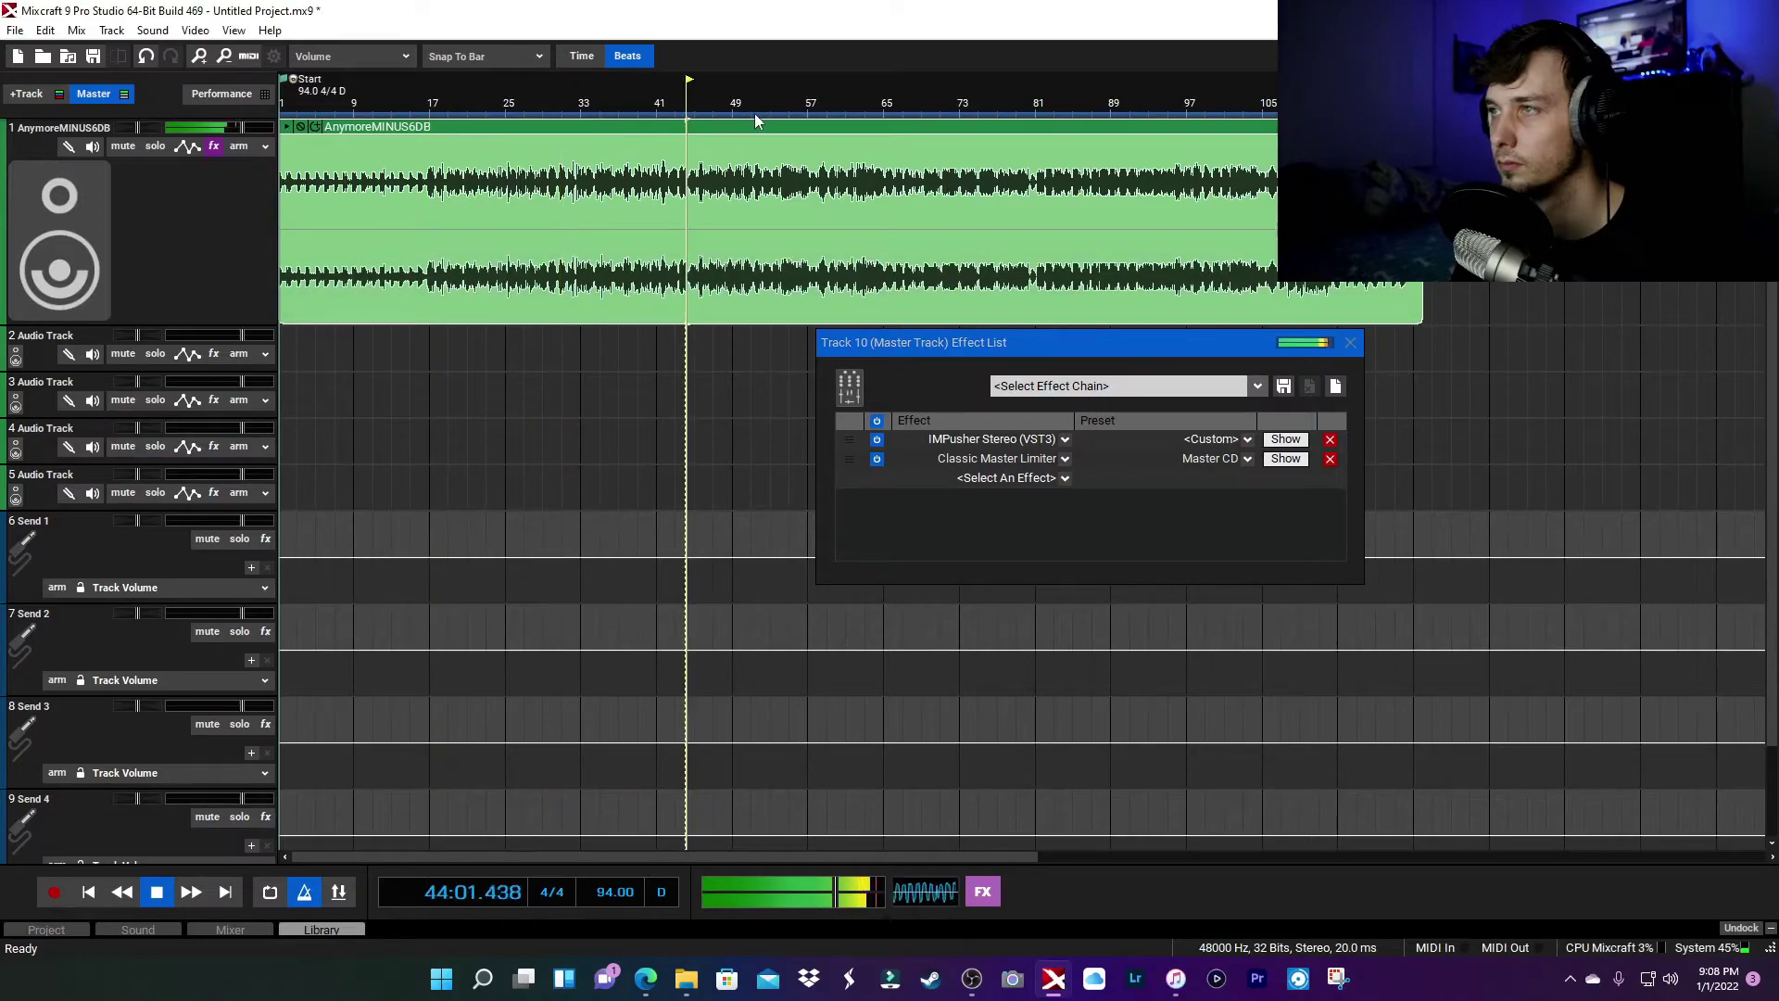
click(742, 109)
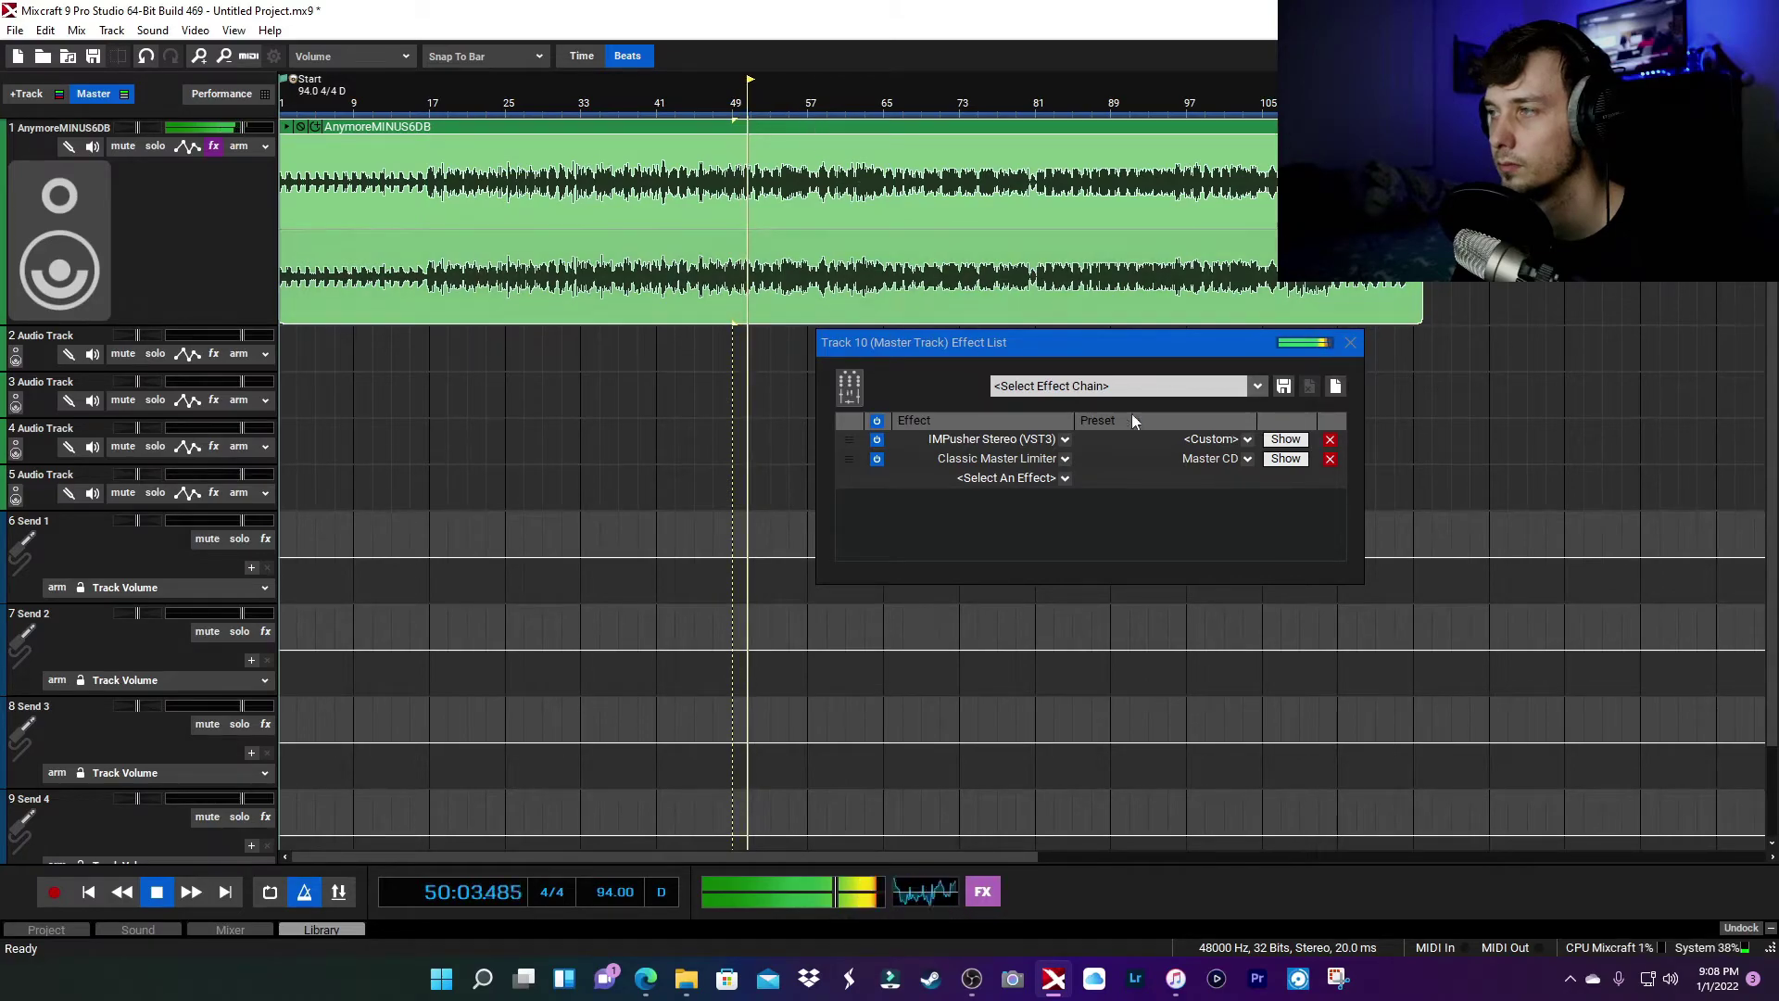
click(1350, 342)
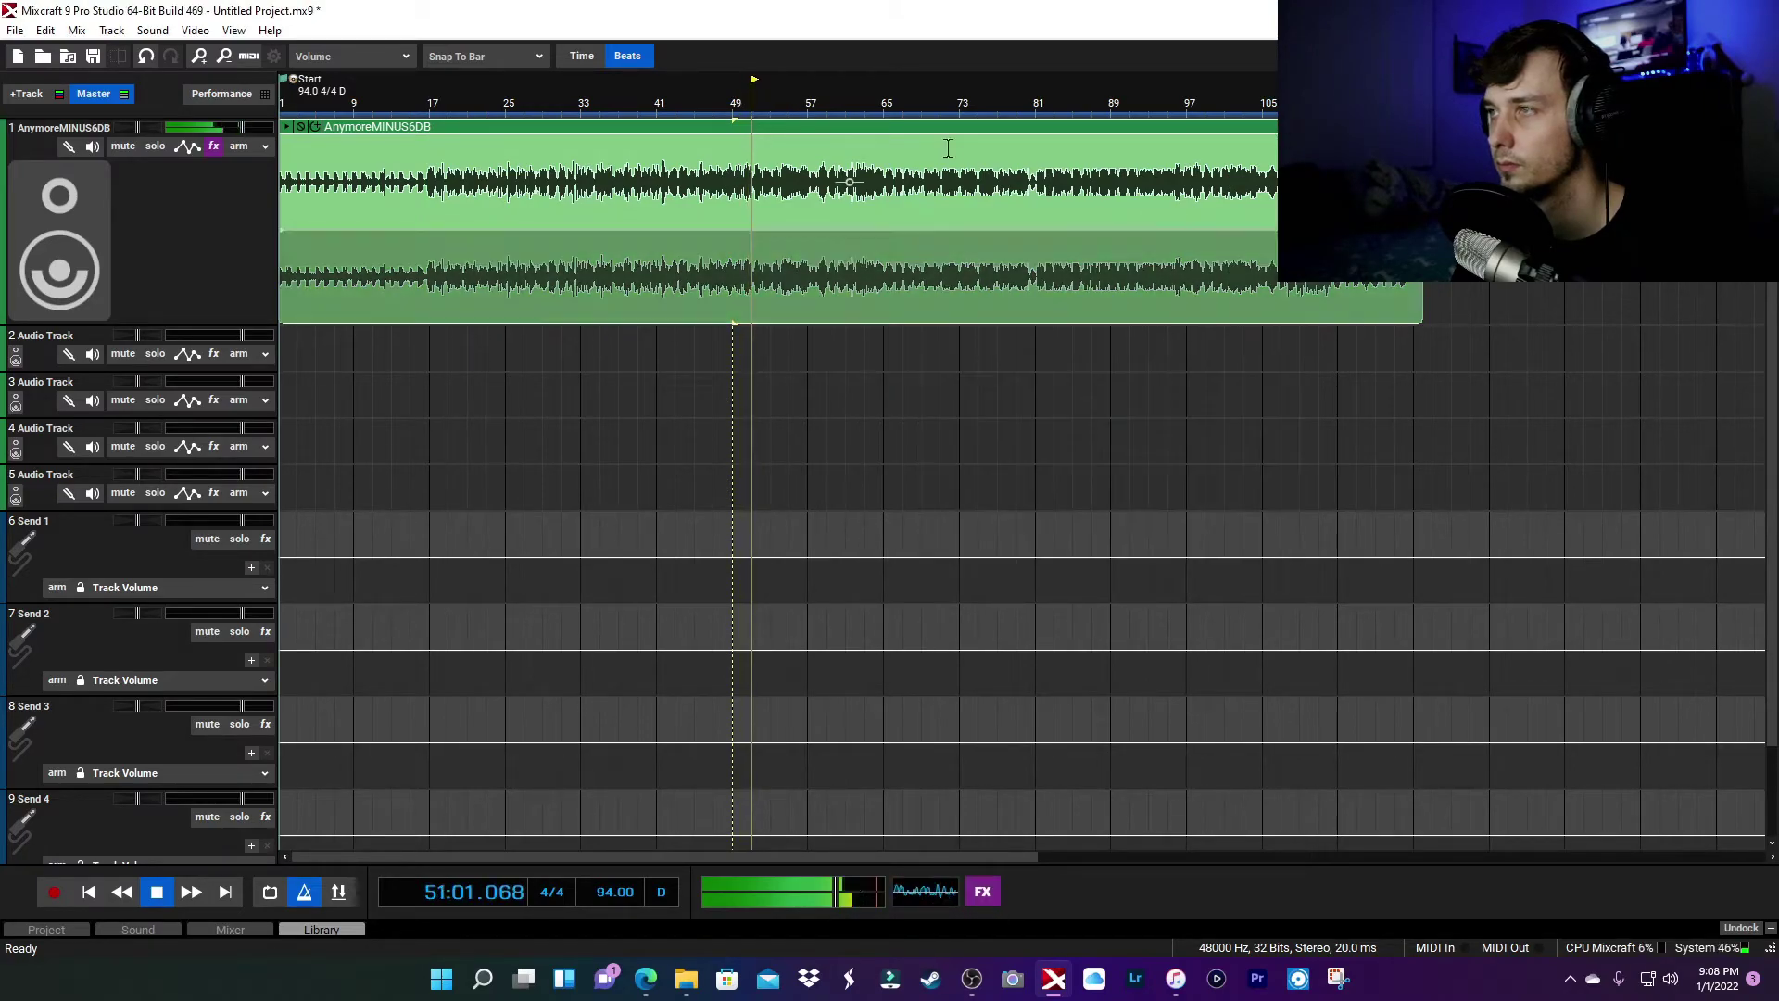
Audition the beat at several points from bar 56 to bar 80, and replay it from about bar 78
click(797, 109)
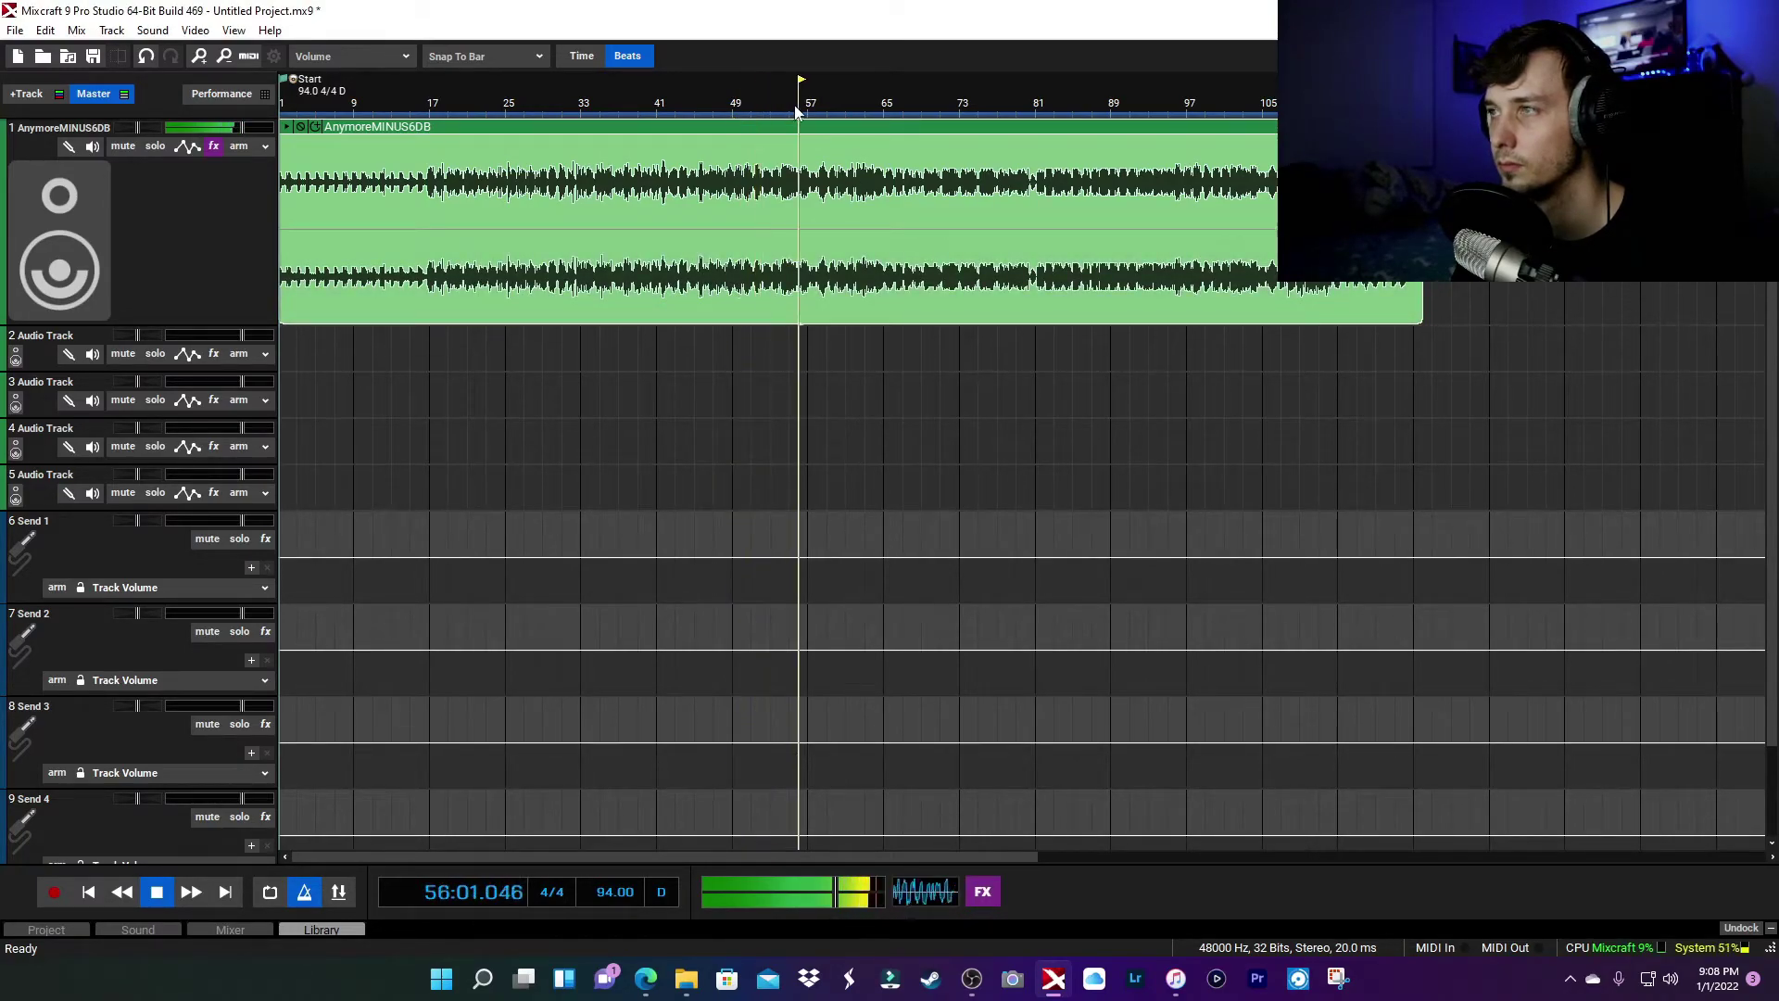
click(845, 109)
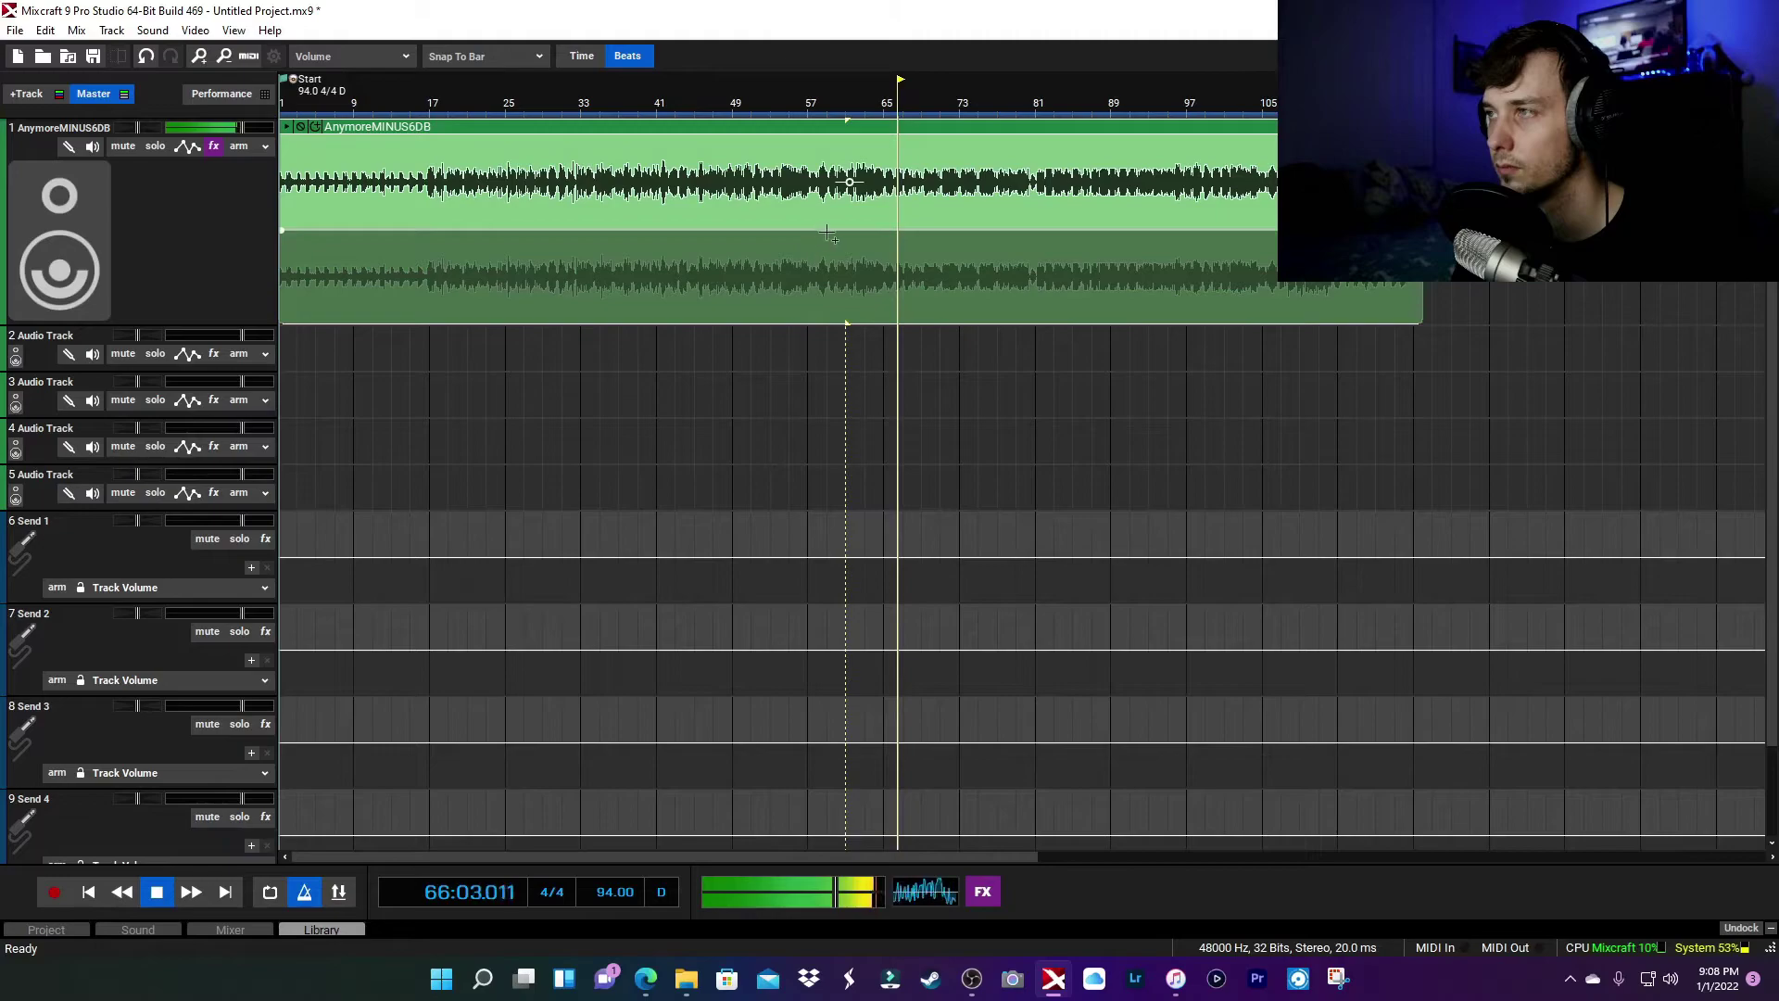
click(947, 107)
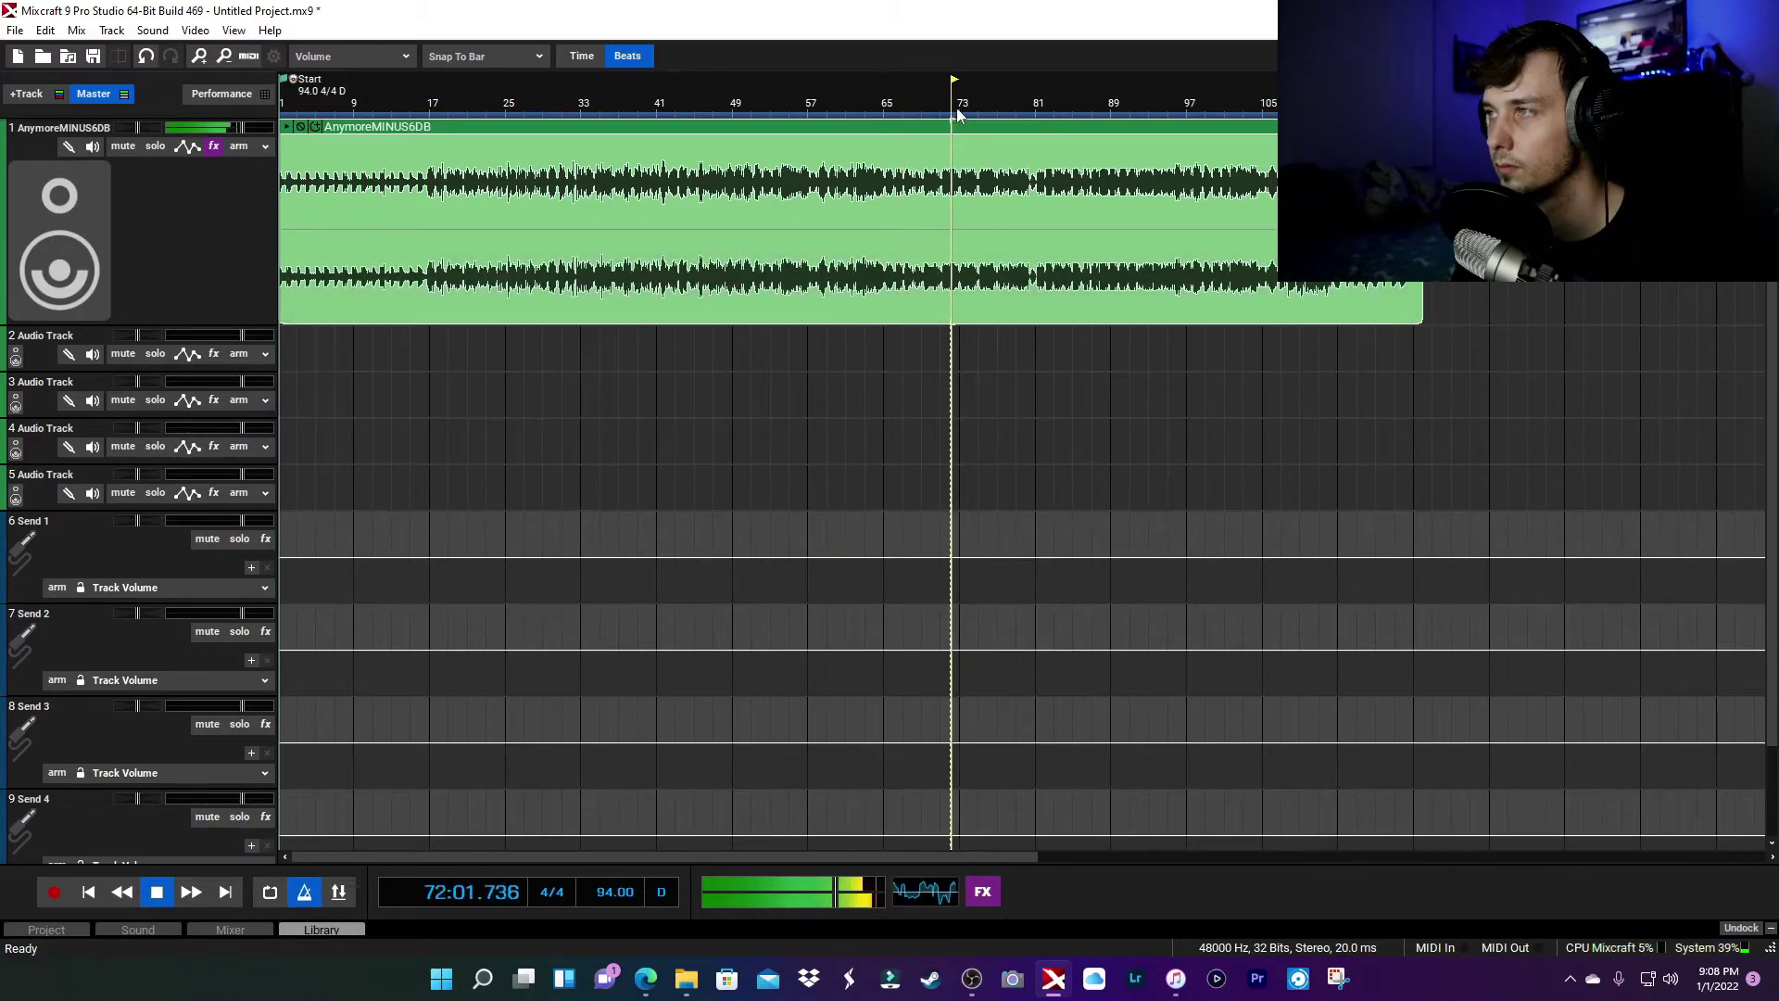
click(975, 109)
click(991, 109)
click(1025, 112)
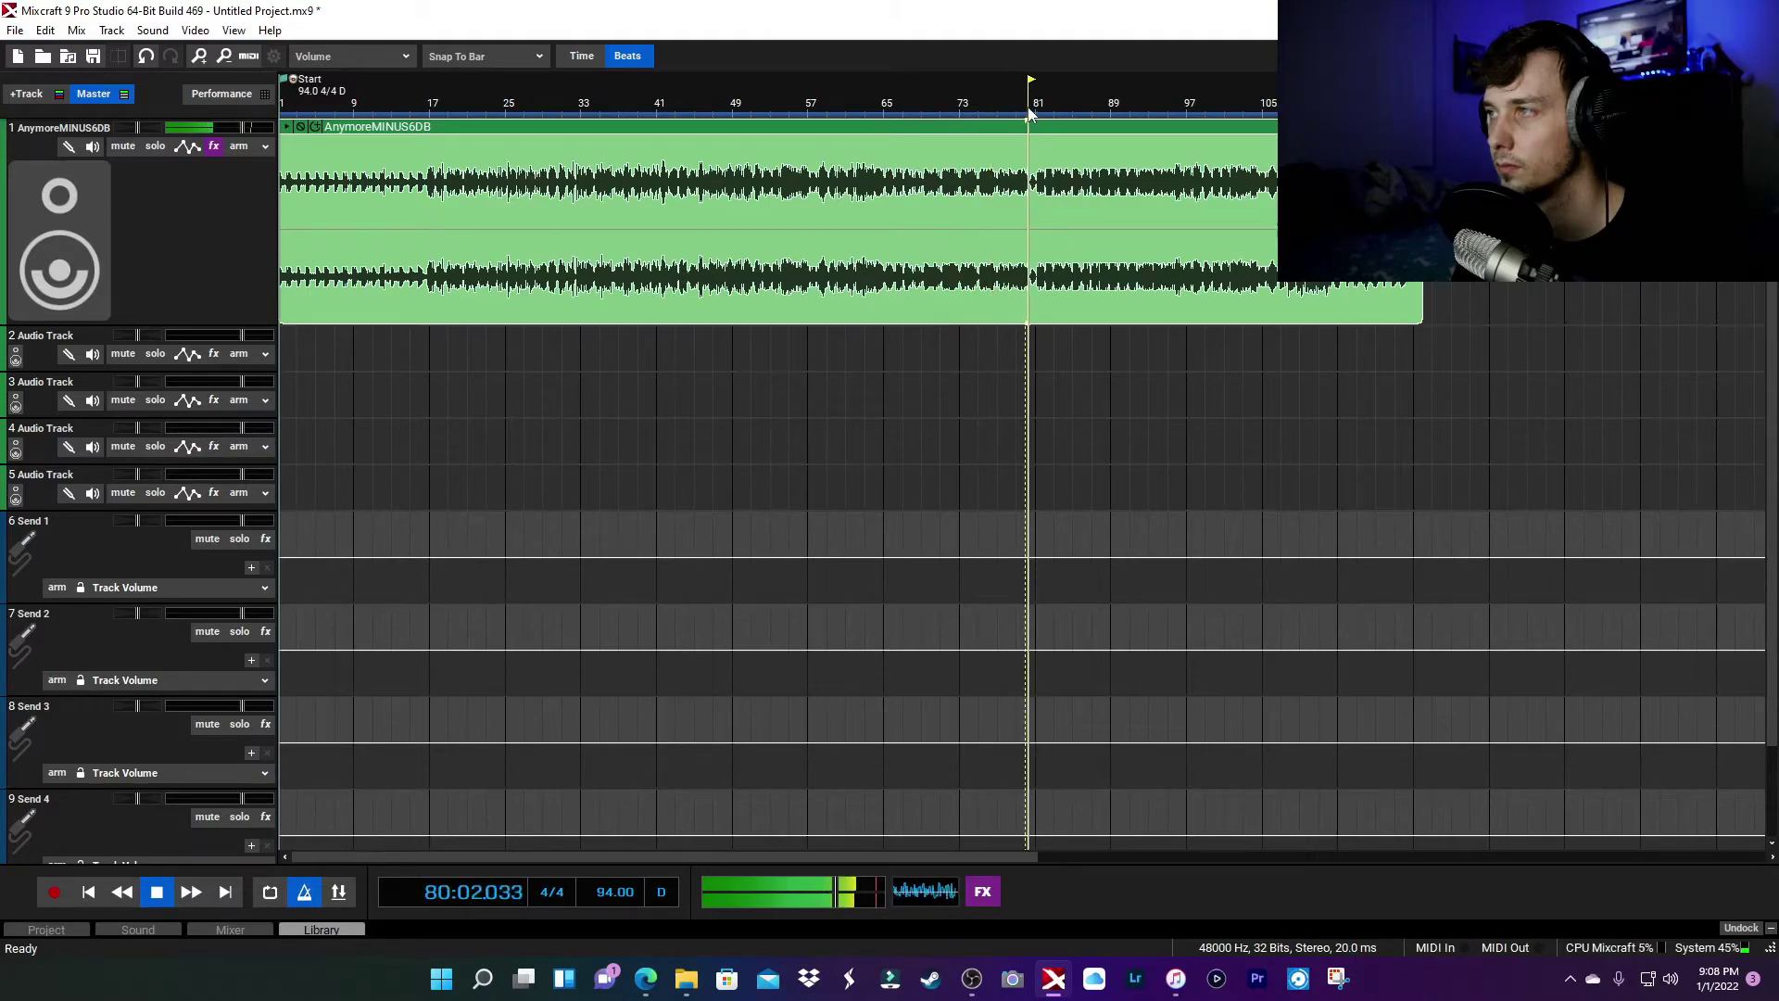
click(1009, 108)
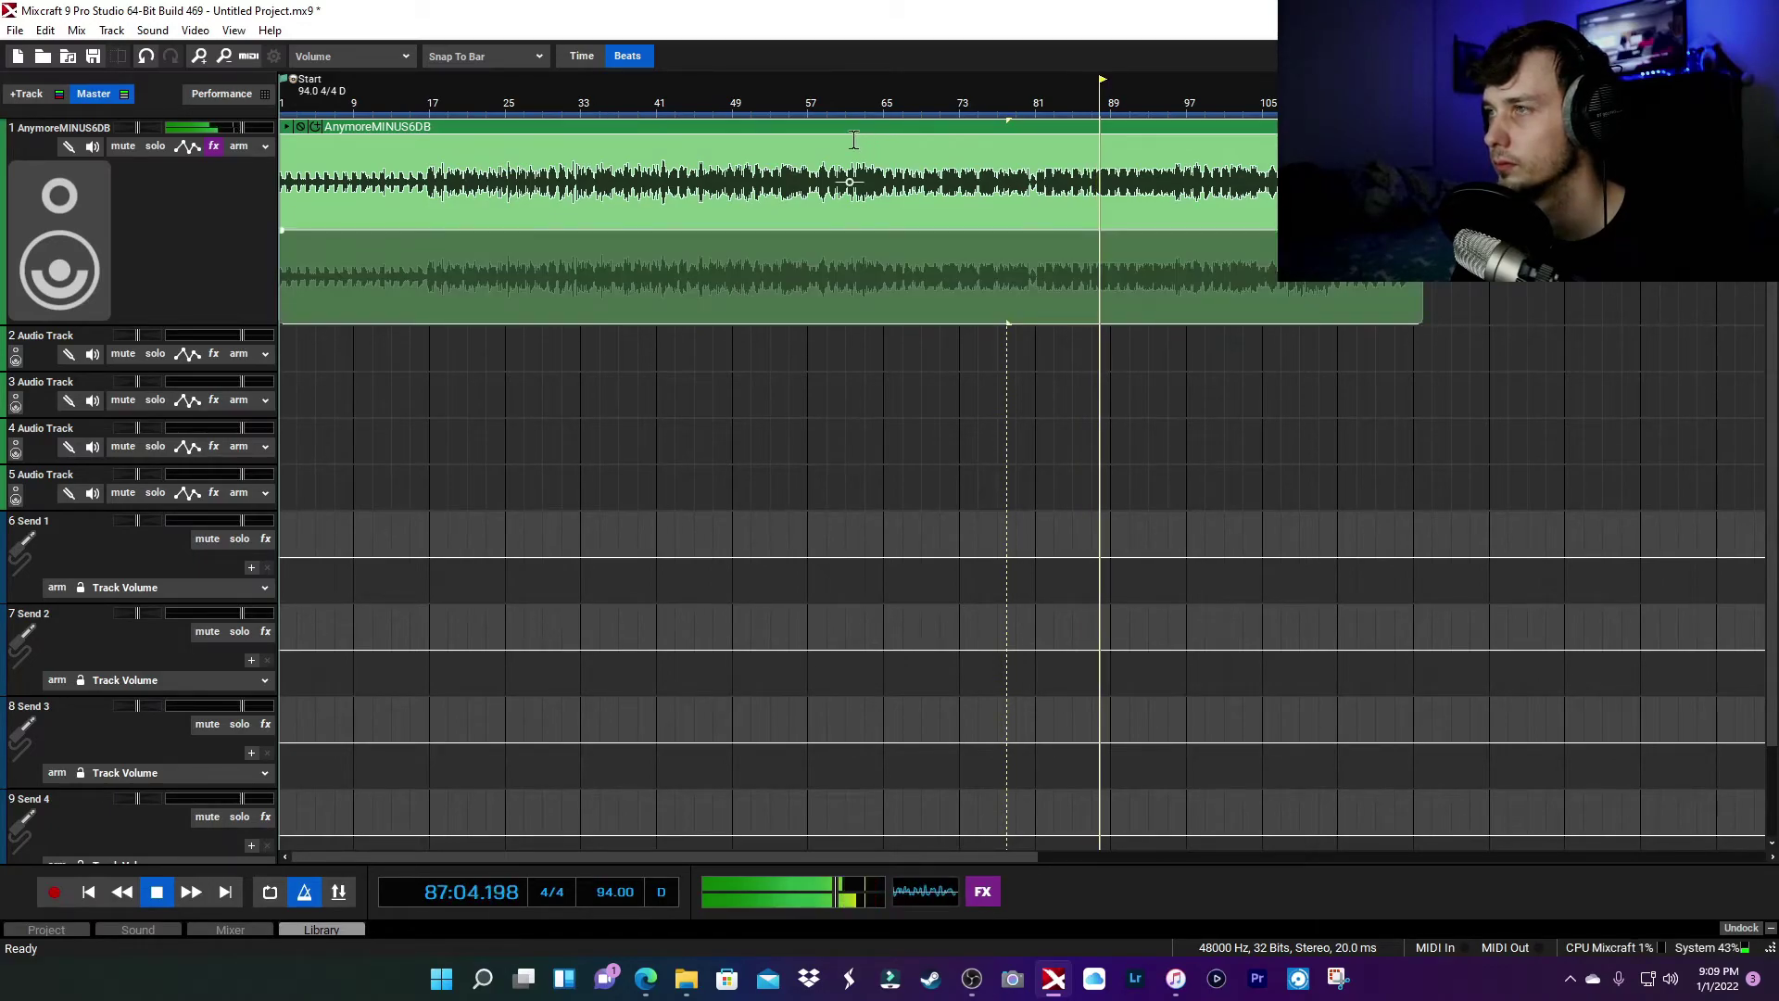
Listen to the beat from about bars 47, 43 and 93, and stop playback
click(715, 108)
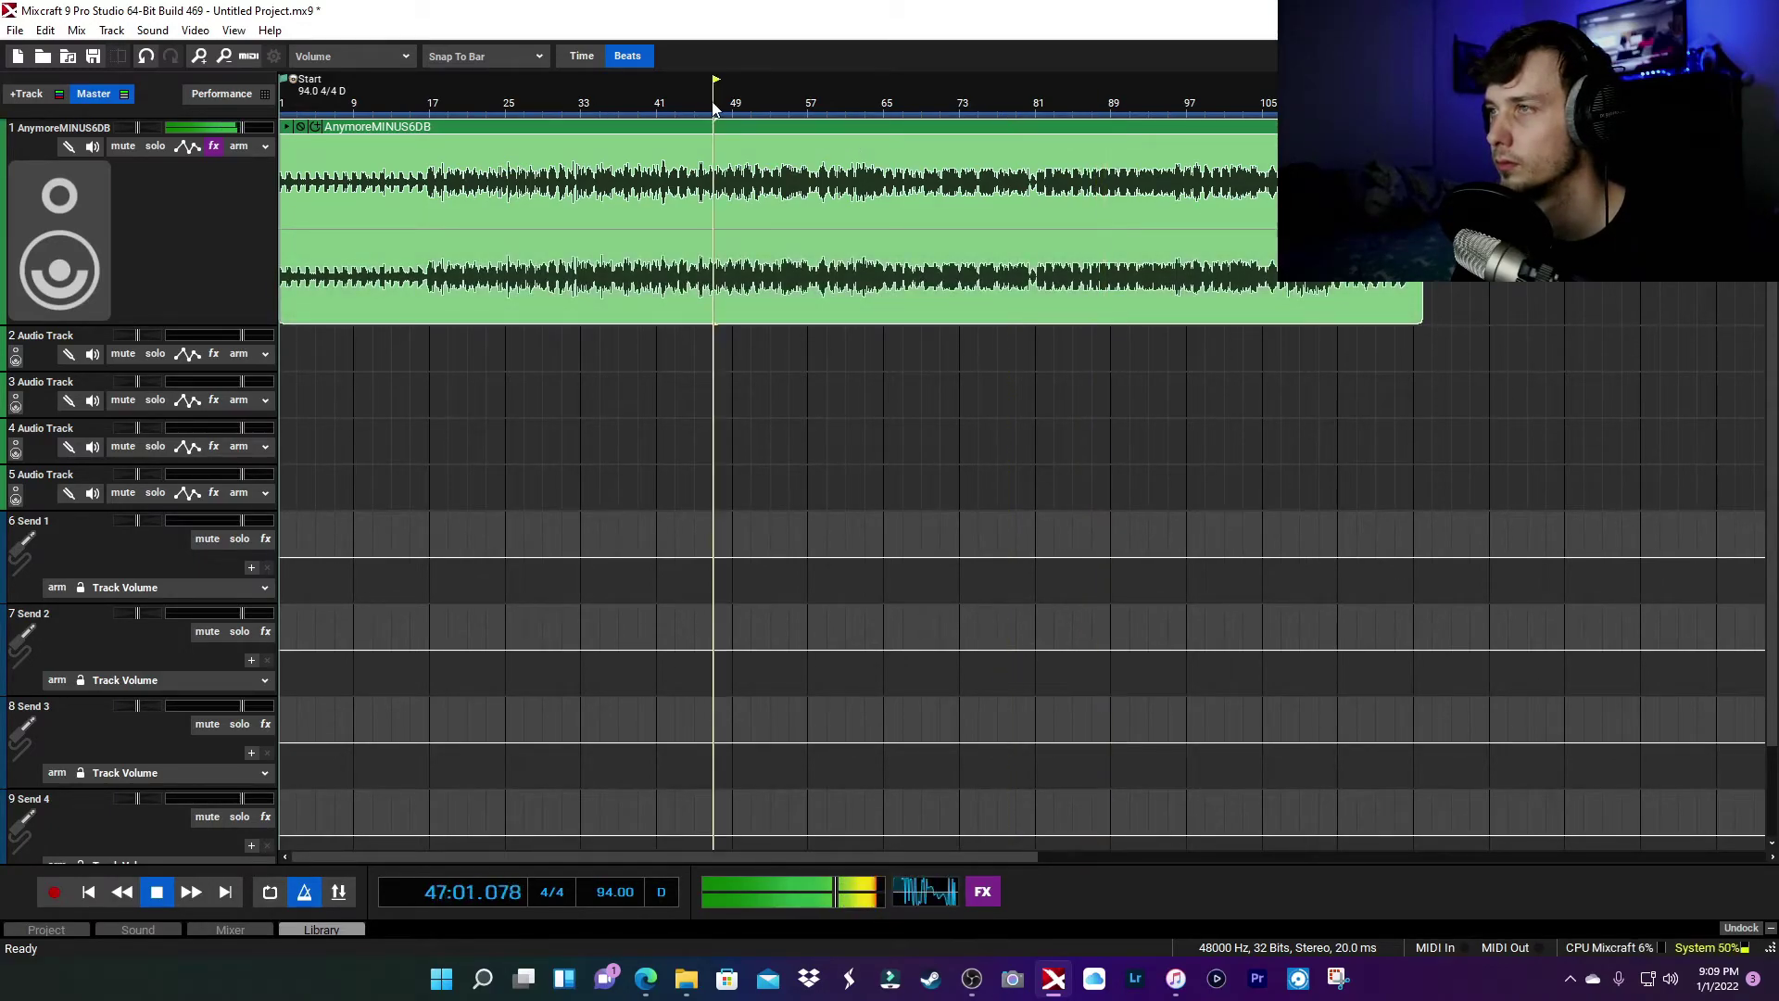
click(677, 105)
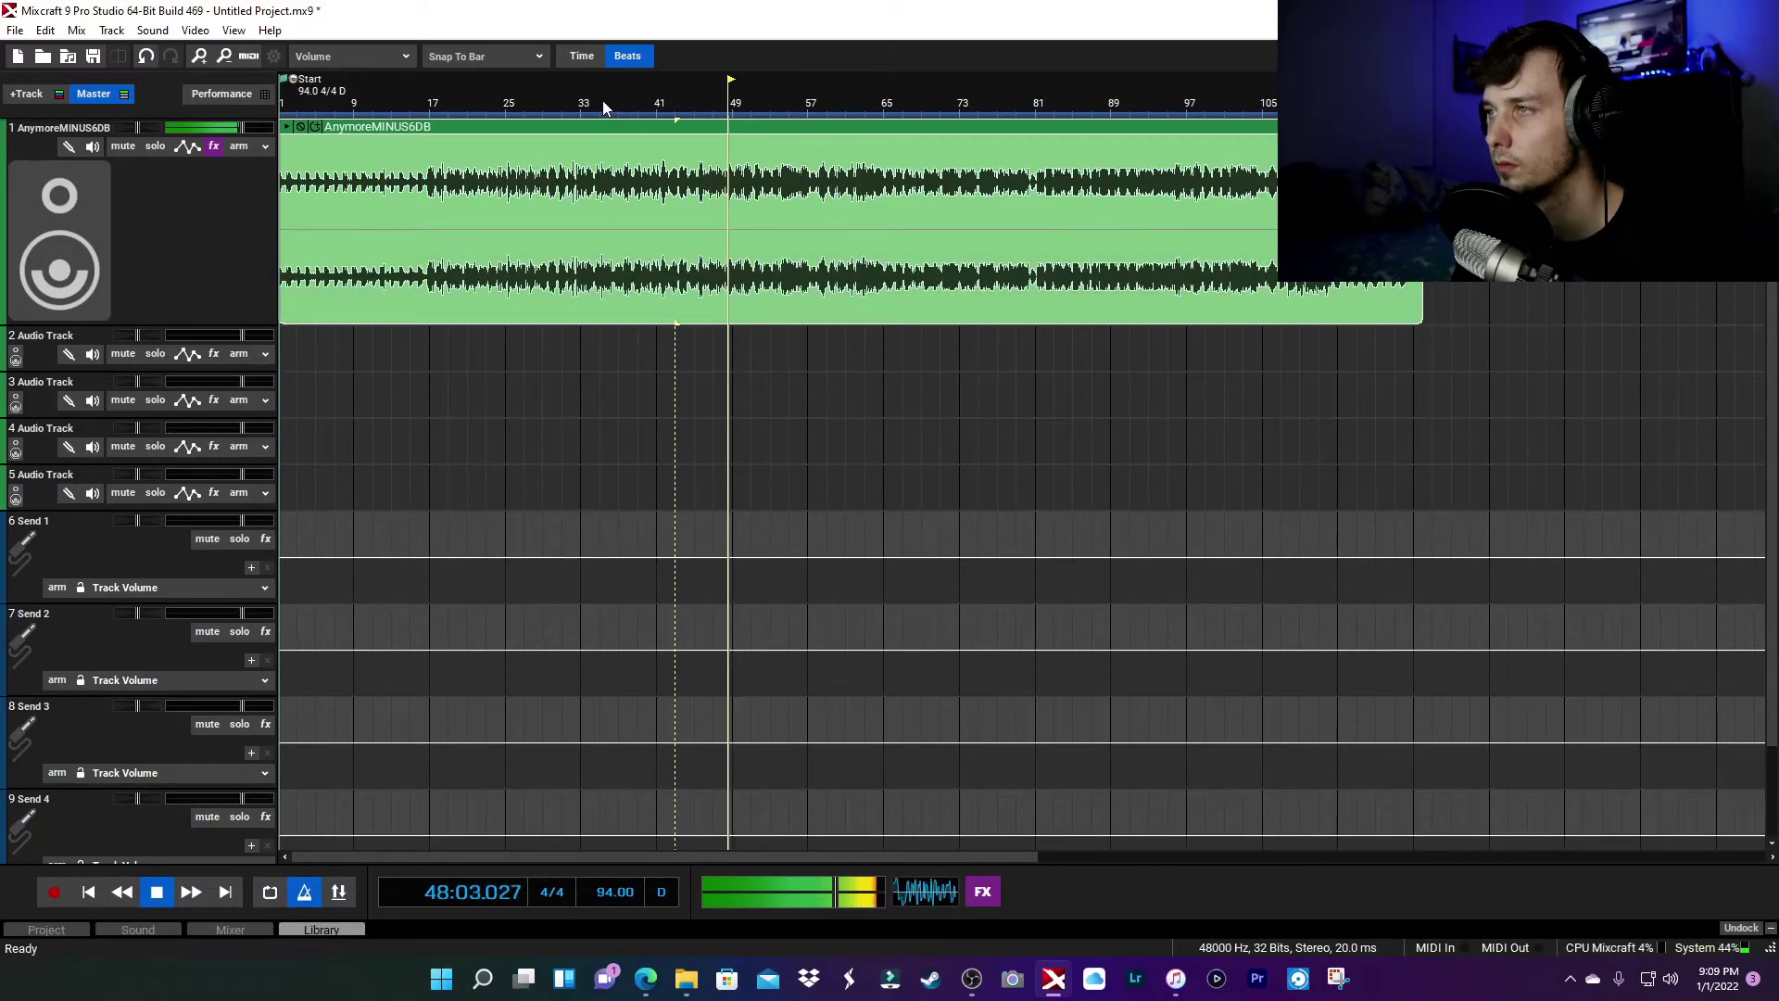
click(1145, 108)
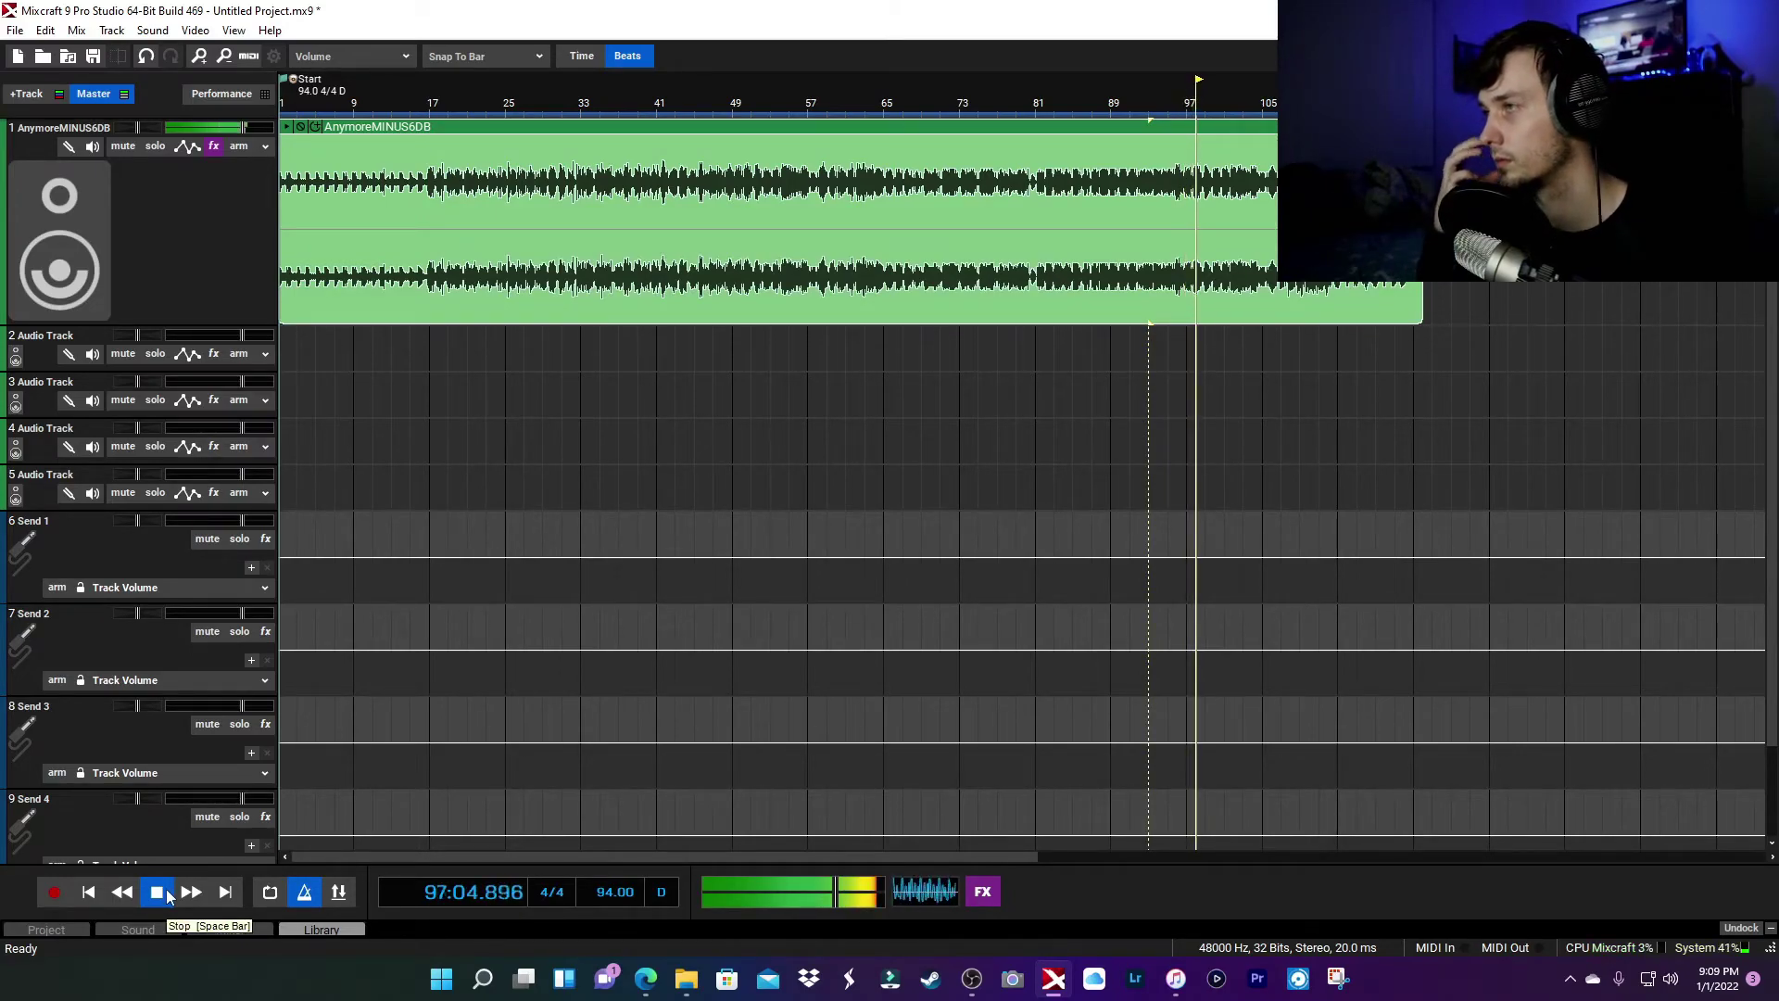
key(space)
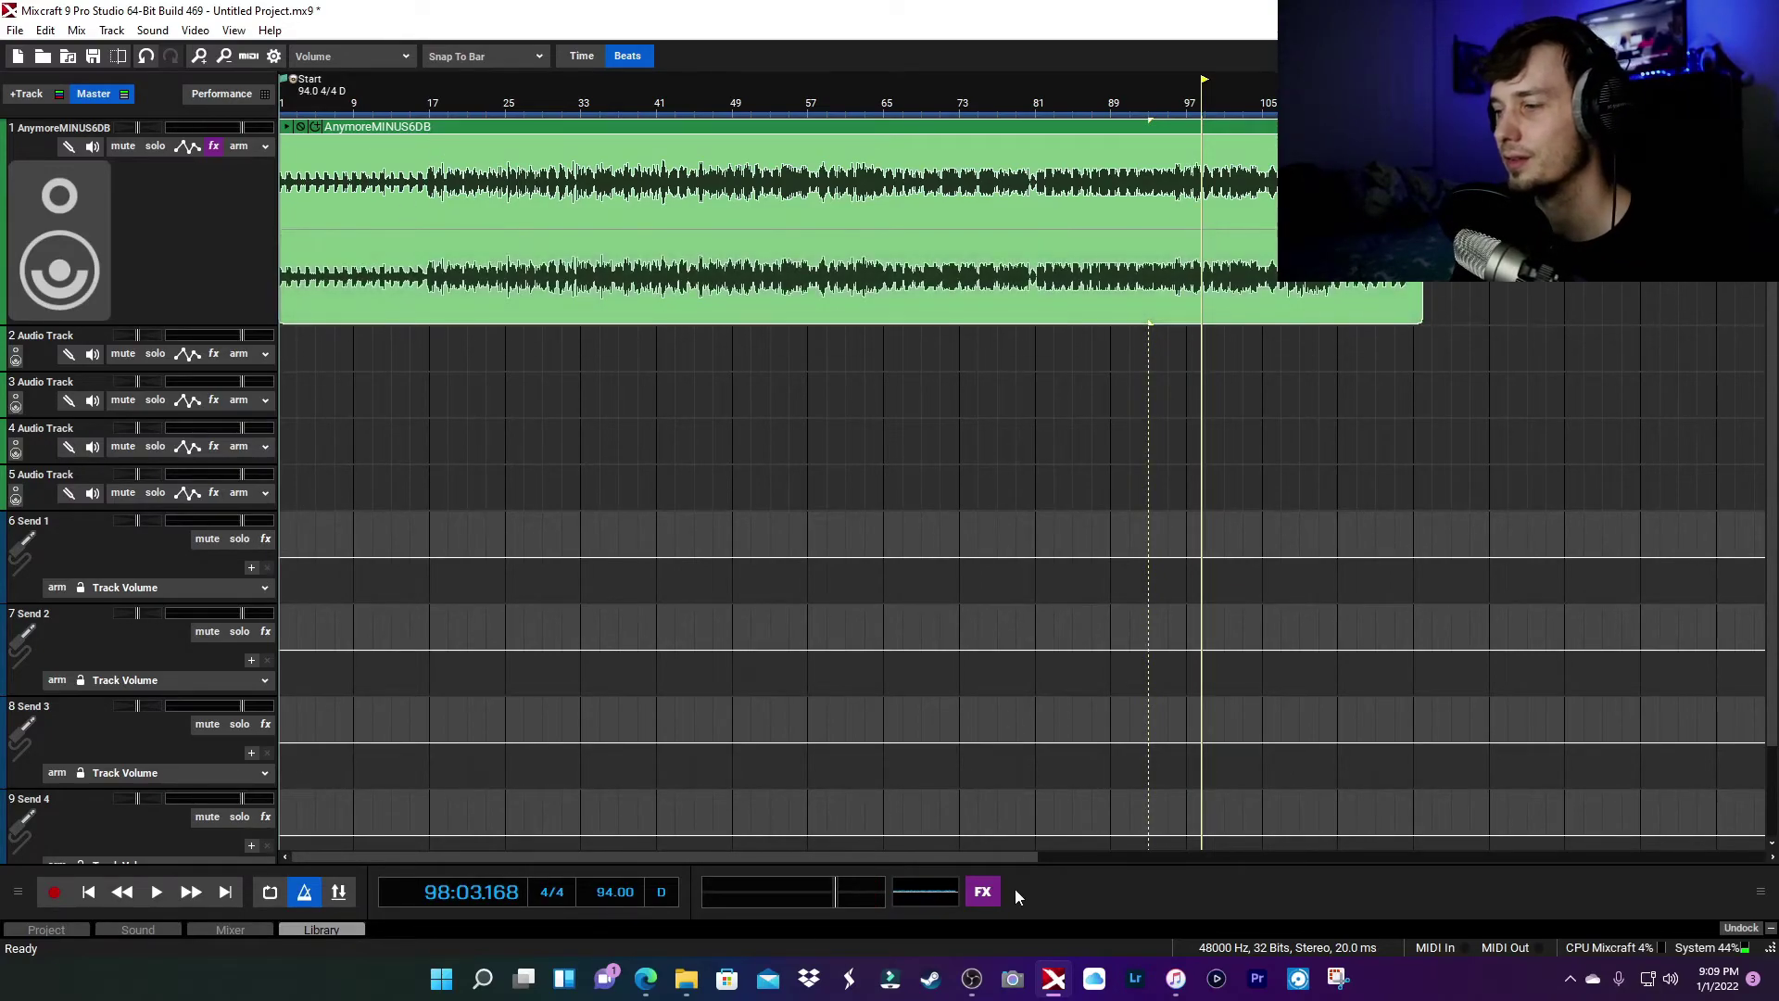
Open the effect lists of the master track and the AnymoreMINUS6DB track and arrange them side by side
click(984, 891)
drag(915, 341, 899, 313)
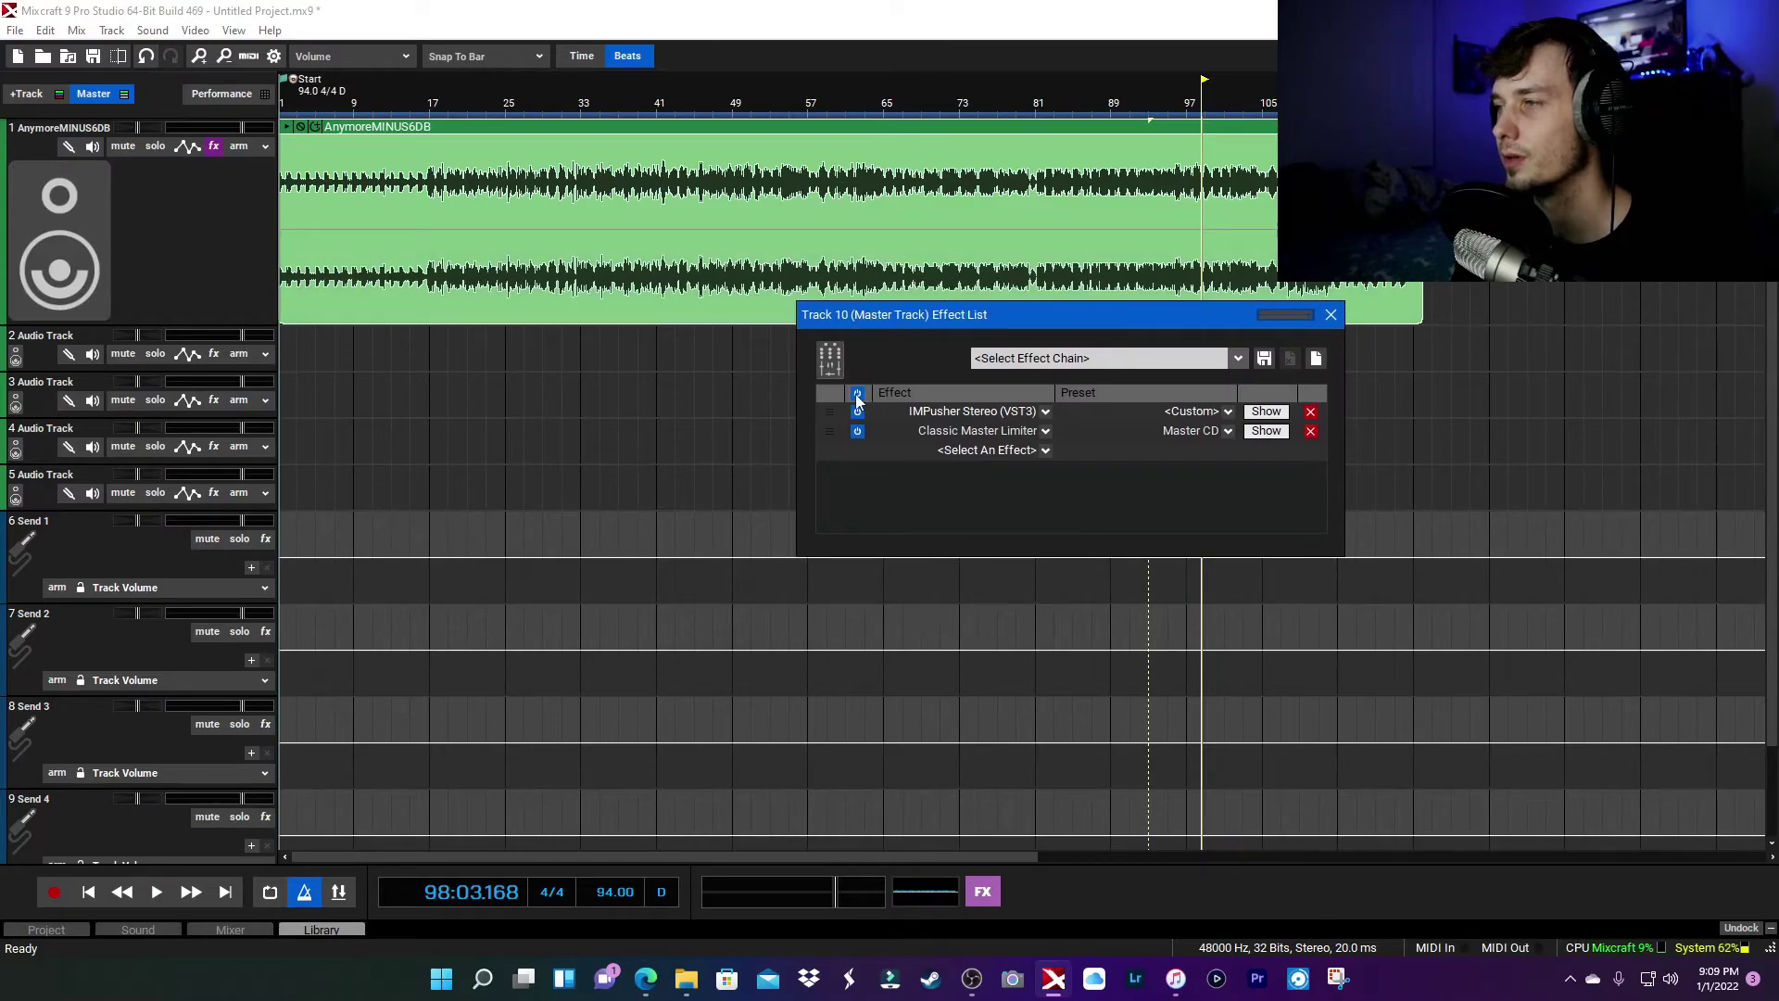
click(213, 146)
drag(946, 350, 446, 315)
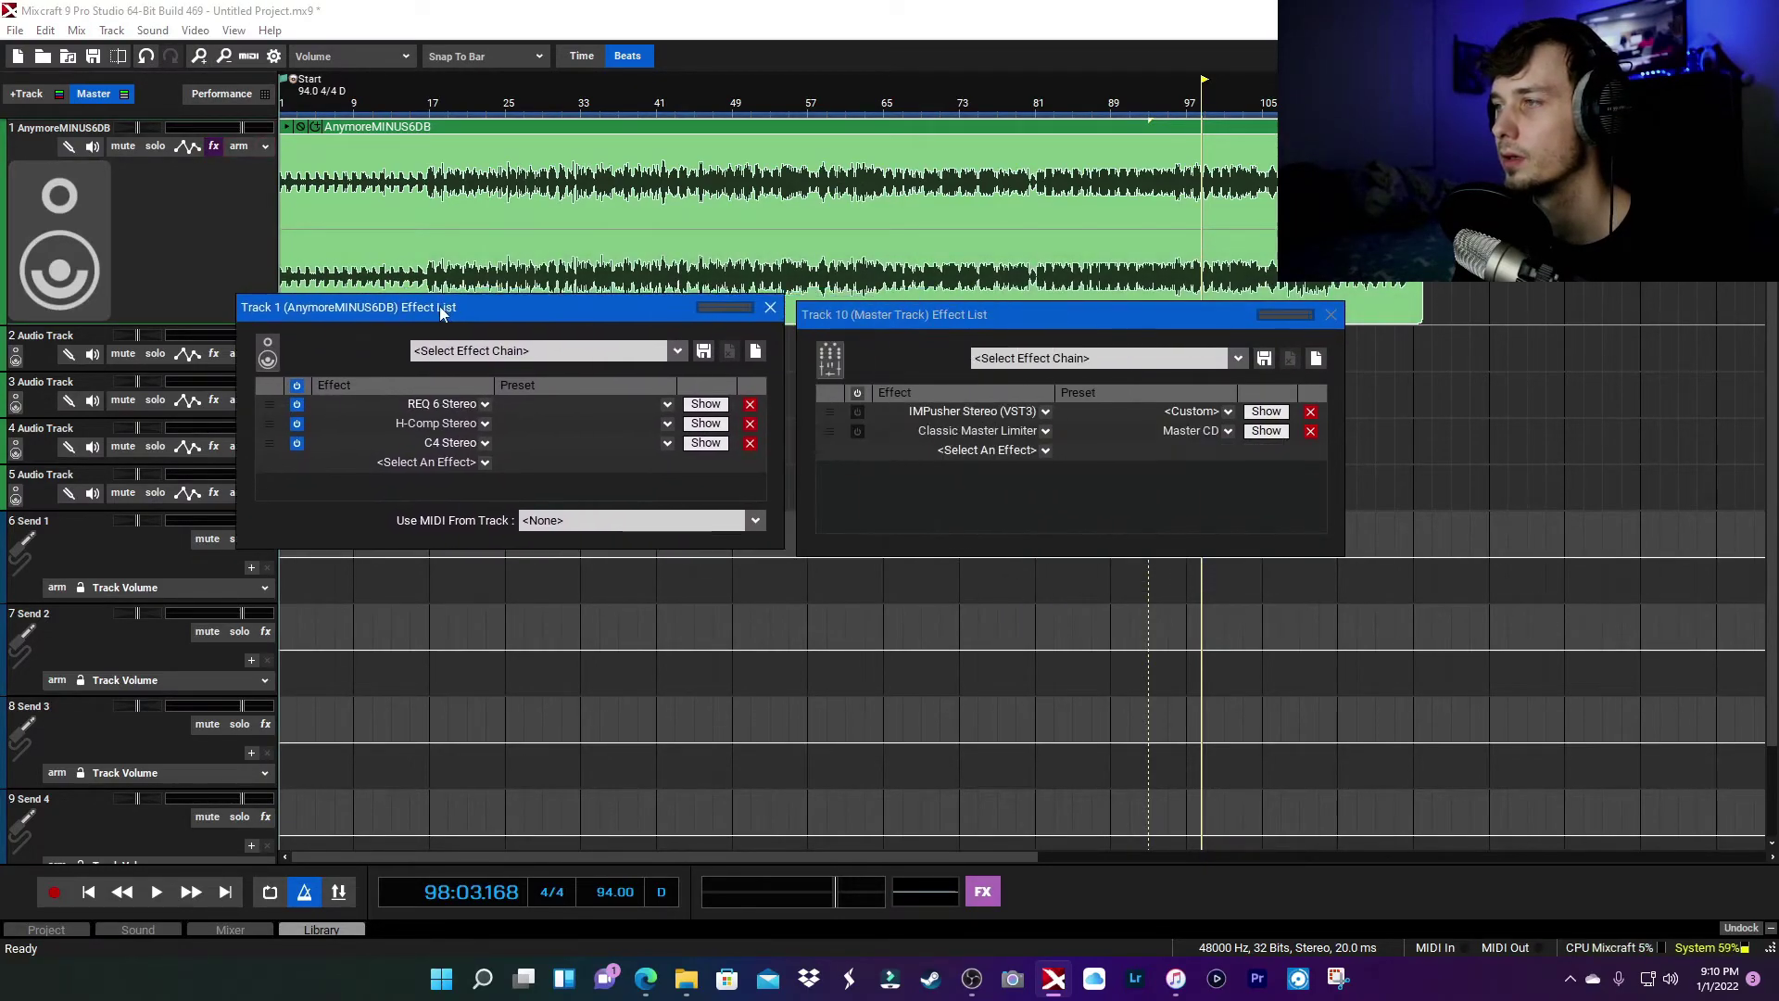
Disable REQ 6, H-Comp and C4 on the beat track and both master effects individually, leaving both effect chains switched on
click(307, 393)
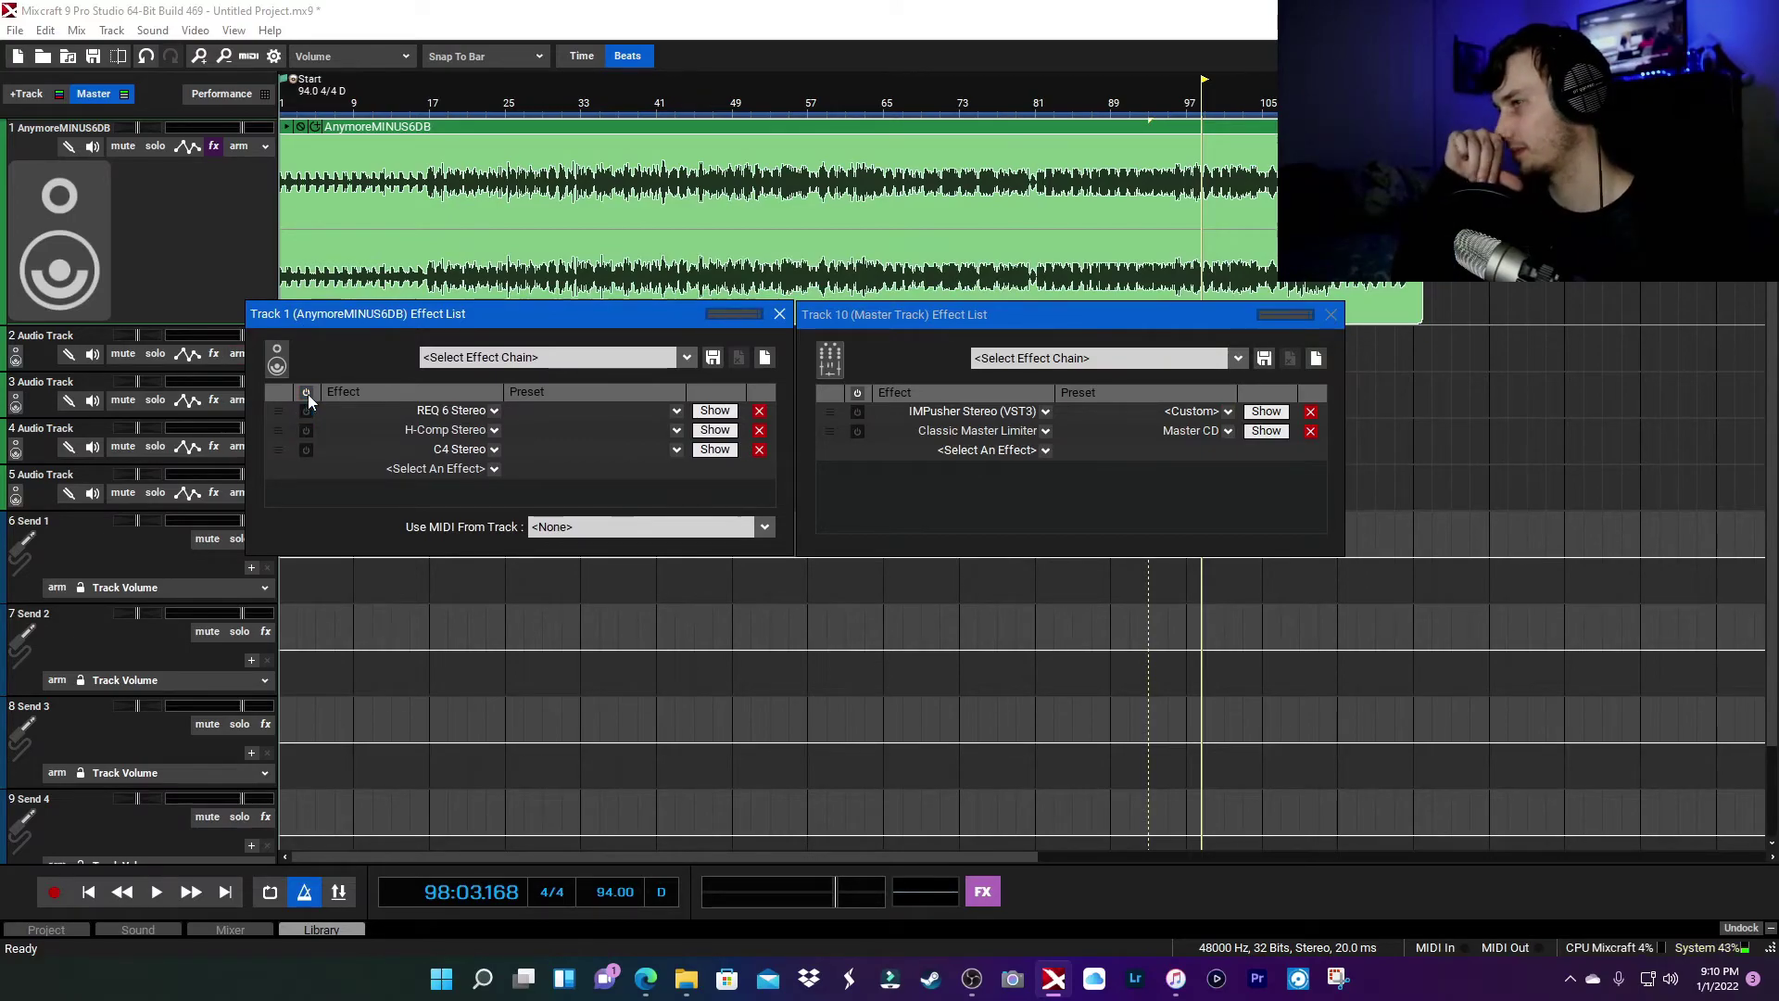
click(308, 393)
click(306, 411)
click(306, 430)
click(306, 449)
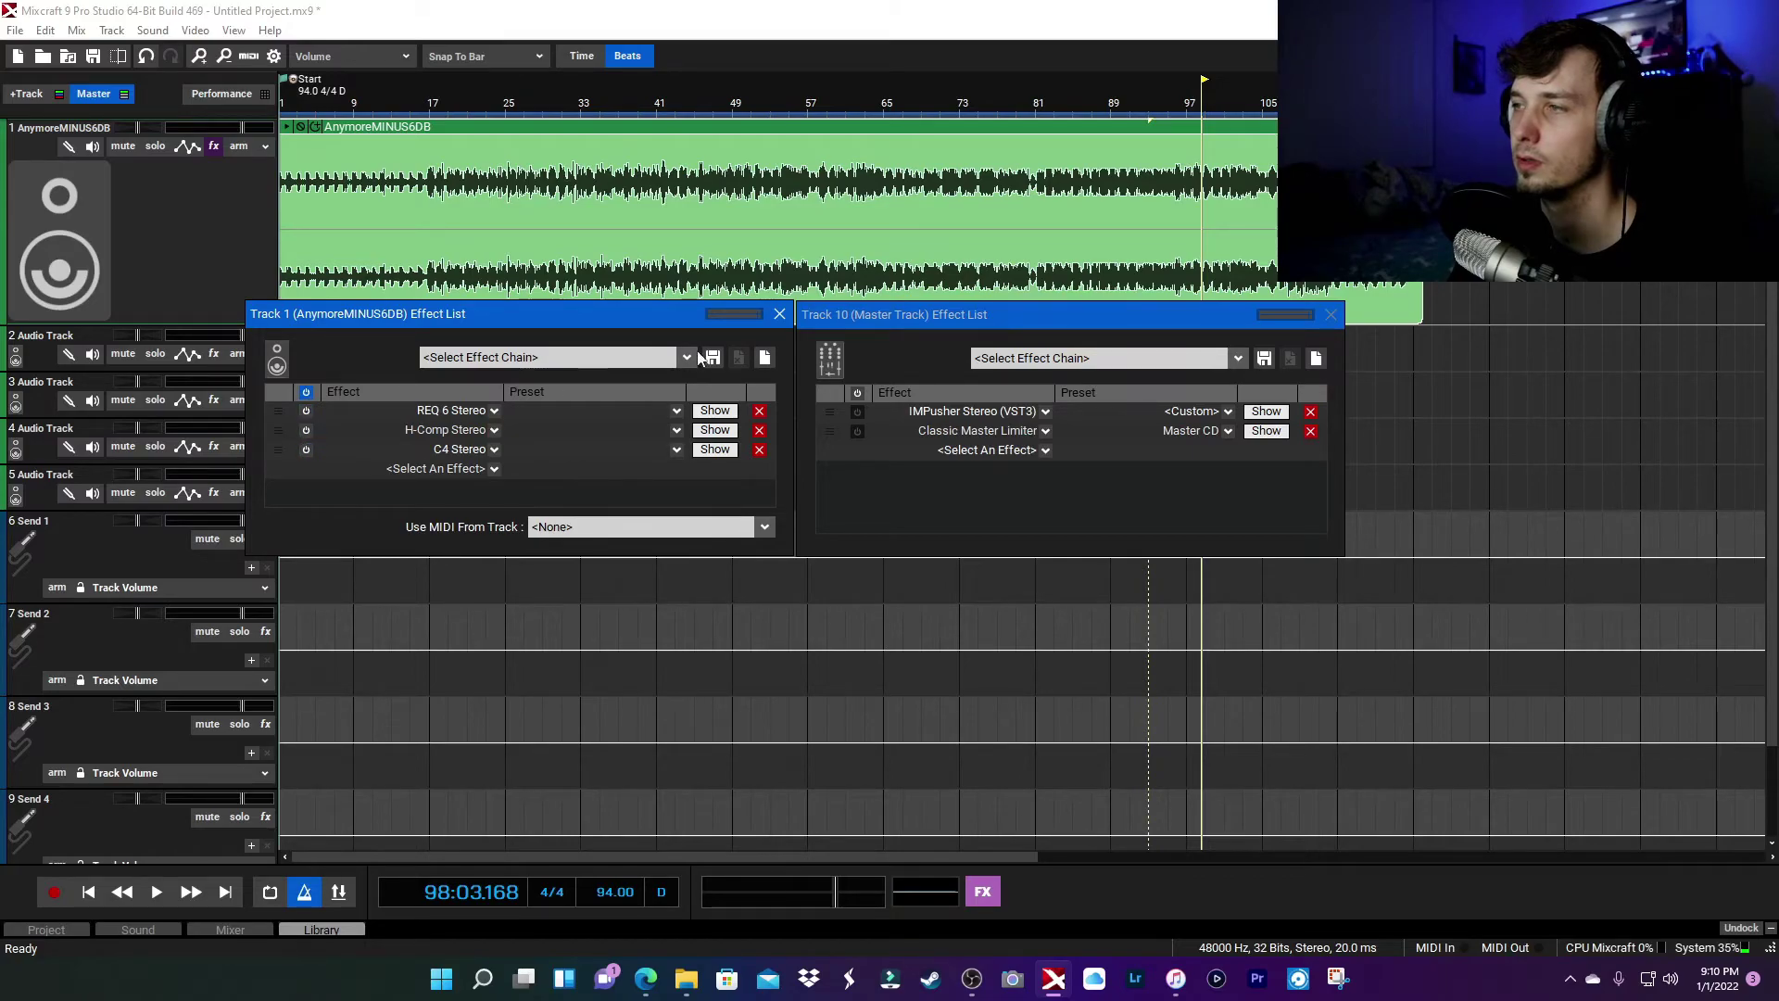
click(858, 393)
click(858, 431)
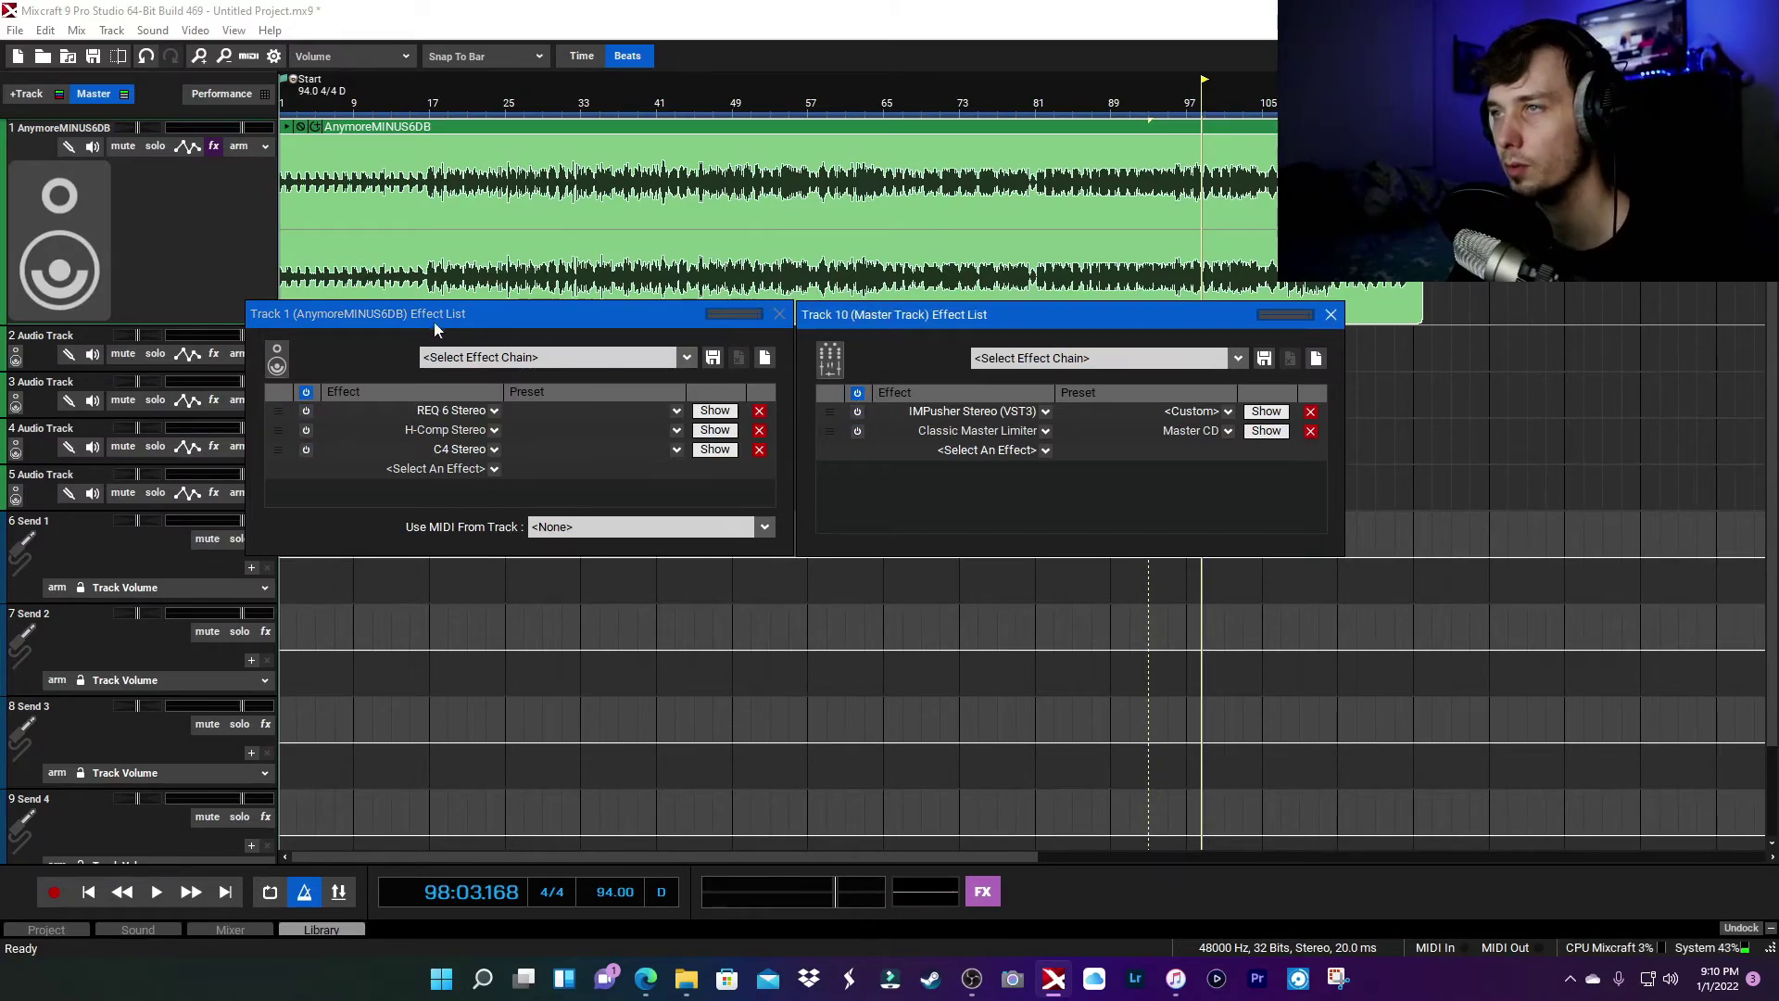
Play the beat from bar 17 and enable REQ 6, H-Comp and C4 one after another while listening
click(432, 139)
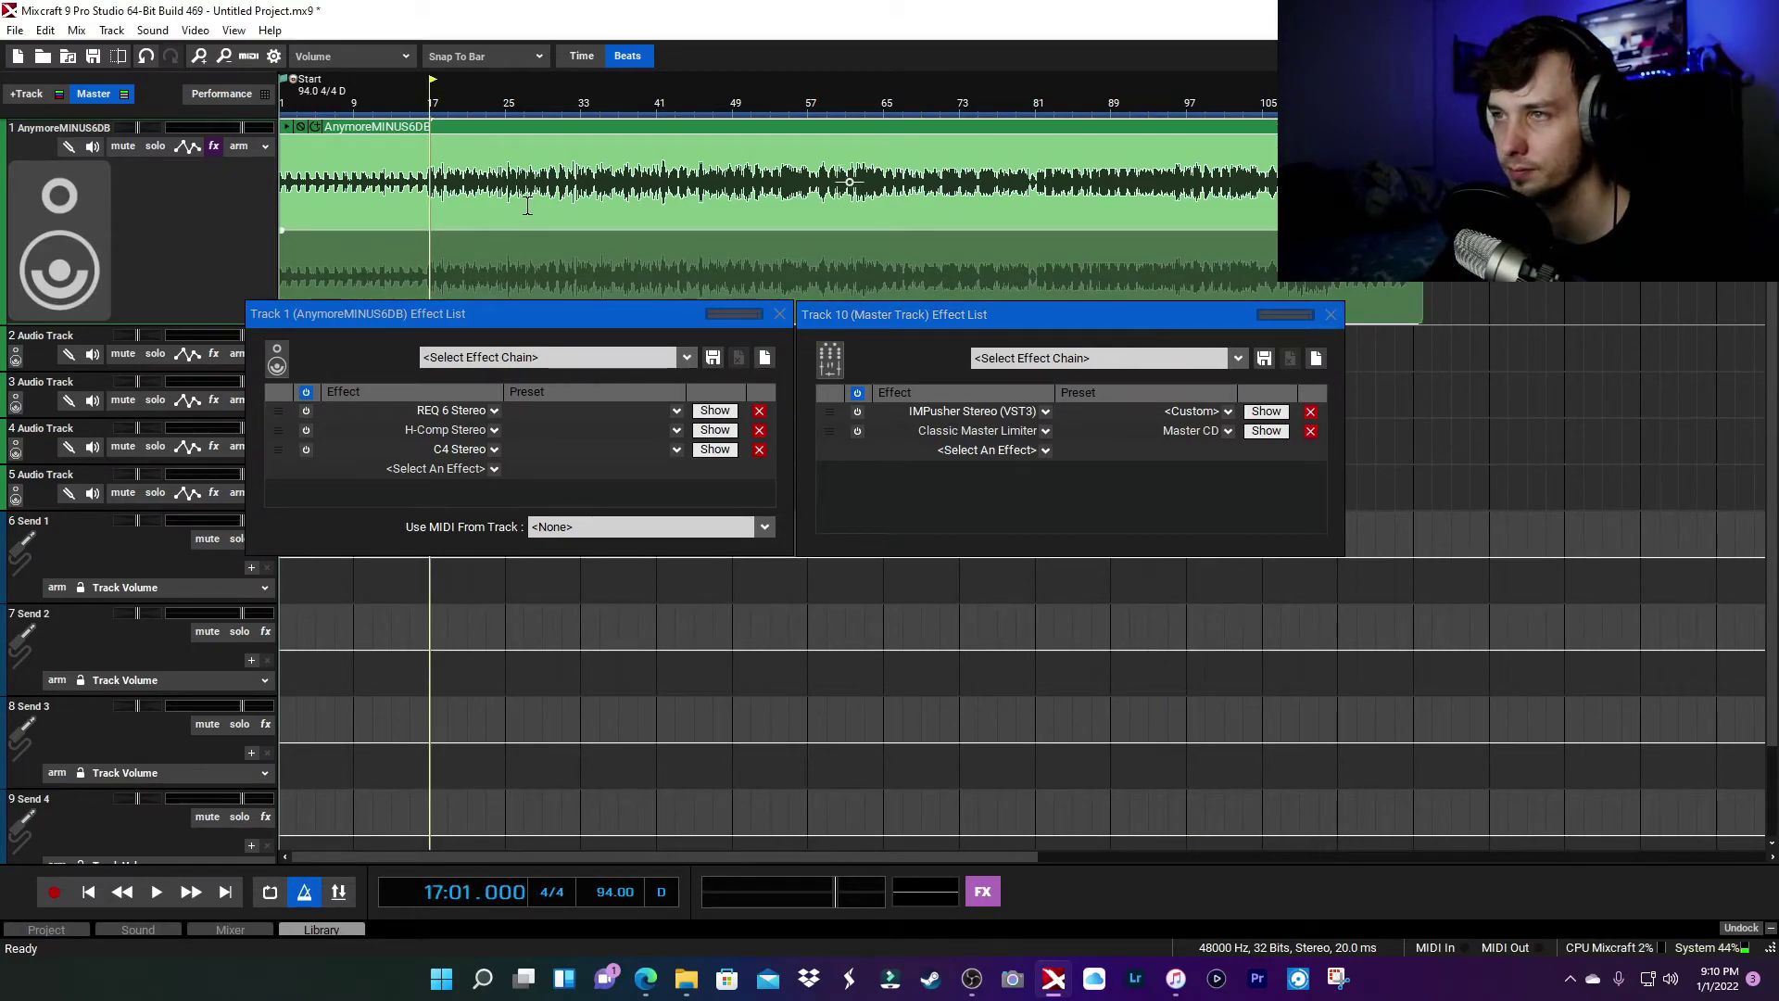
key(space)
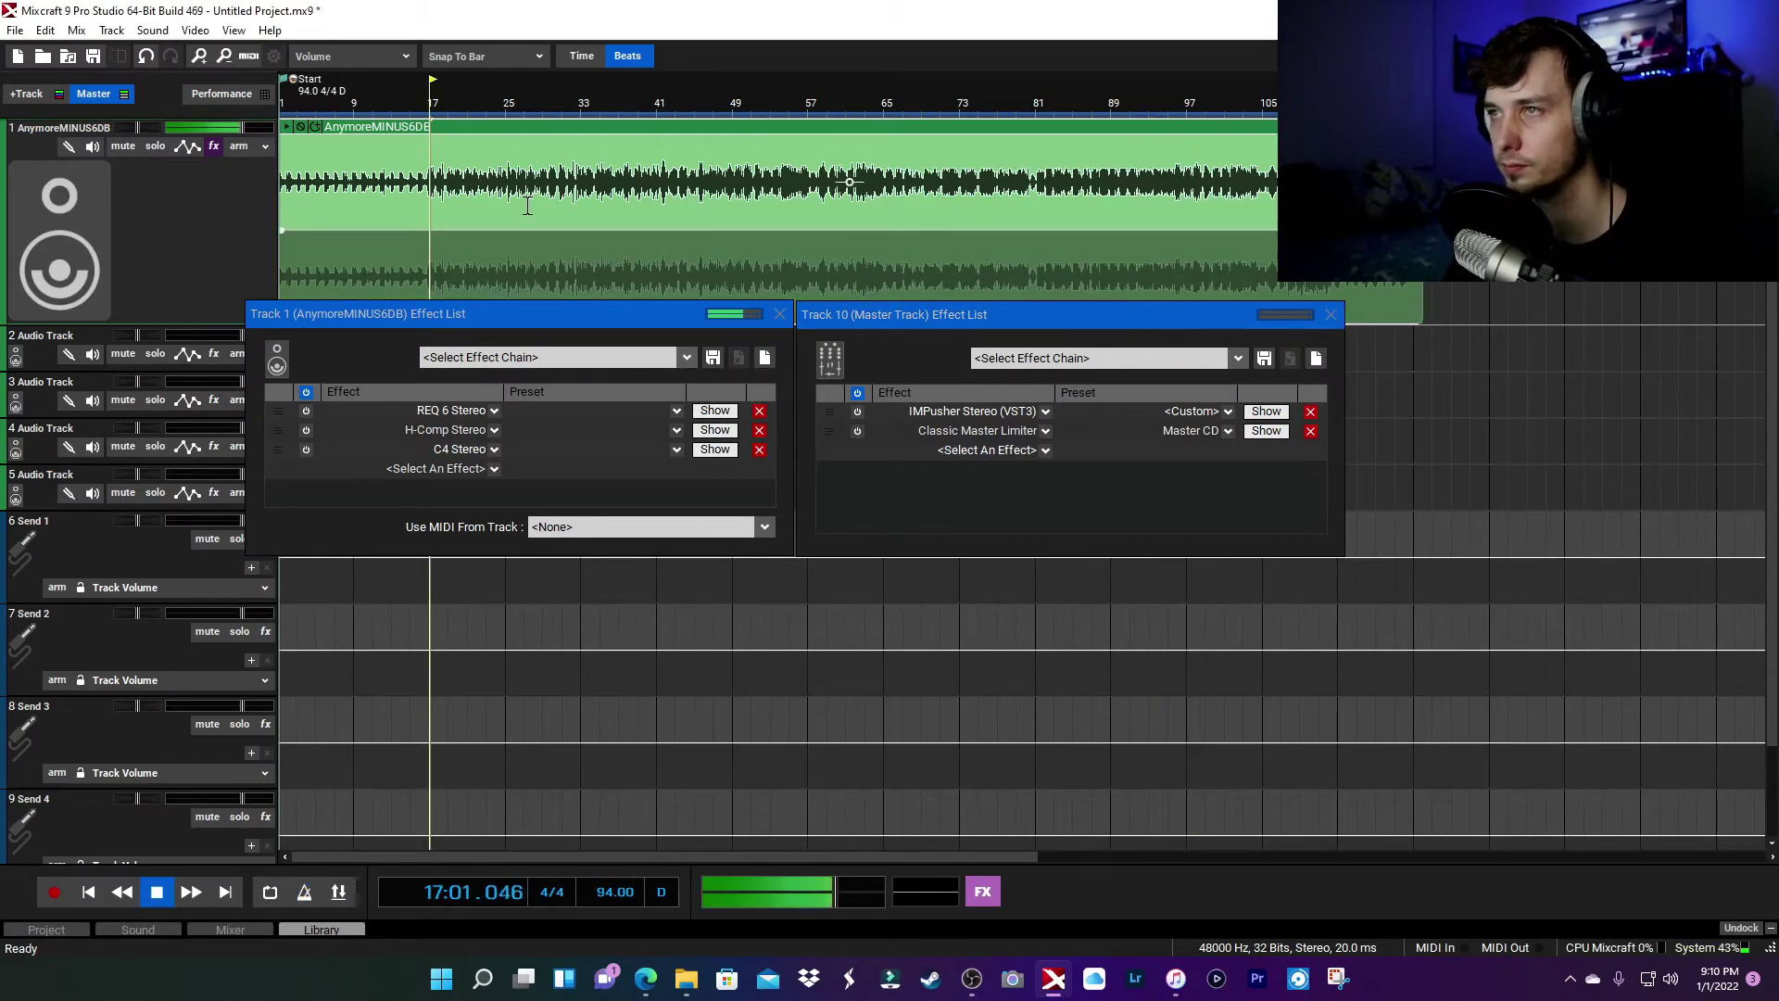
click(307, 410)
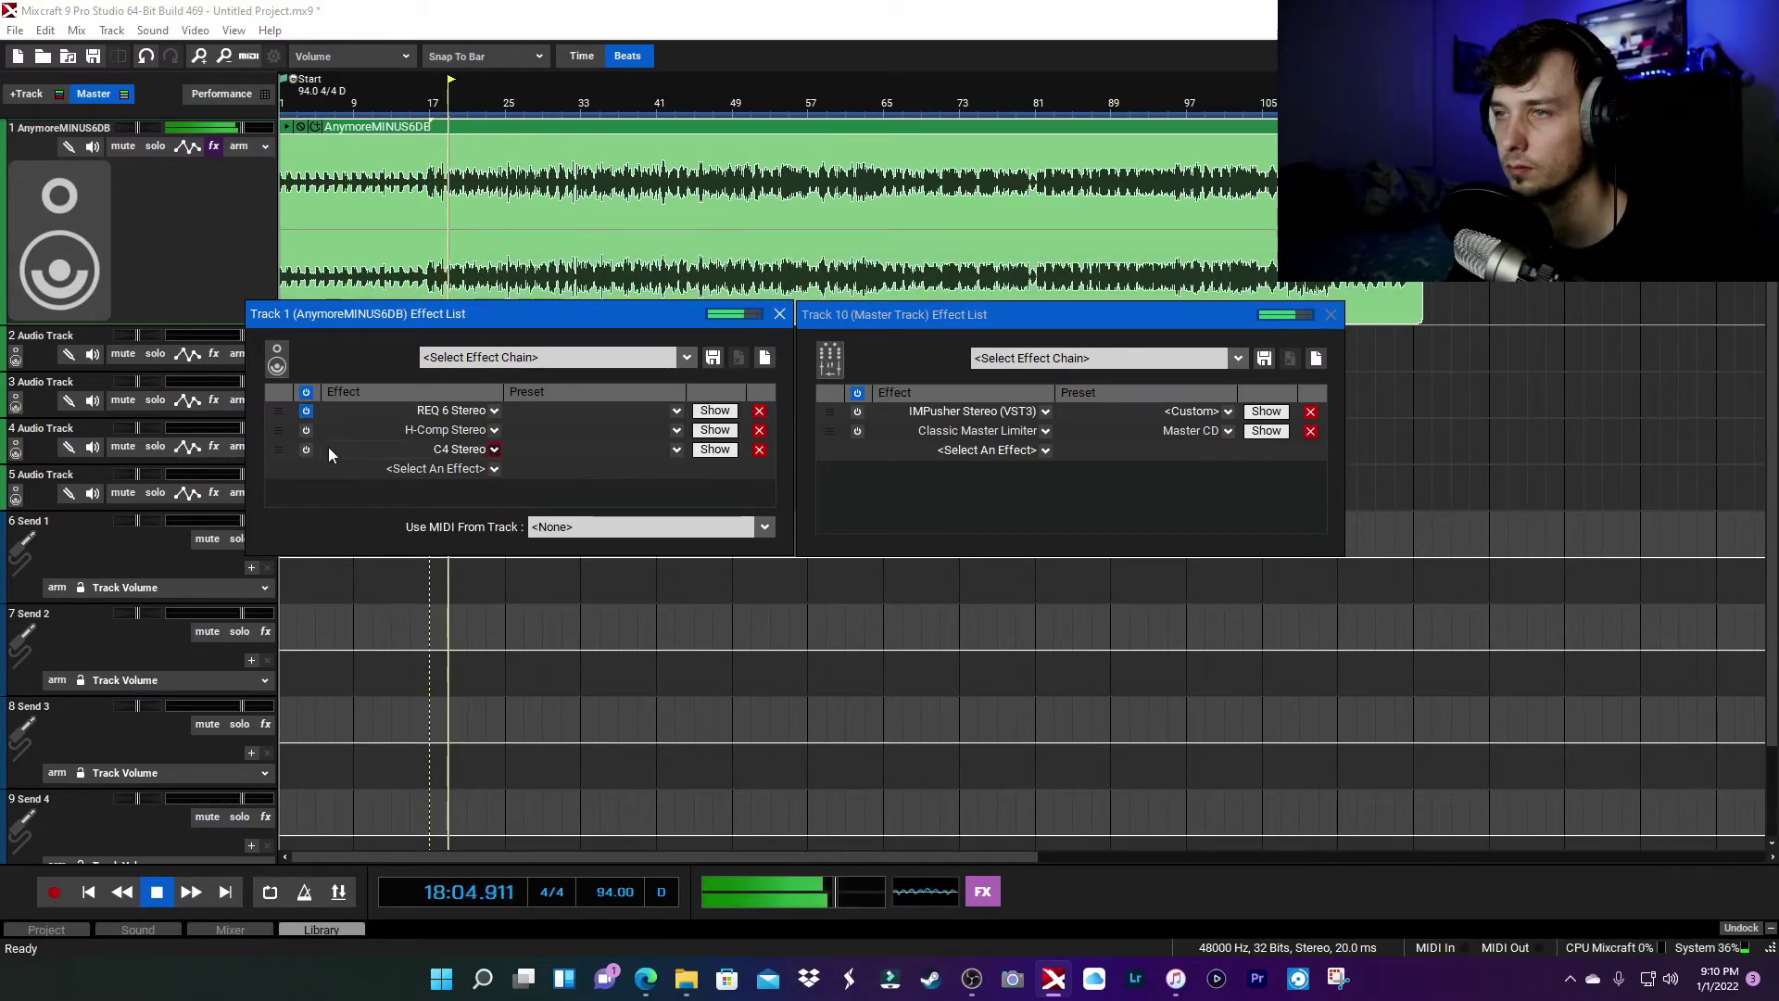
click(306, 430)
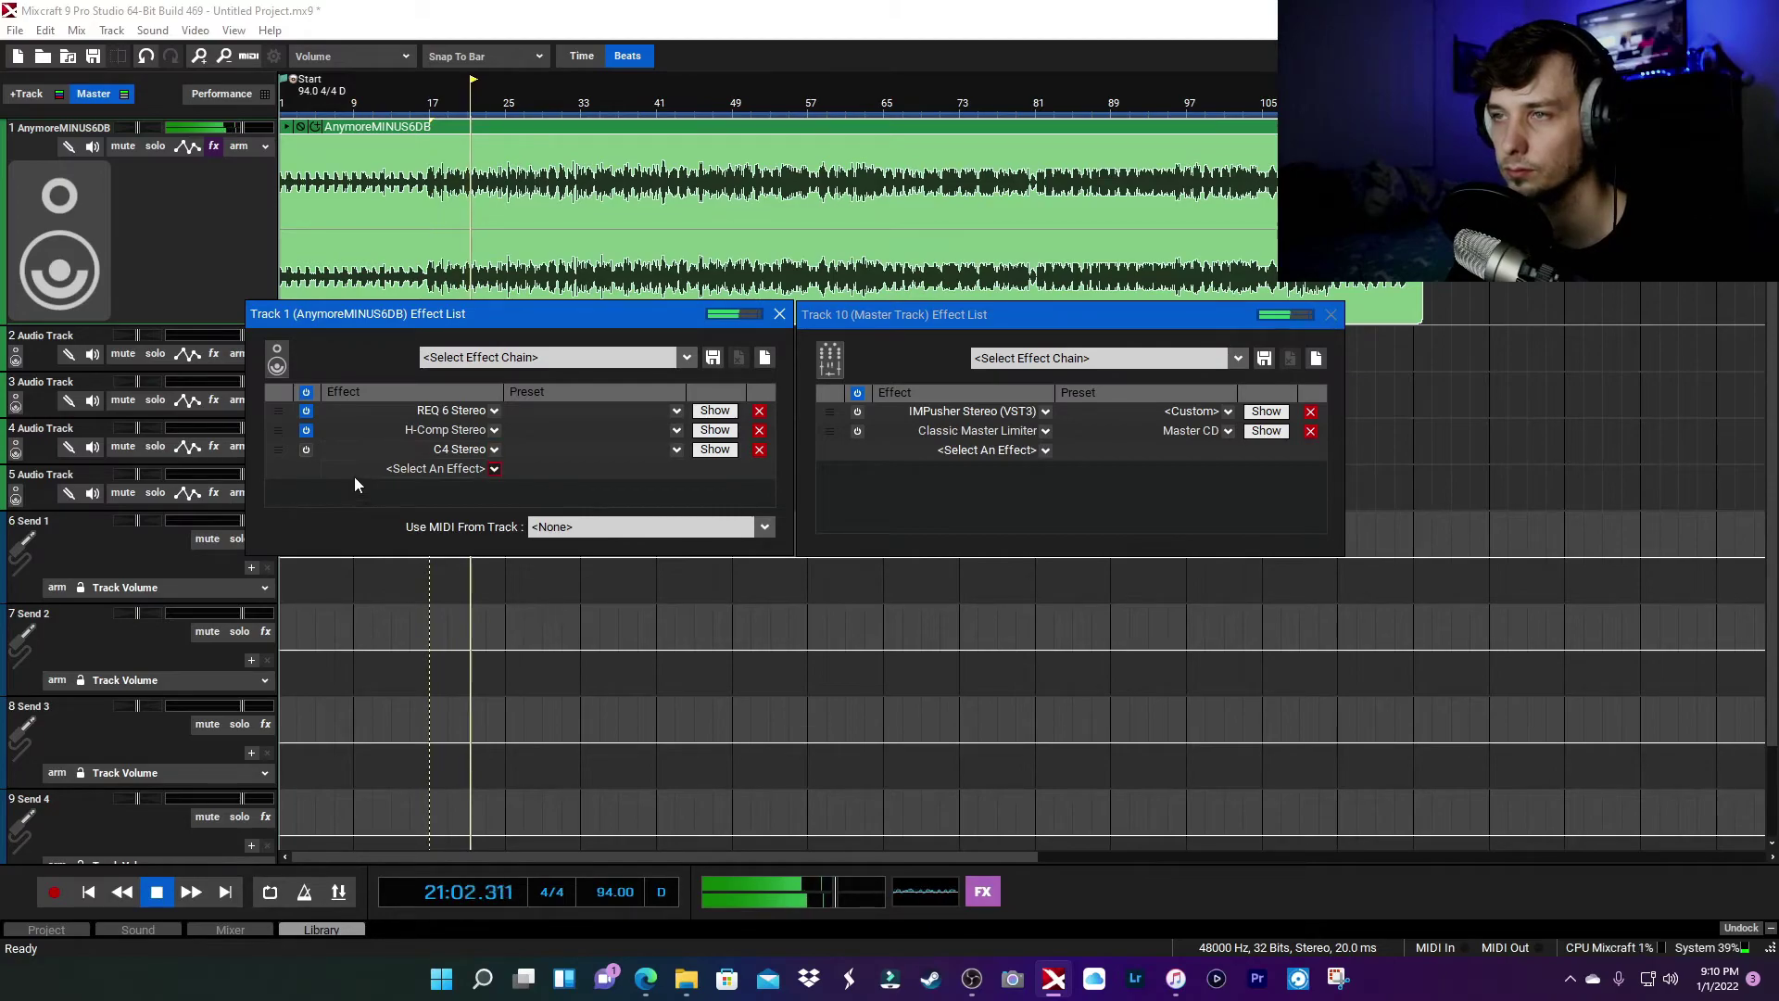
click(305, 450)
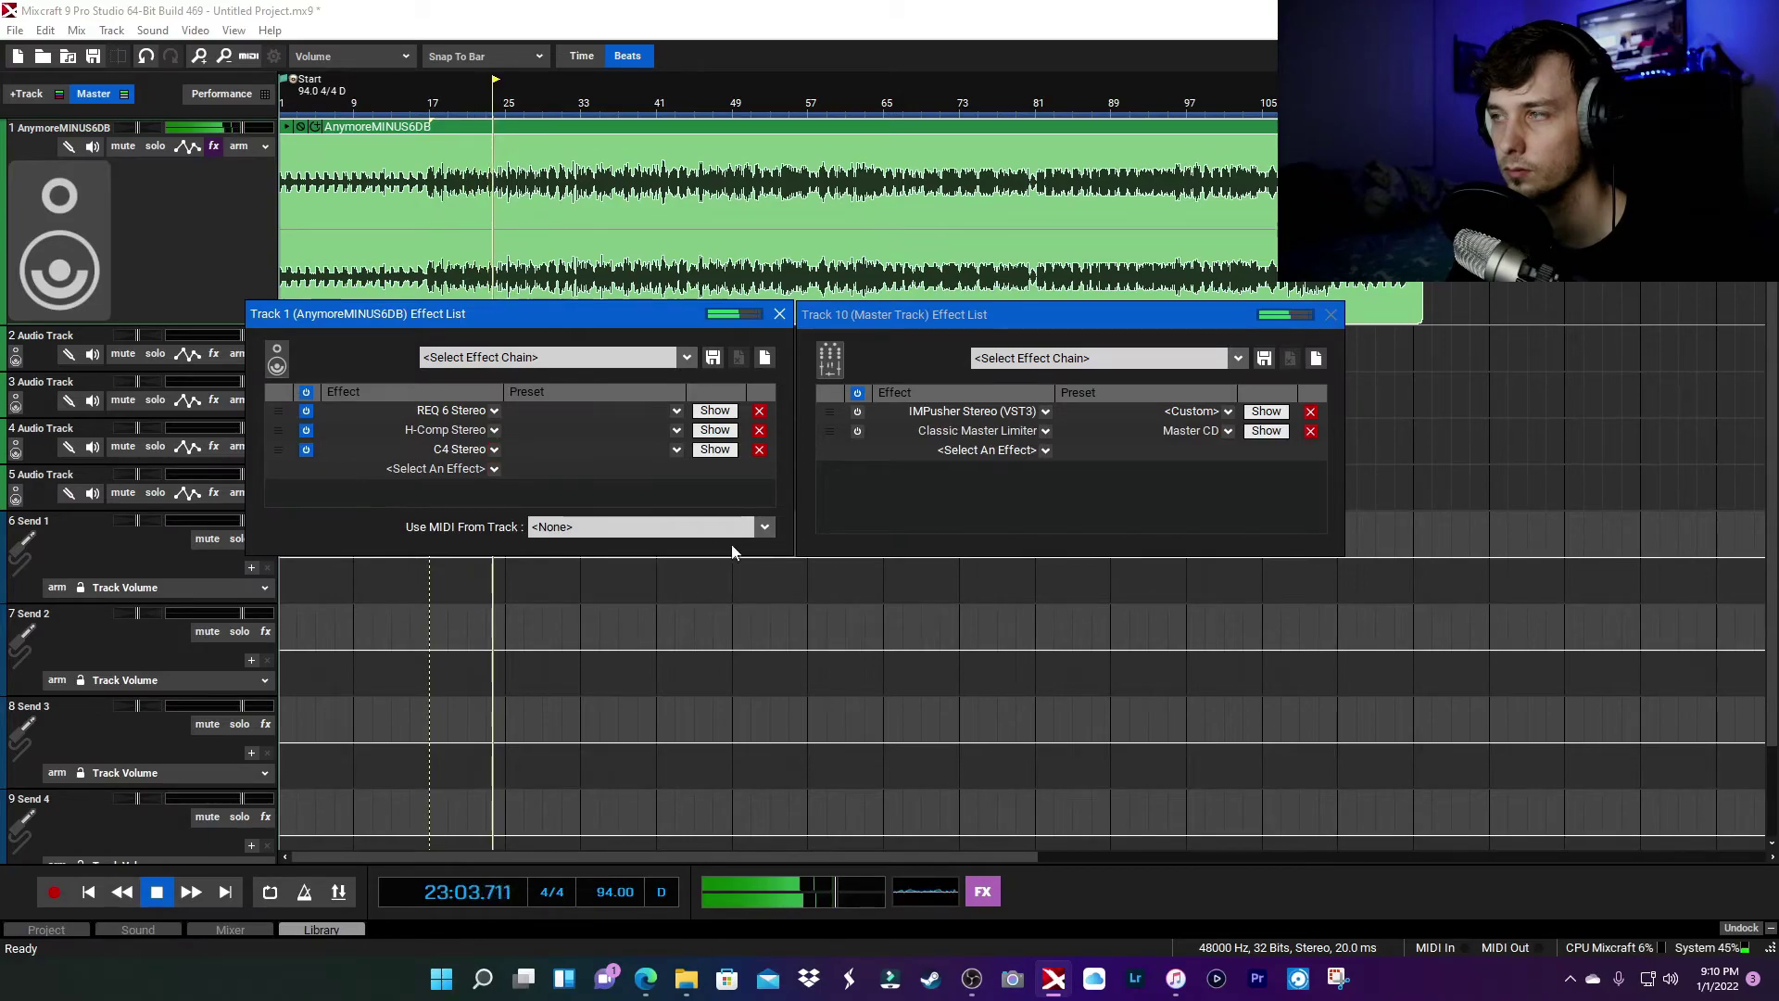
Enable IMPusher and Classic Master Limiter on the master track in turn during playback, and close both effect lists
click(857, 413)
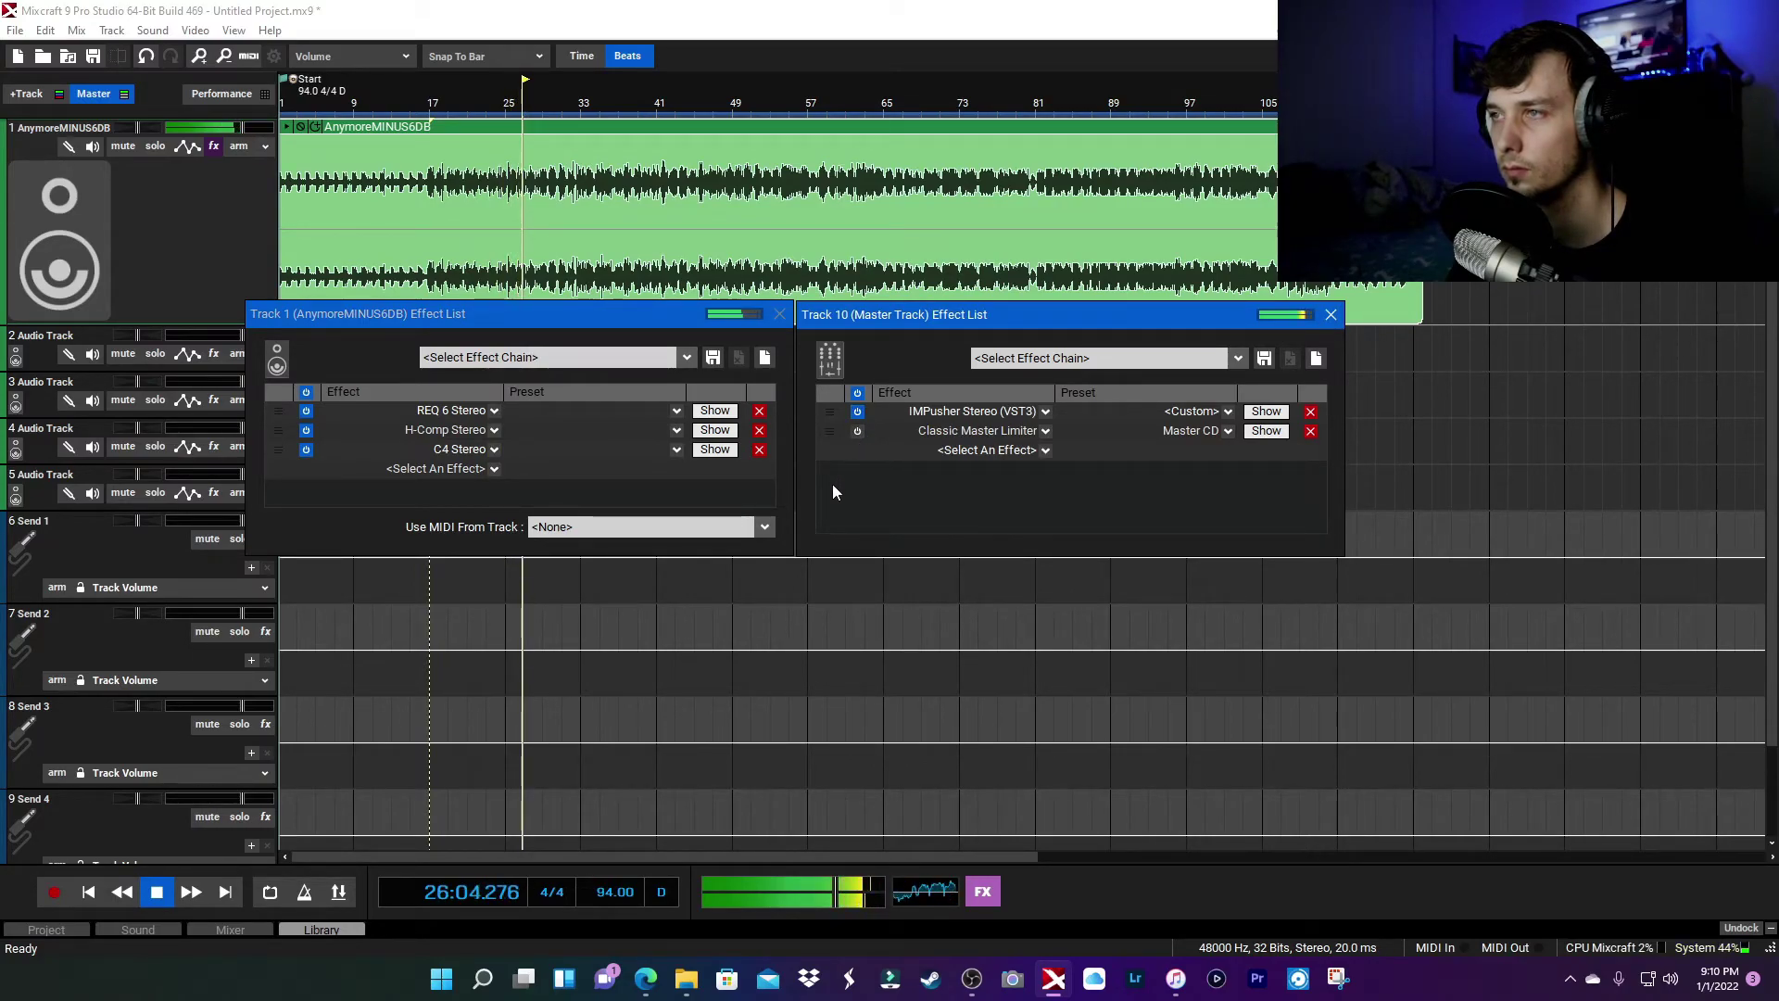
click(857, 432)
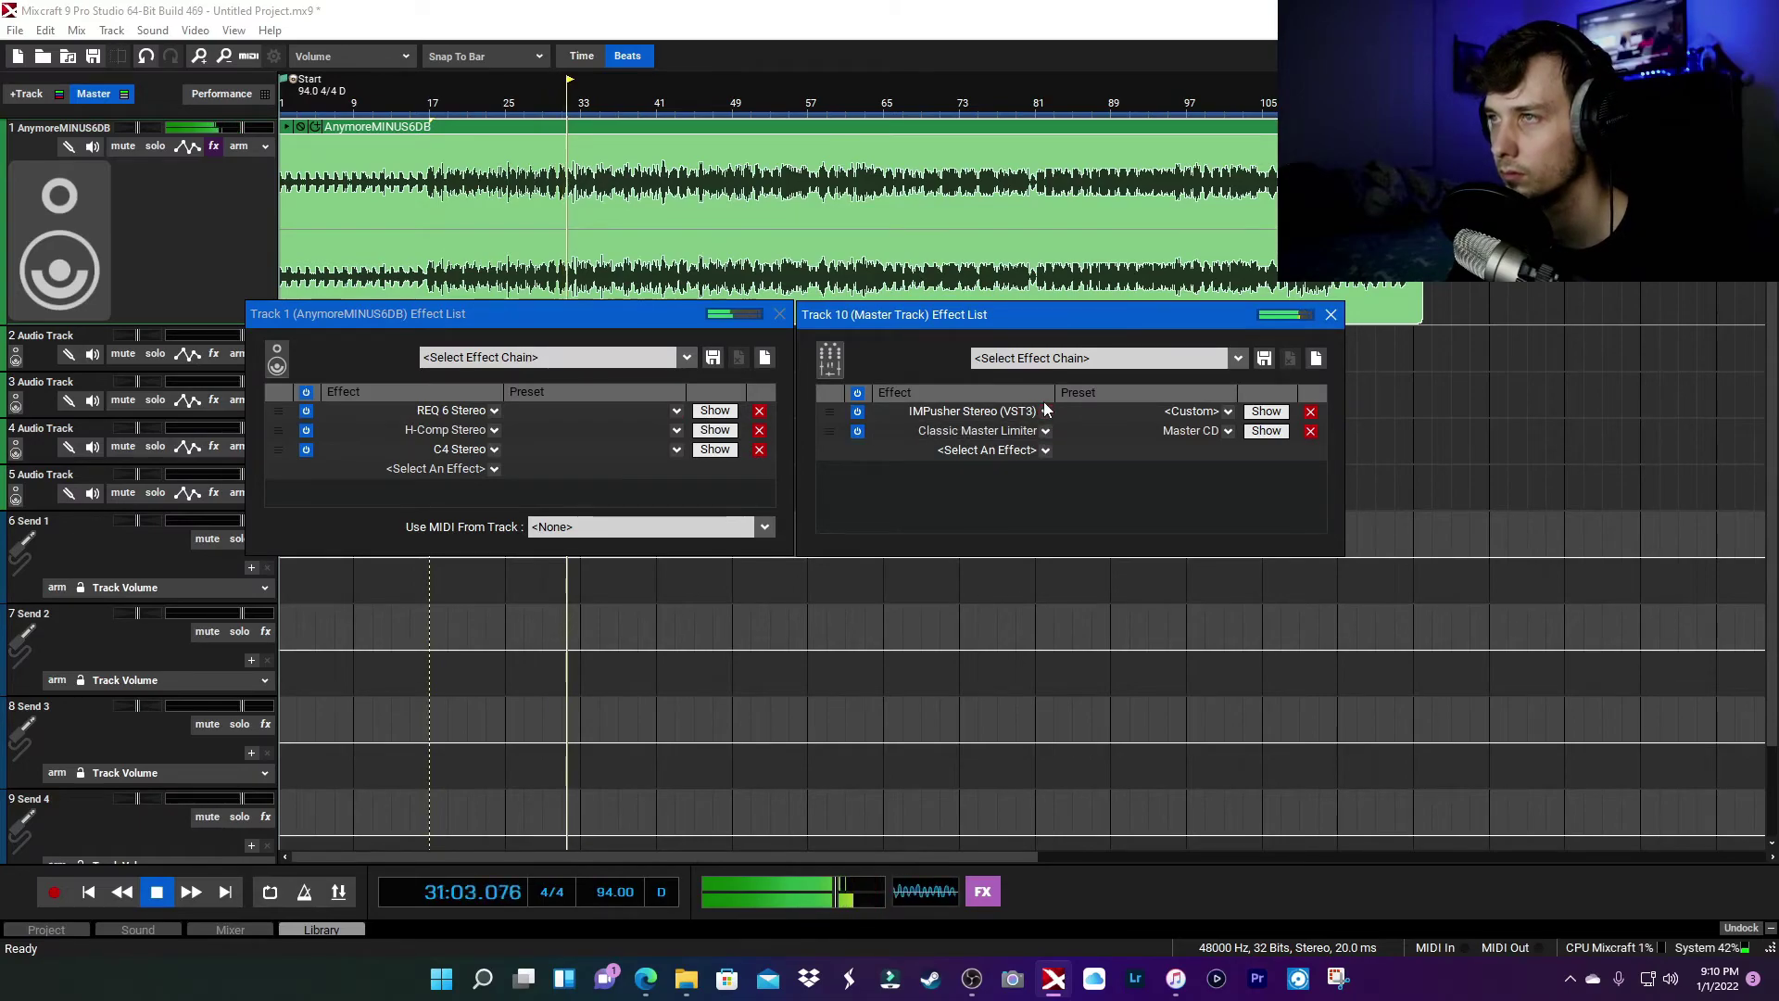
click(1328, 316)
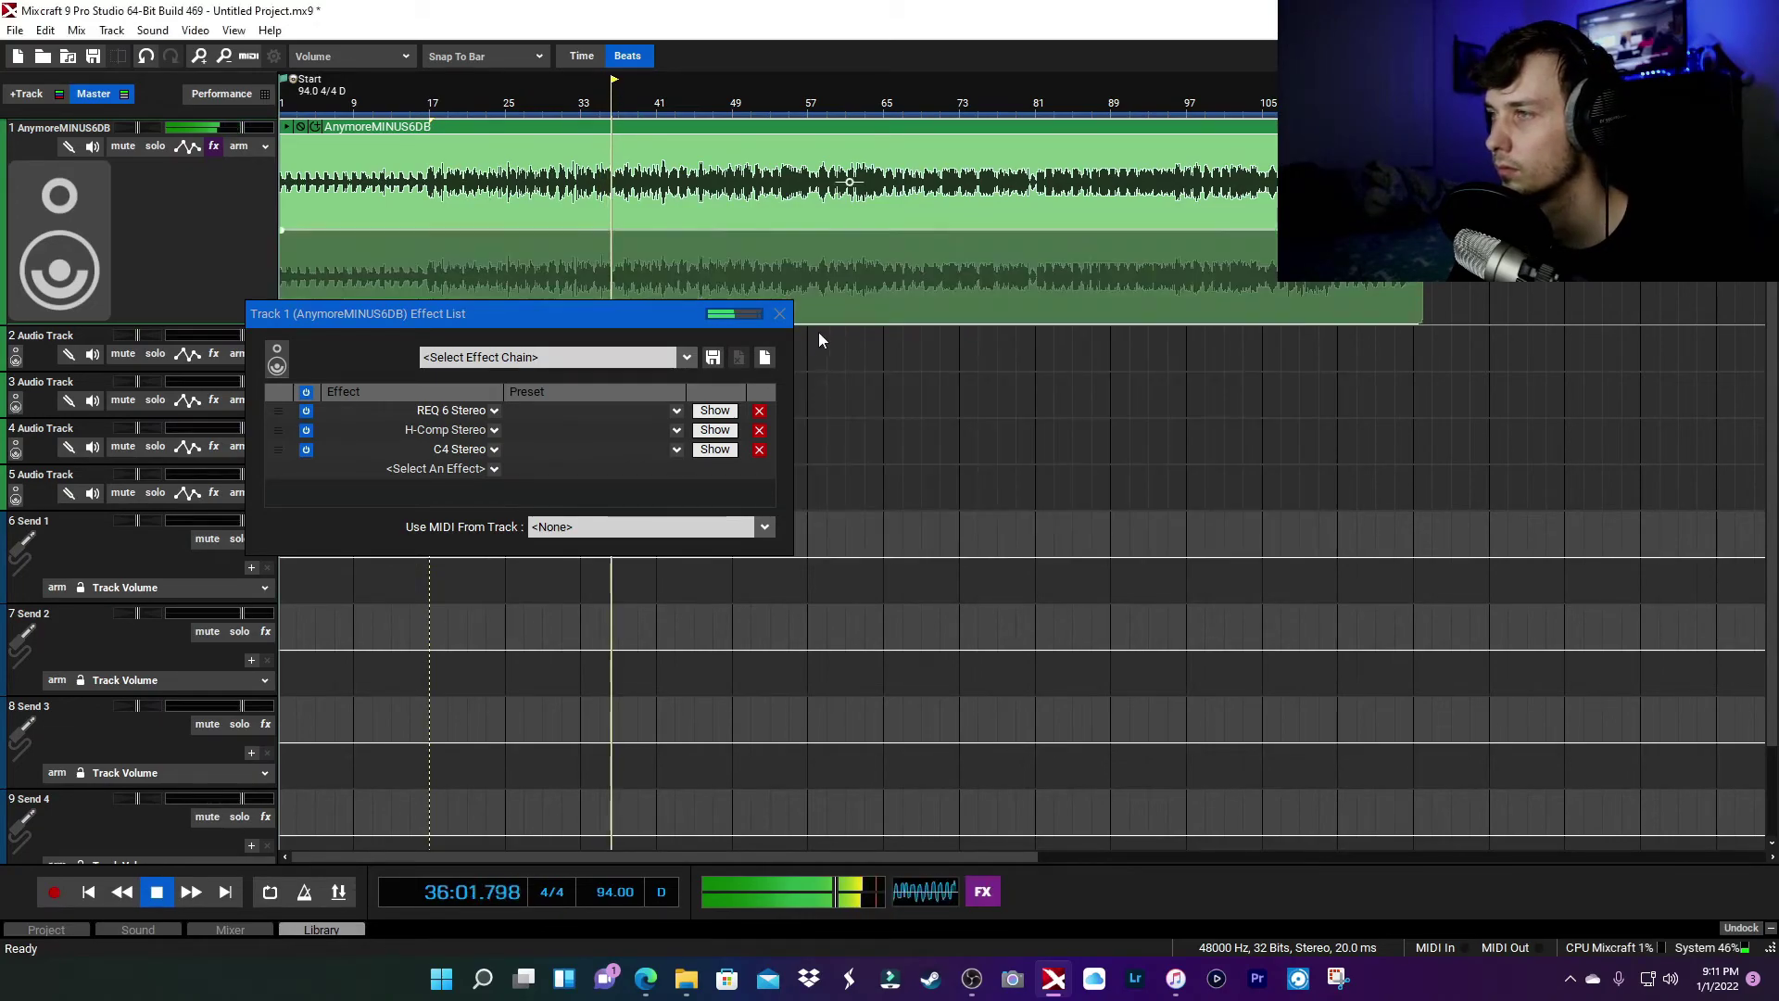
click(779, 314)
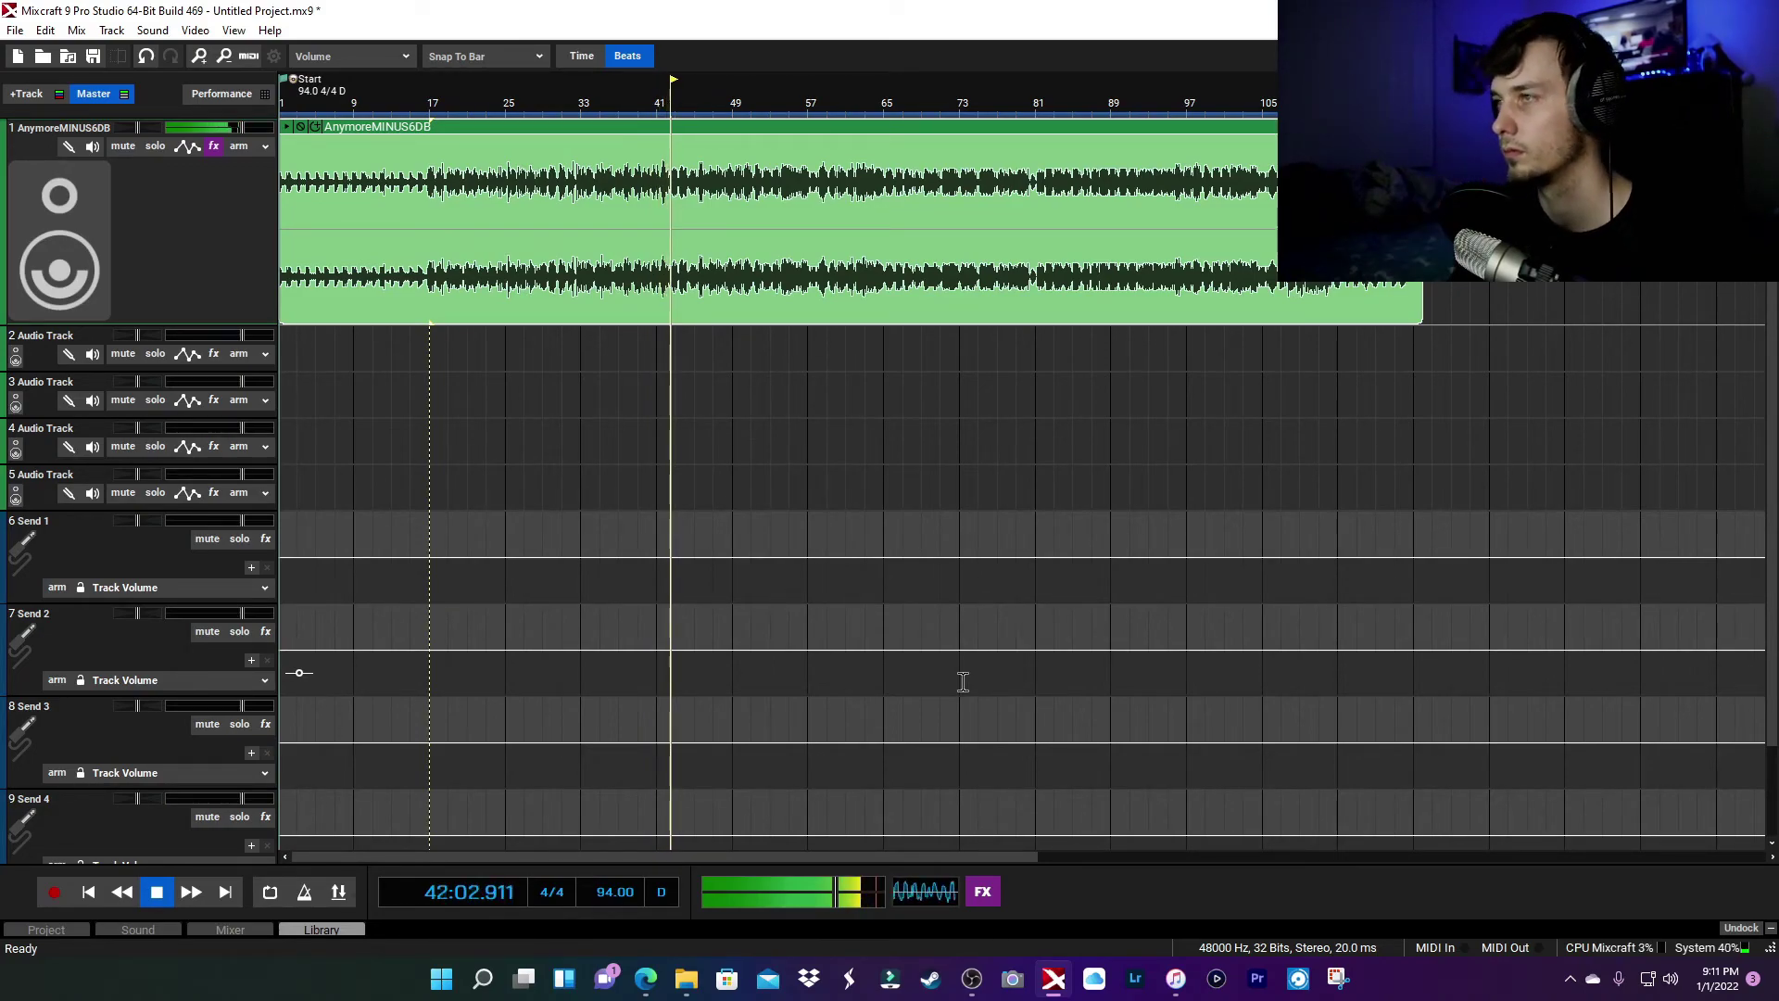
Audition the fully processed beat from about bars 65, 71, 76 and 79, and stop playback
click(886, 105)
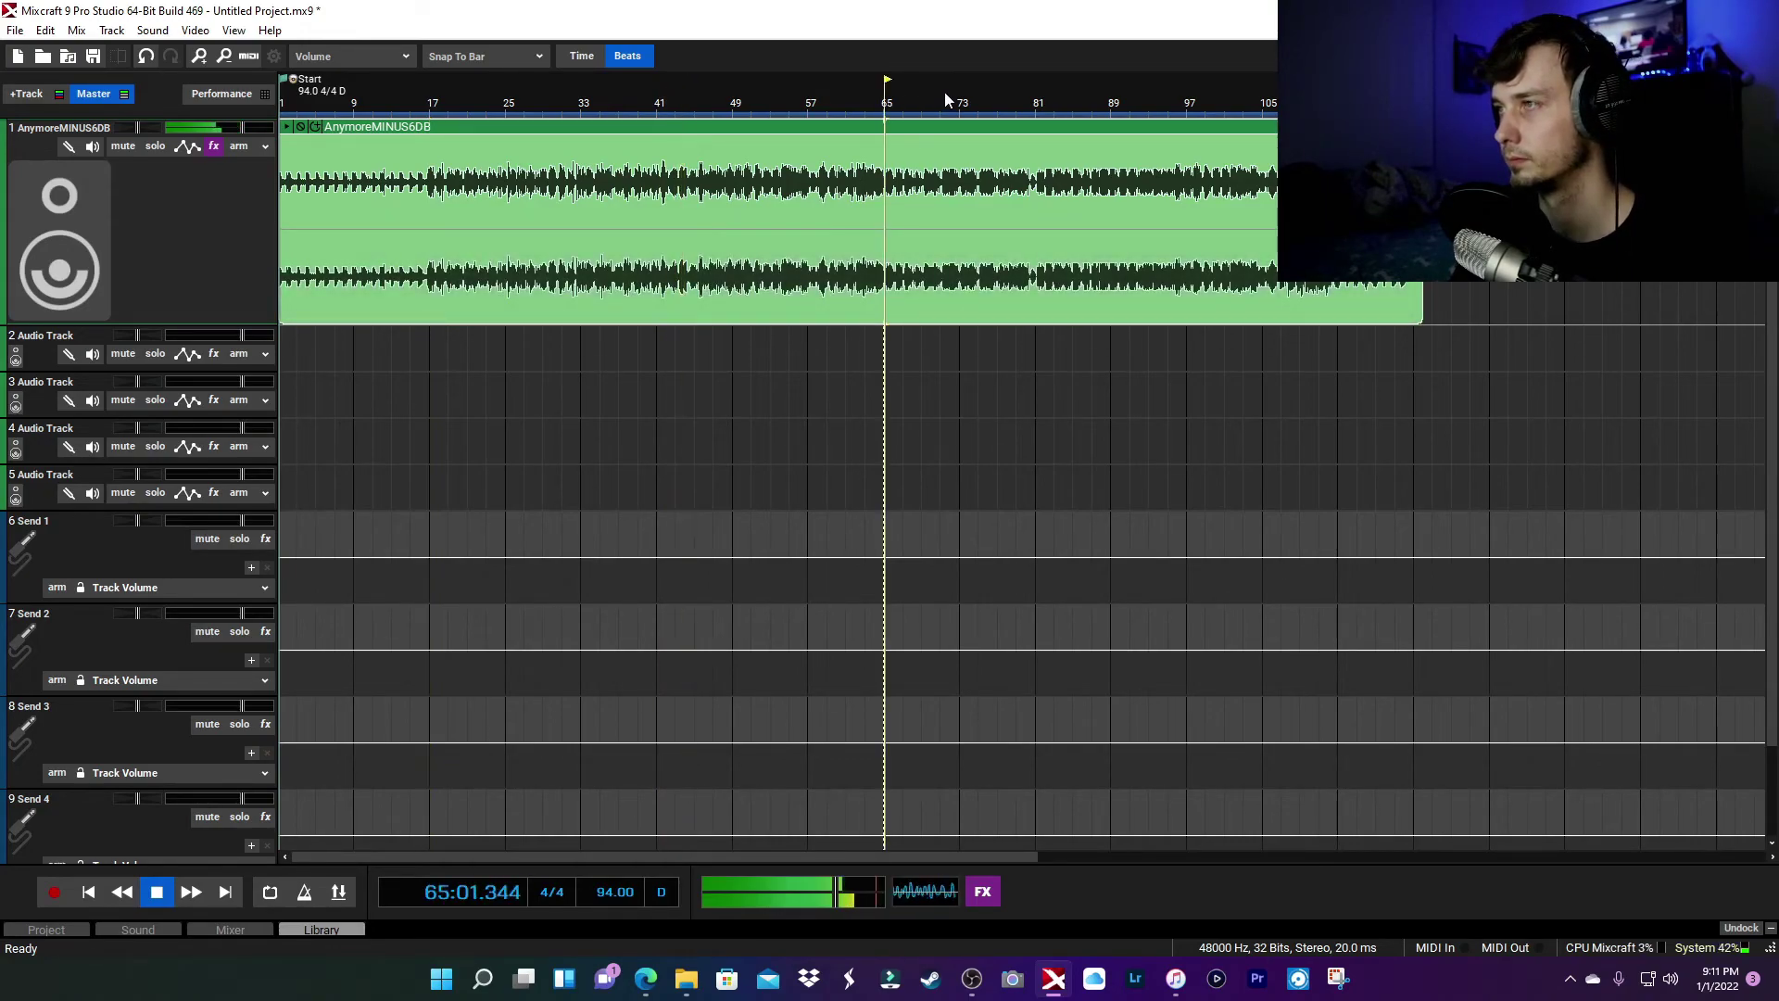
click(945, 96)
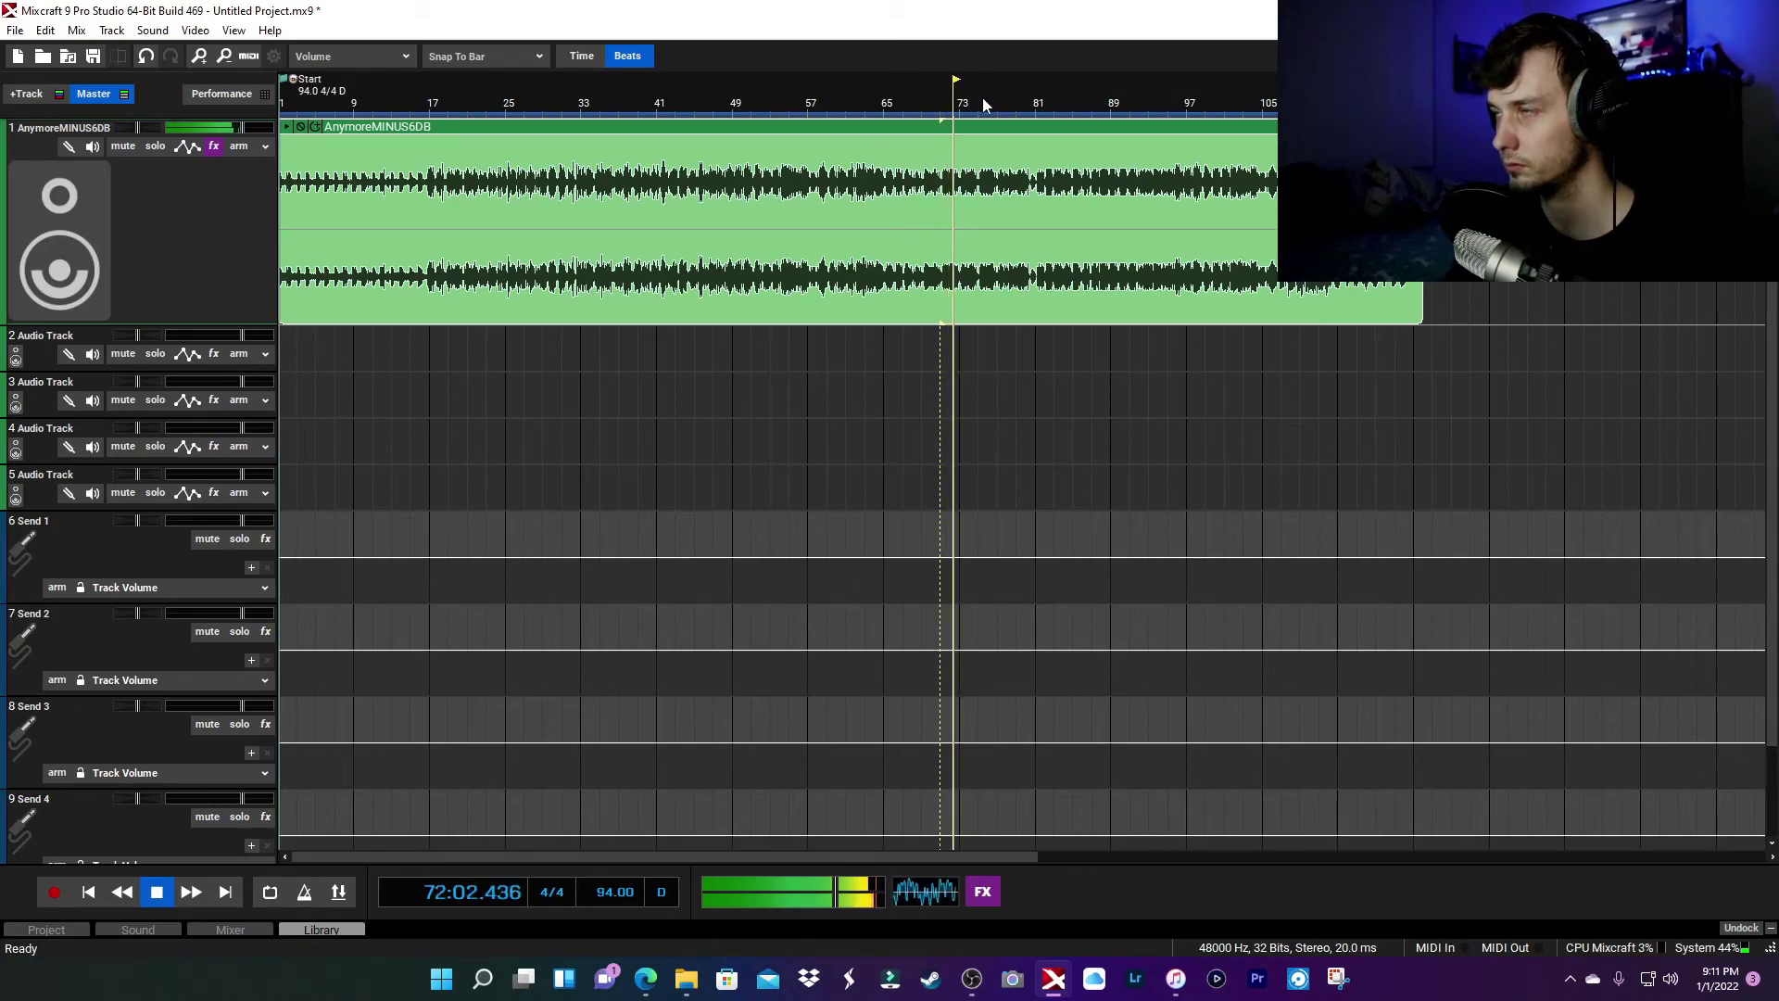
click(985, 103)
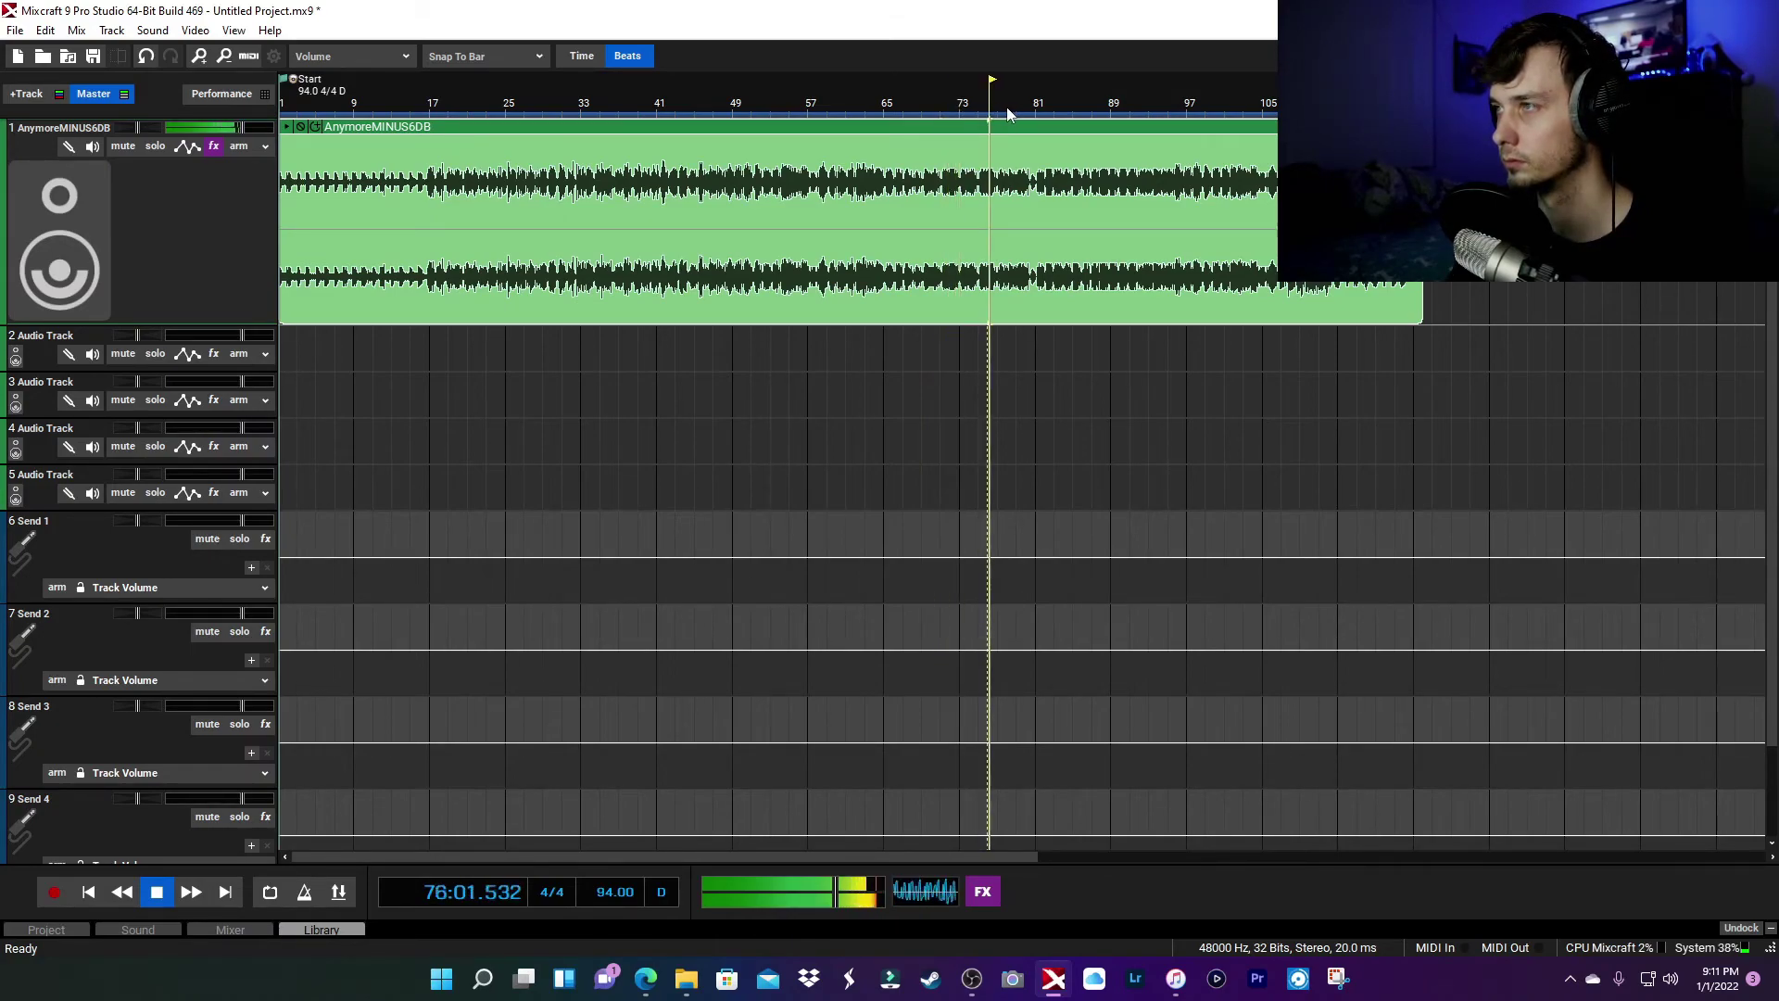
click(1019, 106)
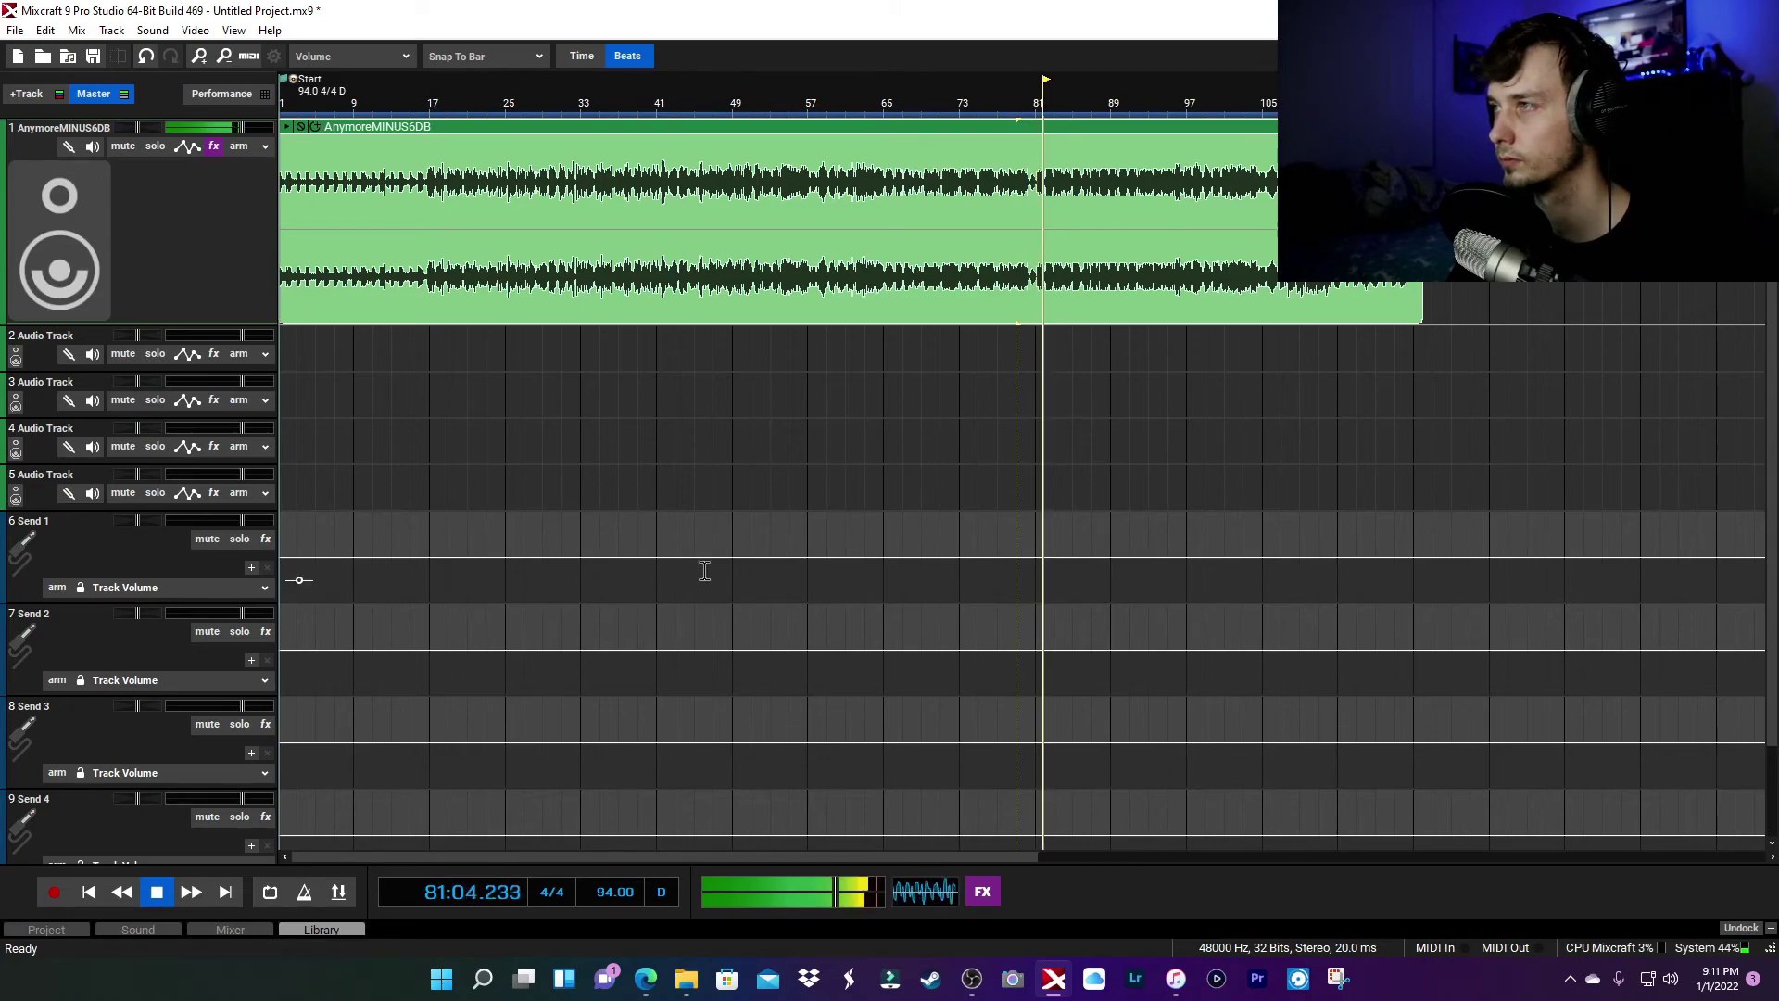
click(164, 897)
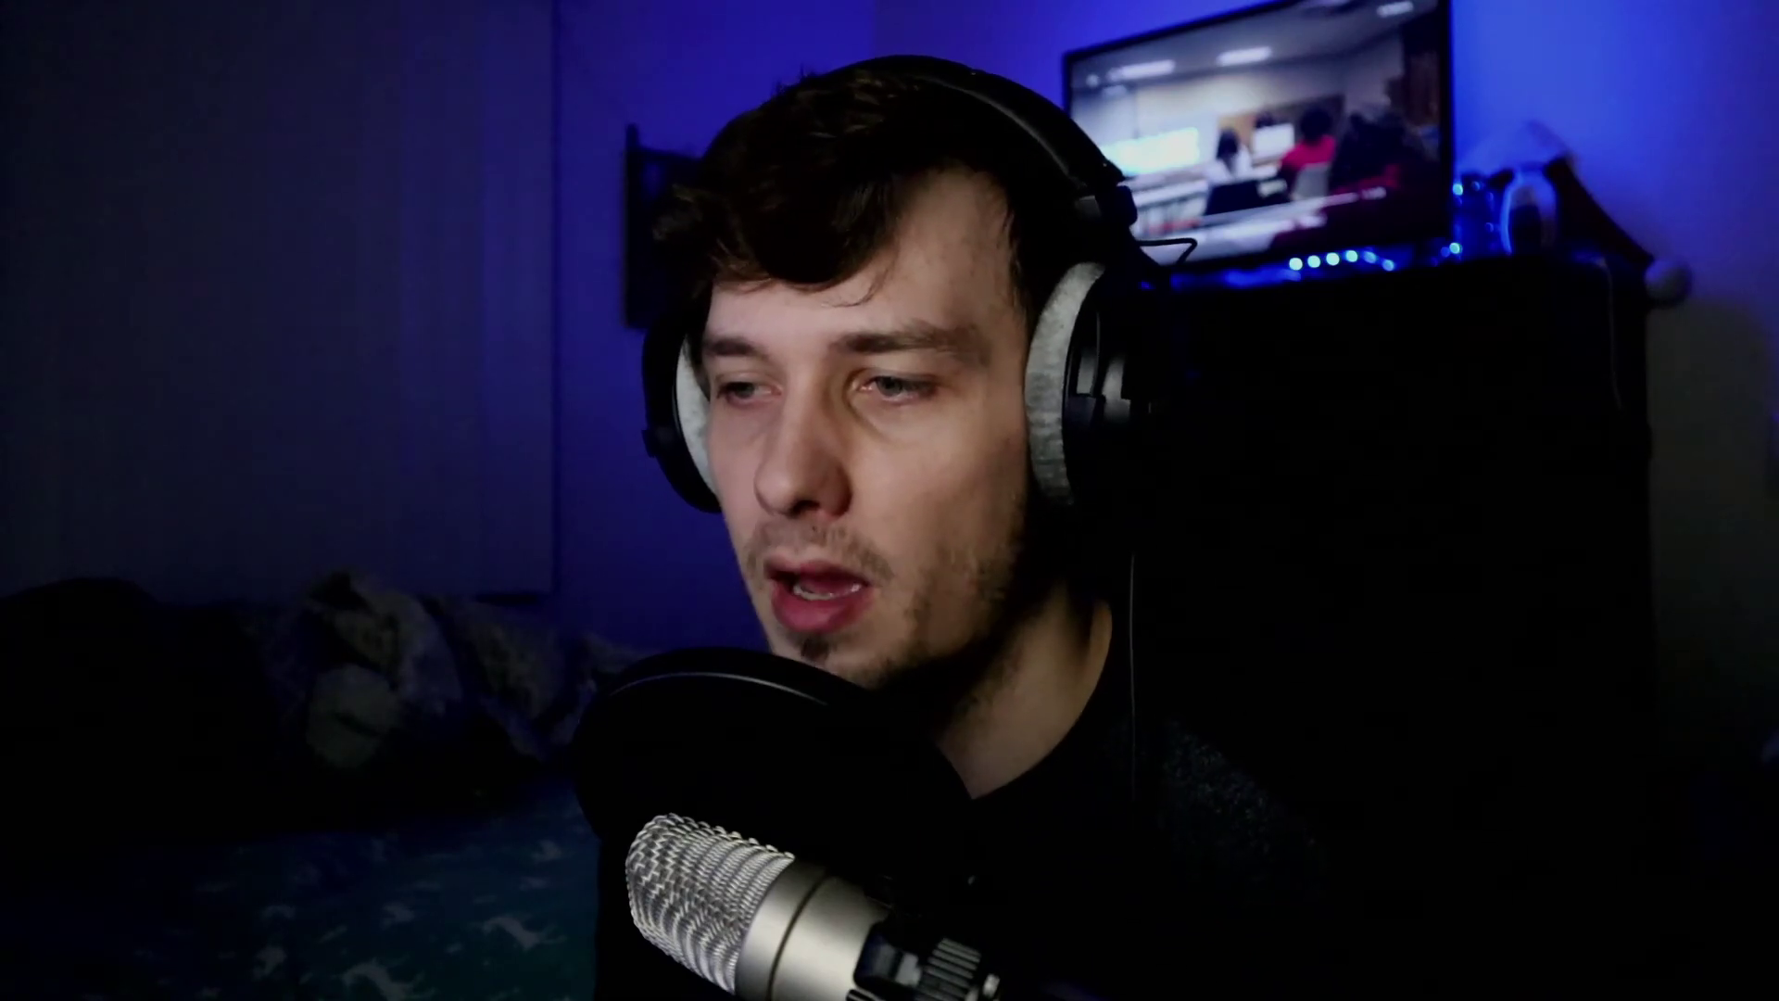